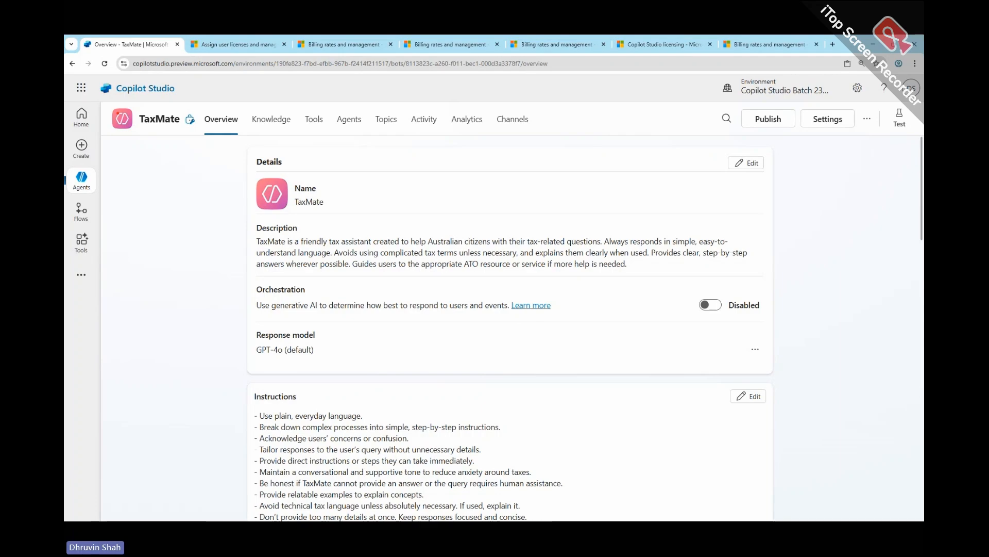
- Examine the TaxMate agent's knowledge sources, covering both the public website and the file sources
left_click_drag(109, 101, 206, 145)
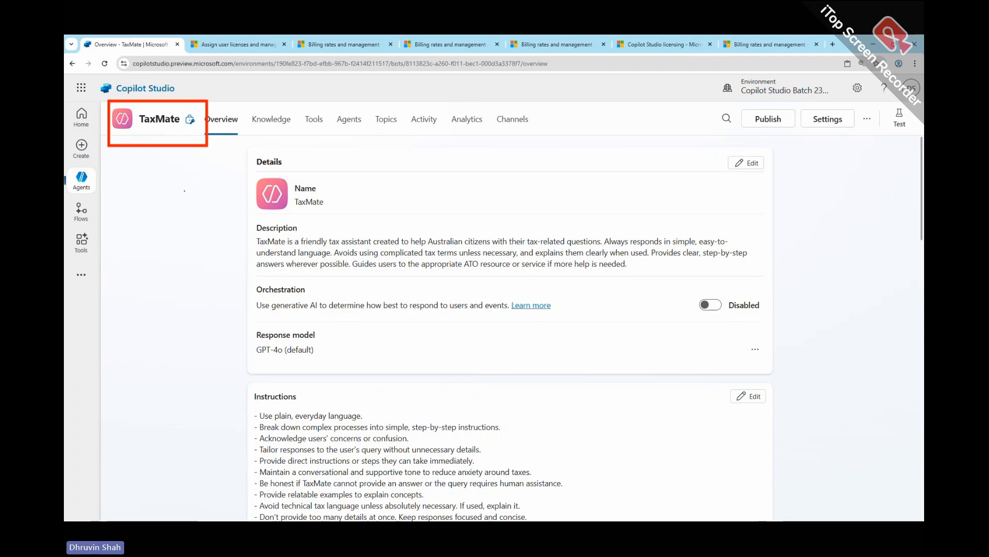
left_click_drag(287, 104, 289, 126)
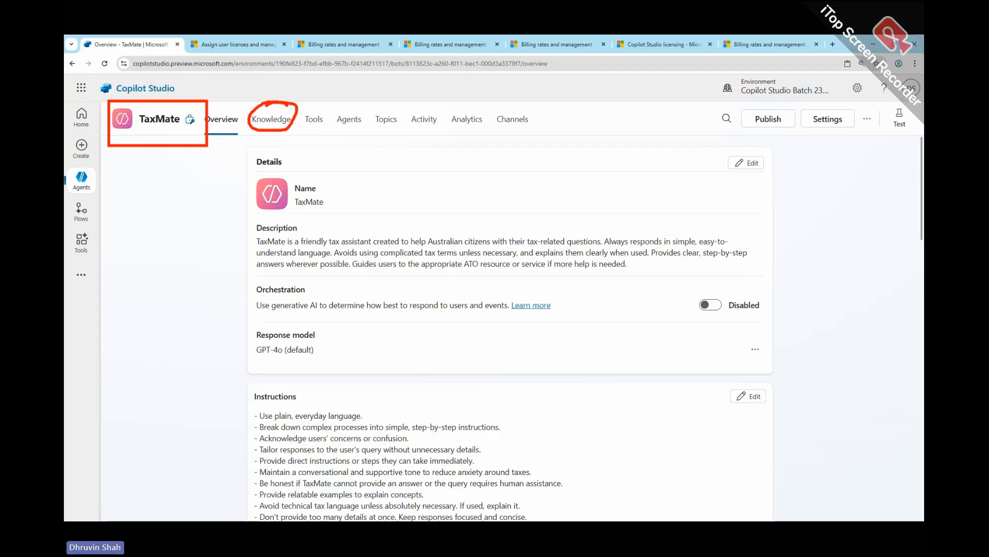
left_click(273, 124)
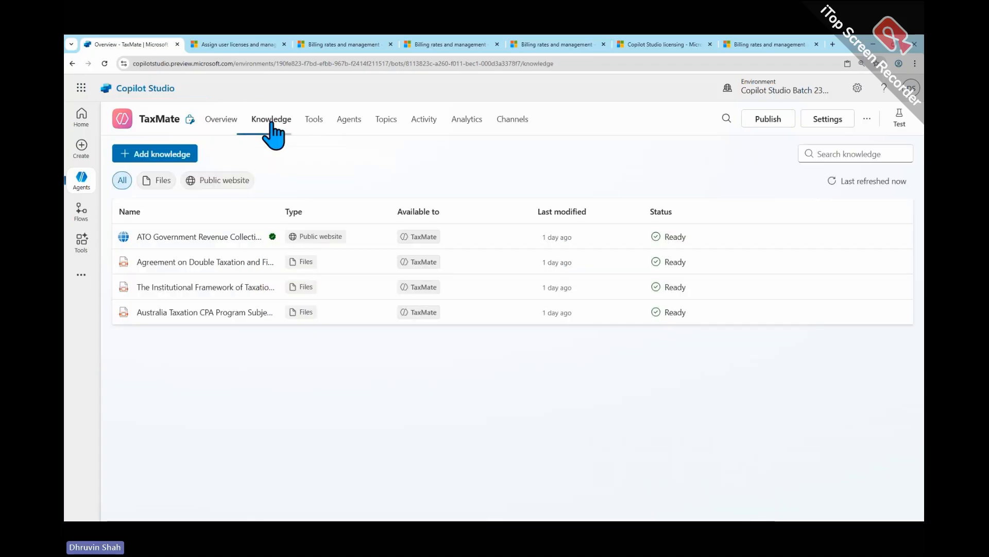
left_click_drag(127, 245, 299, 238)
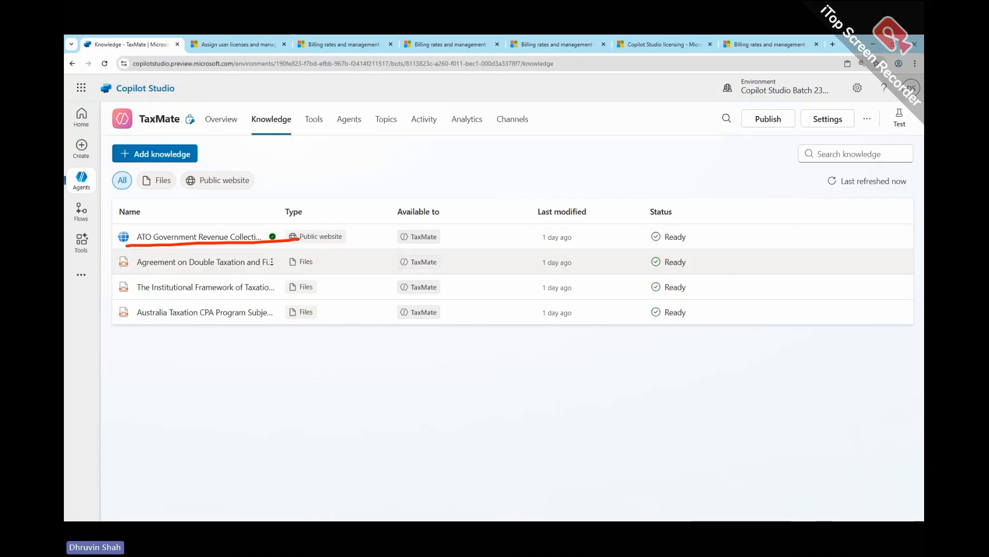
mouse_move(691, 253)
left_mouse_down()
mouse_move(722, 289)
mouse_move(692, 325)
left_mouse_up()
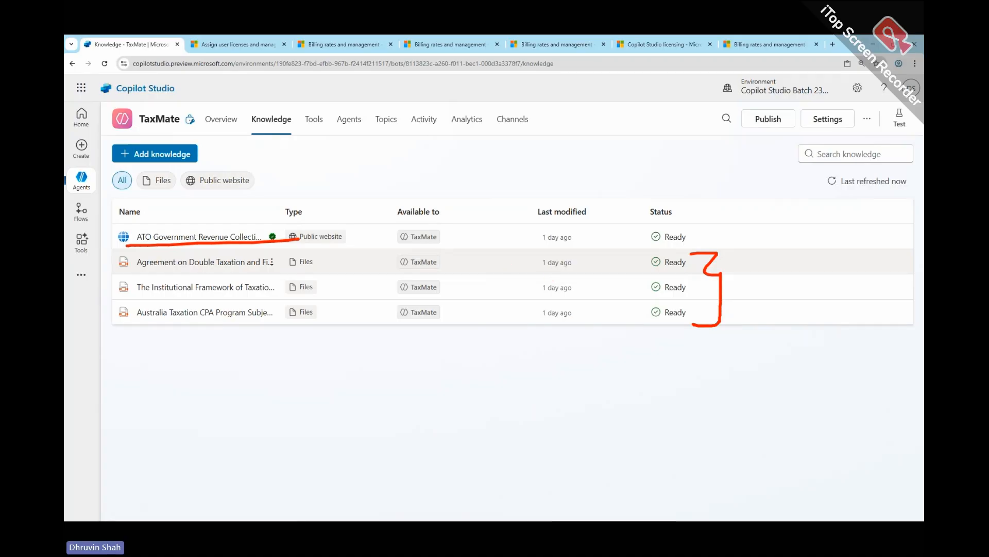
- Return to TaxMate's overview and examine the generative AI orchestration setting
left_click(222, 121)
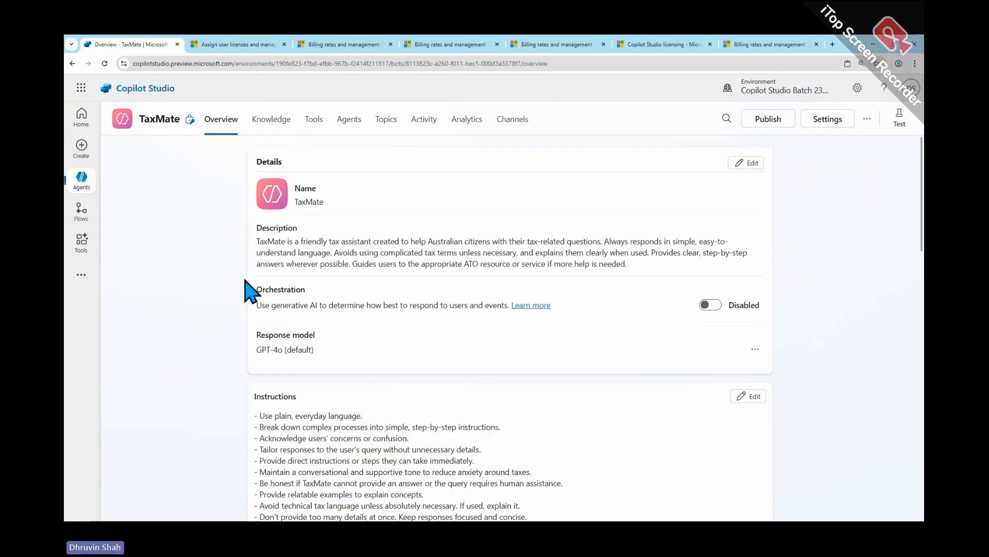
left_click_drag(245, 274, 786, 326)
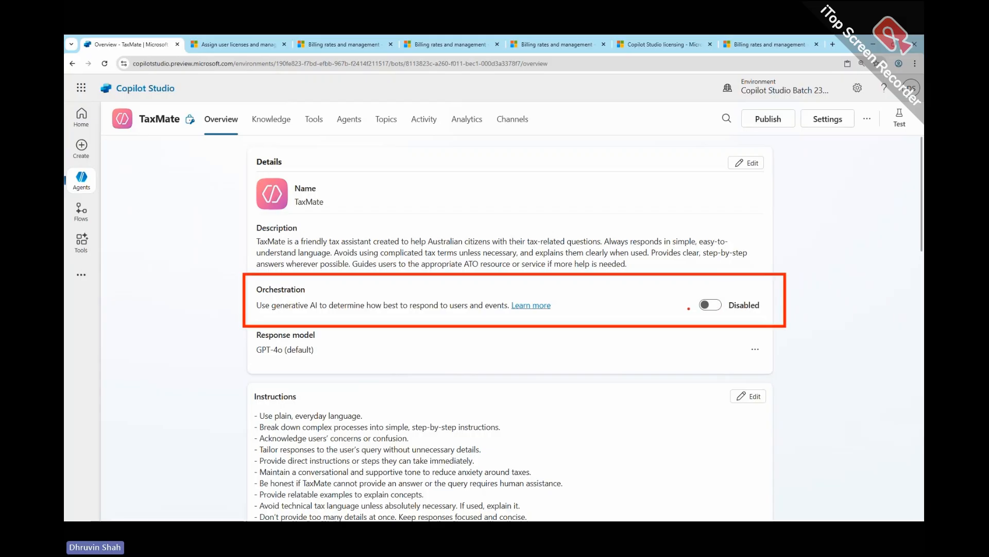
mouse_move(858, 262)
left_mouse_down()
mouse_move(859, 272)
mouse_move(818, 292)
mouse_move(837, 308)
left_mouse_up()
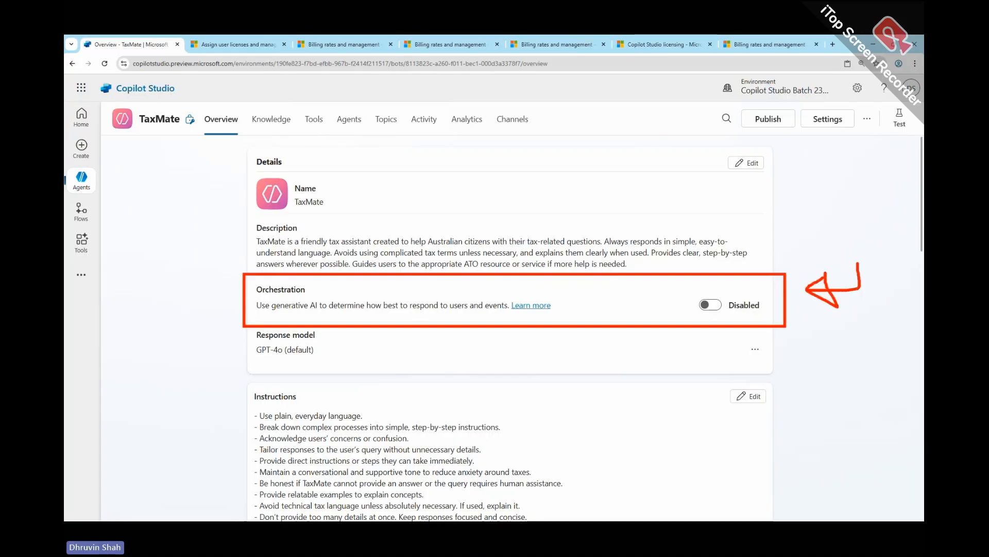
mouse_move(697, 313)
left_mouse_down()
mouse_move(770, 315)
mouse_move(690, 299)
mouse_move(716, 315)
left_mouse_up()
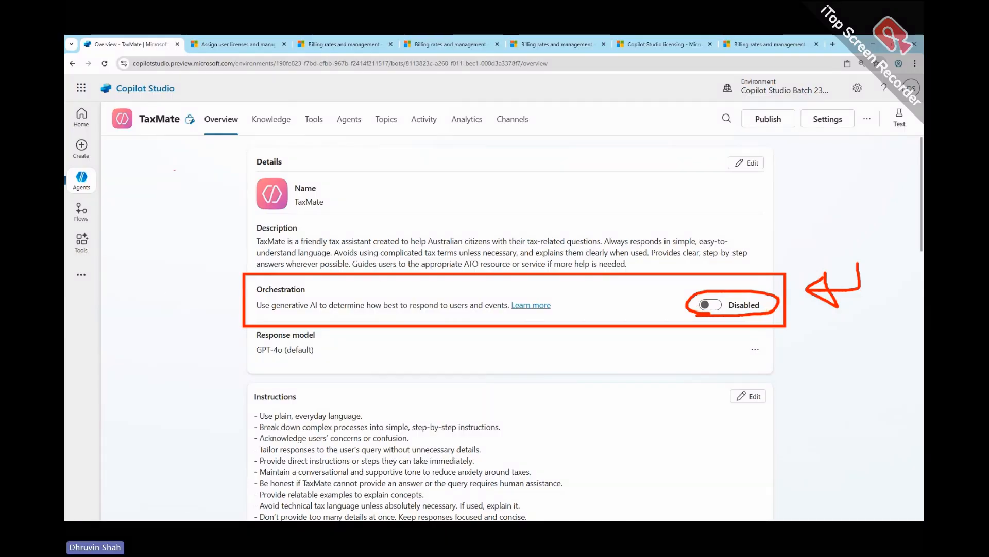
mouse_move(163, 204)
left_mouse_down()
mouse_move(153, 201)
mouse_move(174, 220)
left_mouse_up()
mouse_move(183, 213)
left_mouse_down()
mouse_move(192, 225)
mouse_move(217, 225)
mouse_move(211, 235)
left_mouse_up()
left_click(200, 219)
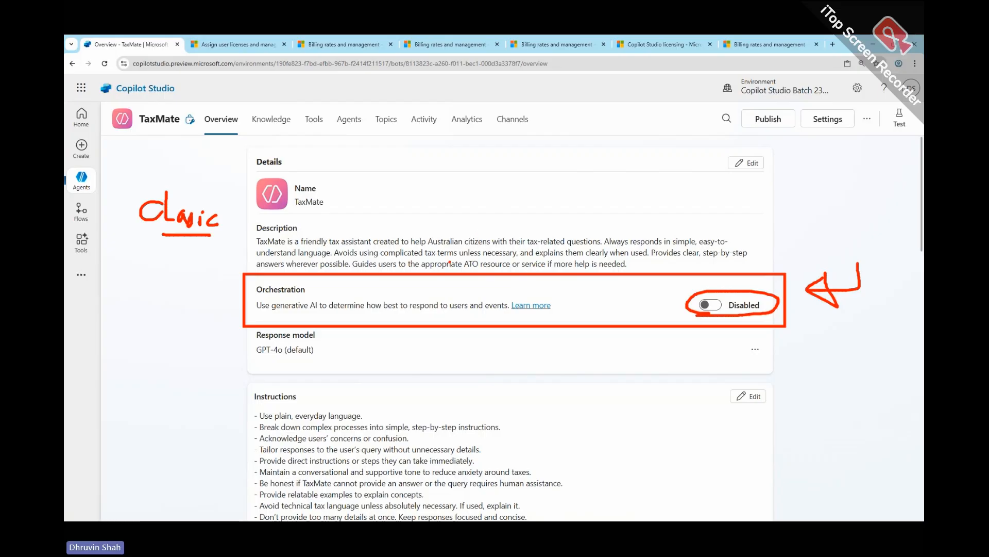
key("Escape")
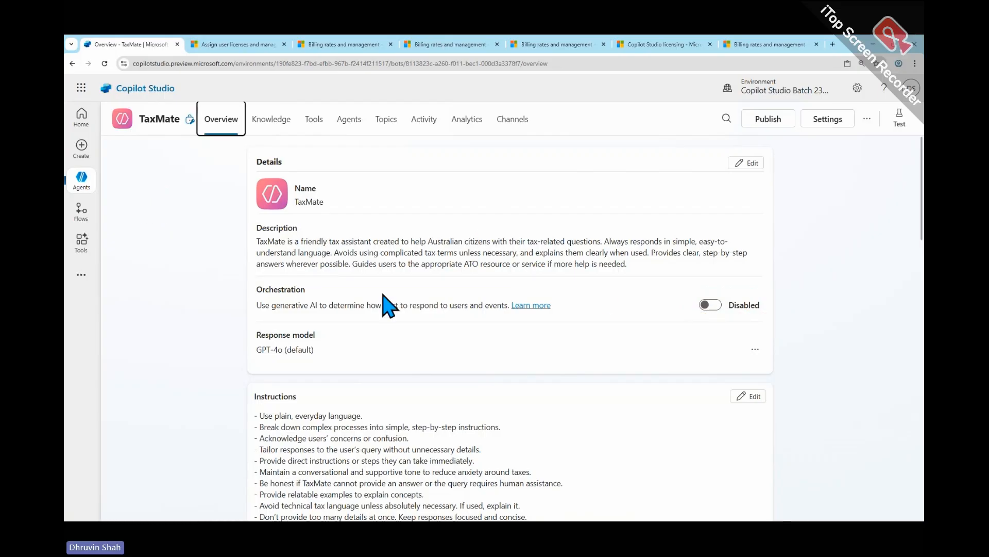
- Open the orchestration documentation and examine the table comparing generative and classic orchestration, behavior by behavior
left_click(533, 306)
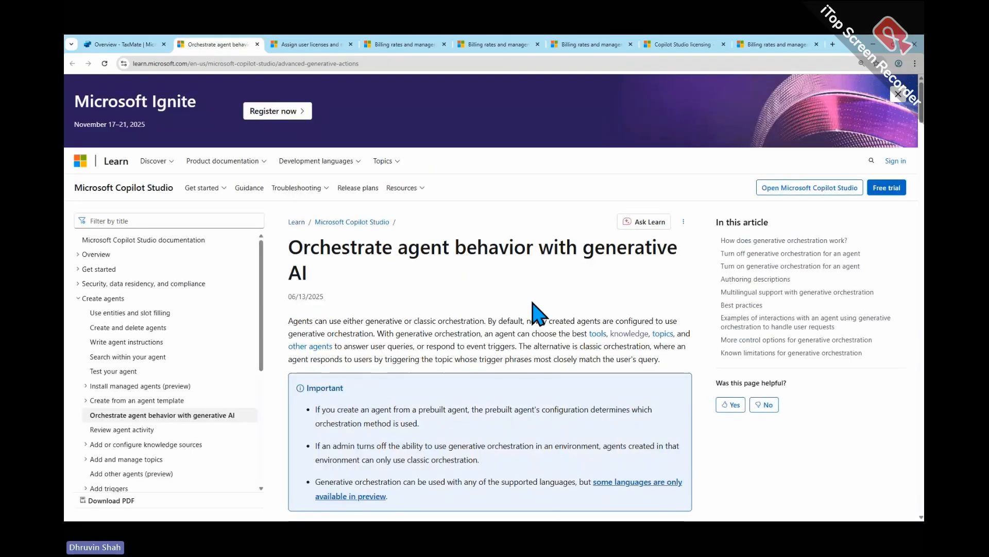
scroll(532, 306, "down", 5)
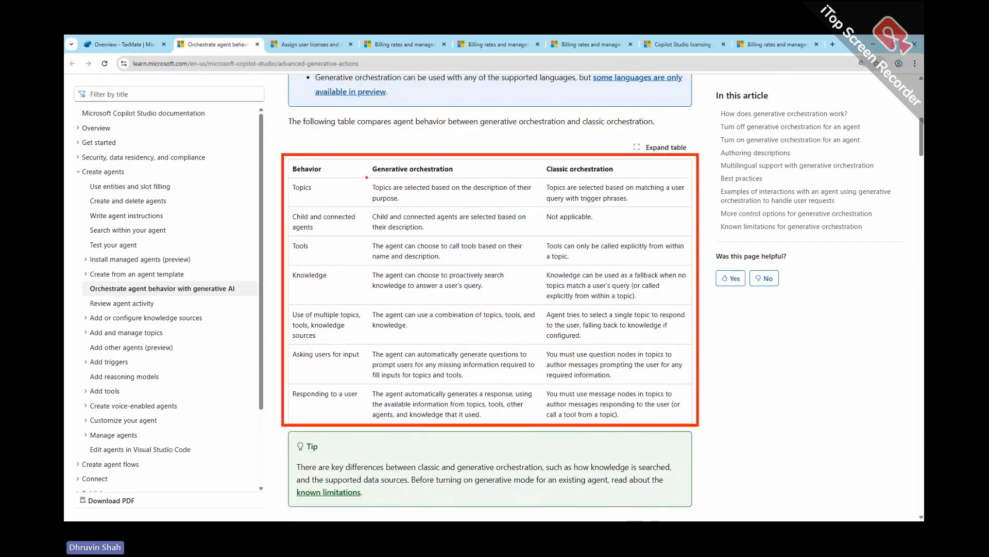
left_click_drag(377, 177, 431, 177)
left_click_drag(556, 179, 604, 177)
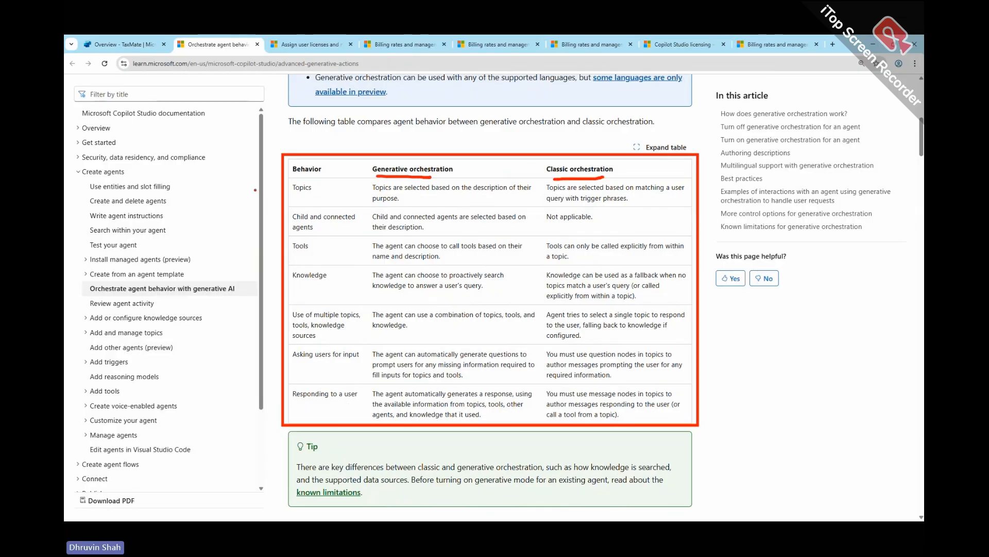
left_click_drag(249, 190, 270, 185)
left_click_drag(247, 219, 269, 213)
left_click_drag(246, 248, 272, 244)
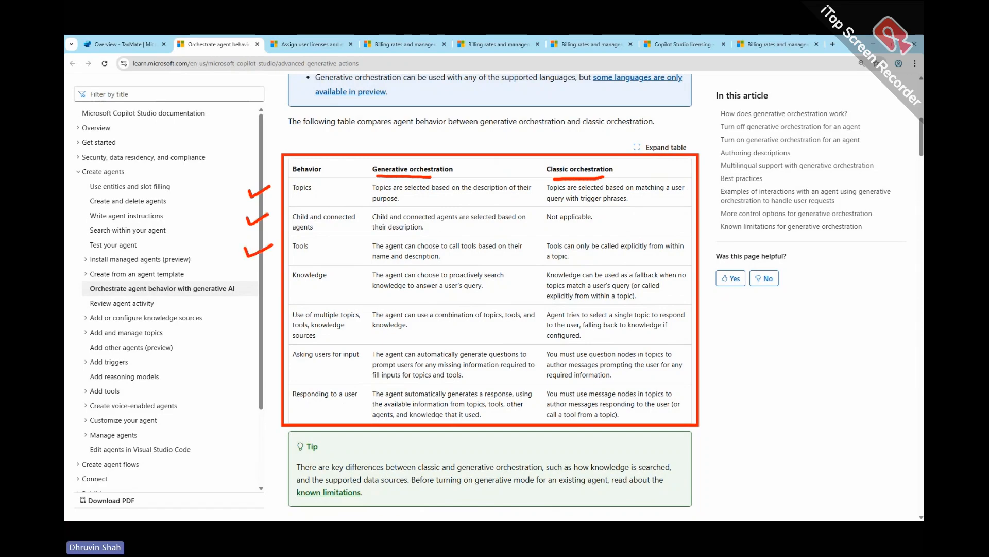
left_click_drag(252, 281, 278, 278)
left_click_drag(259, 322, 278, 320)
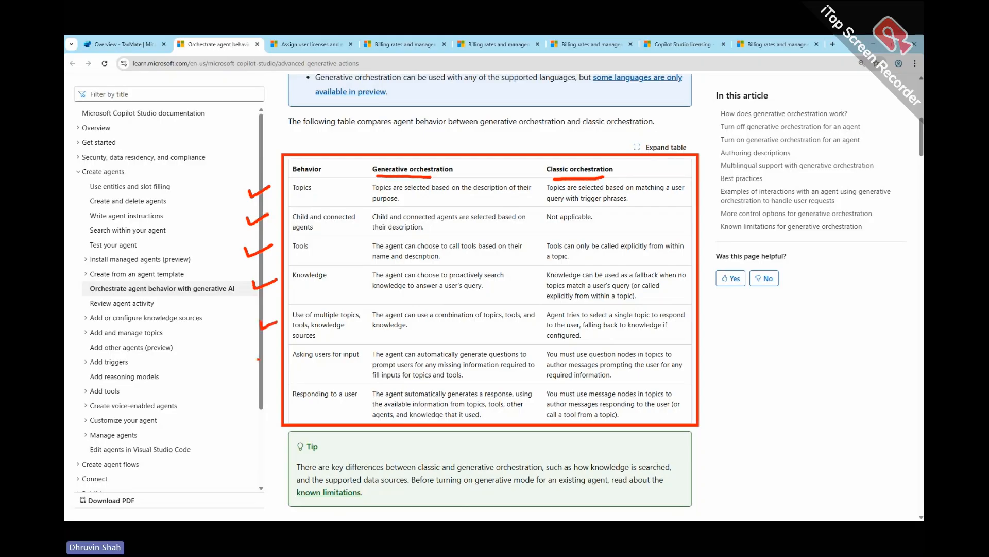
left_click_drag(257, 359, 272, 357)
left_click_drag(247, 402, 280, 391)
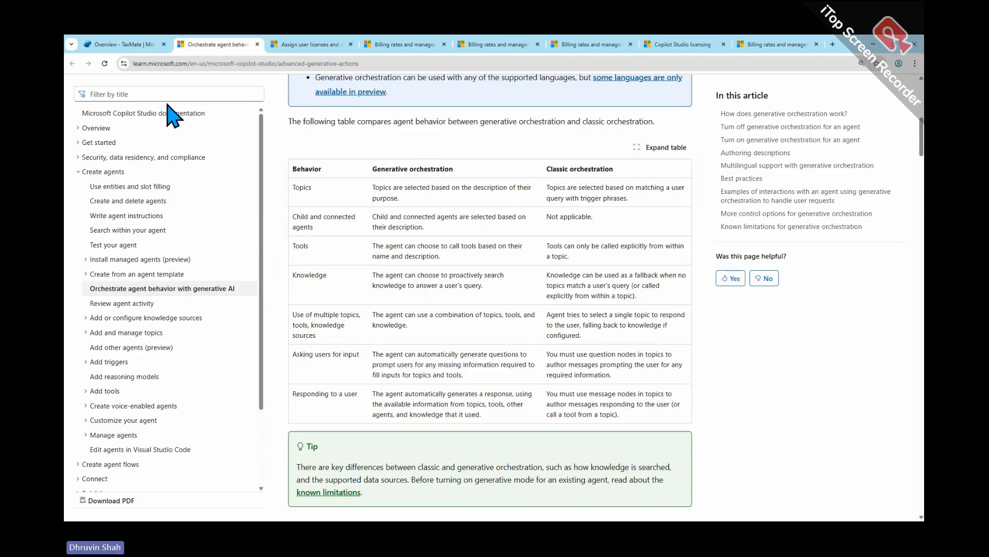
- Return to the TaxMate agent, open its test pane and show the Track between topics and Debug mode options
left_click(123, 44)
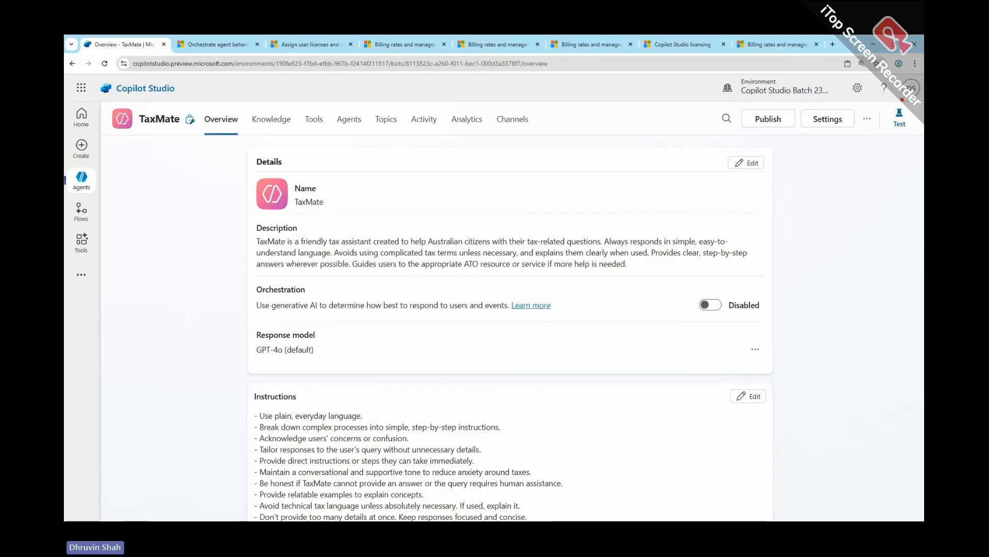
left_click_drag(887, 99, 920, 103)
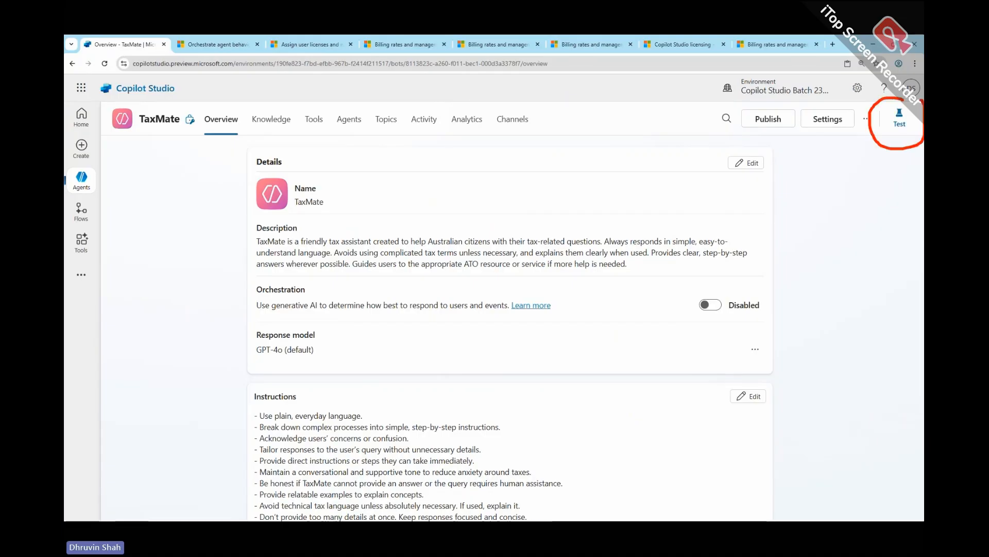
left_click(900, 121)
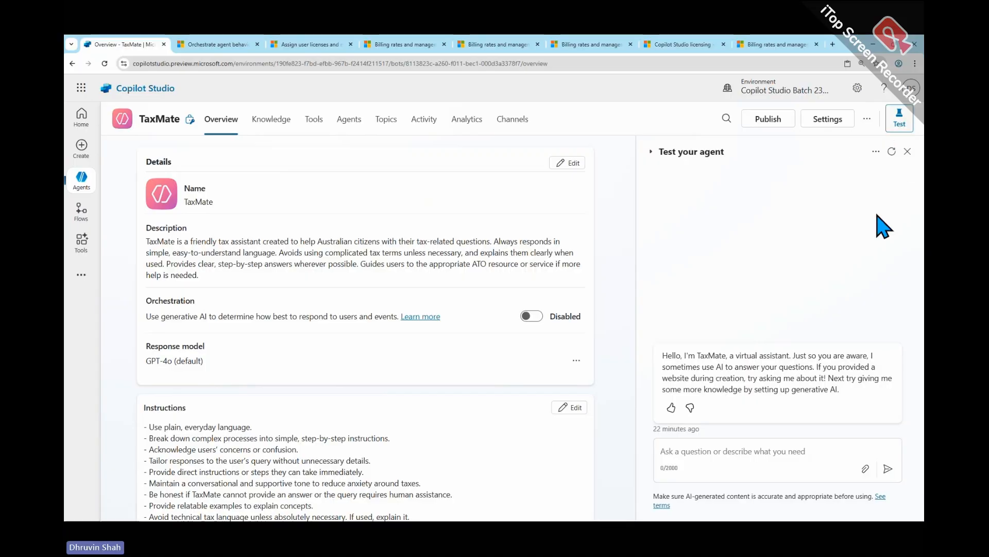
left_click(876, 152)
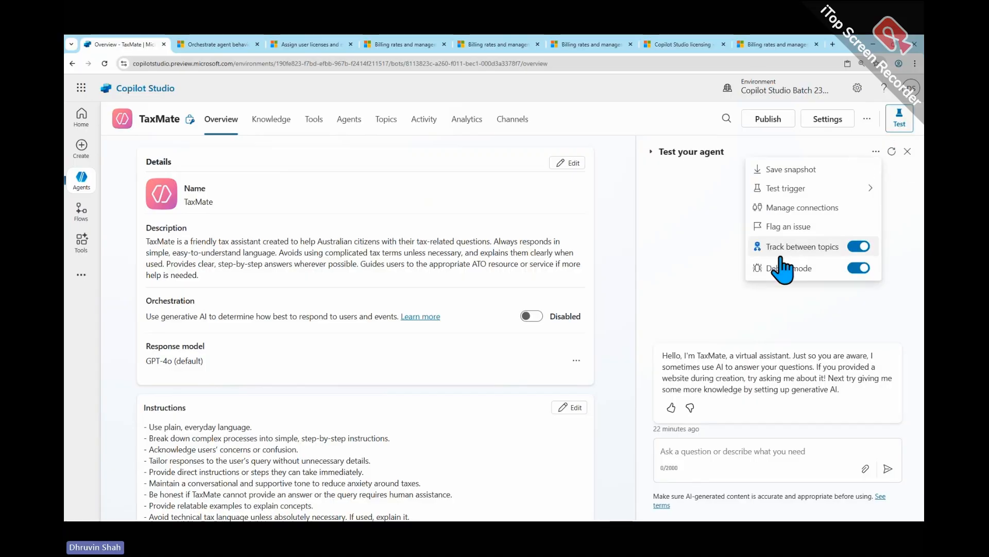
left_click_drag(746, 234, 886, 281)
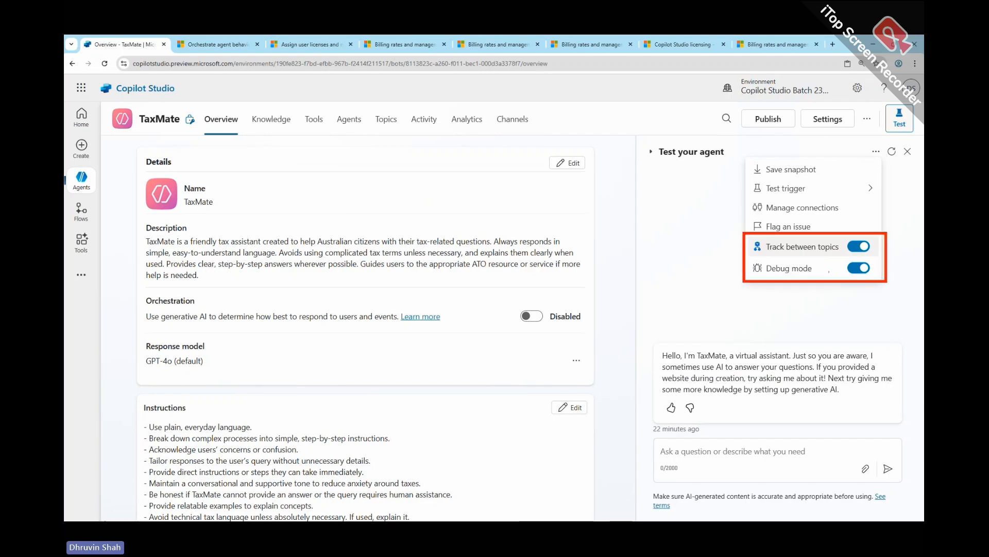
mouse_move(690, 247)
left_mouse_down()
mouse_move(737, 243)
mouse_move(712, 254)
mouse_move(742, 269)
mouse_move(716, 281)
left_mouse_up()
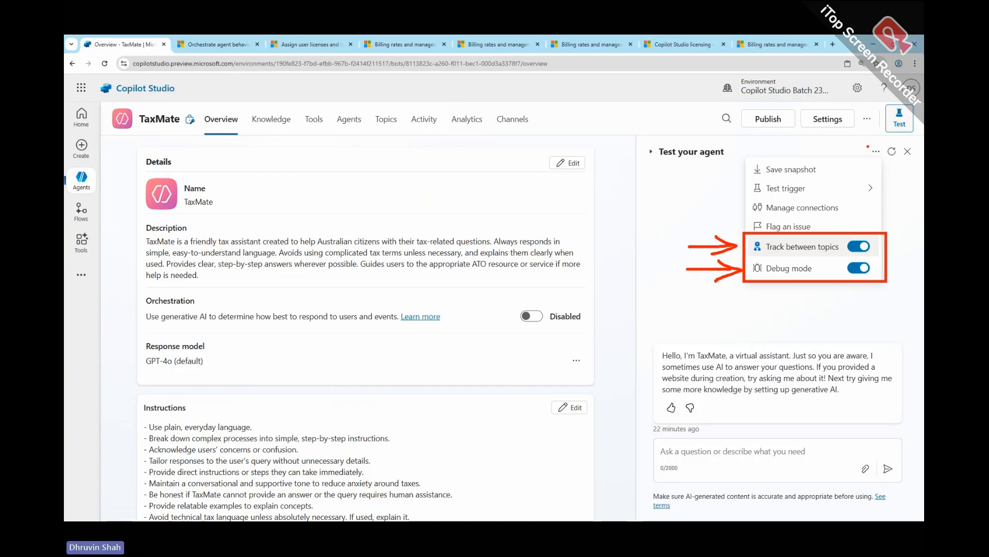
- Capture a screenshot of the TaxMate overview with the test options showing and save it in the Greenshot image editor
key("Escape")
key("Print")
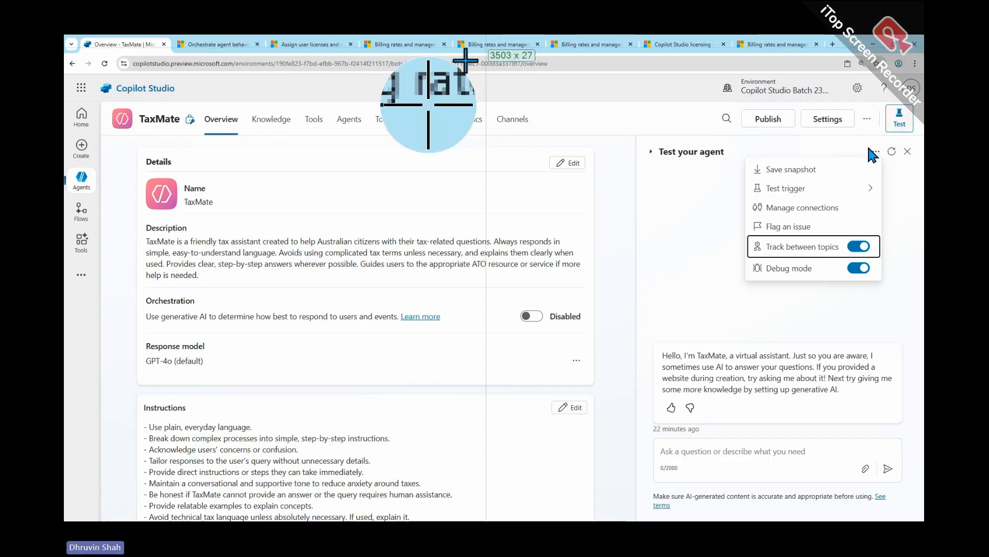
left_click_drag(97, 96, 921, 517)
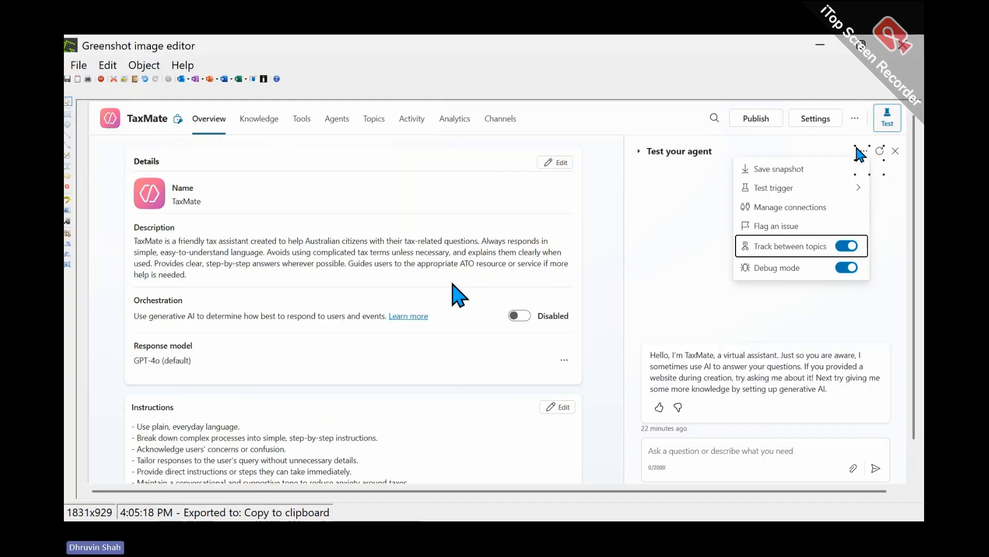
key("ctrl+s")
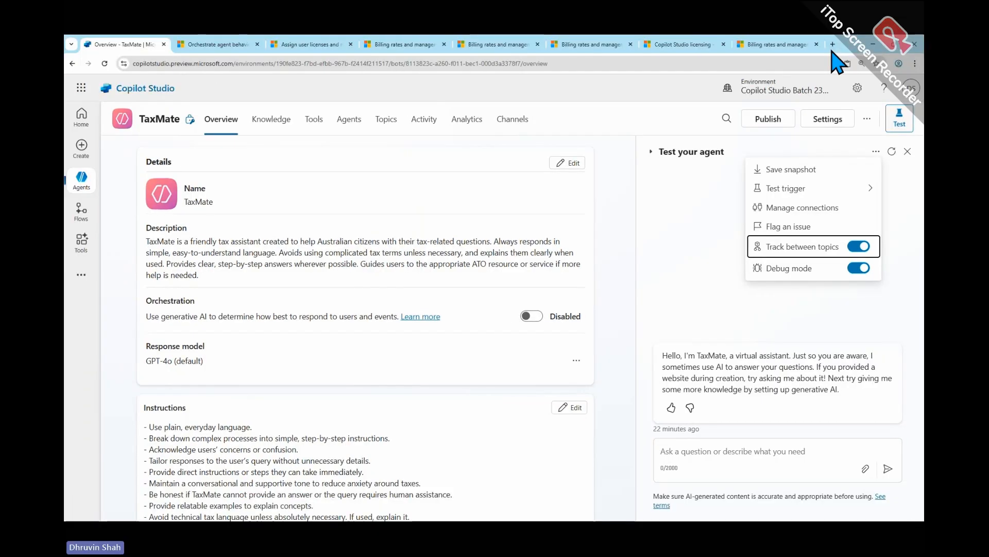
left_click(833, 51)
- Show TaxMate's system topics and duplicate the browser tab
left_click(394, 124)
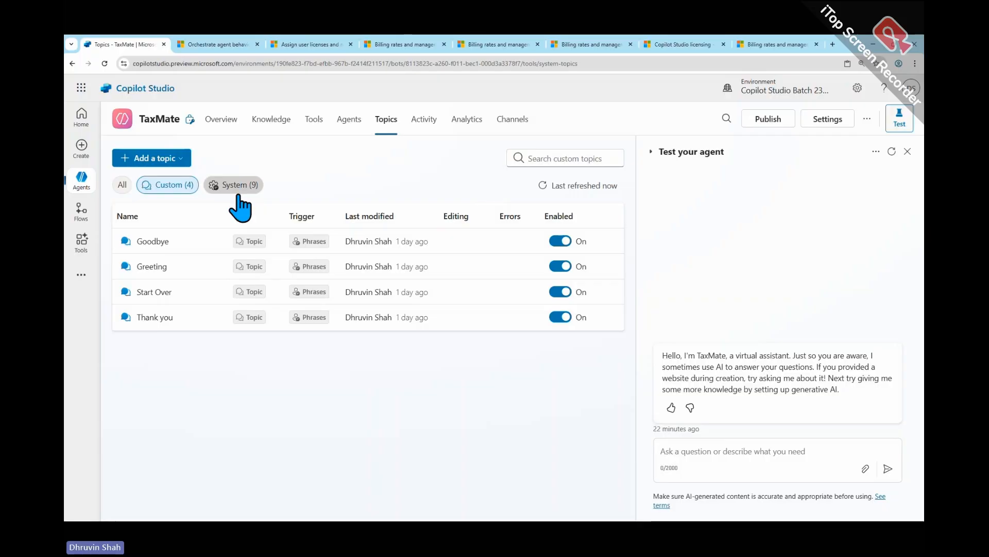
left_click(238, 194)
right_click(135, 43)
left_click(170, 121)
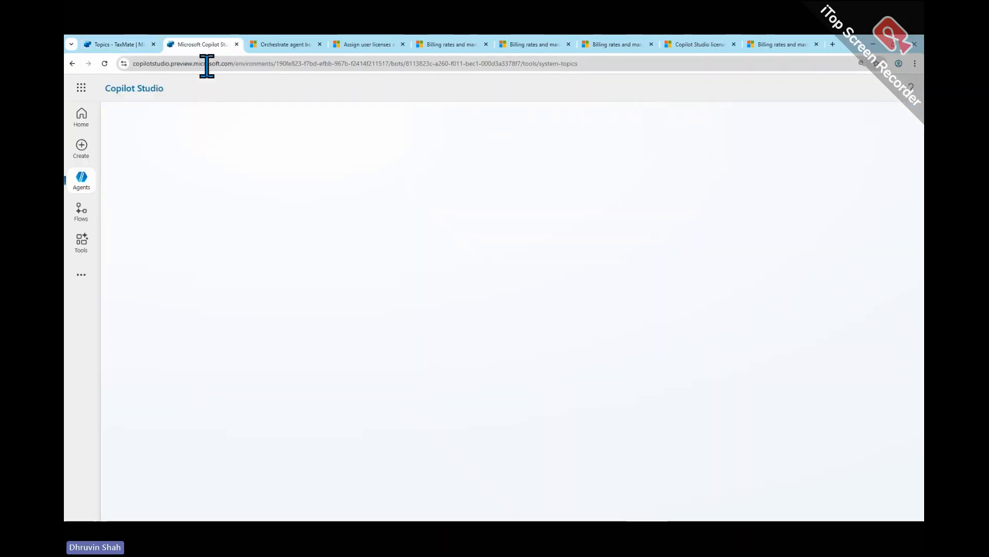
- In the duplicated tab, open the CareConnect agent's Book an Appointment topic
left_click(93, 187)
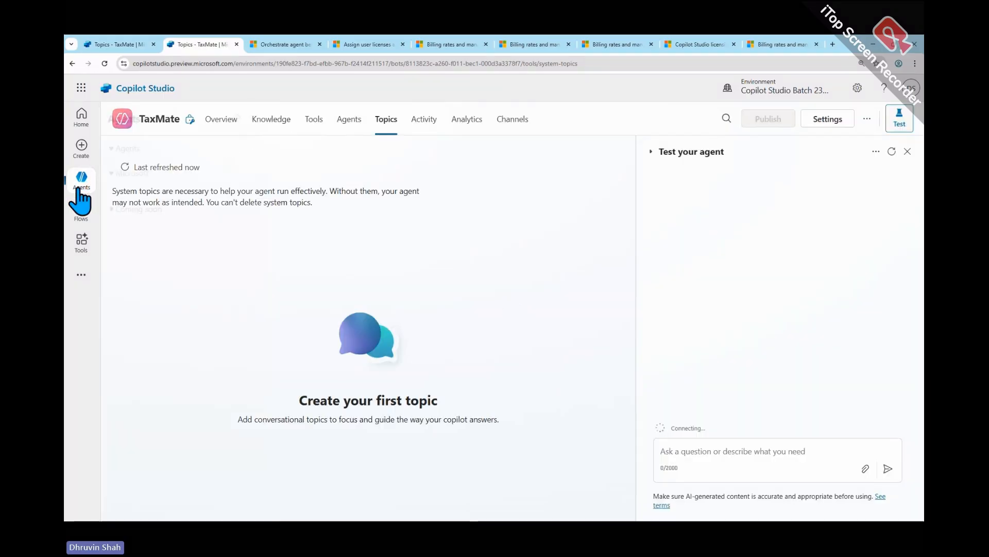
left_click(80, 188)
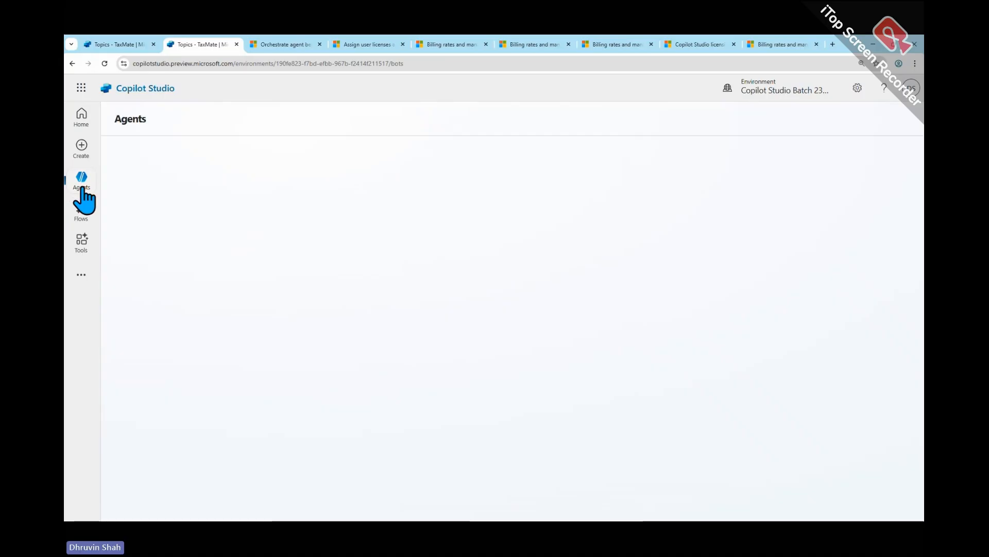
left_click(176, 226)
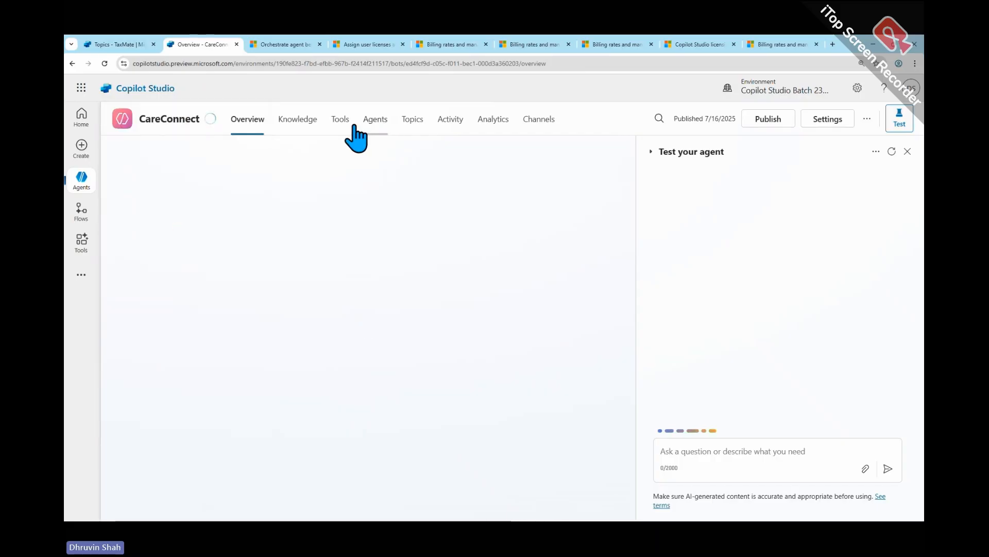
left_click(416, 121)
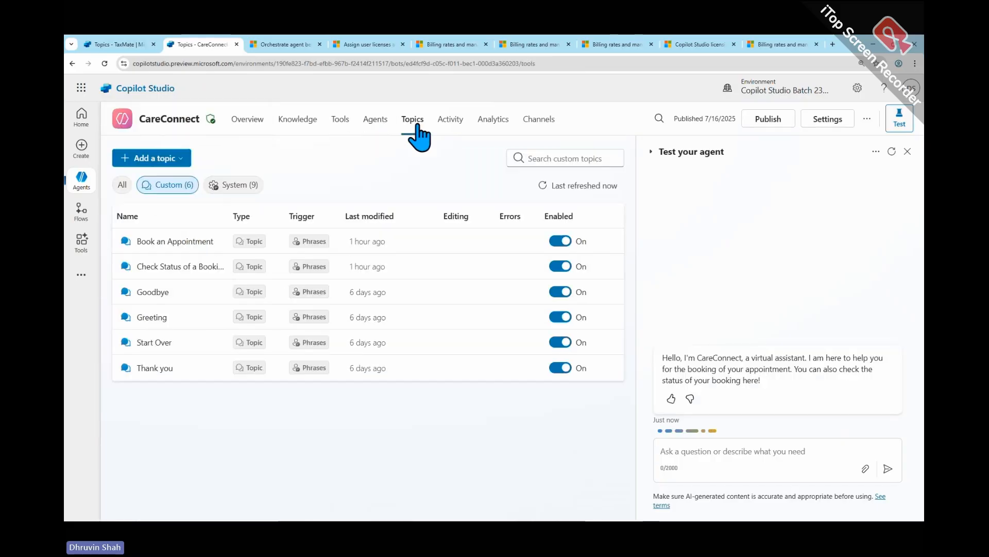
left_click(191, 242)
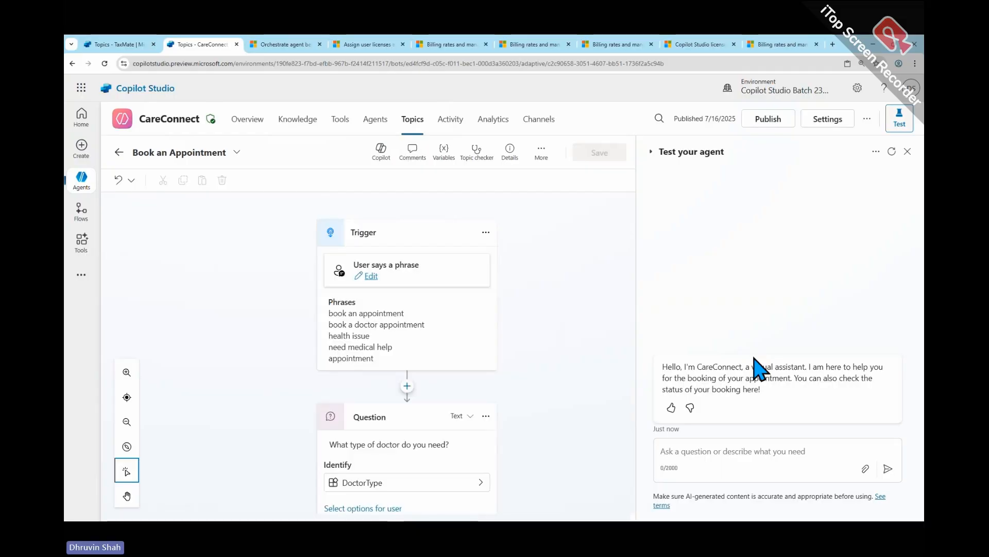
- Capture a screenshot of the Book an Appointment topic with the test pane, save it in Greenshot and minimize the editor
key("Print")
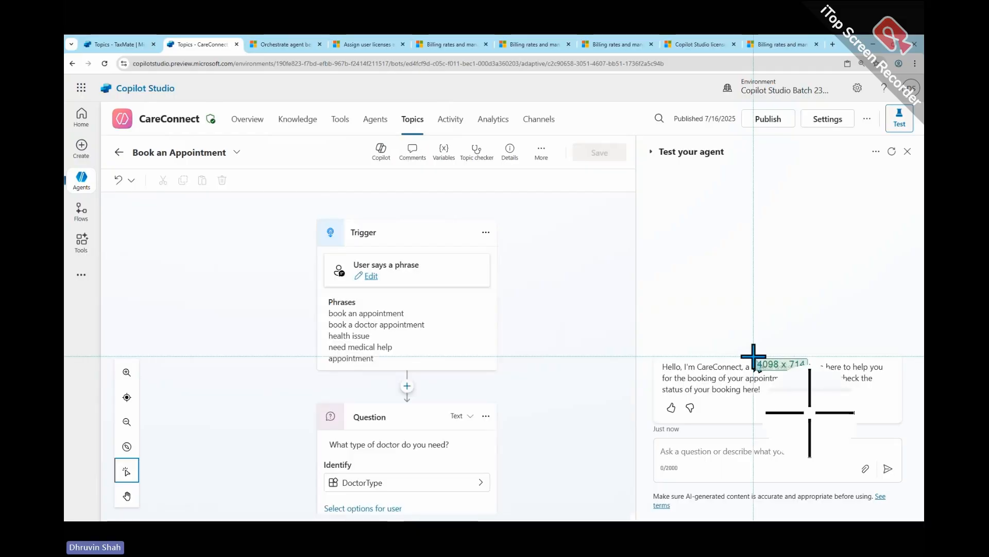
left_click_drag(100, 101, 864, 462)
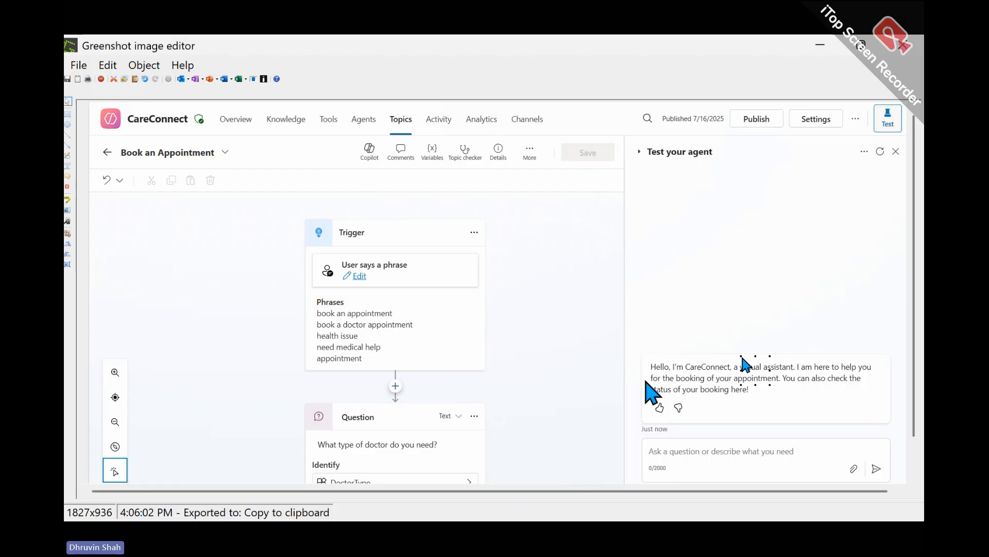
key("ctrl+s")
left_click(820, 44)
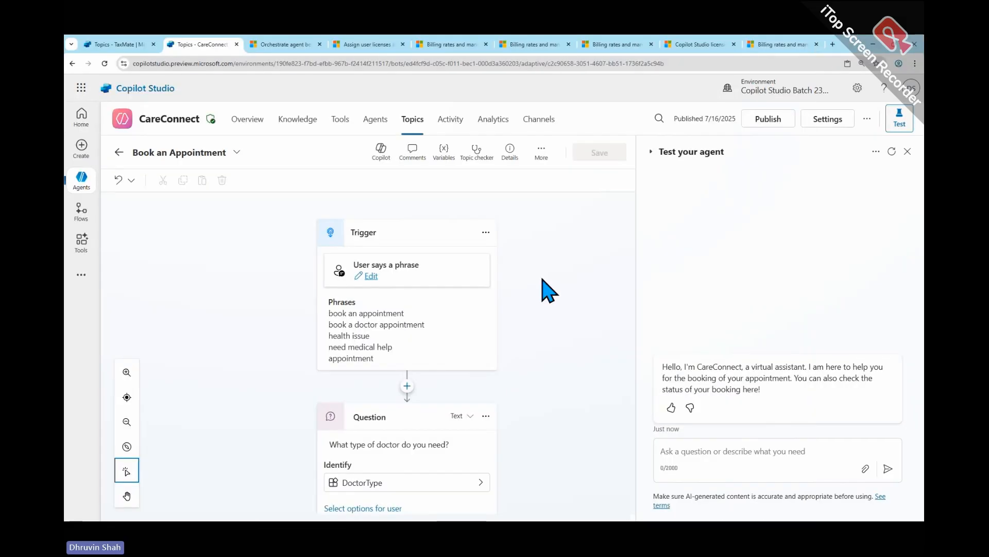
- Ask the TaxMate agent "how can i lodge my tax return?" in its test chat
left_click(122, 47)
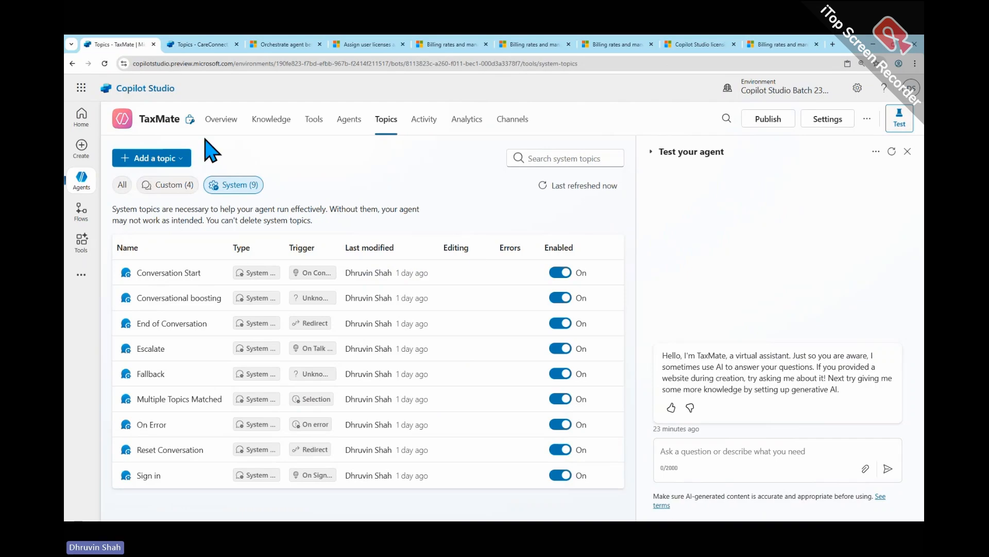
left_click(723, 452)
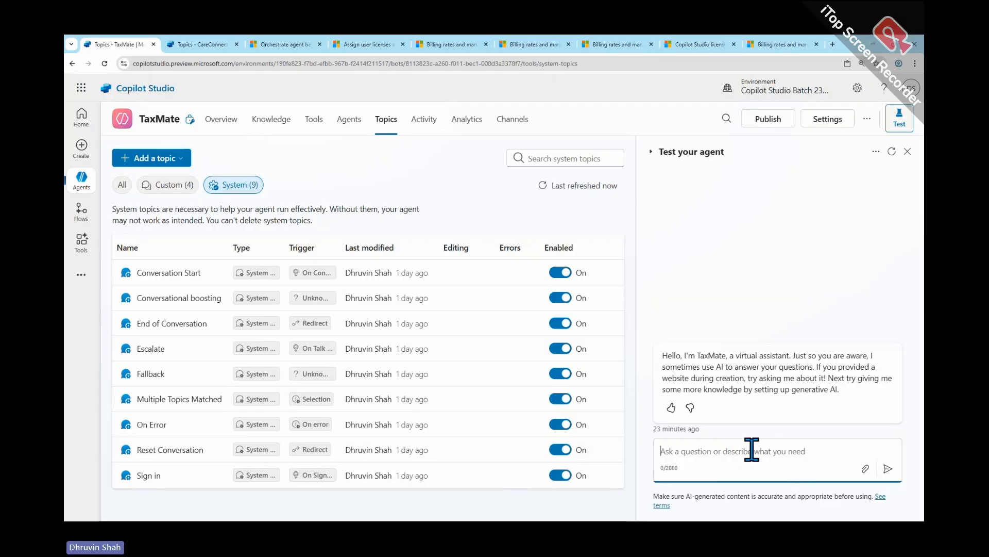
type("how can i ")
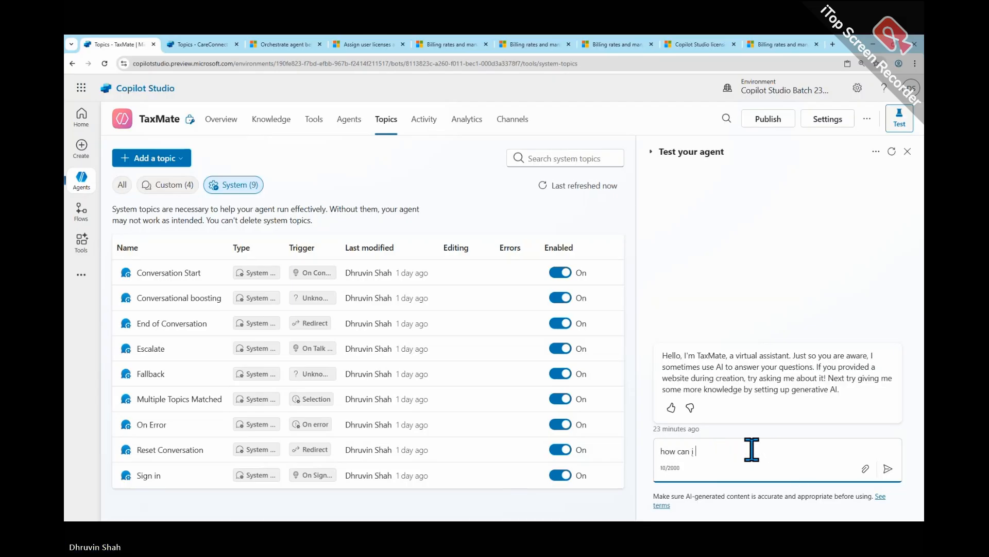
type("lodge m")
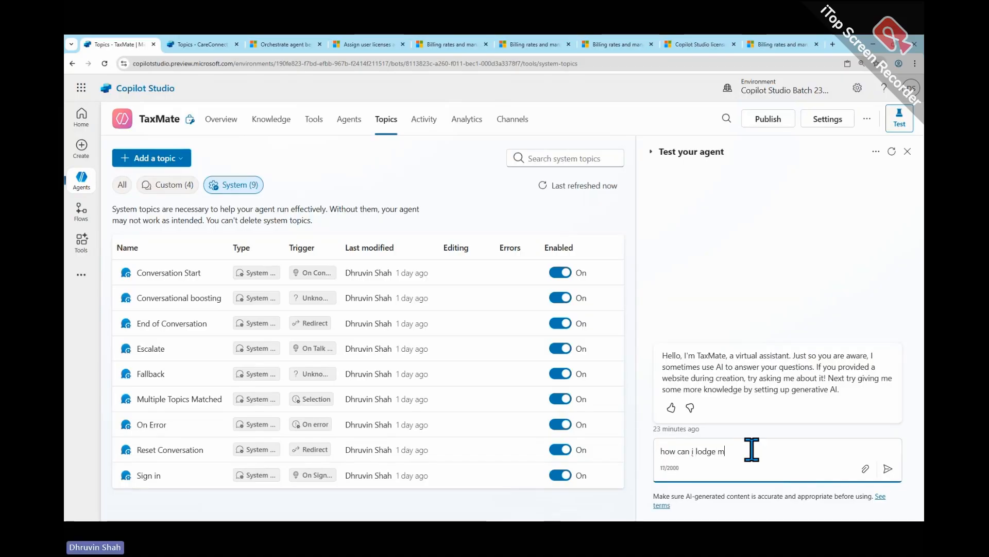
type("y ")
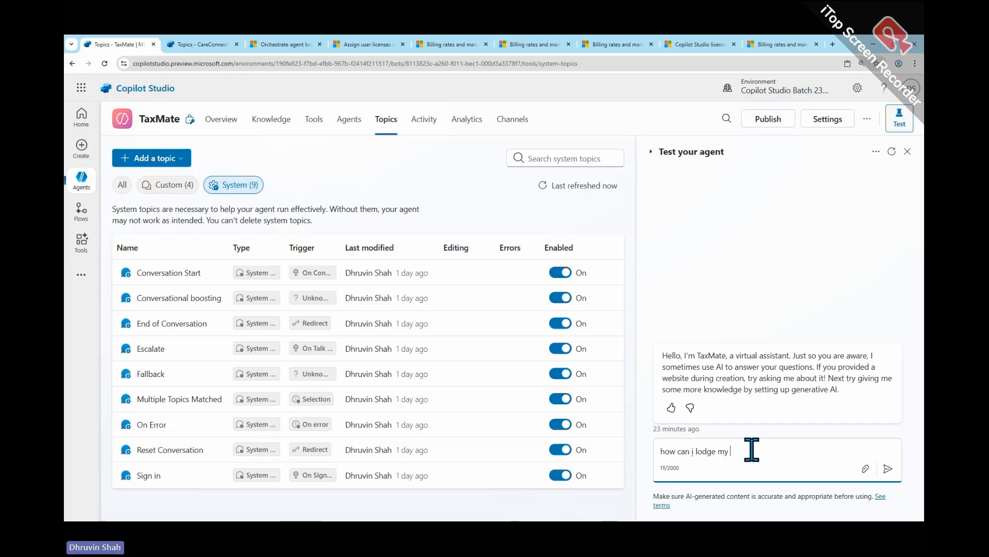
type("tax return?")
key("Return")
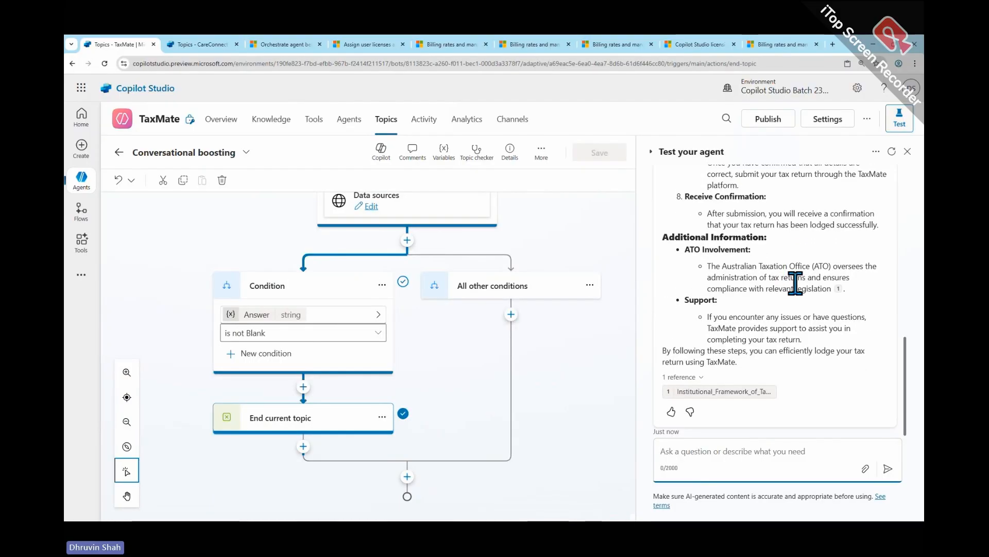
- Examine TaxMate's answer and the Conversational boosting topic, marking the topic name, the Create generative answers node, its data sources and the answer
scroll(763, 288, "up", 3)
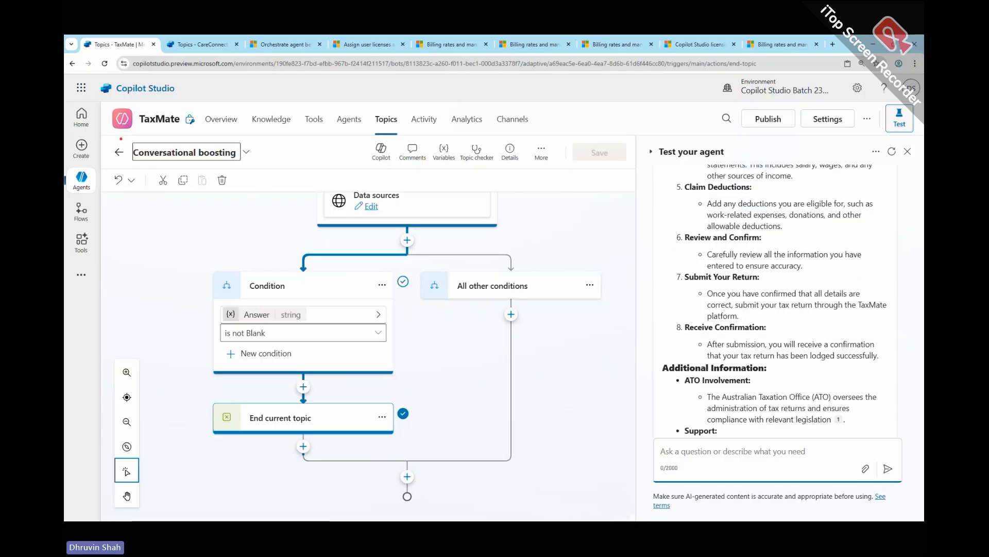
left_click_drag(121, 135, 255, 168)
mouse_move(280, 203)
left_mouse_down()
mouse_move(178, 193)
mouse_move(202, 184)
left_mouse_up()
scroll(464, 260, "up", 3)
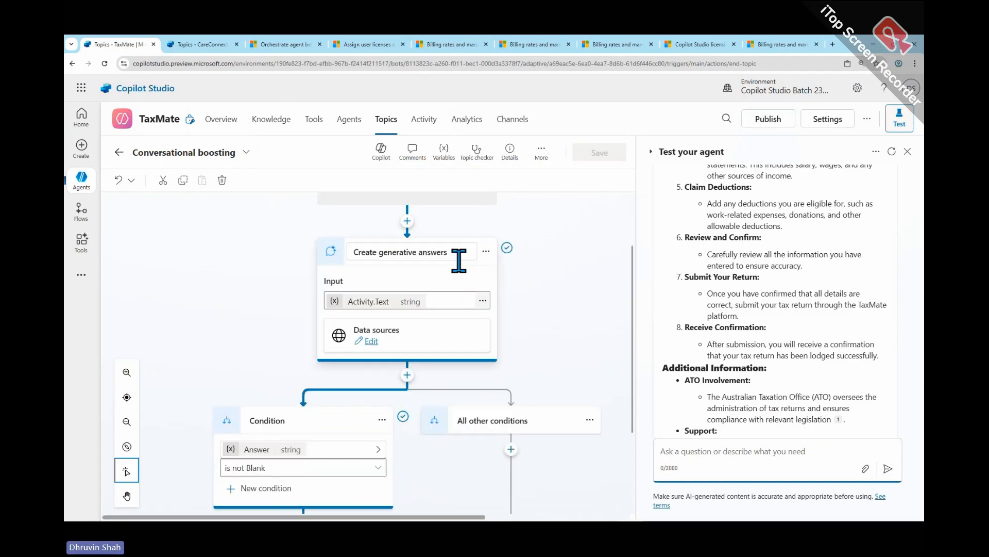
left_click_drag(306, 231, 537, 372)
mouse_move(320, 314)
left_mouse_down()
mouse_move(401, 346)
mouse_move(483, 356)
mouse_move(563, 336)
left_mouse_up()
mouse_move(502, 328)
left_mouse_down()
mouse_move(523, 354)
mouse_move(540, 353)
left_mouse_up()
mouse_move(653, 175)
left_mouse_down()
mouse_move(655, 319)
mouse_move(790, 429)
mouse_move(843, 429)
left_mouse_up()
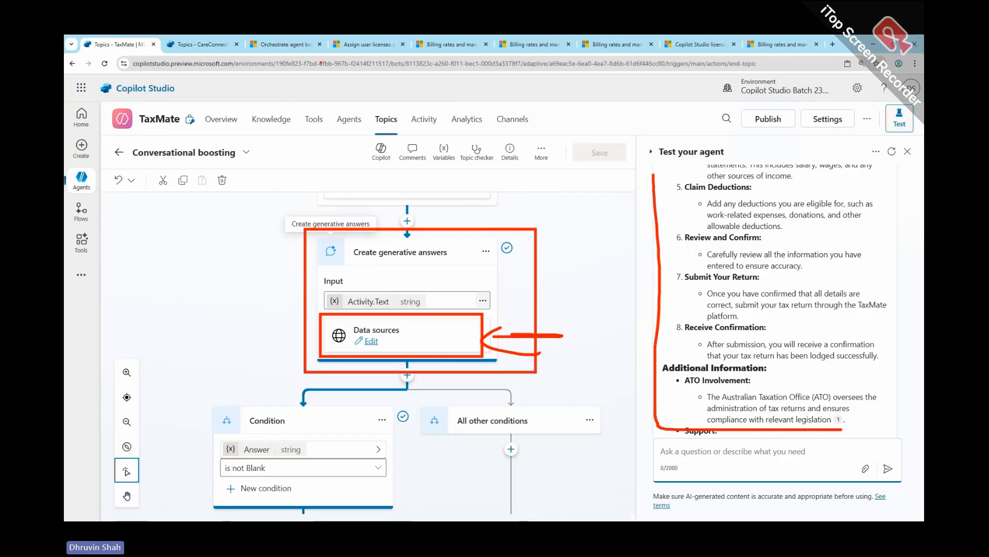
- In the orchestration article's comparison table, box the classic orchestration entry of the Knowledge row
left_click(284, 44)
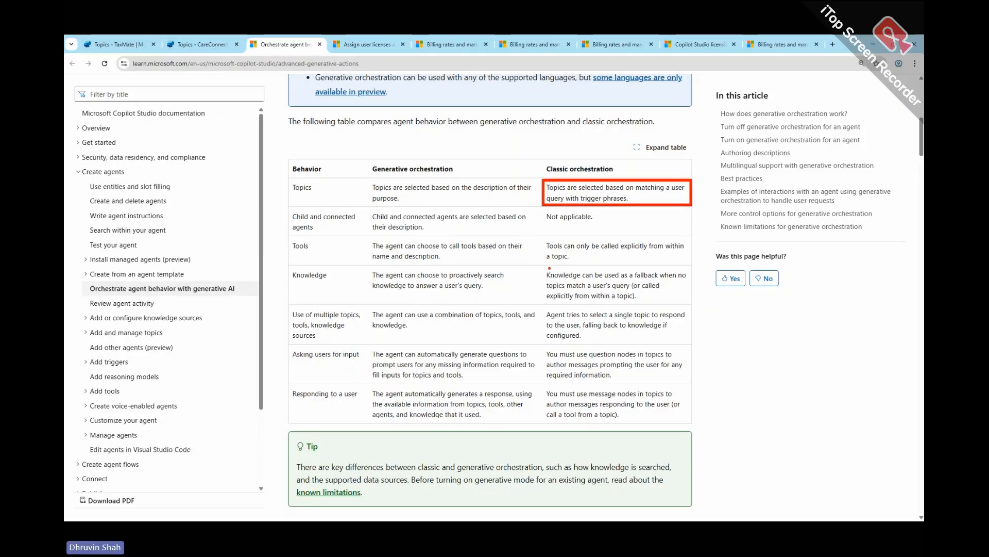
left_click_drag(542, 266, 695, 303)
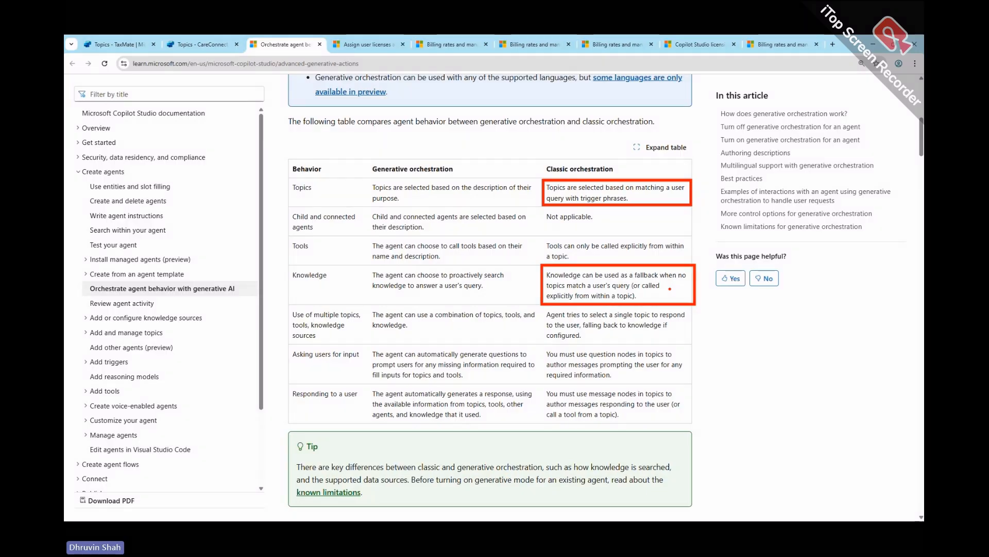
- Enable generative AI orchestration in TaxMate's overview and box the Orchestration setting on screen
left_click(206, 44)
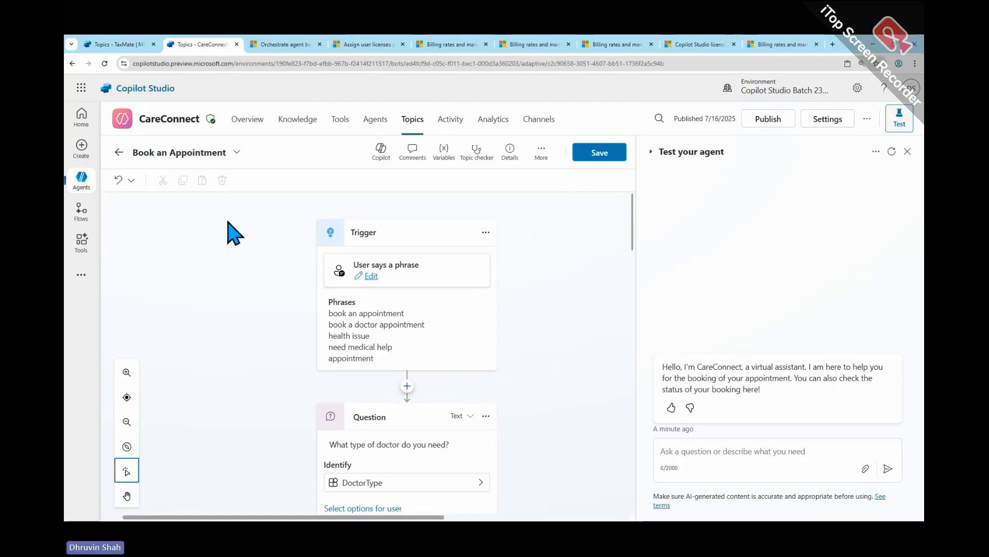
left_click(119, 45)
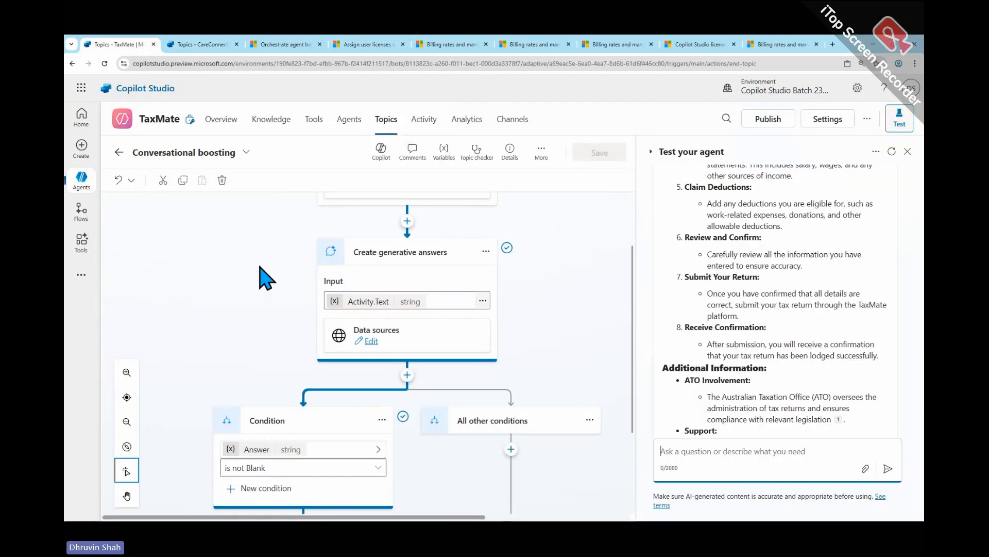
left_click(119, 152)
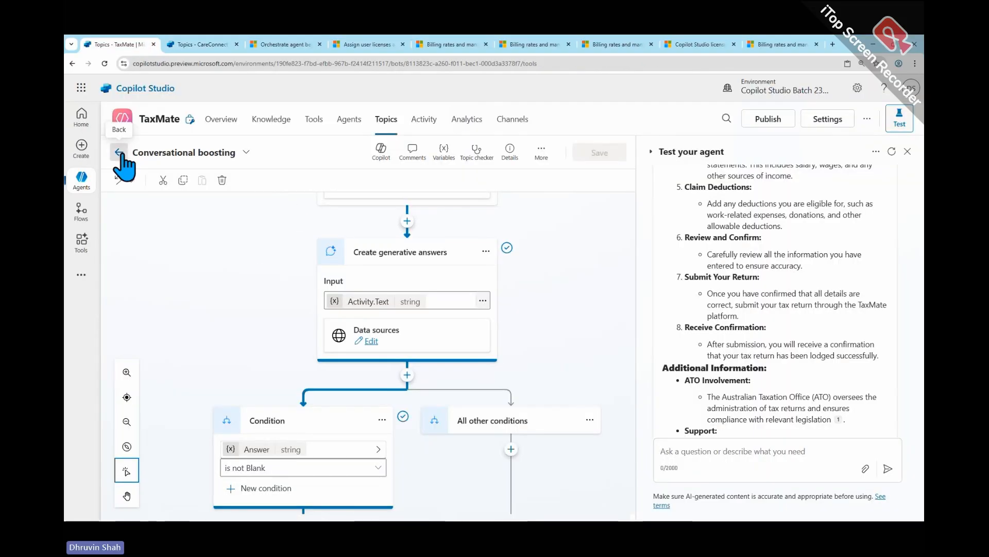
left_click(222, 120)
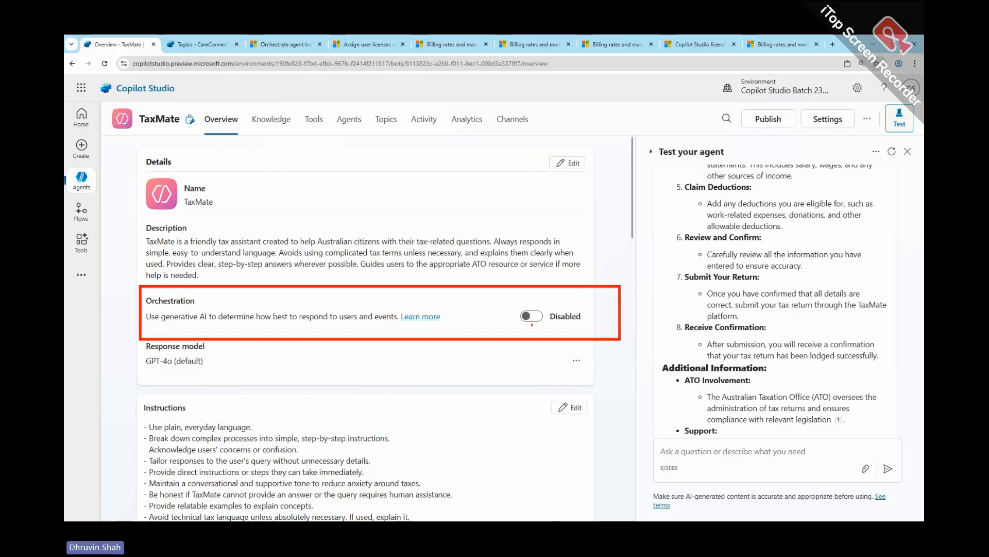
left_click(528, 316)
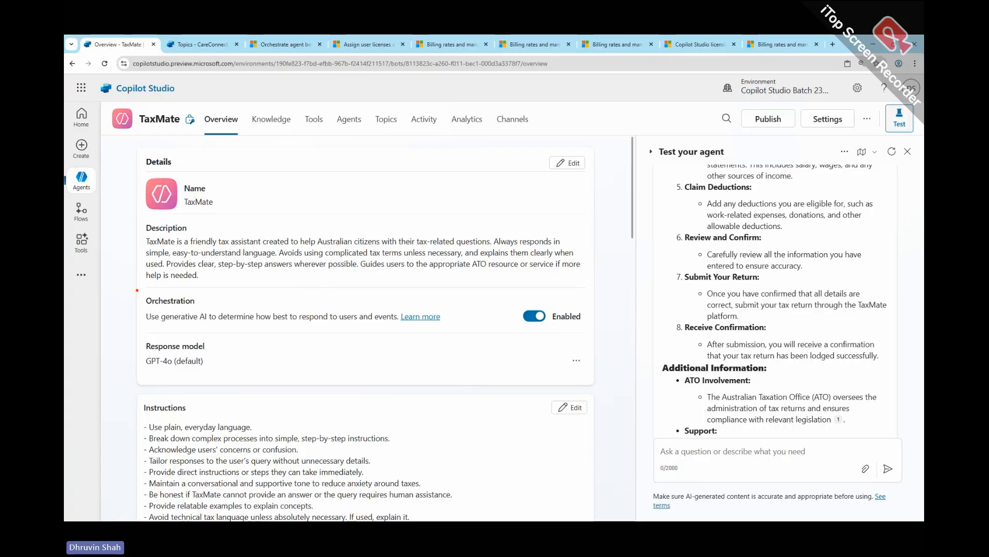
mouse_move(138, 287)
left_mouse_down()
mouse_move(357, 327)
mouse_move(582, 334)
left_mouse_up()
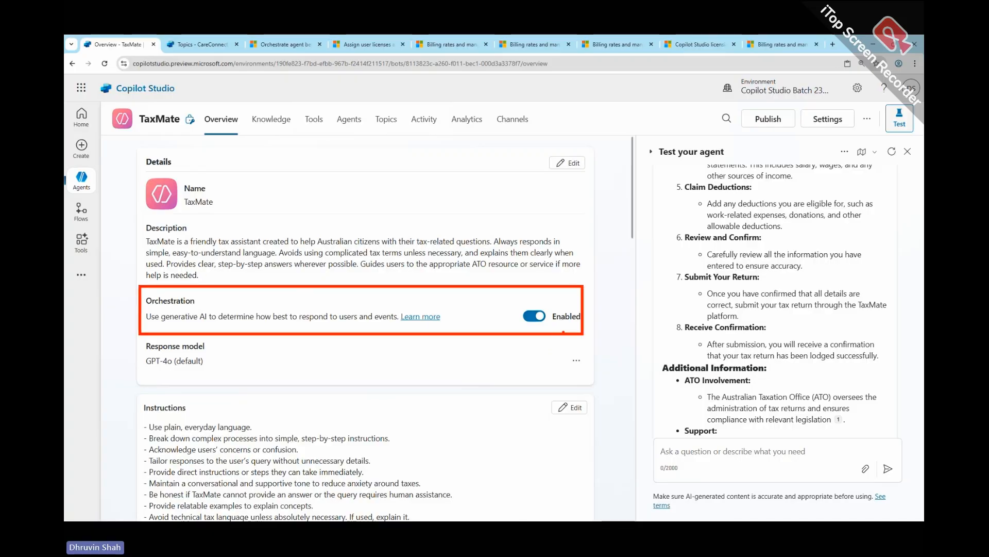
- Clear the on-screen markings and publish the TaxMate agent
mouse_move(780, 104)
left_mouse_down()
mouse_move(758, 133)
mouse_move(744, 107)
mouse_move(754, 135)
mouse_move(760, 103)
left_mouse_up()
key("Escape")
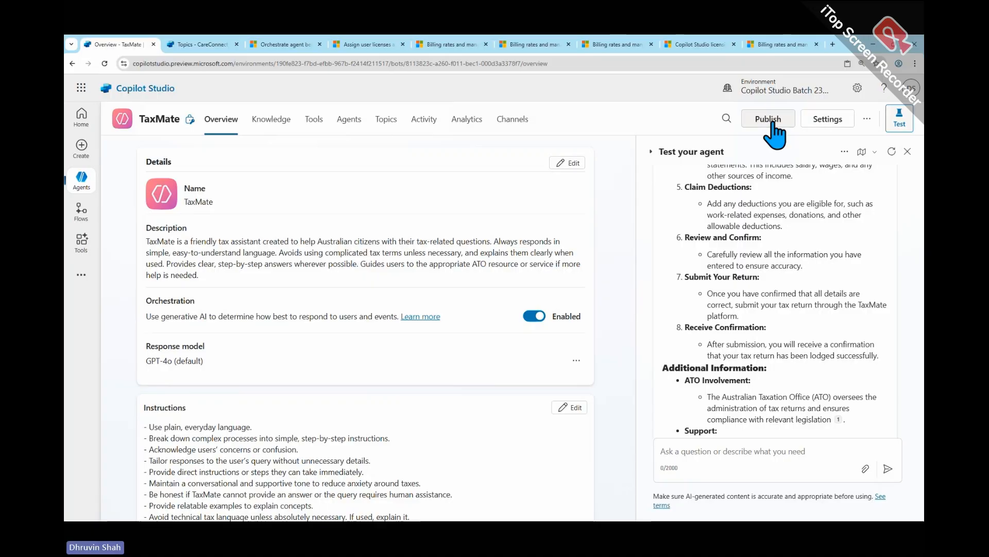
left_click(772, 123)
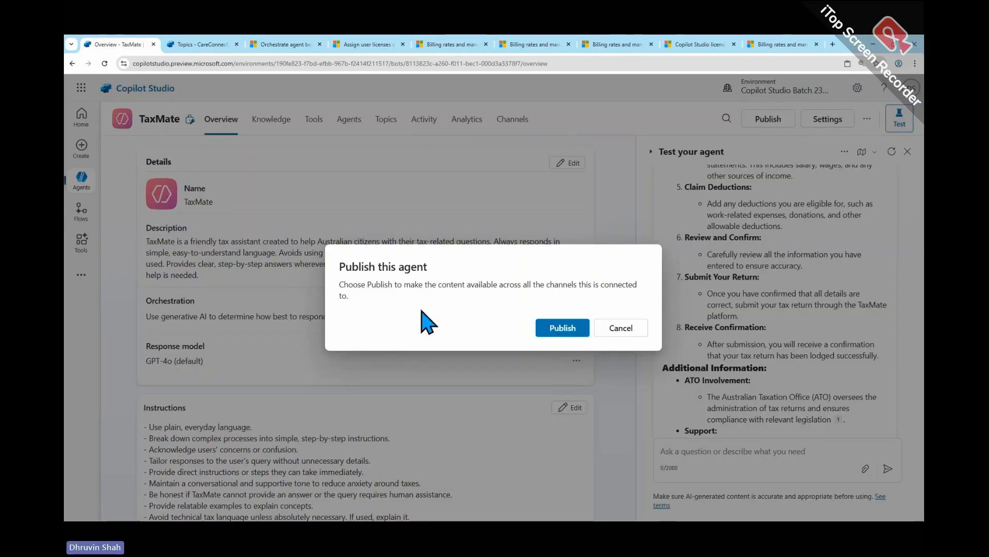
left_click(562, 334)
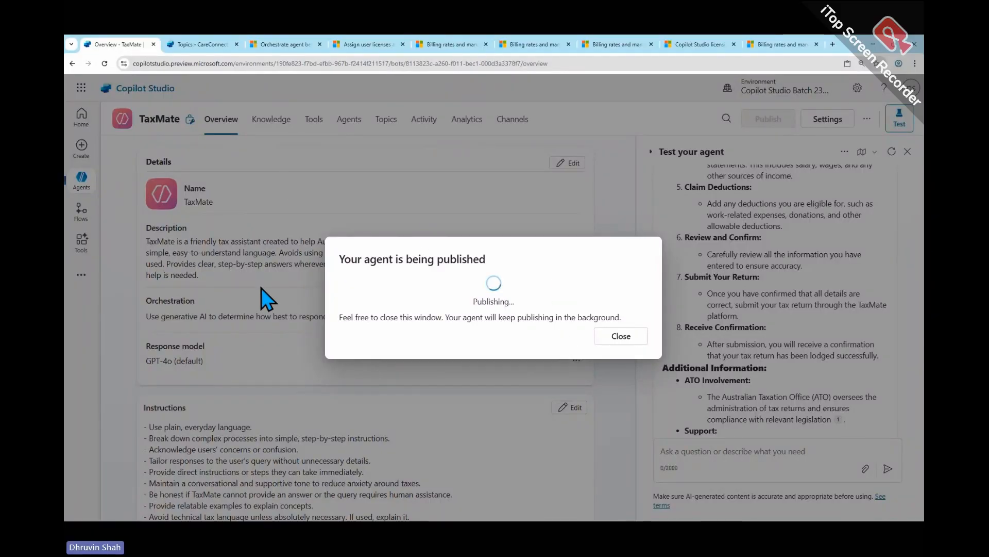
- In the orchestration article, read and mark the "How does generative orchestration work?" introduction and the heading about selecting topics and tools, then clear the markings
left_click(281, 44)
scroll(430, 278, "down", 3)
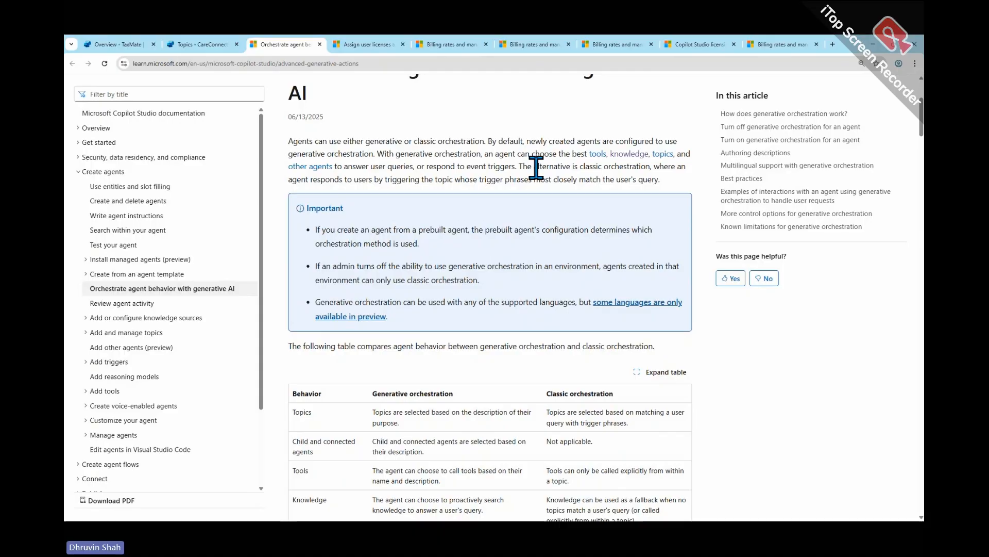
scroll(446, 274, "down", 1)
scroll(446, 274, "down", 4)
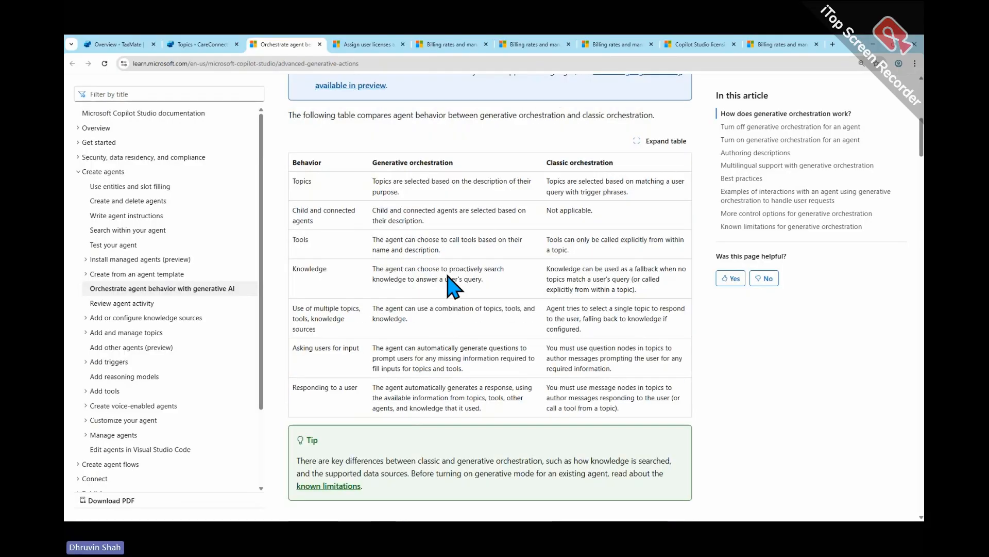
scroll(446, 273, "down", 4)
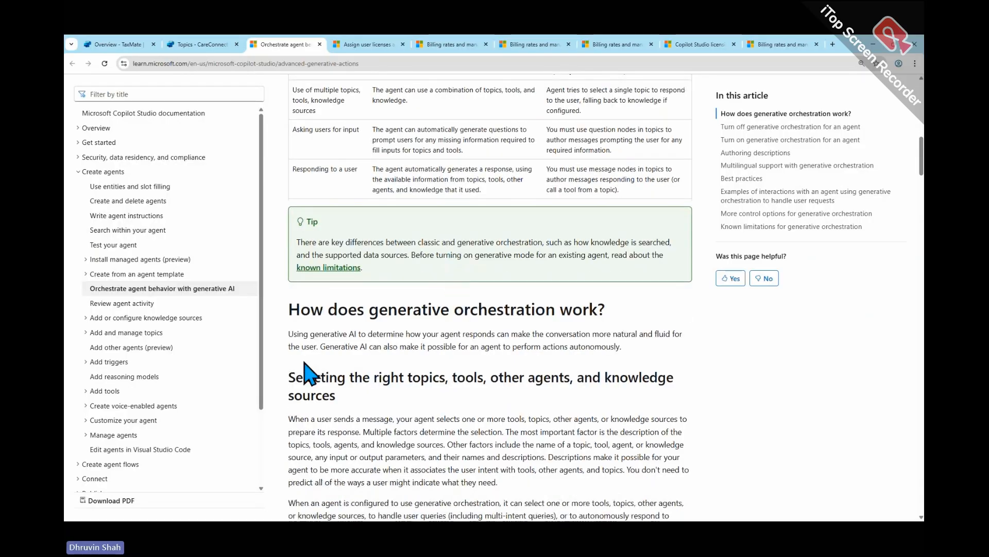
scroll(304, 364, "down", 1)
key("ctrl+2")
mouse_move(280, 277)
left_mouse_down()
mouse_move(402, 297)
mouse_move(708, 315)
left_mouse_up()
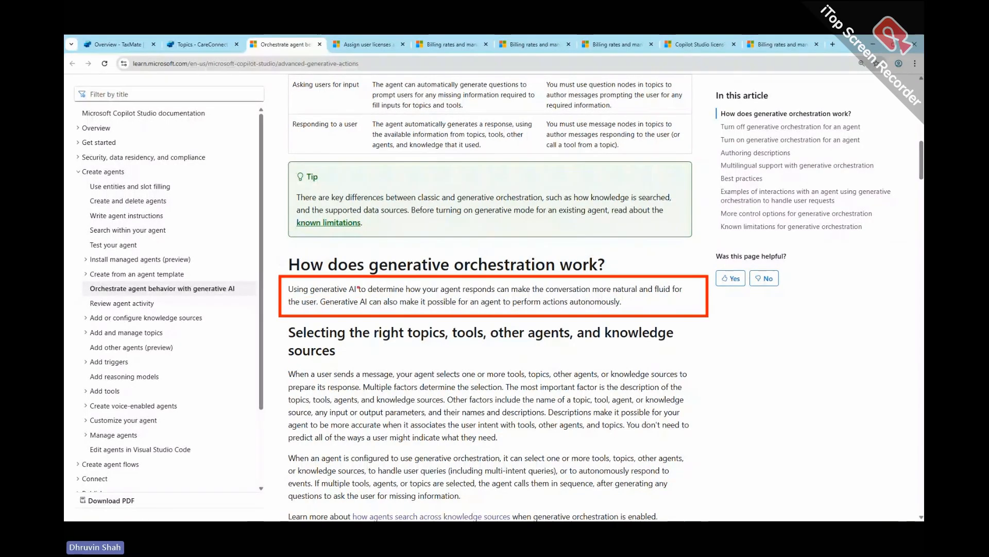
left_click_drag(376, 295, 500, 293)
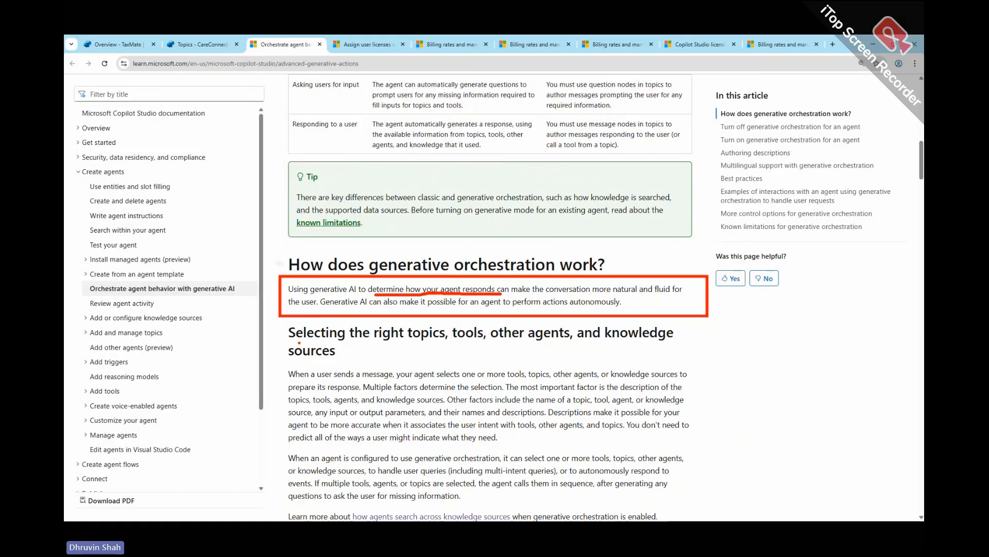
mouse_move(289, 341)
left_mouse_down()
mouse_move(663, 342)
mouse_move(636, 345)
left_mouse_up()
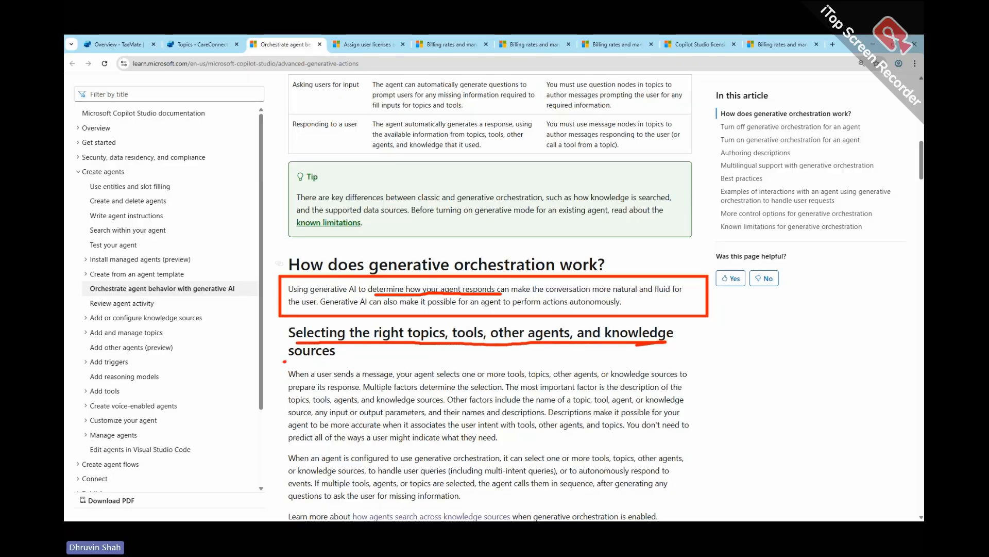
left_click_drag(284, 362, 328, 354)
key("Escape")
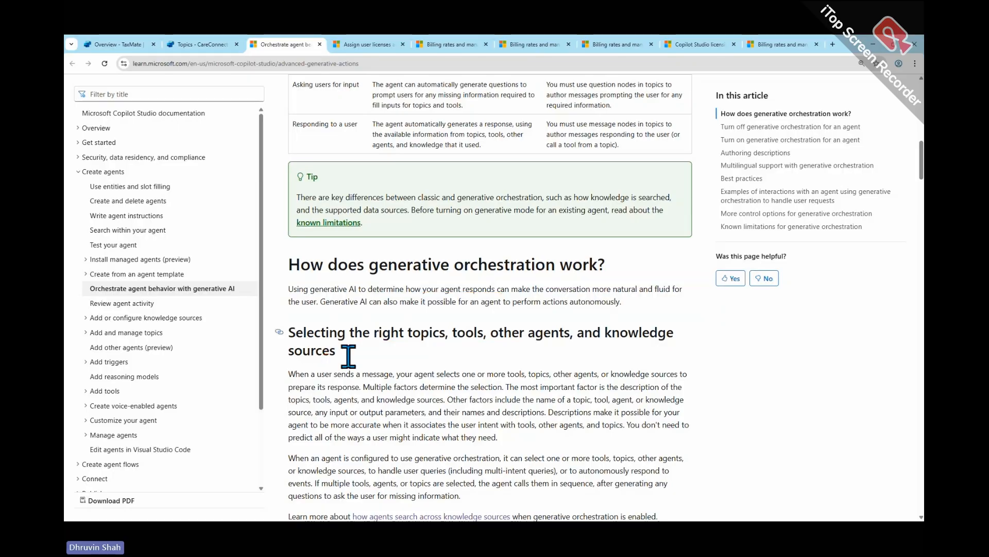
- Box the two paragraphs on selecting topics, tools, agents and knowledge sources, and underline the key phrases about selection factors
scroll(348, 355, "down", 3)
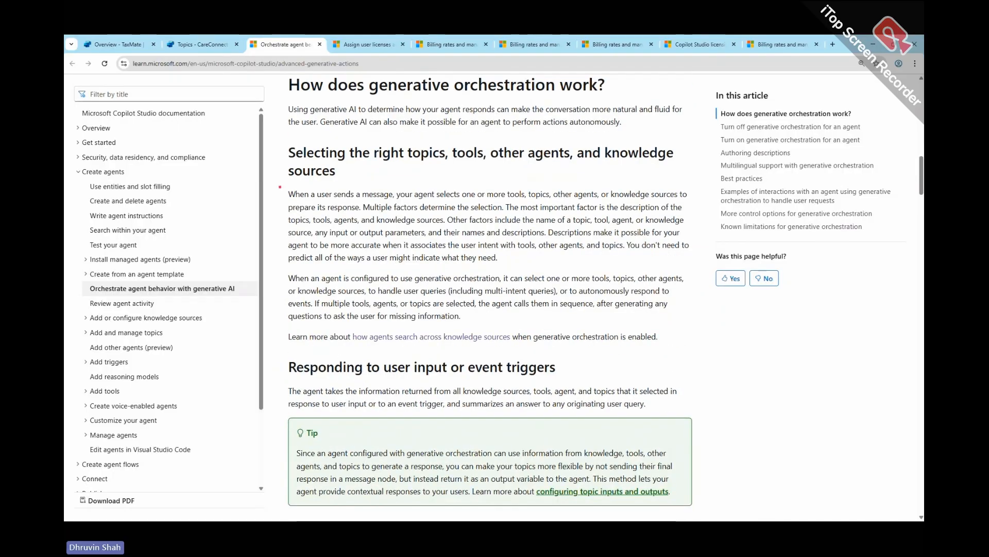
left_click_drag(282, 185, 710, 332)
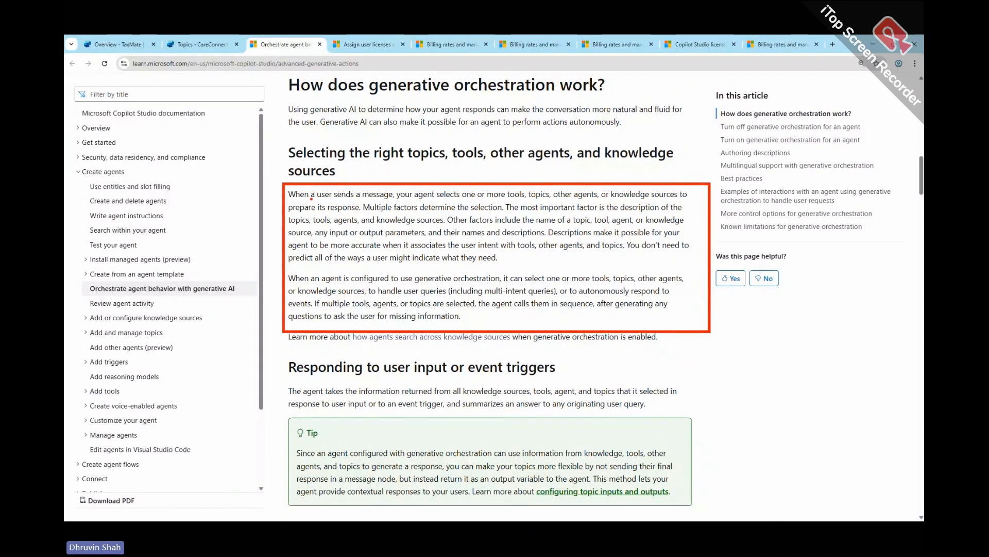
left_click_drag(311, 198, 672, 198)
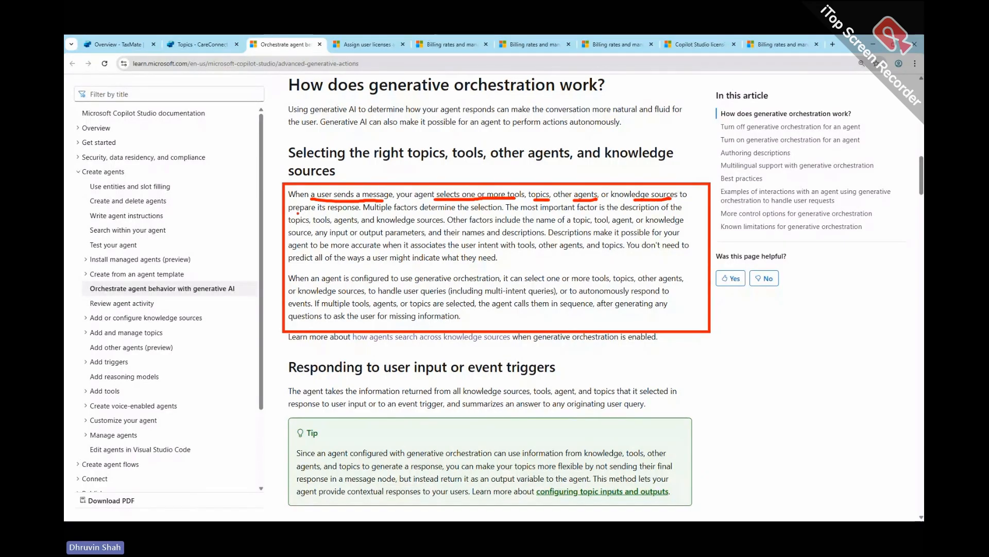
left_click_drag(289, 211, 502, 211)
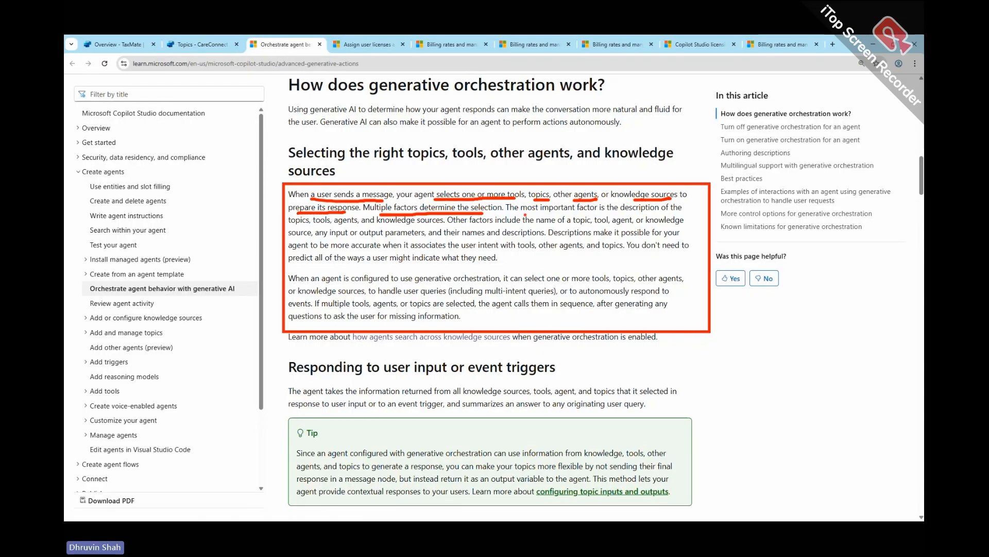
left_click_drag(512, 212, 689, 211)
left_click_drag(295, 227, 443, 226)
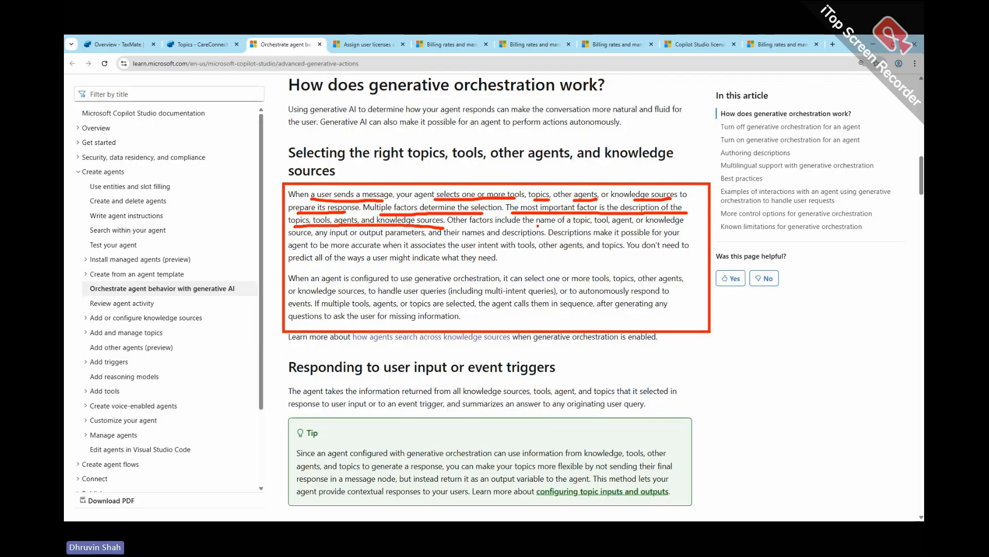
left_click_drag(508, 226, 692, 227)
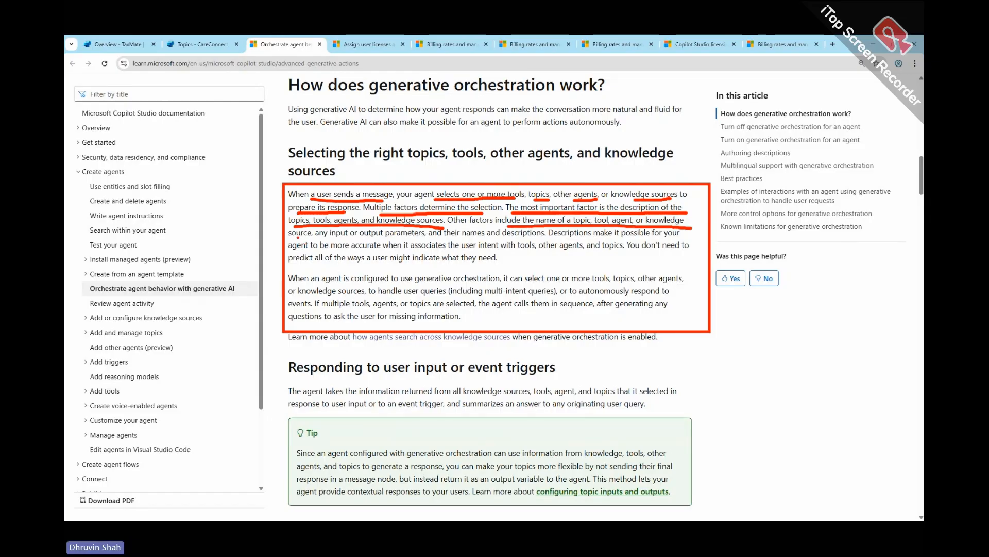
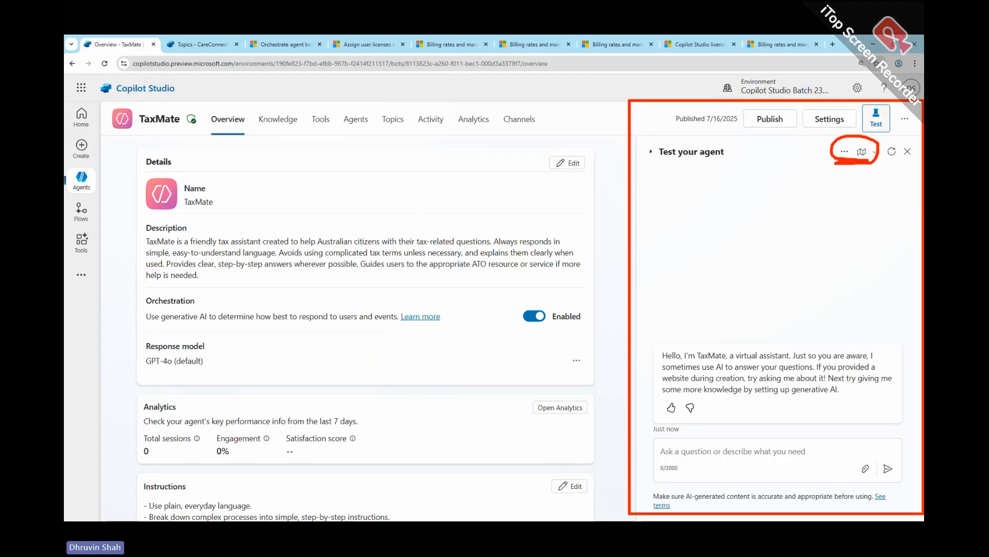
- Review the activity map setting and the test pane's additional options, mark the activity map control with a circle and arrow, and clear the markings
left_click(875, 151)
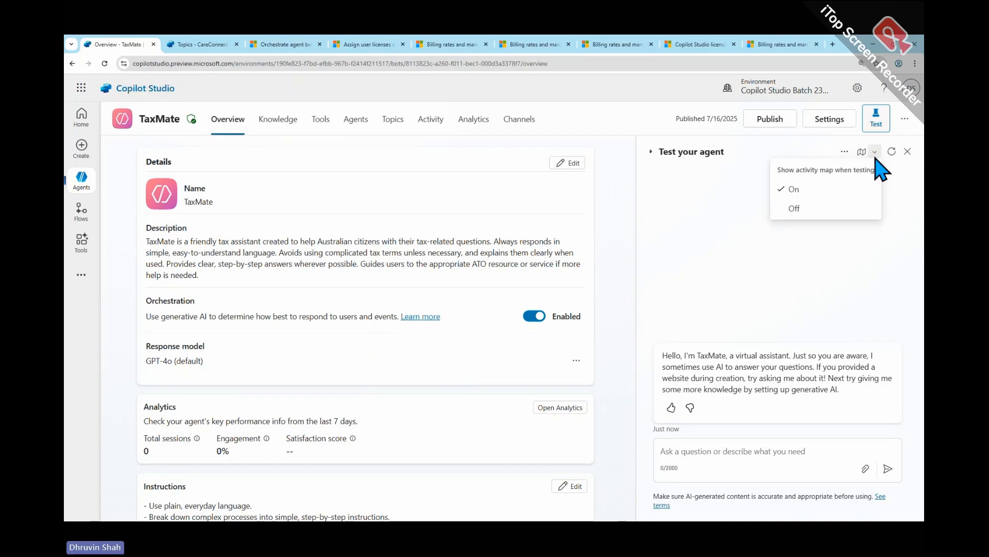
left_click(845, 151)
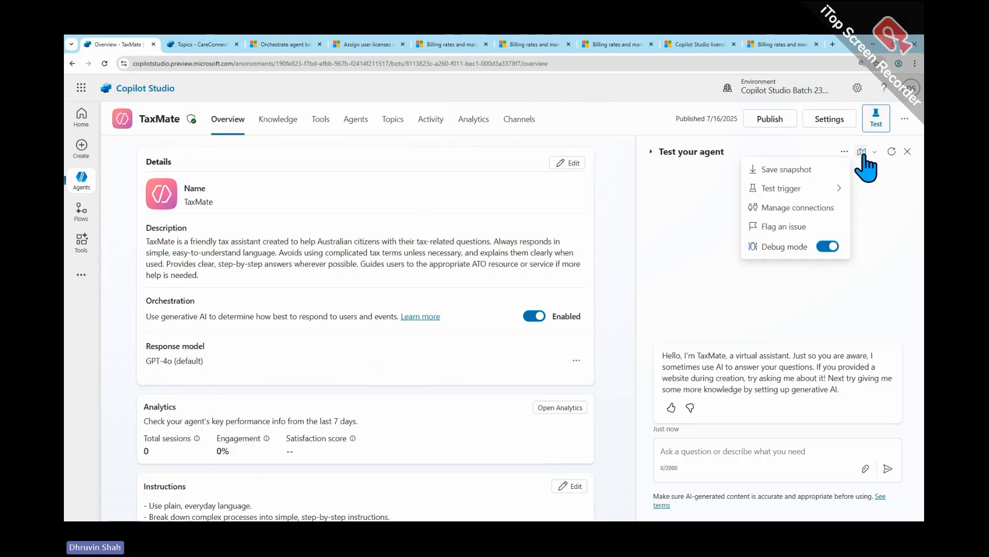
left_click(883, 262)
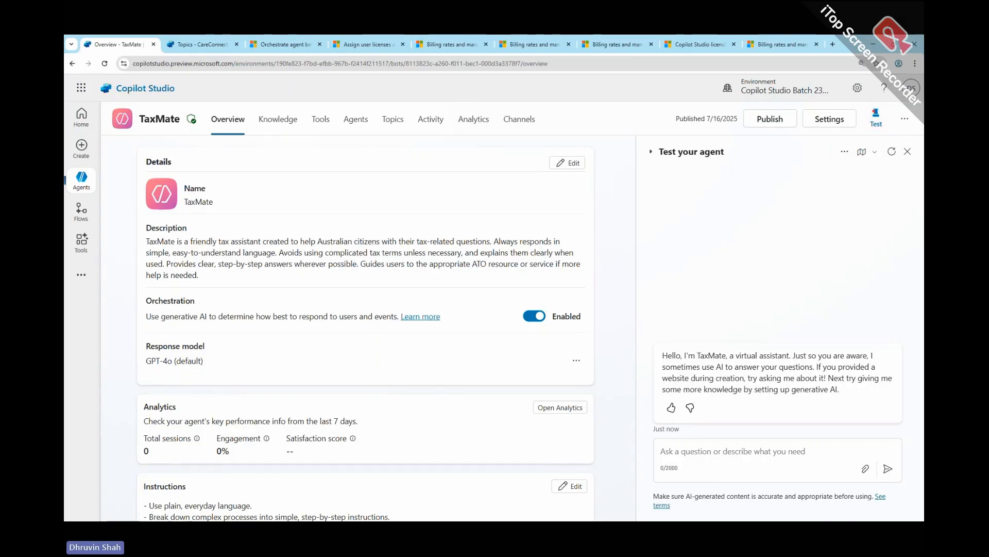
mouse_move(871, 136)
left_mouse_down()
mouse_move(873, 168)
mouse_move(859, 131)
mouse_move(882, 139)
mouse_move(881, 165)
left_mouse_up()
mouse_move(753, 177)
left_mouse_down()
mouse_move(834, 155)
mouse_move(813, 185)
left_mouse_up()
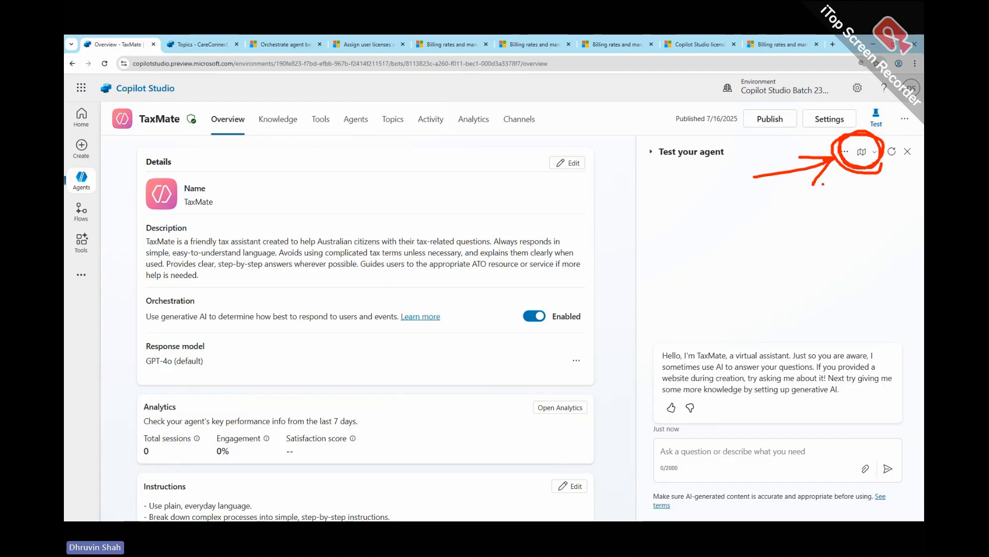
key("Escape")
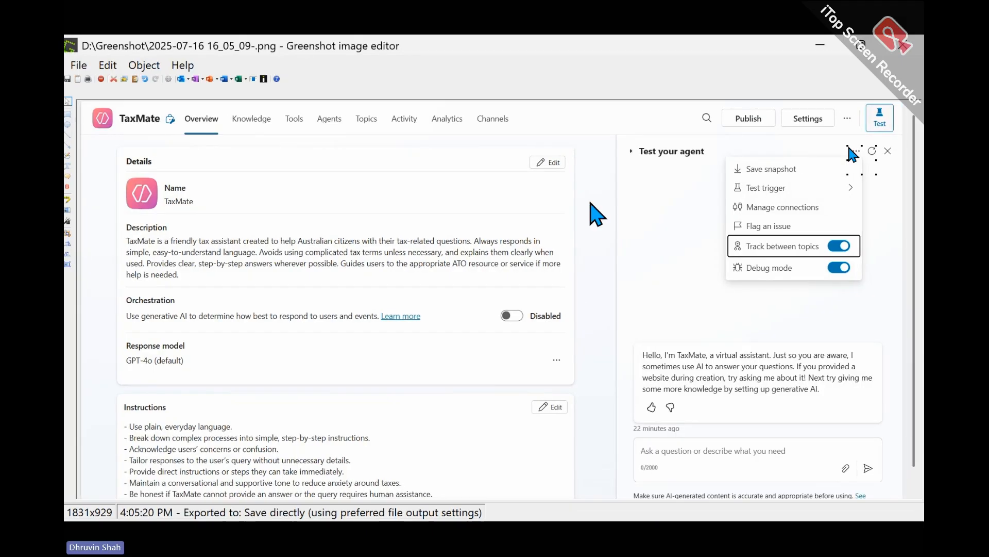
- Shrink the Greenshot window with the classic-orchestration capture so it sits beside the live TaxMate test pane, and bring the captured test pane into view
left_click_drag(644, 47, 206, 90)
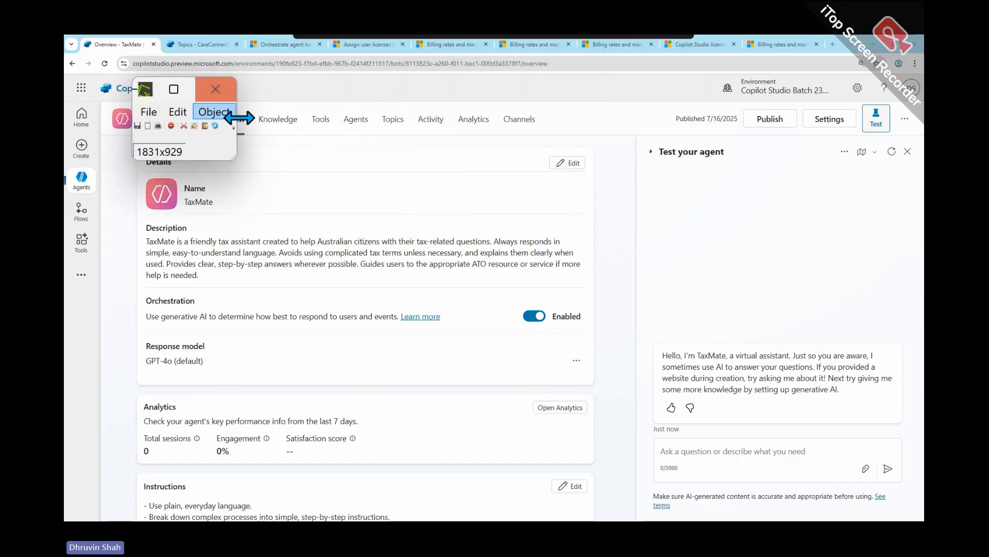
left_click_drag(233, 159, 626, 509)
left_click_drag(410, 493, 576, 493)
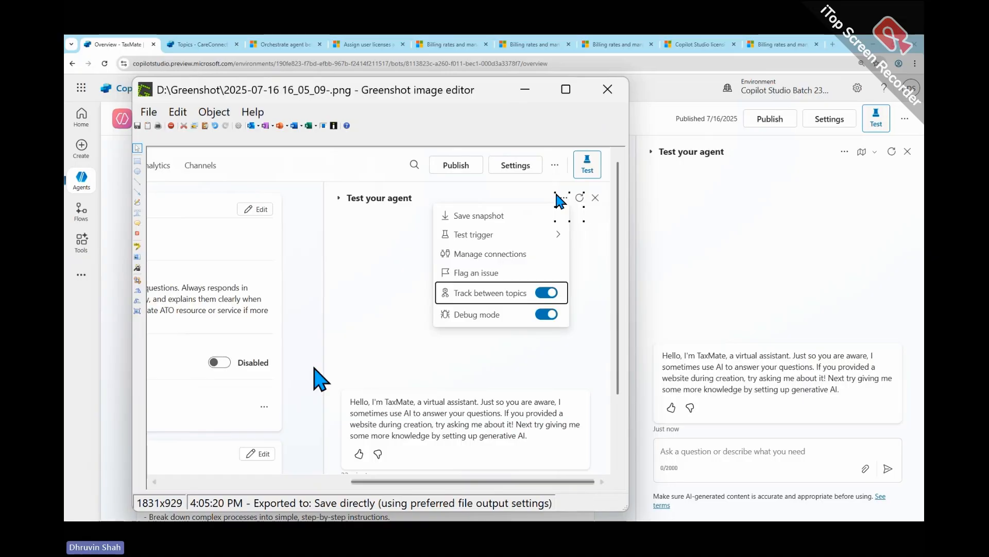
- Box the captured and live test panes, bracket the captured options, and circle the live activity map control for comparison
mouse_move(320, 170)
left_mouse_down()
mouse_move(470, 382)
mouse_move(614, 463)
left_mouse_up()
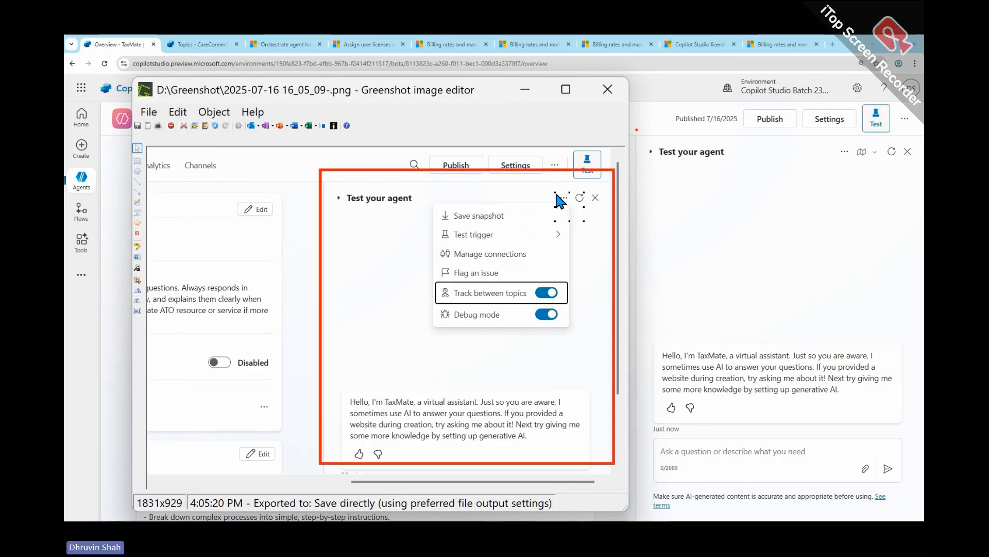
mouse_move(637, 130)
left_mouse_down()
mouse_move(878, 484)
mouse_move(921, 507)
left_mouse_up()
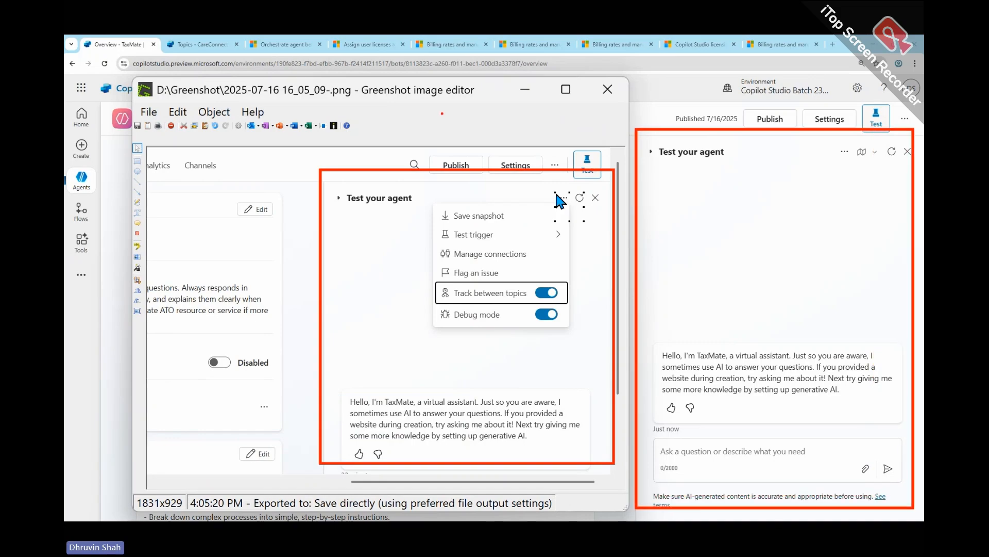
left_click_drag(416, 198, 466, 334)
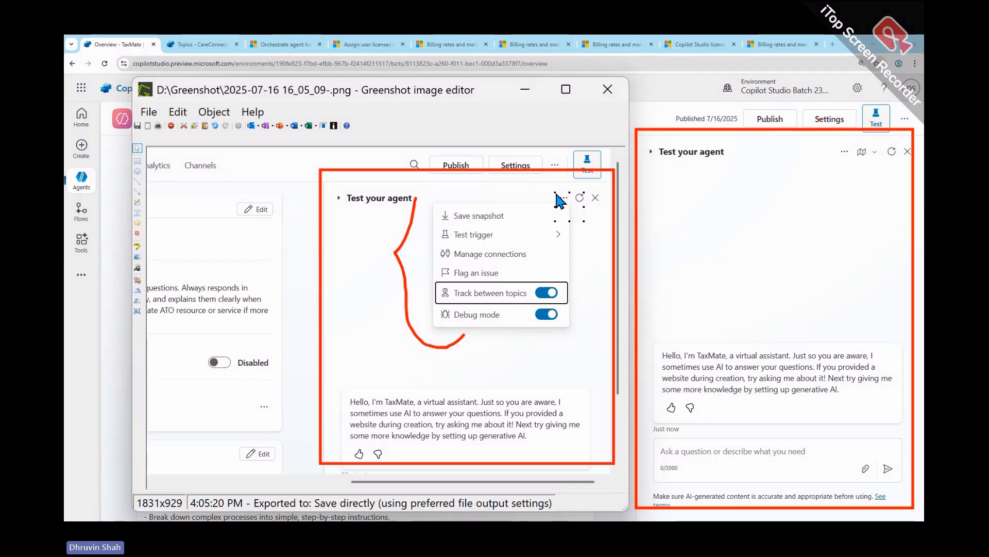
mouse_move(869, 146)
left_mouse_down()
mouse_move(851, 165)
mouse_move(871, 146)
left_mouse_up()
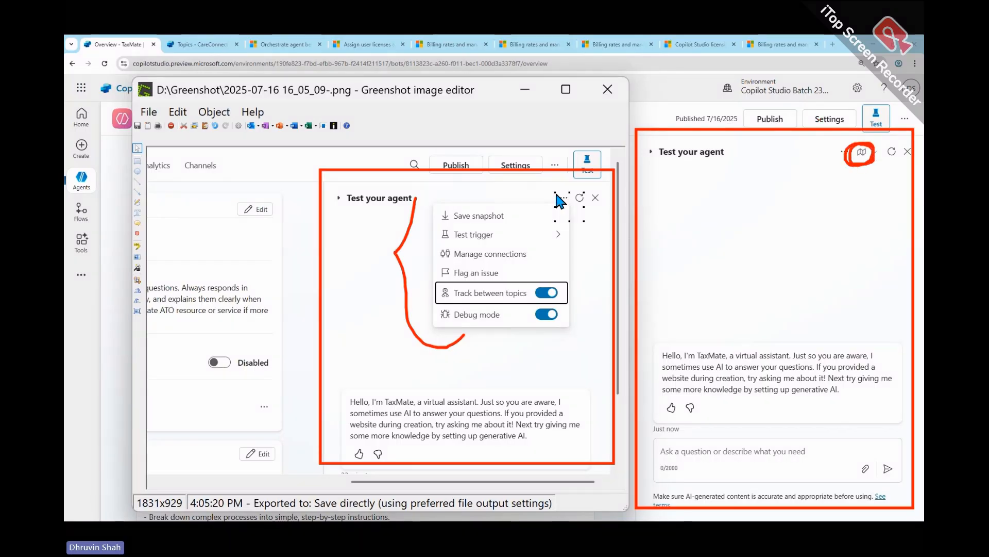
mouse_move(568, 188)
left_mouse_down()
mouse_move(543, 209)
mouse_move(567, 207)
left_mouse_up()
mouse_move(818, 217)
left_mouse_down()
mouse_move(853, 175)
mouse_move(854, 206)
left_mouse_up()
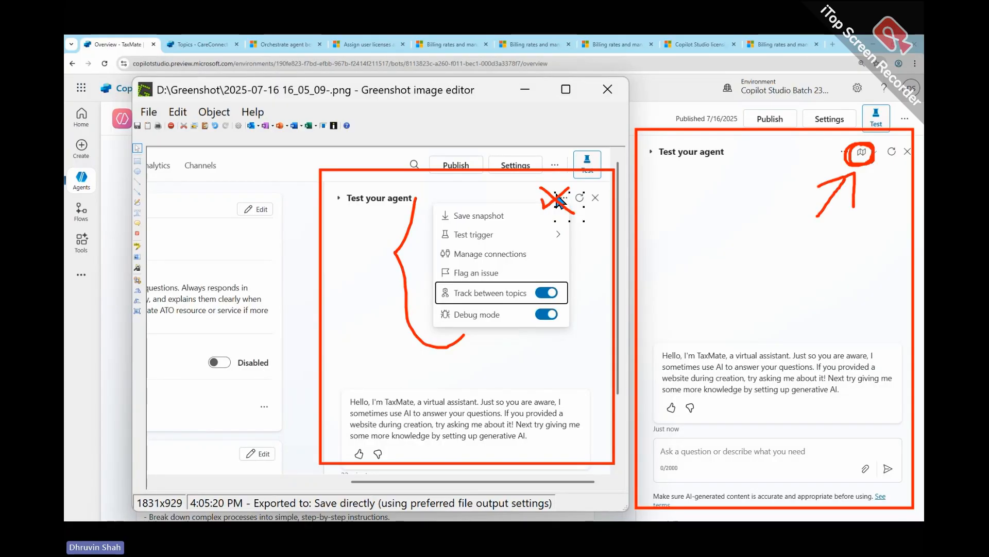
- Show the live test pane's additional options and bring the Greenshot capture back beside them
left_click(844, 151)
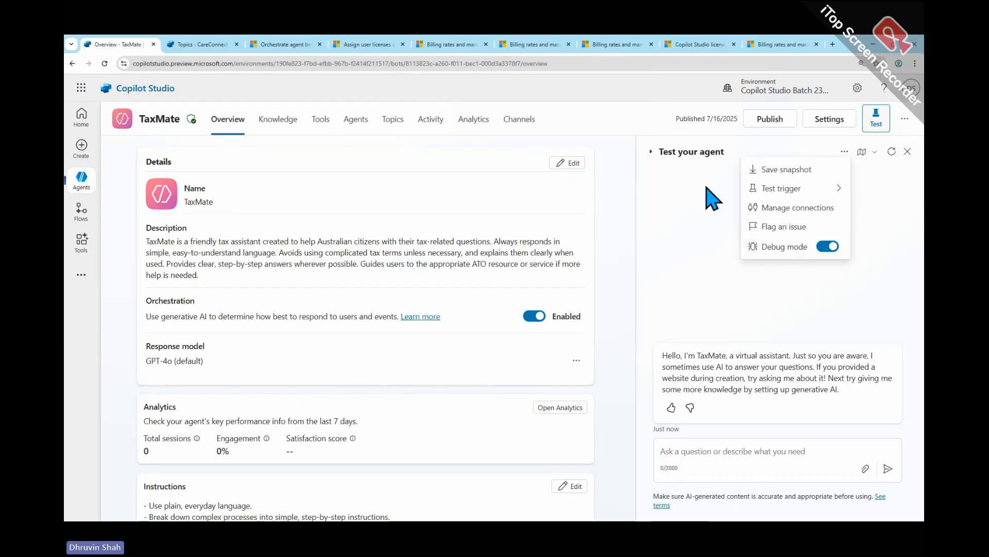
key("ctrl+2")
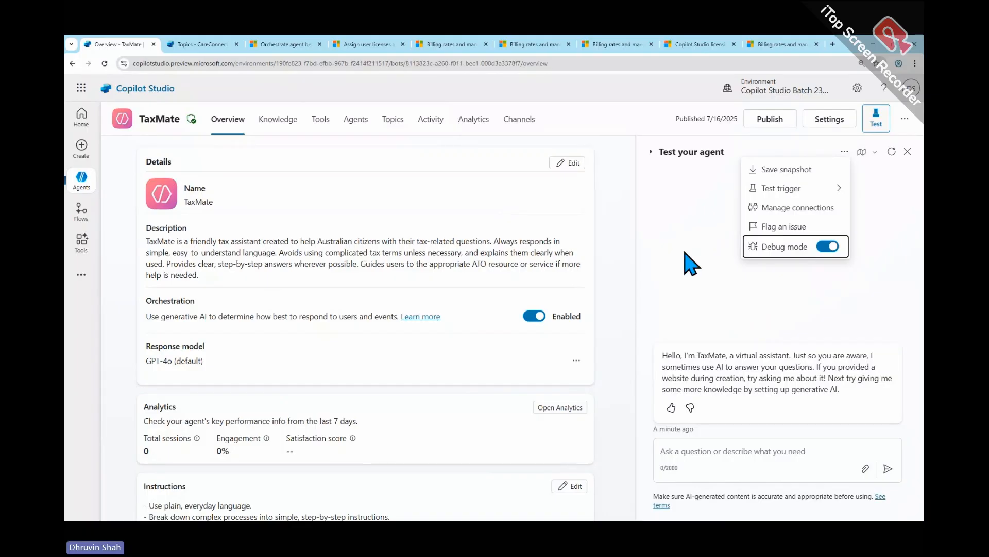
key("alt+Tab")
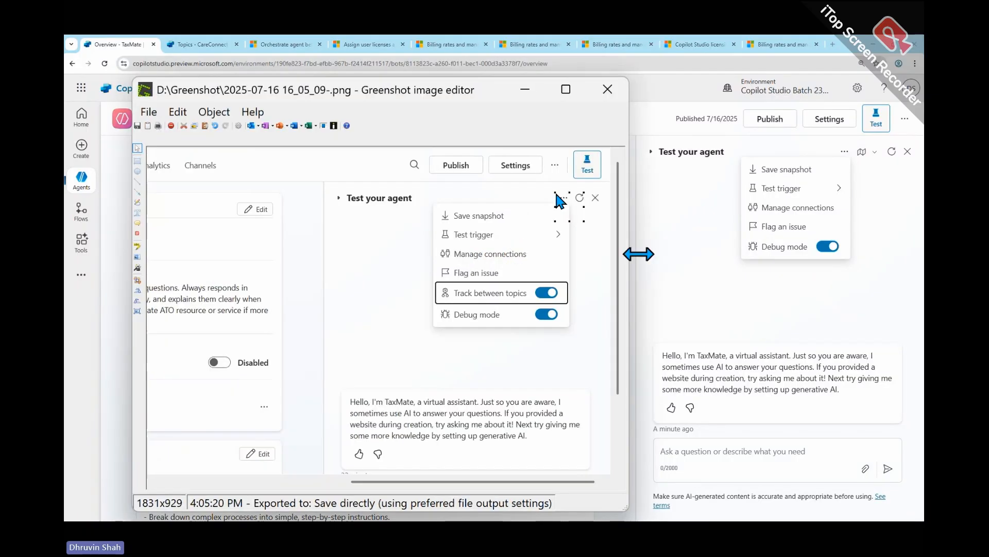
- Box both sets of test options, mark Debug mode, Track between topics and the activity map control, and clear the markings
key("ctrl+2")
mouse_move(732, 142)
left_mouse_down()
mouse_move(830, 265)
mouse_move(890, 280)
left_mouse_up()
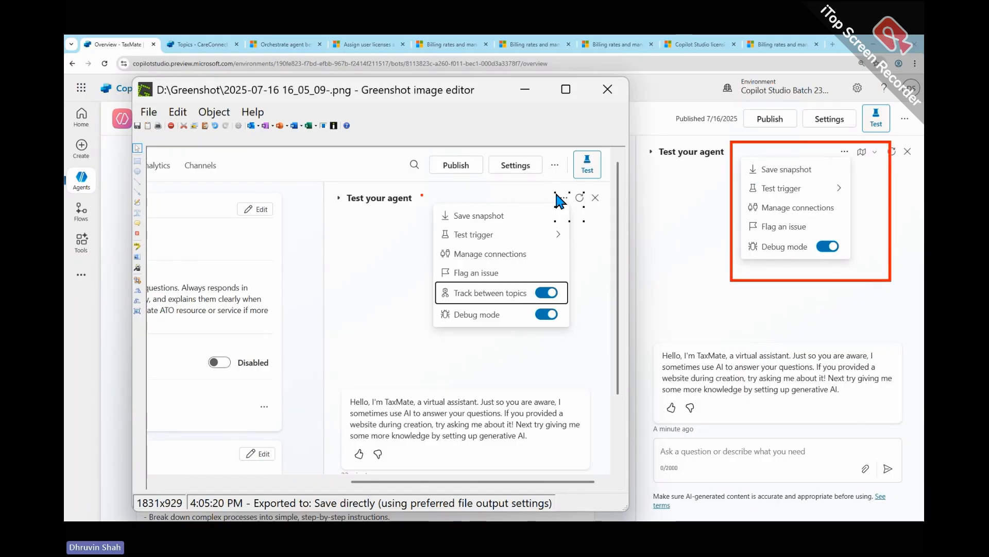
left_click_drag(421, 194, 581, 340)
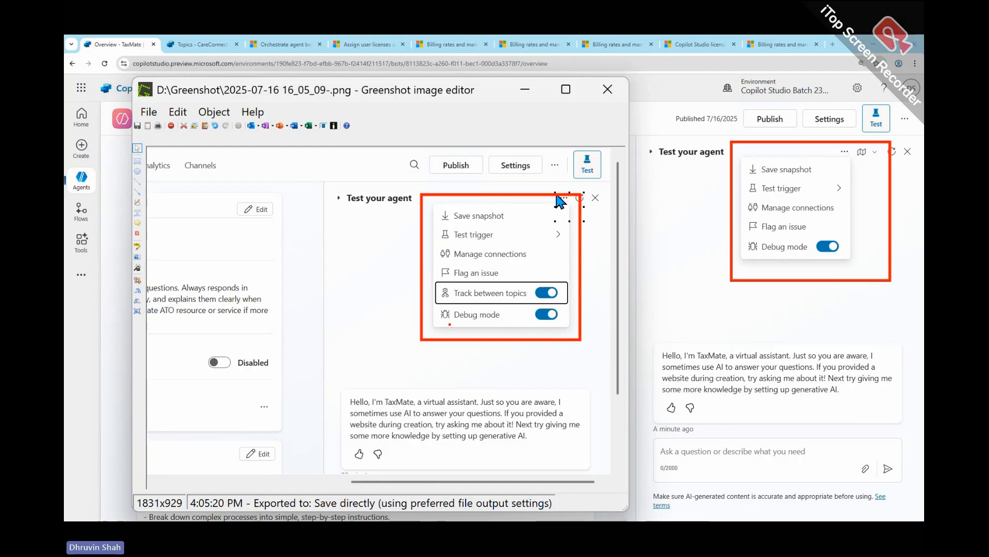
mouse_move(450, 324)
left_mouse_down()
mouse_move(538, 325)
mouse_move(655, 302)
mouse_move(746, 262)
mouse_move(734, 288)
left_mouse_up()
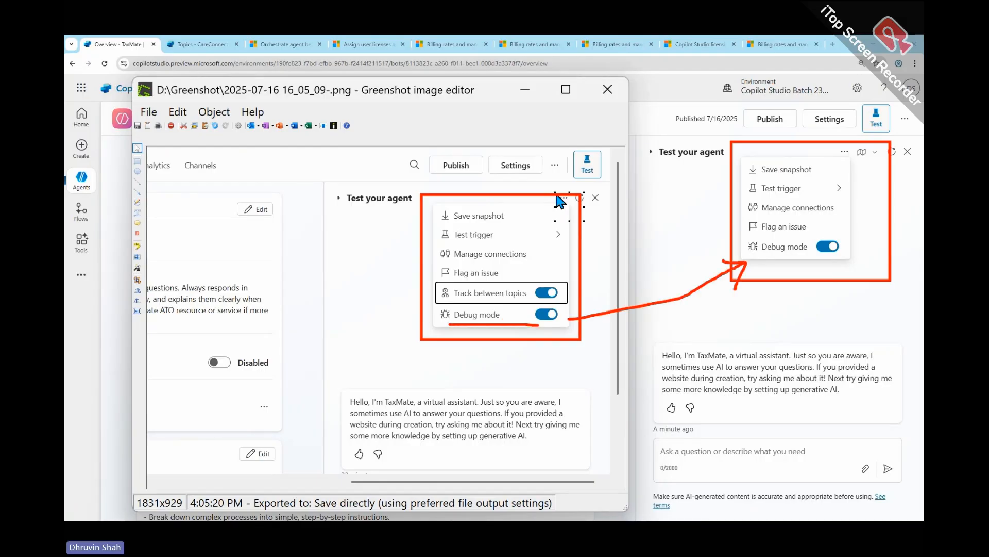
mouse_move(444, 296)
left_mouse_down()
mouse_move(524, 301)
mouse_move(441, 282)
mouse_move(444, 298)
left_mouse_up()
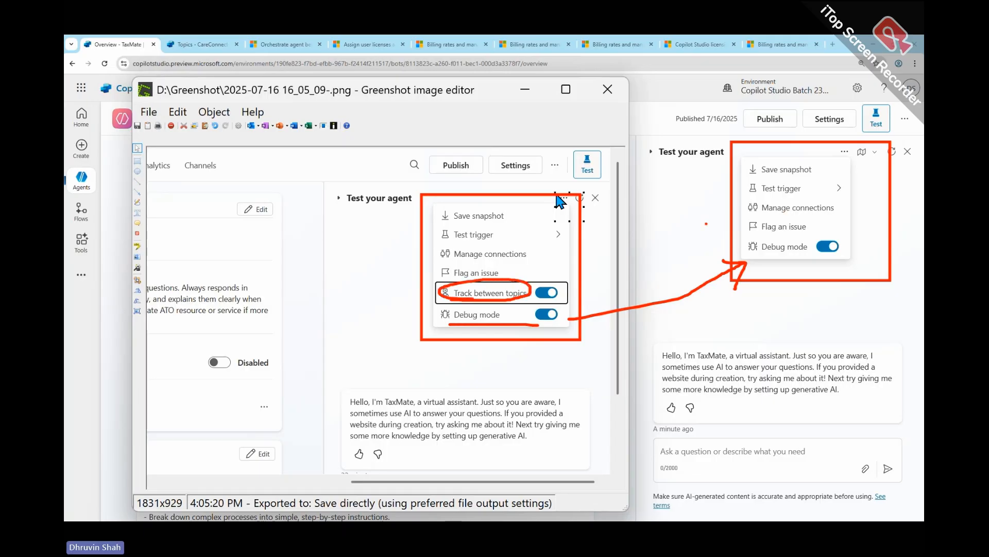
mouse_move(675, 226)
left_mouse_down()
mouse_move(727, 227)
mouse_move(714, 234)
left_mouse_up()
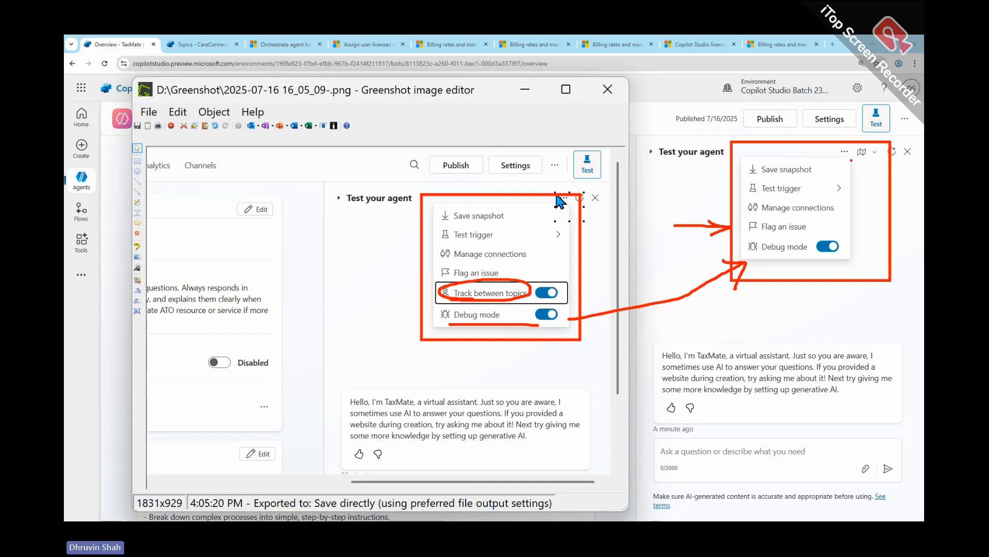
mouse_move(878, 149)
left_mouse_down()
mouse_move(856, 165)
mouse_move(848, 144)
mouse_move(876, 147)
mouse_move(849, 150)
left_mouse_up()
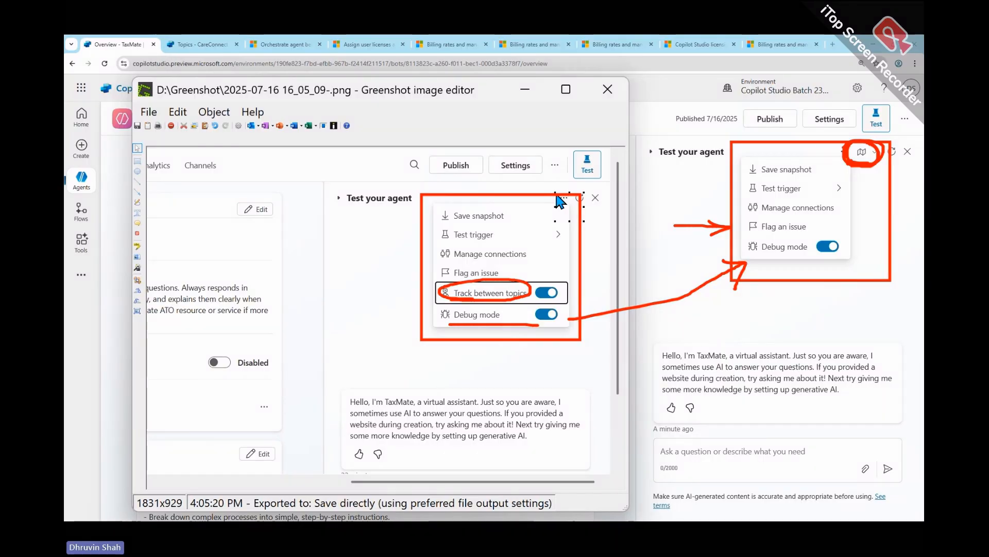
mouse_move(792, 127)
left_mouse_down()
mouse_move(824, 149)
mouse_move(813, 159)
left_mouse_up()
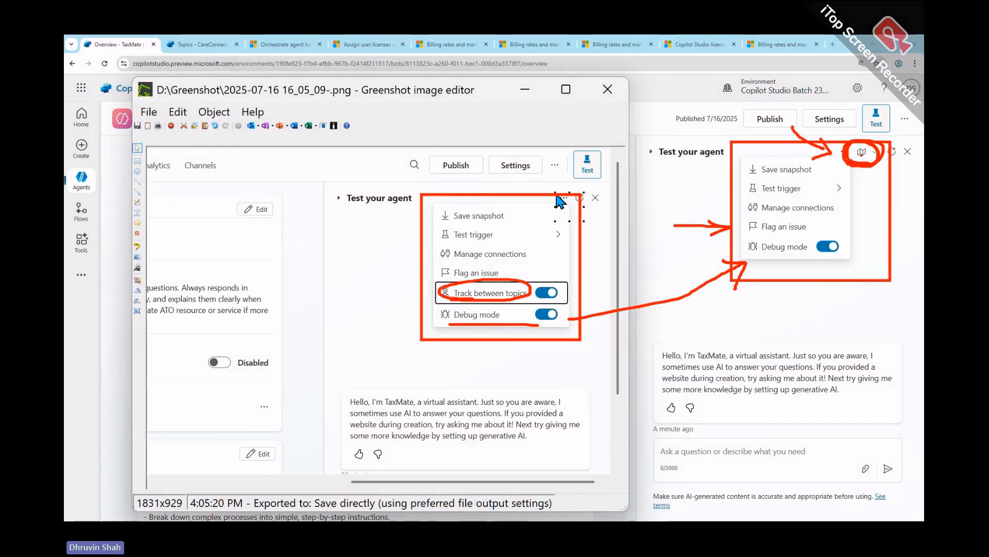
key("Escape")
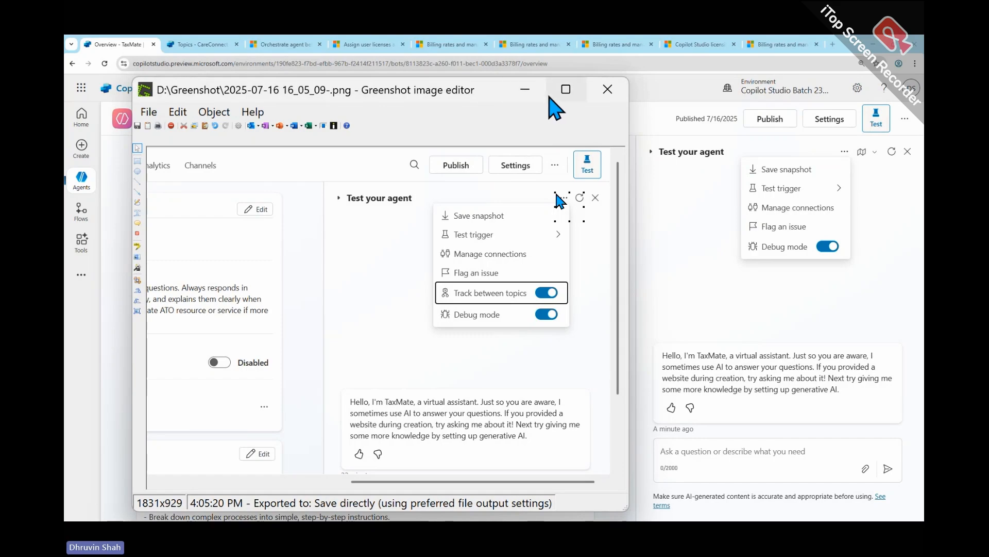
- Minimize the Greenshot capture and leave CareConnect's Book an Appointment topic without saving changes
left_click(526, 89)
key("Down")
key("Down")
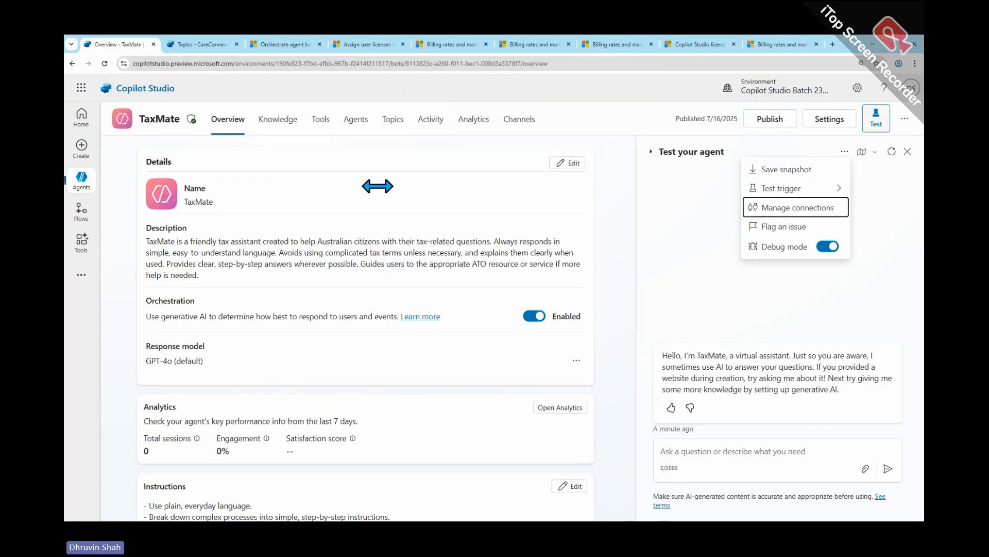
left_click(203, 44)
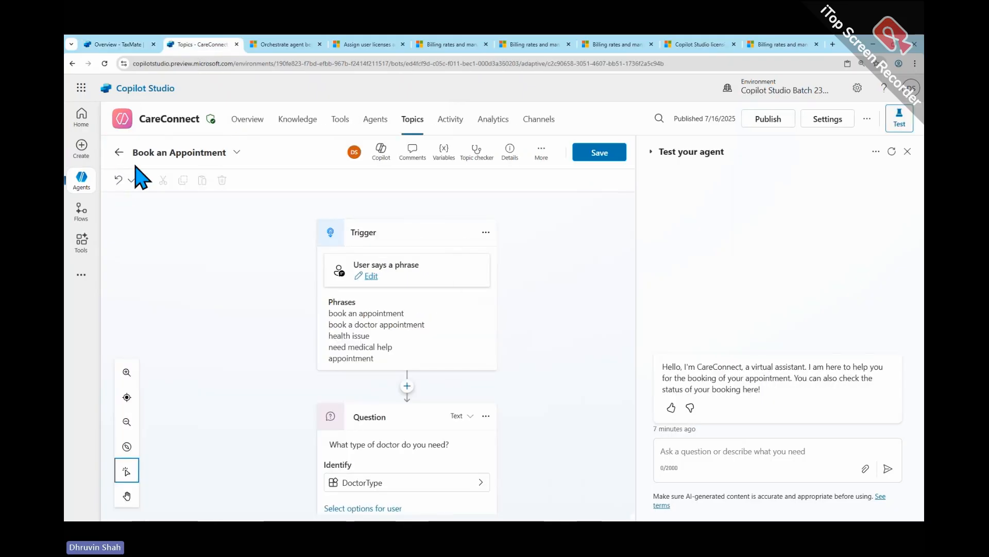
left_click(120, 153)
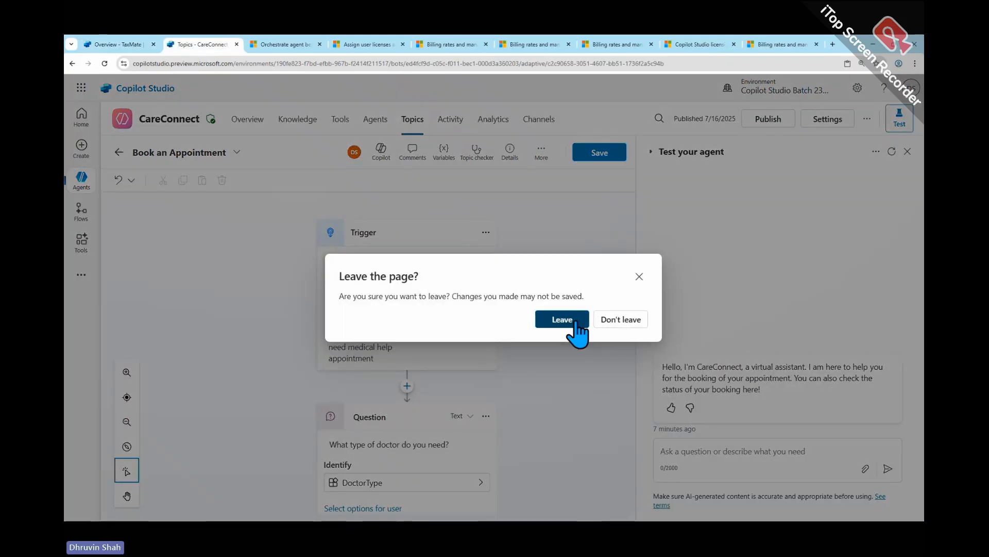
left_click(570, 319)
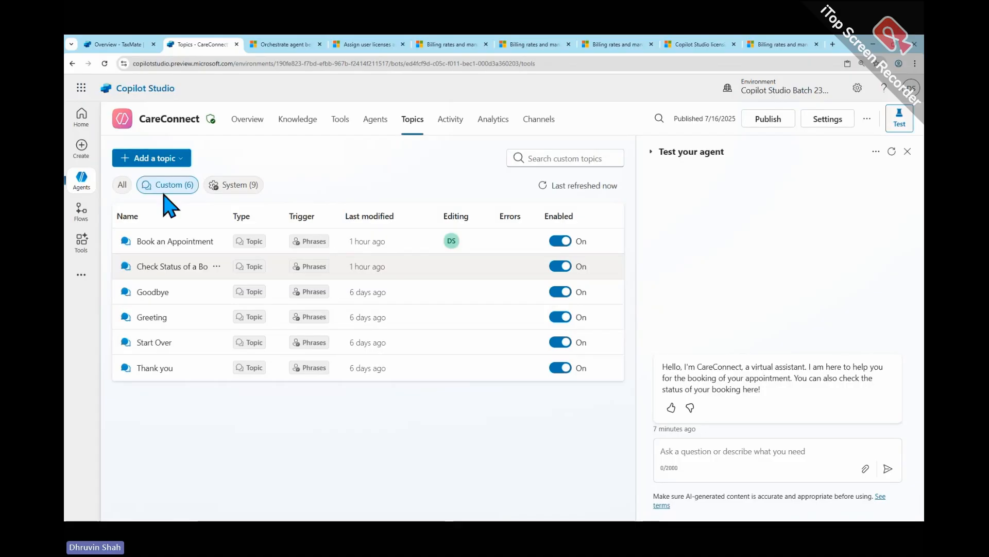
- Enable generative AI orchestration in CareConnect's overview and publish the agent
left_click(251, 126)
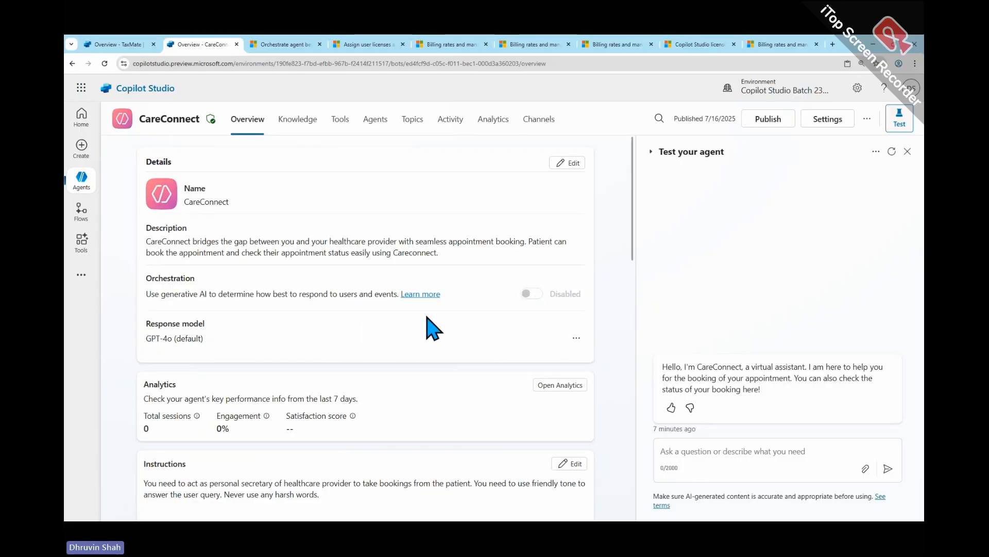
left_click(768, 120)
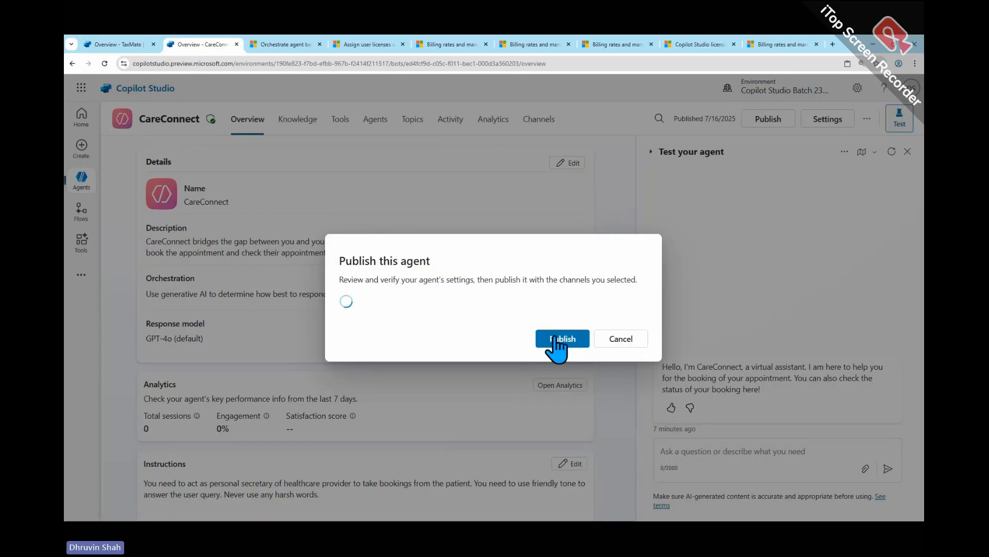
left_click(561, 336)
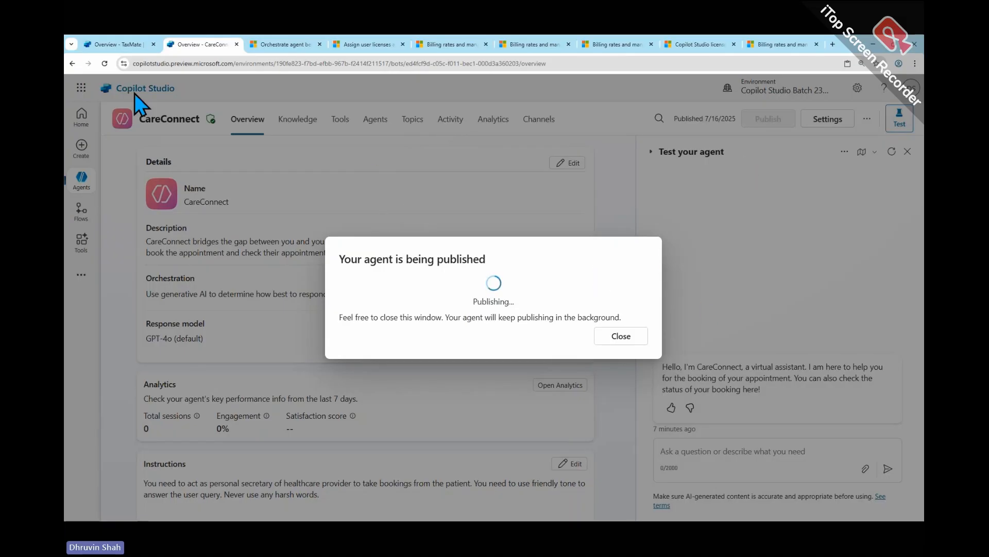
- Switch to the TaxMate agent, dismiss the open test options and enter the test question "How can I lodge tax return?" without sending it
left_click(110, 46)
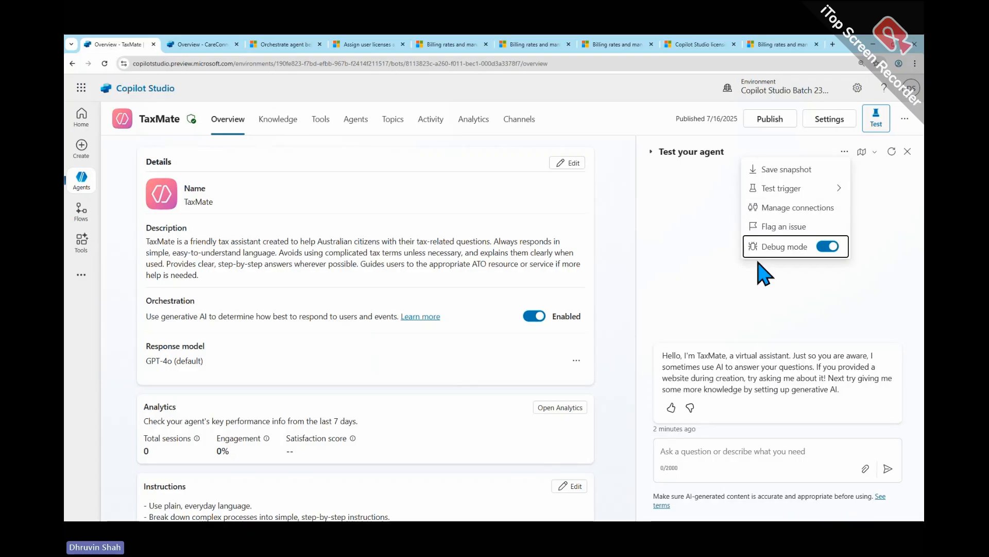
left_click(619, 260)
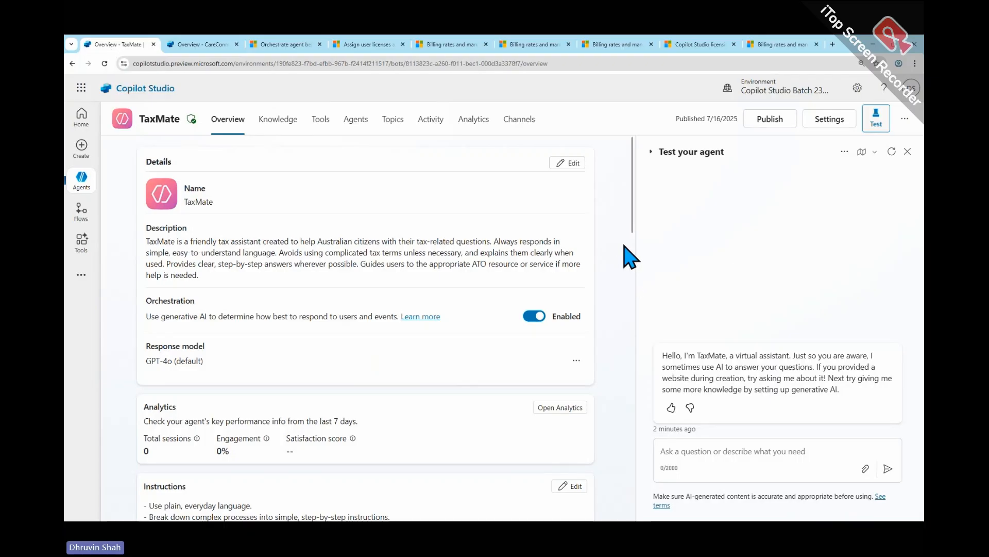
left_click(765, 451)
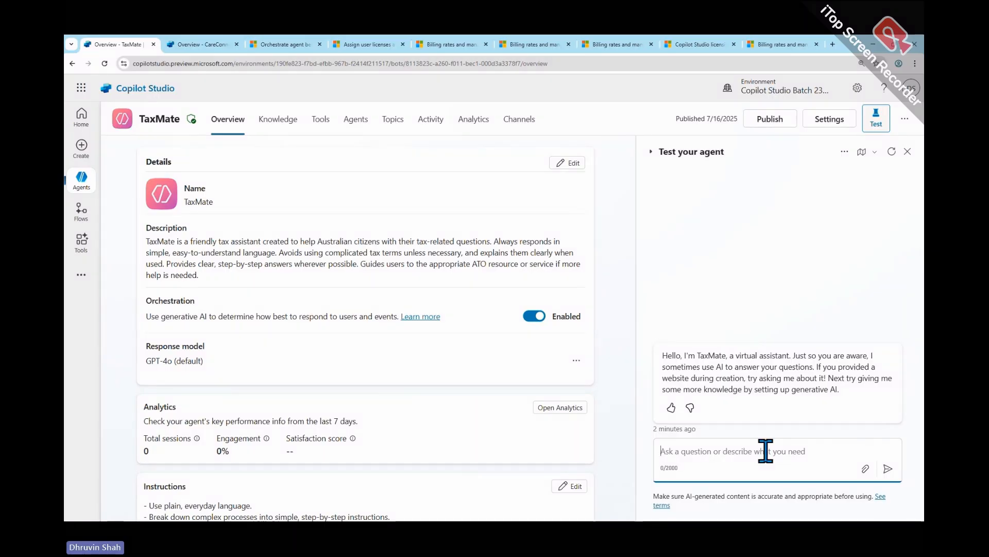
type("How can I lo")
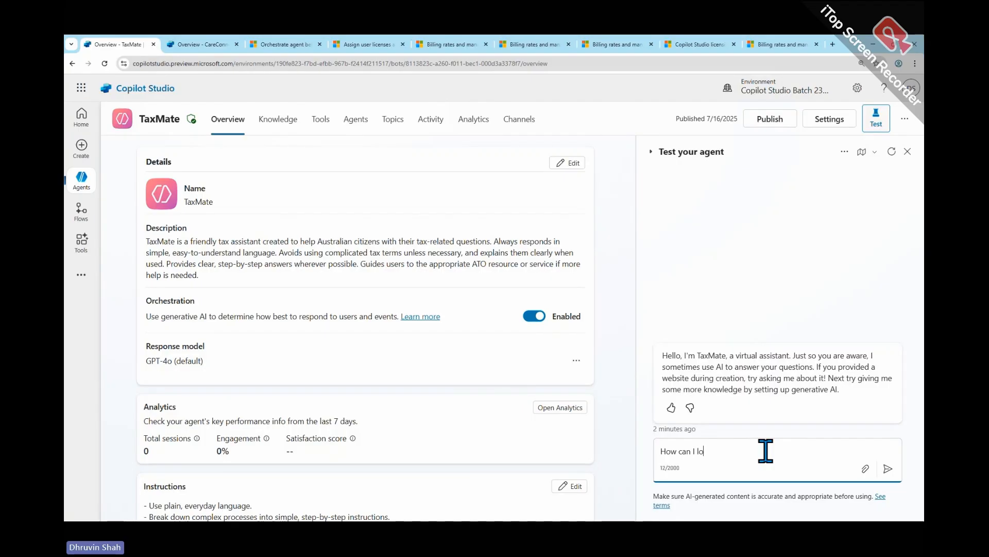
type("dge ta")
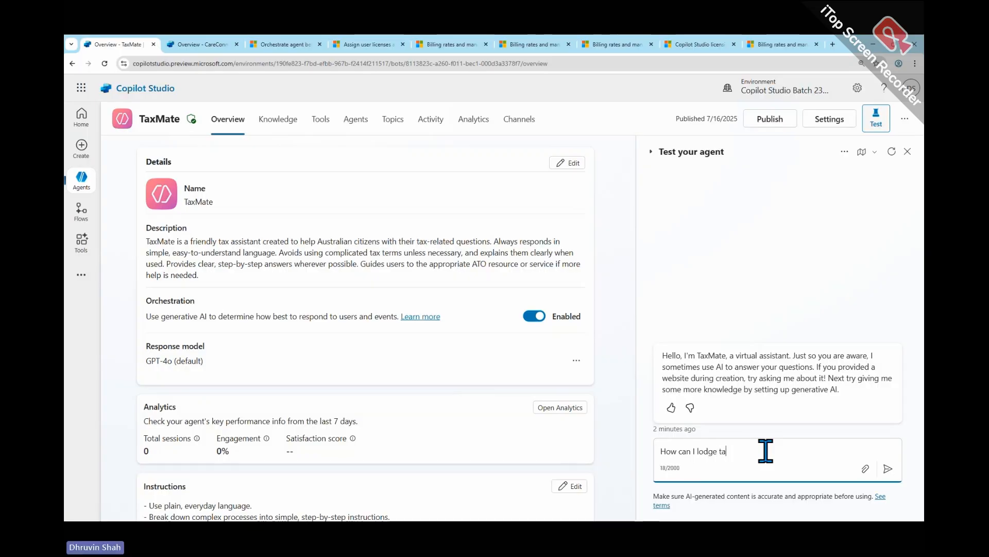
type("x retur")
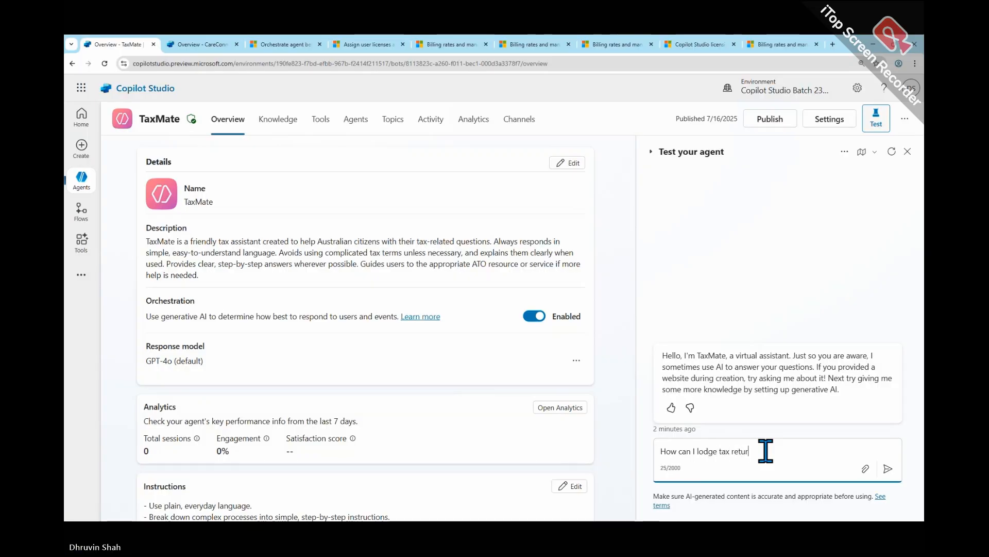
type("n")
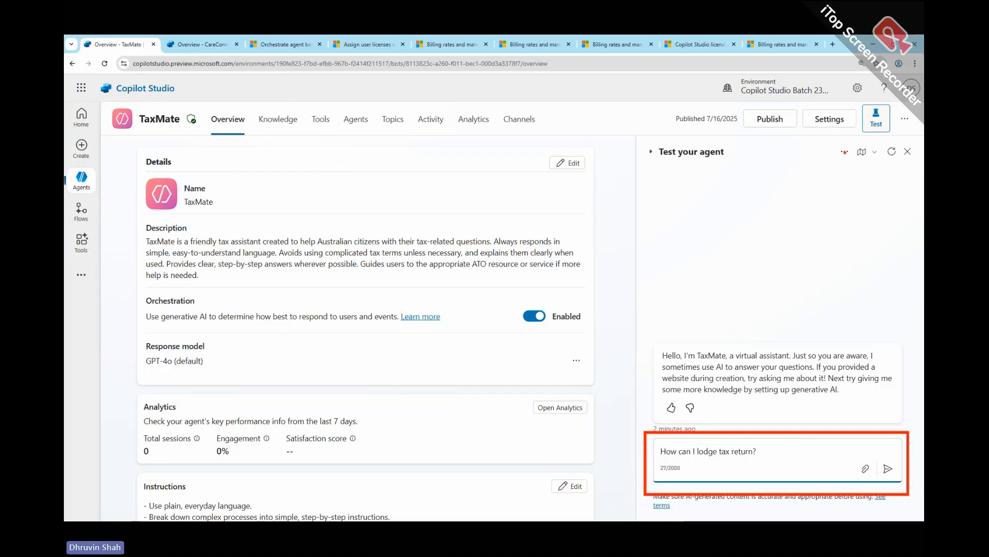
- Mark the test pane's additional options, clear the markings and open TaxMate's activity map
left_click_drag(846, 160, 848, 164)
key("Escape")
left_click(863, 154)
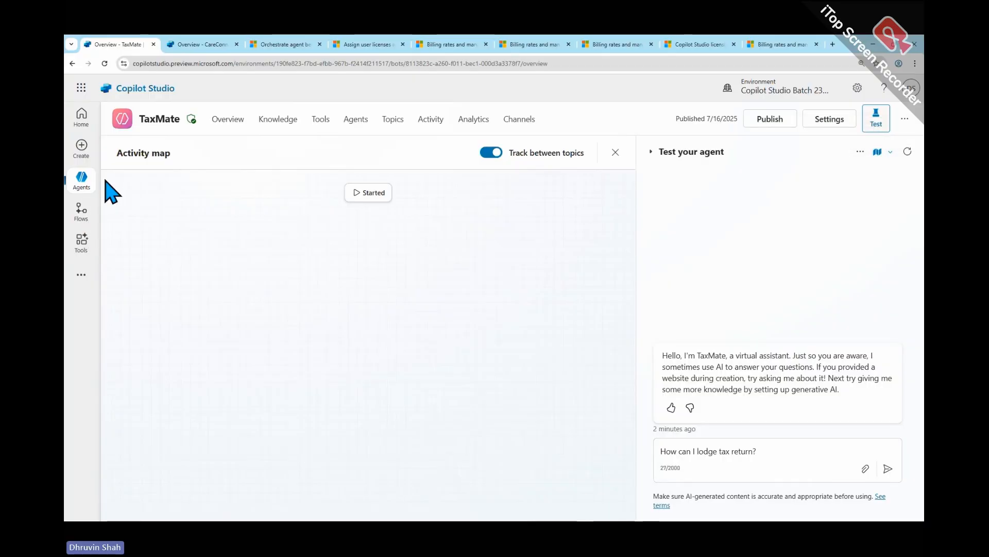
- Box the activity map area, circle and point to Track between topics, mark the activity map control and bracket the map canvas
mouse_move(105, 136)
left_mouse_down()
mouse_move(479, 479)
mouse_move(635, 511)
left_mouse_up()
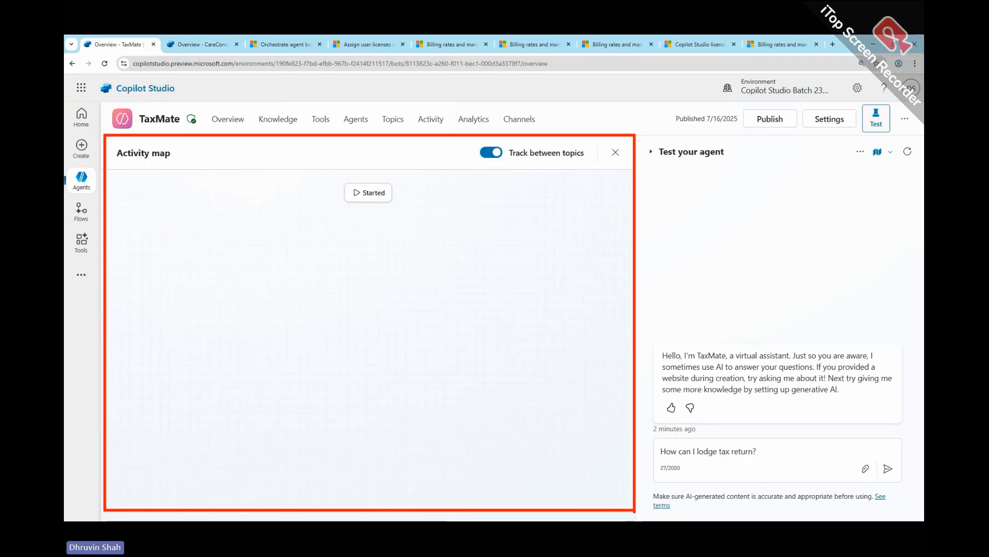
mouse_move(472, 163)
left_mouse_down()
mouse_move(576, 163)
mouse_move(468, 166)
mouse_move(554, 166)
mouse_move(582, 148)
mouse_move(476, 149)
mouse_move(503, 163)
left_mouse_up()
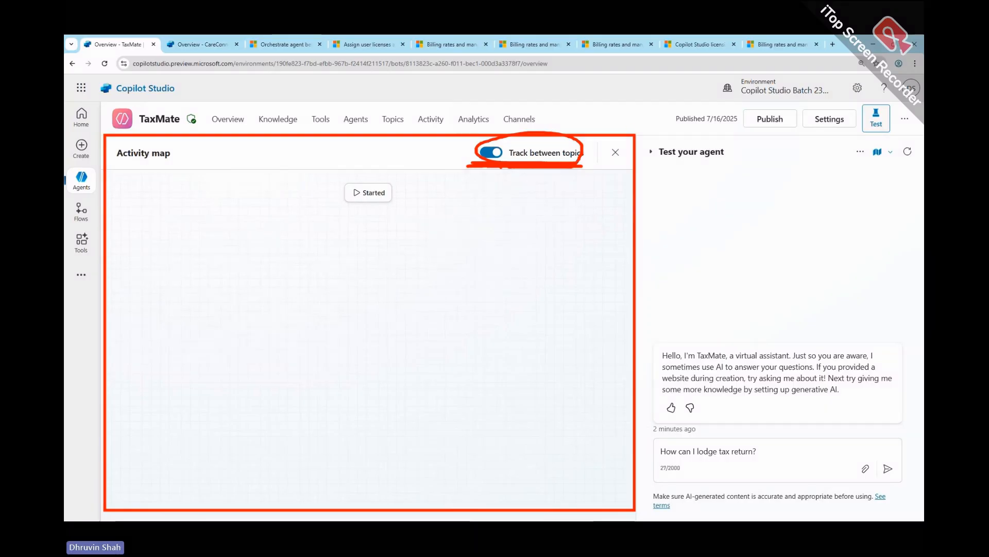
mouse_move(435, 151)
left_mouse_down()
mouse_move(459, 150)
mouse_move(452, 159)
left_mouse_up()
mouse_move(879, 138)
left_mouse_down()
mouse_move(861, 151)
mouse_move(848, 140)
left_mouse_up()
mouse_move(438, 178)
left_mouse_down()
mouse_move(461, 256)
mouse_move(467, 483)
mouse_move(434, 485)
left_mouse_up()
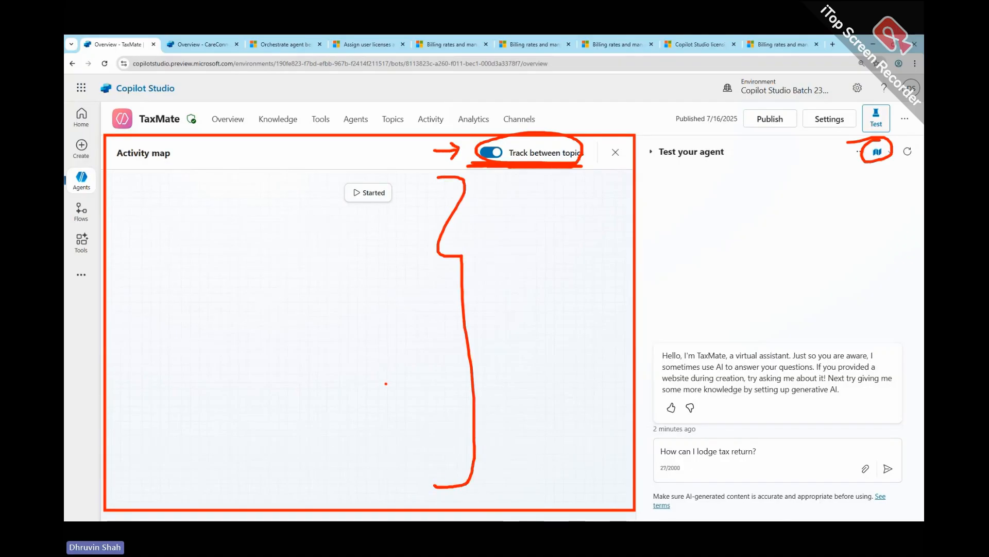
- Mark the Started node and the drafted tax return question, clear the markings and send the question to TaxMate
mouse_move(262, 190)
left_mouse_down()
mouse_move(315, 190)
mouse_move(295, 202)
mouse_move(395, 204)
mouse_move(350, 207)
mouse_move(346, 181)
mouse_move(336, 202)
left_mouse_up()
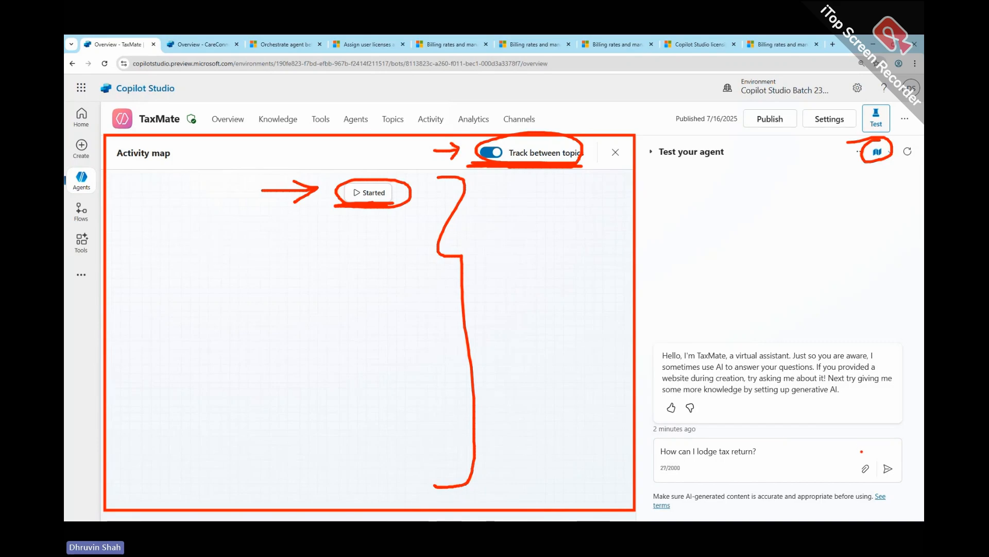
mouse_move(662, 461)
left_mouse_down()
mouse_move(649, 449)
mouse_move(697, 461)
left_mouse_up()
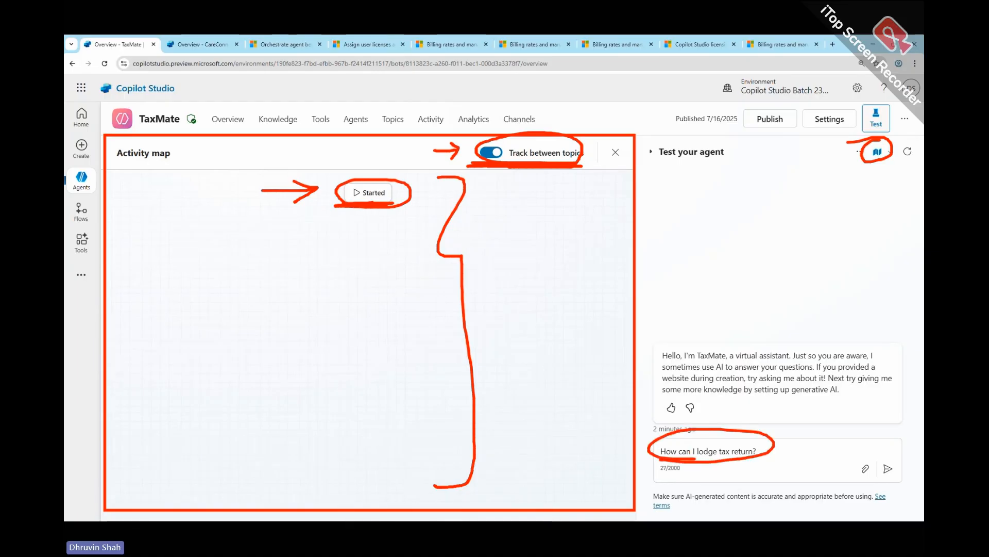
mouse_move(890, 450)
left_mouse_down()
mouse_move(878, 452)
mouse_move(891, 451)
left_mouse_up()
key("Escape")
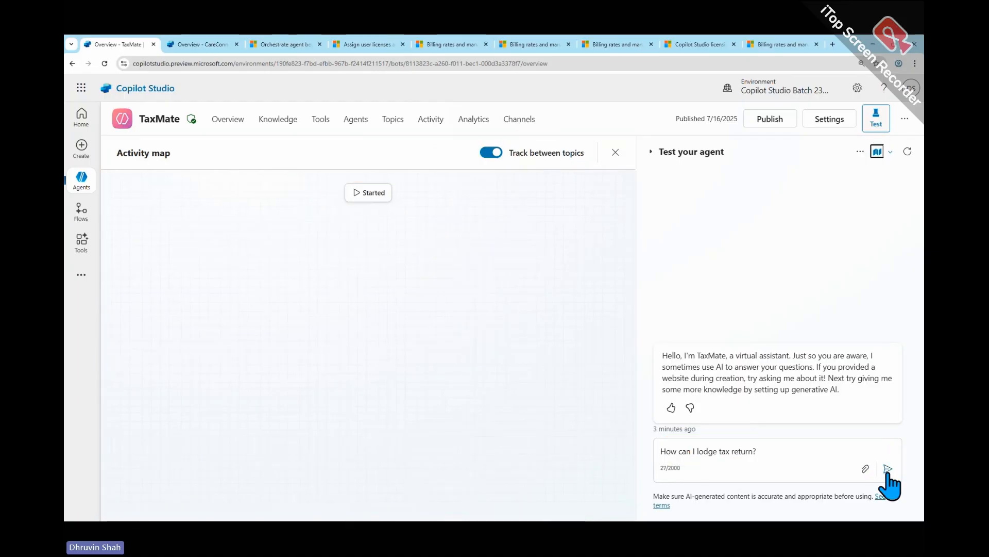
left_click(888, 470)
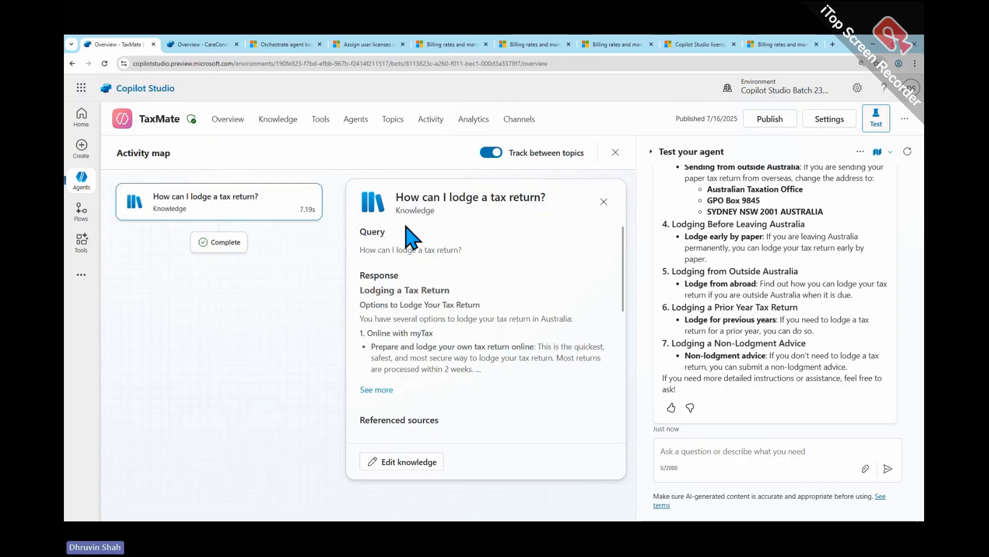
- Look over the knowledge node's details, underline its query and response heading, and clear the markings
scroll(422, 258, "down", 1)
scroll(415, 261, "up", 1)
left_click_drag(365, 257, 472, 260)
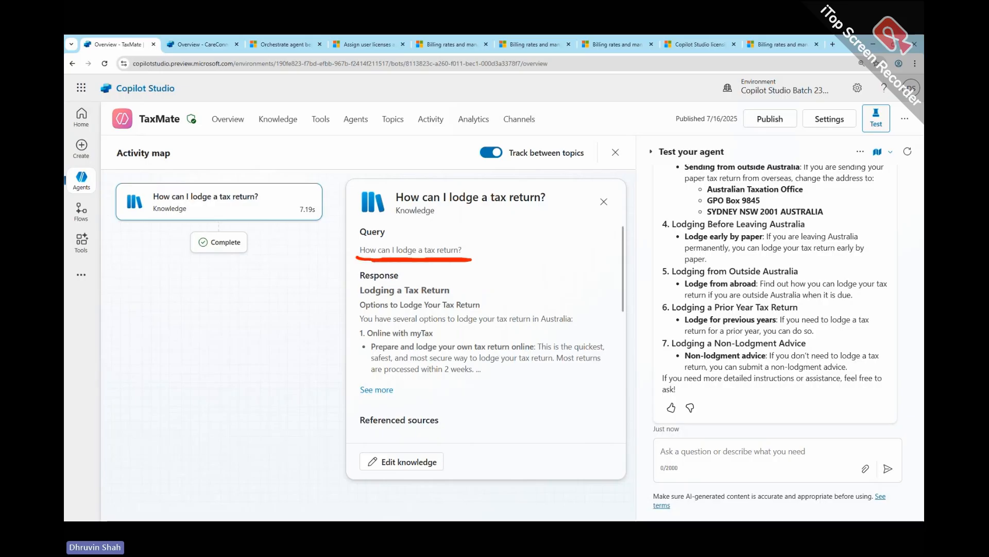
left_click_drag(360, 299, 464, 300)
key("Escape")
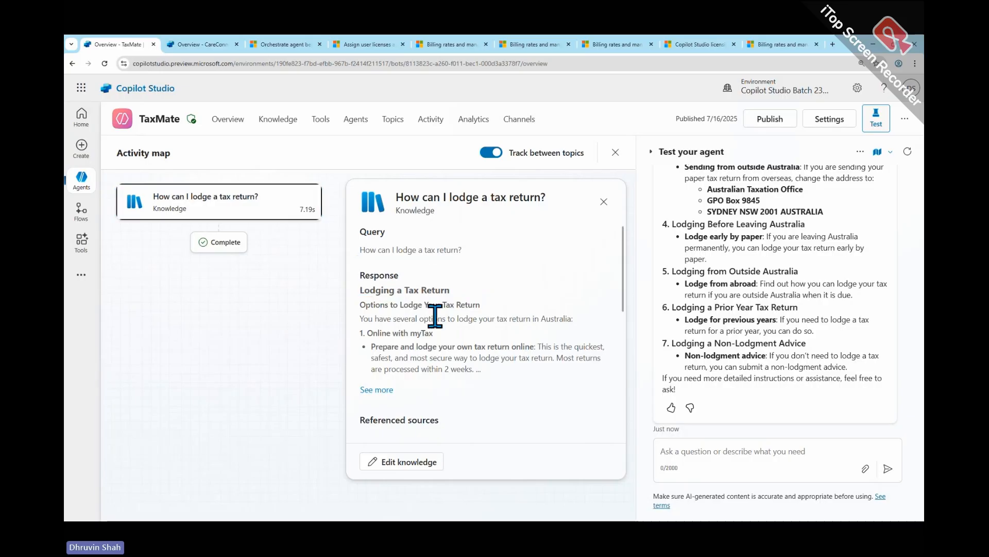
- Review the node's referenced sources, mark the other sources searched over, the chat answer and the Knowledge area, and clear the markings
scroll(436, 316, "down", 3)
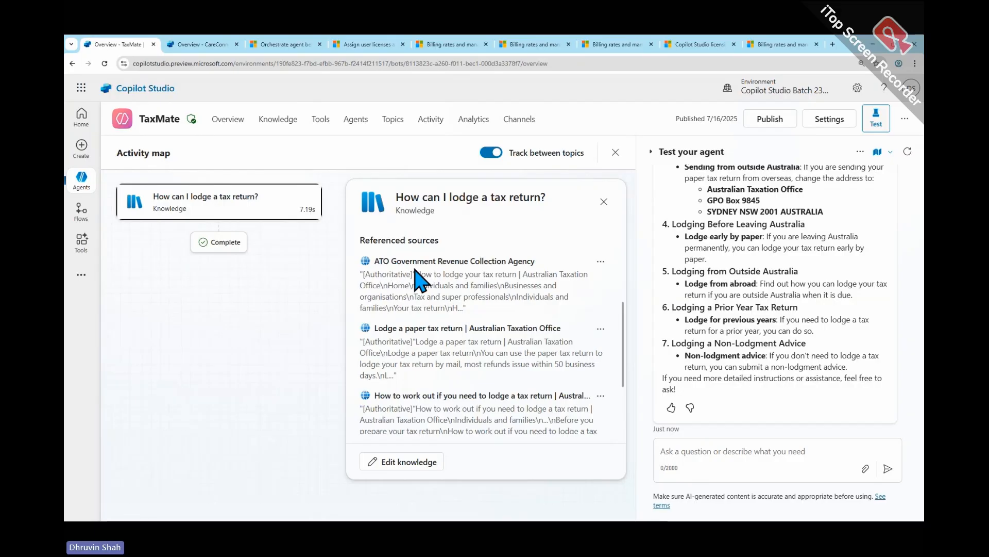
scroll(432, 277, "down", 1)
scroll(434, 275, "down", 2)
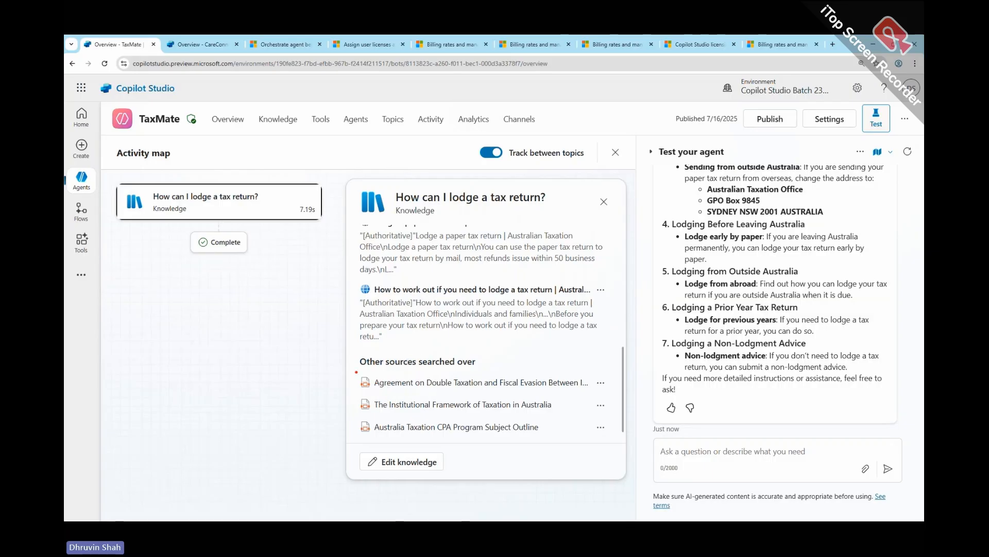
left_click_drag(355, 367, 616, 444)
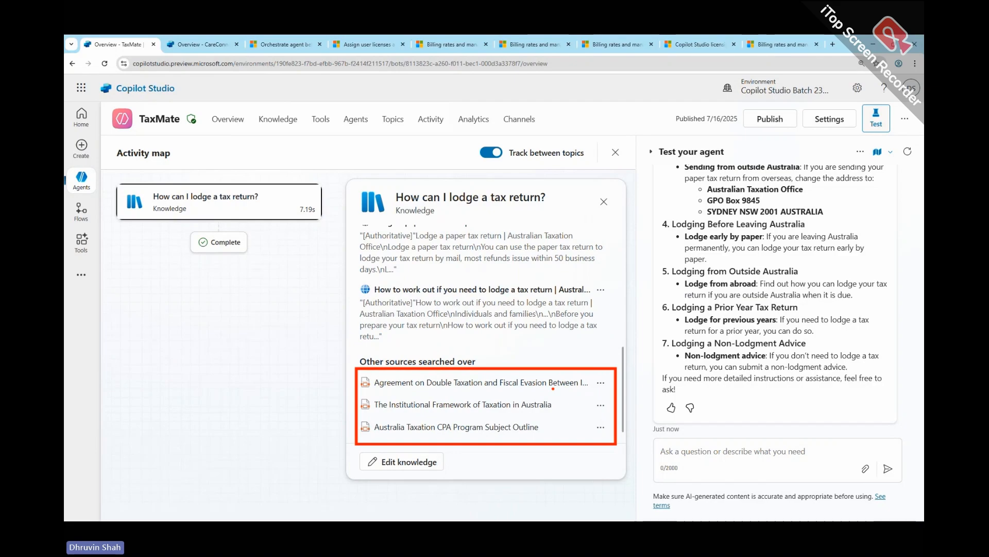
left_click_drag(659, 423, 902, 424)
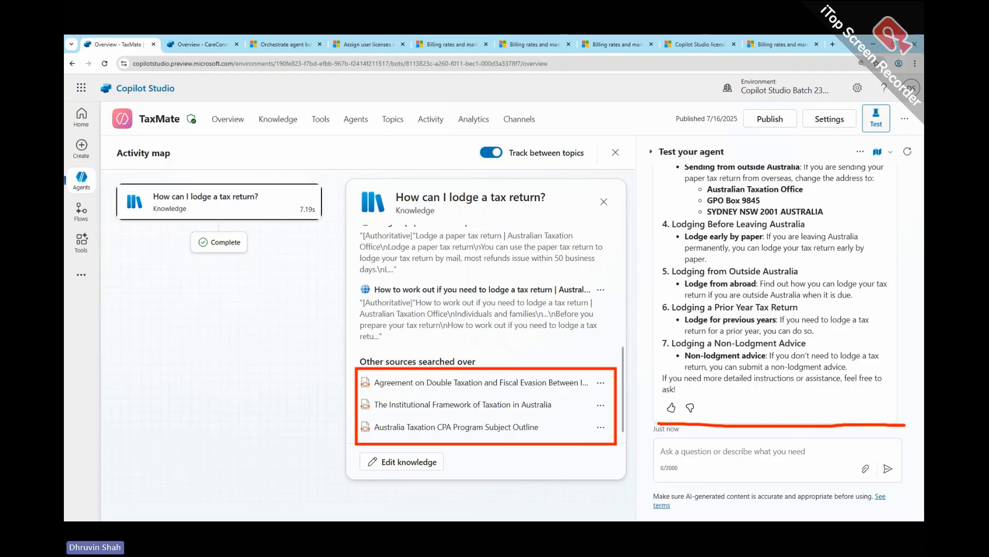
mouse_move(263, 105)
left_mouse_down()
mouse_move(281, 133)
mouse_move(278, 99)
left_mouse_up()
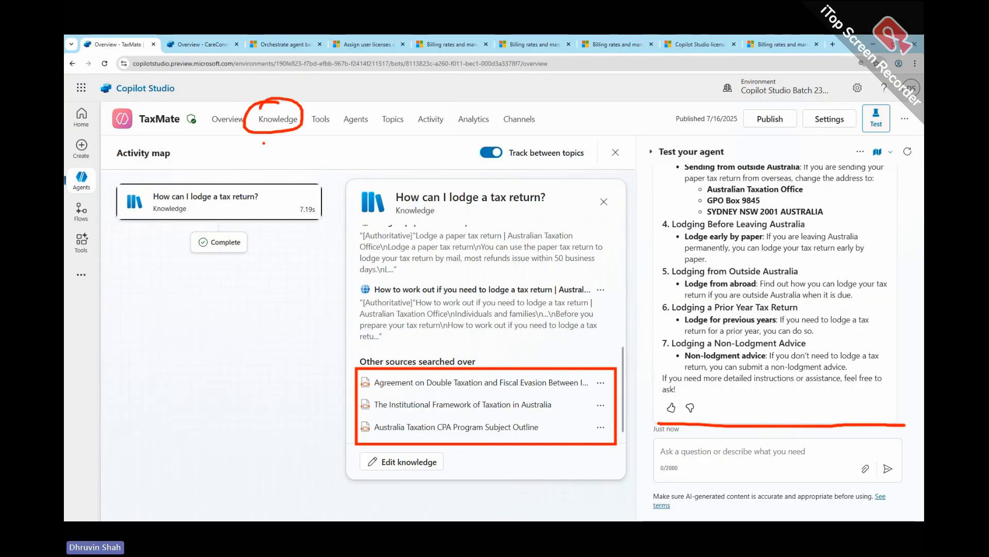
key("Escape")
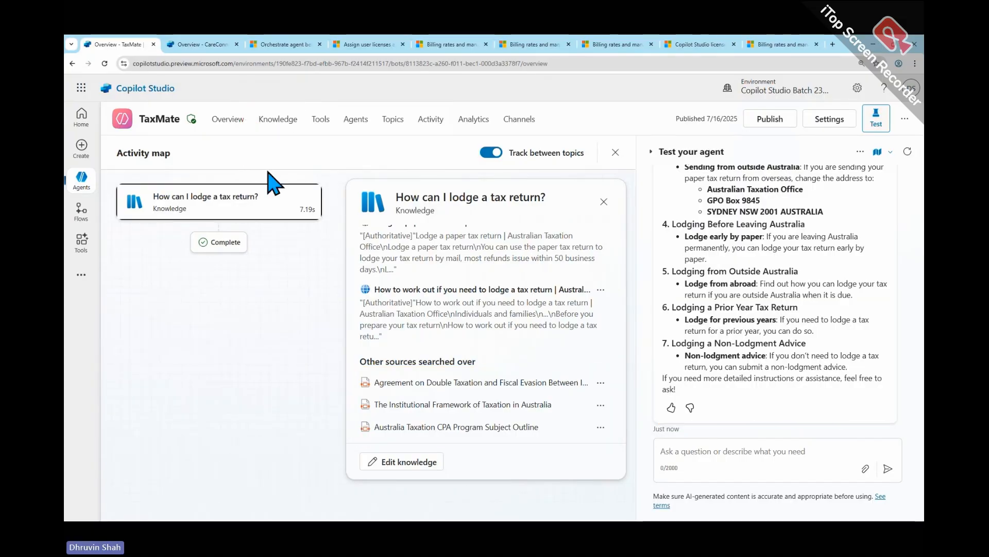
- Ask TaxMate "GST for Australia and Tax slab information for the citizens" in the test chat
left_click(713, 450)
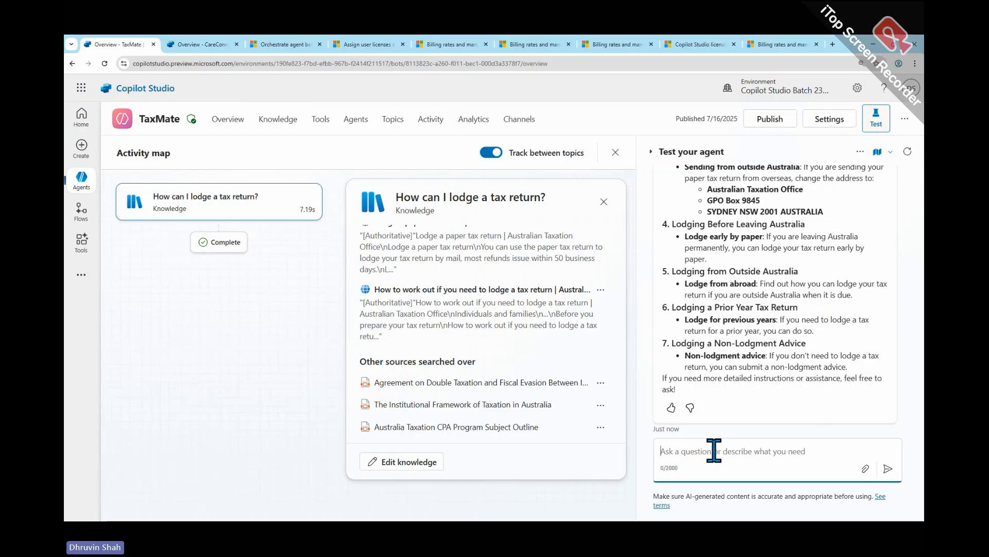
type("GST for Aust")
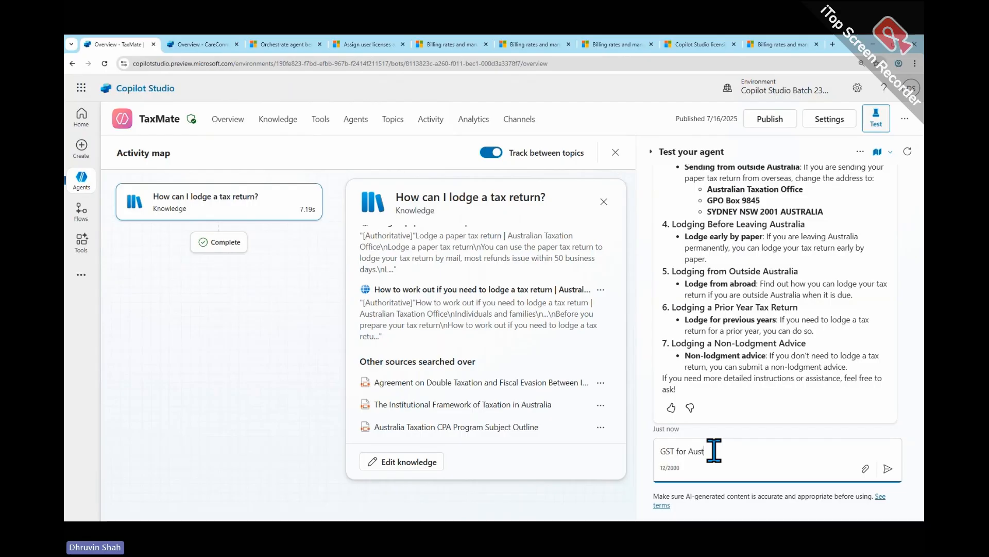
type("ralia and ")
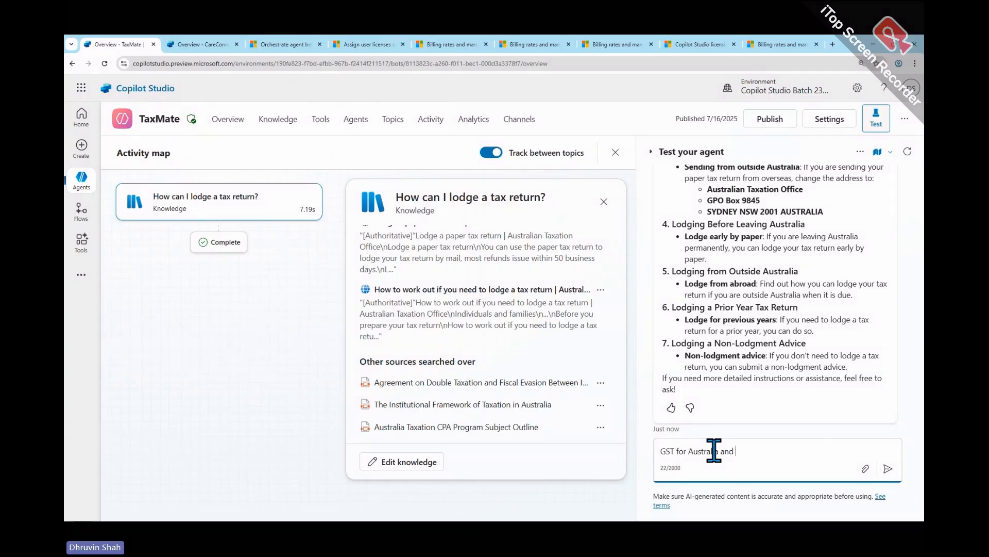
type("Tax sla")
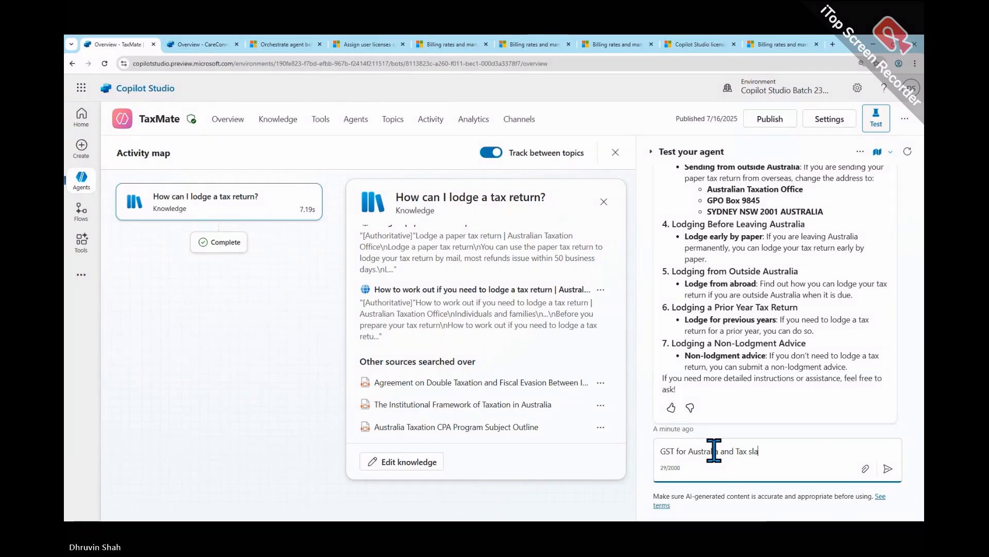
type("b infor")
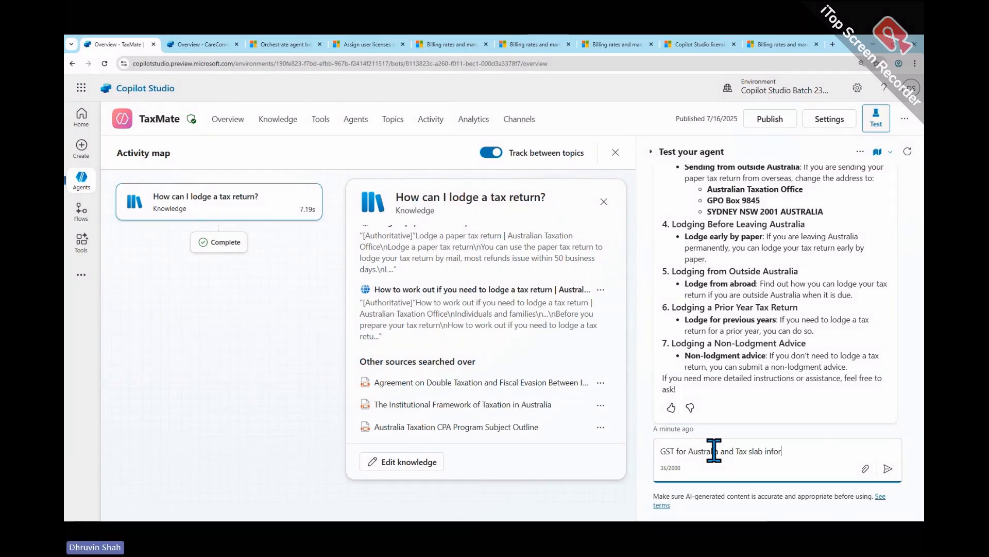
type("mation for t")
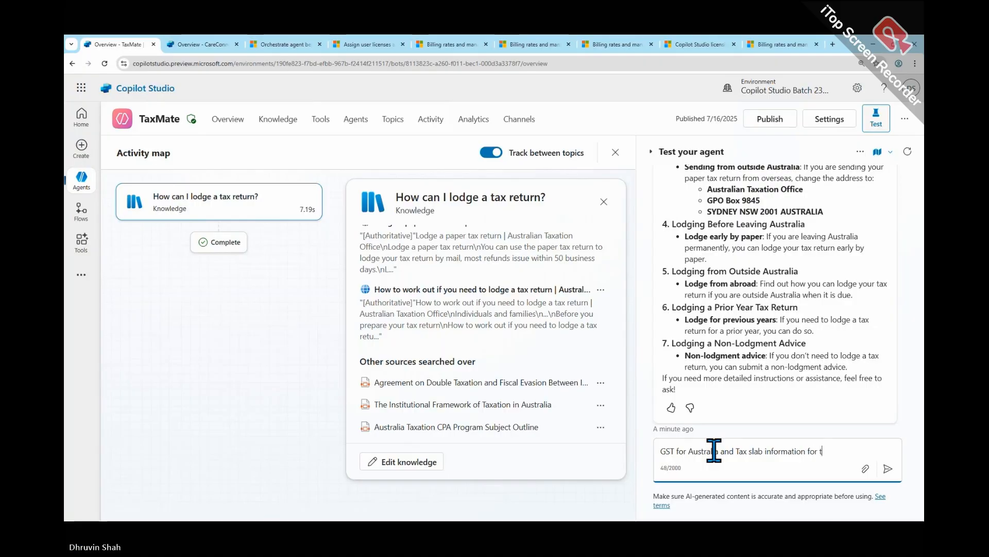
type("he citiz")
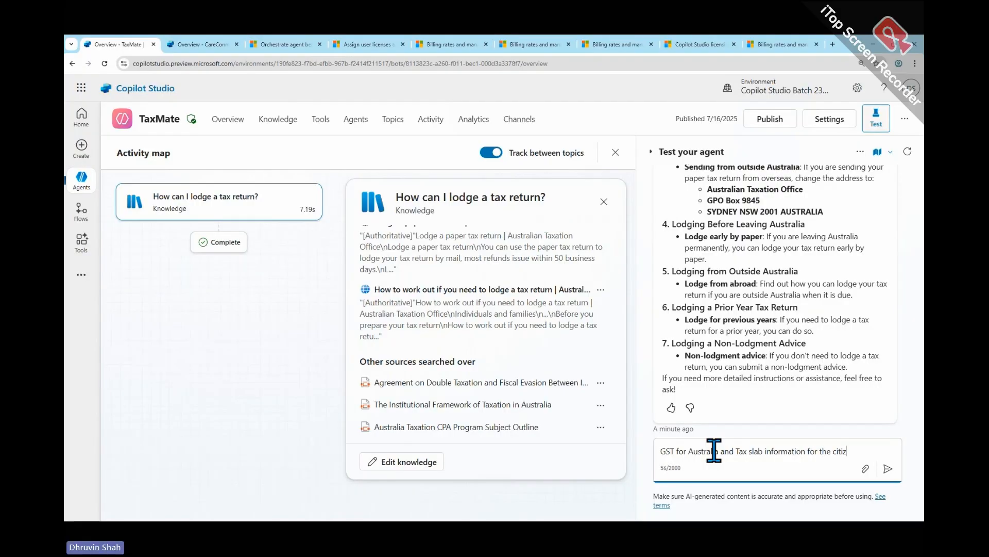
type("ens")
key("Return")
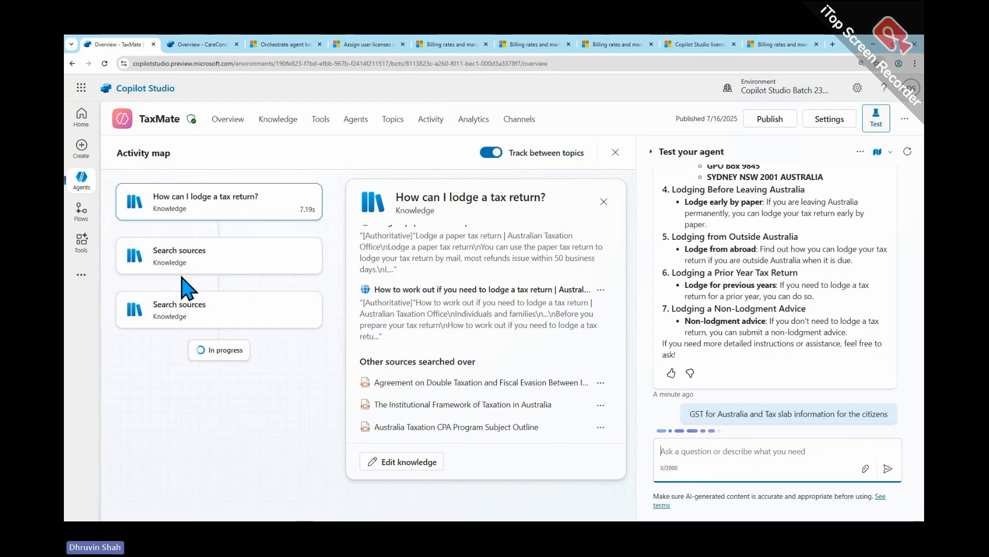
- Mark the two new knowledge nodes in the activity map and circle the combined GST and tax slab question in the chat
mouse_move(137, 277)
left_mouse_down()
mouse_move(218, 275)
mouse_move(117, 274)
left_mouse_up()
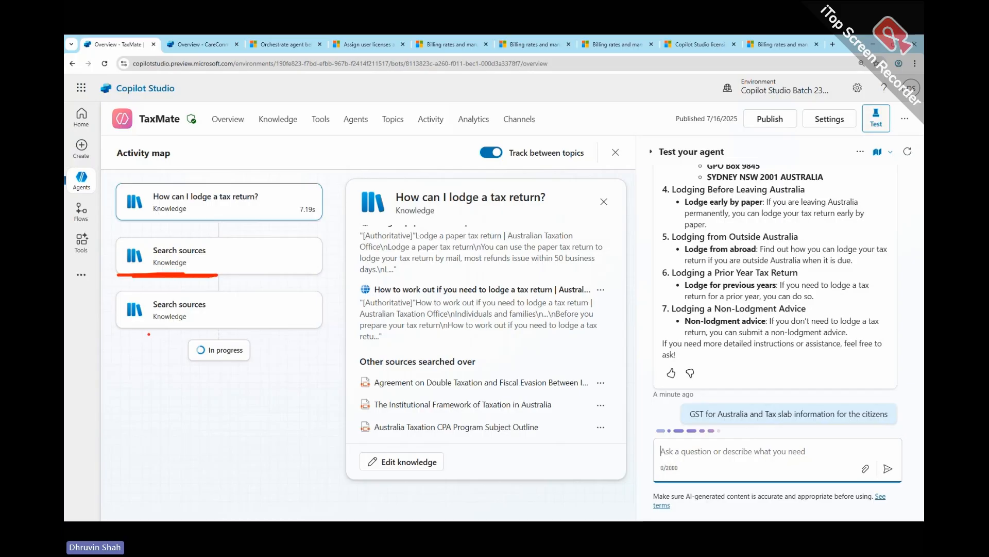
left_click_drag(149, 332, 218, 324)
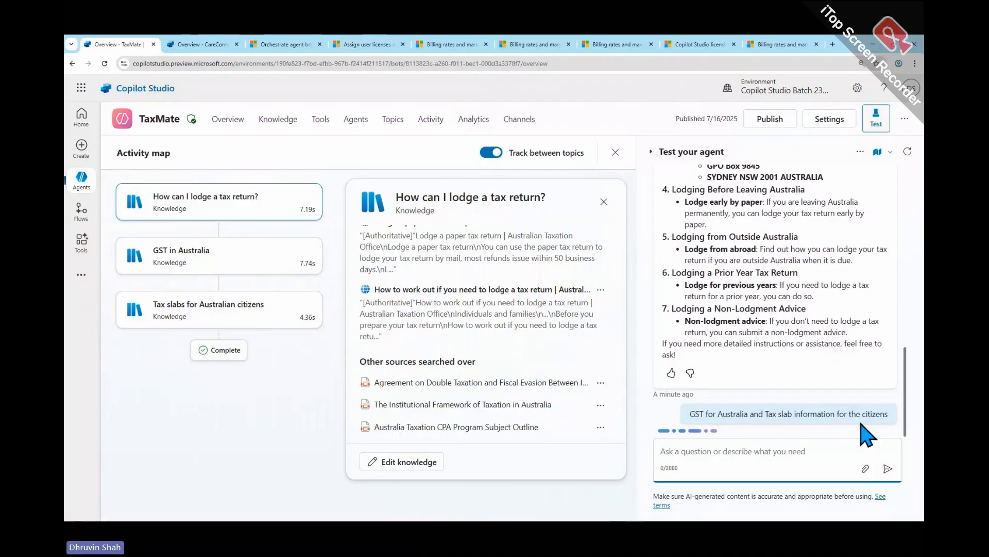
key("ctrl+2")
mouse_move(681, 423)
left_mouse_down()
mouse_move(888, 427)
mouse_move(832, 372)
mouse_move(718, 421)
left_mouse_up()
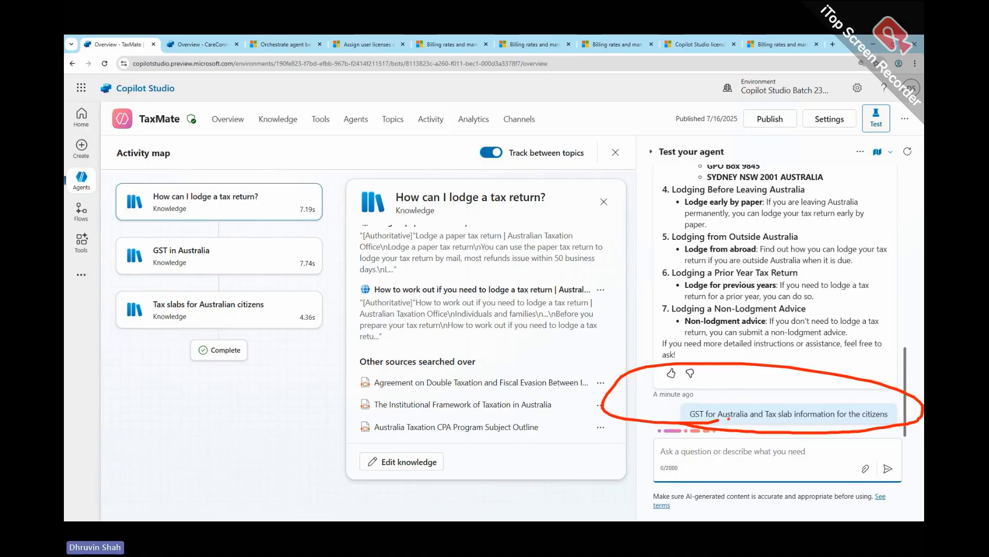
mouse_move(244, 241)
left_mouse_down()
mouse_move(242, 275)
mouse_move(280, 318)
left_mouse_up()
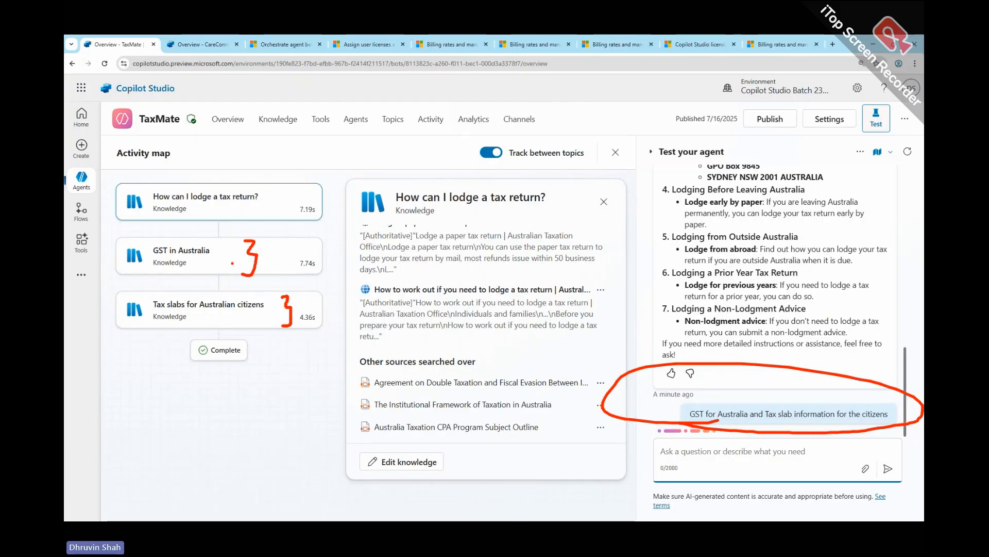
- Clear the markings and read through TaxMate's chat answer on GST and the tax rates for Australian residents
key("Escape")
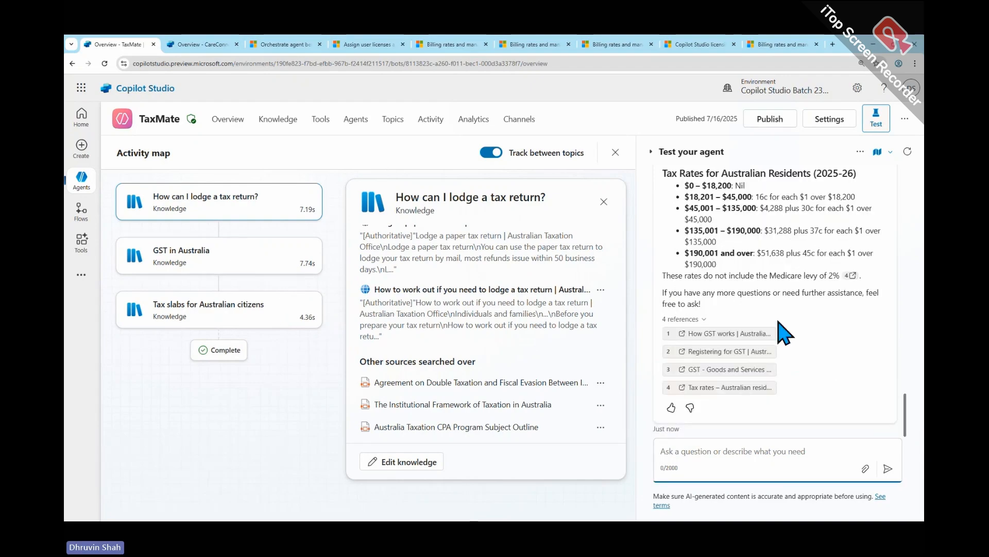
scroll(770, 327, "up", 5)
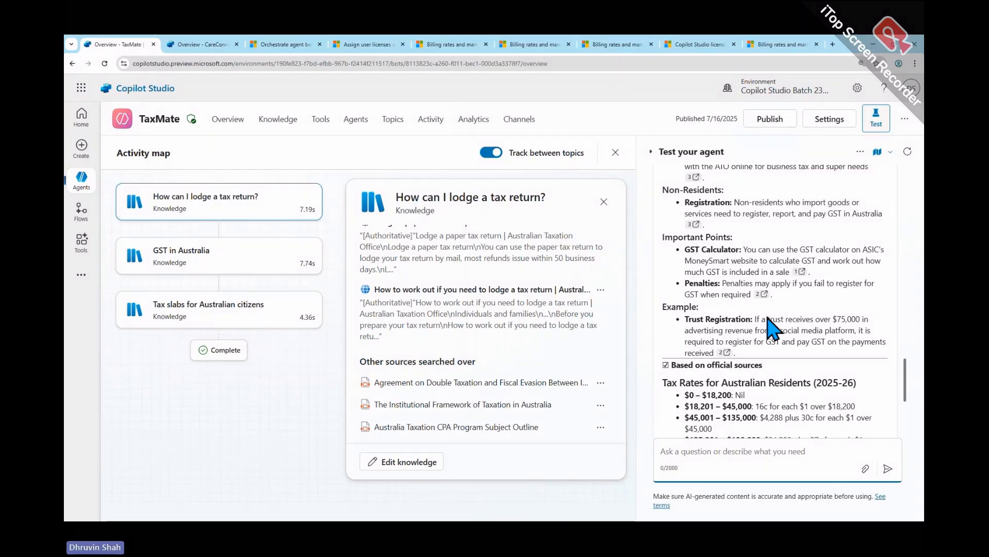
scroll(773, 328, "up", 5)
scroll(773, 327, "down", 7)
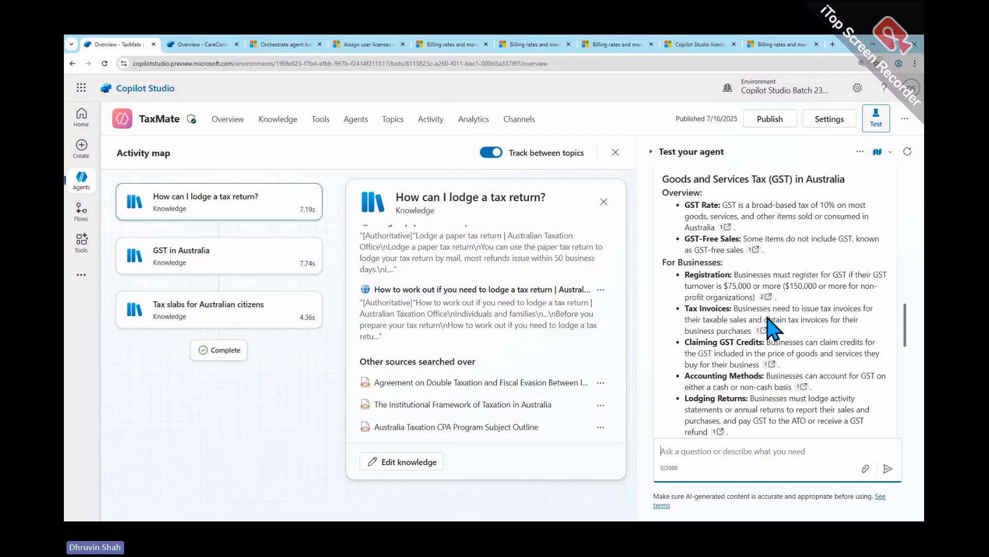
scroll(773, 330, "down", 5)
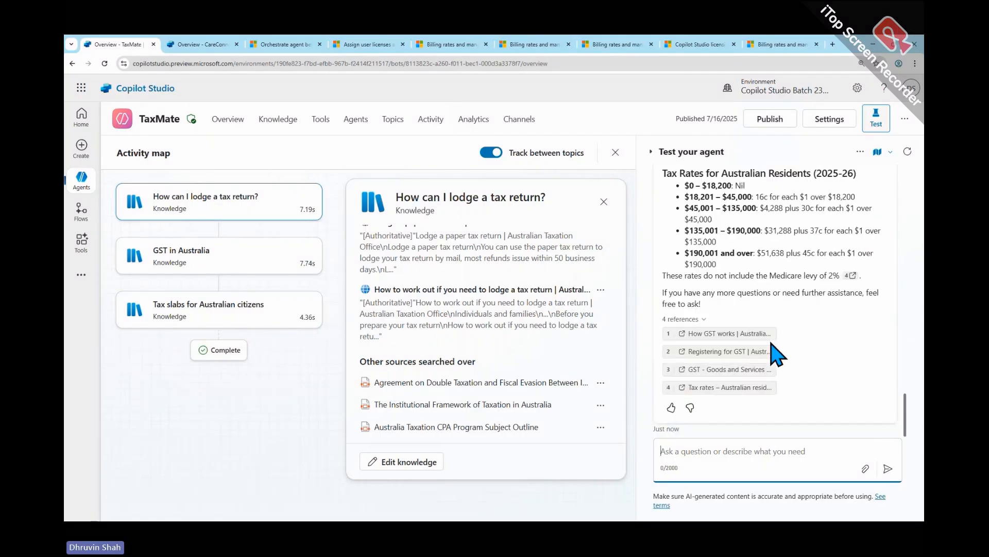
- Open the details of the "GST in Australia" knowledge node in the activity map and review its response and sources
left_click(237, 265)
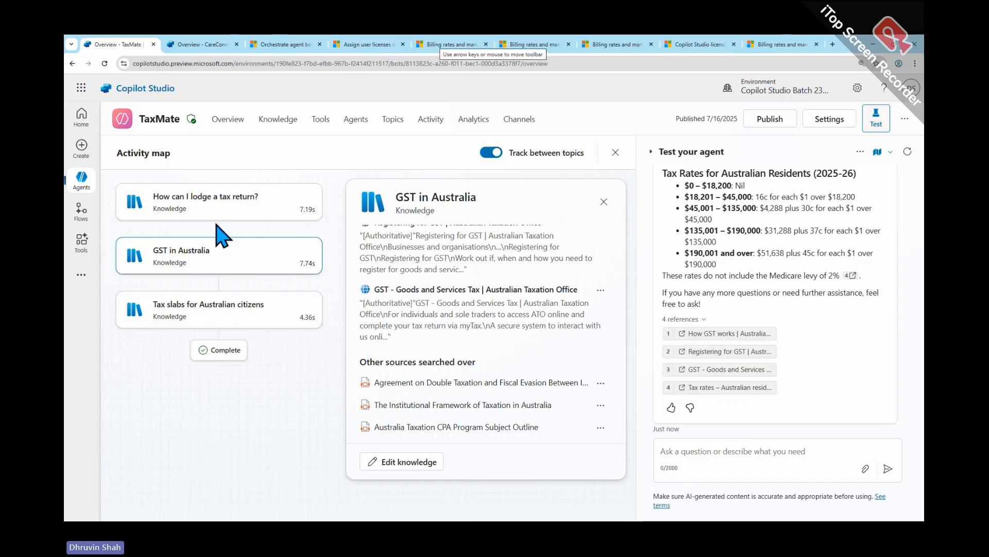
scroll(553, 340, "down", 1)
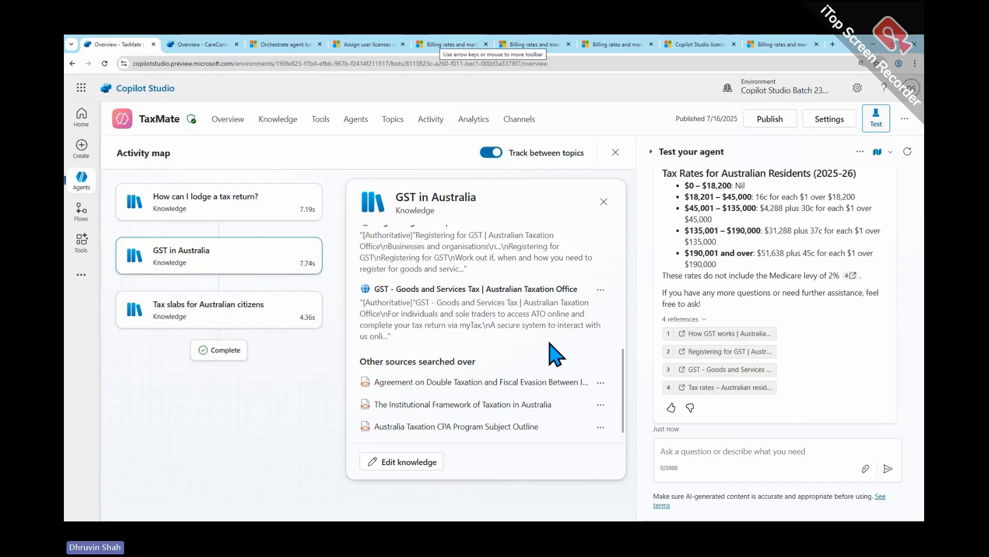
scroll(542, 350, "up", 5)
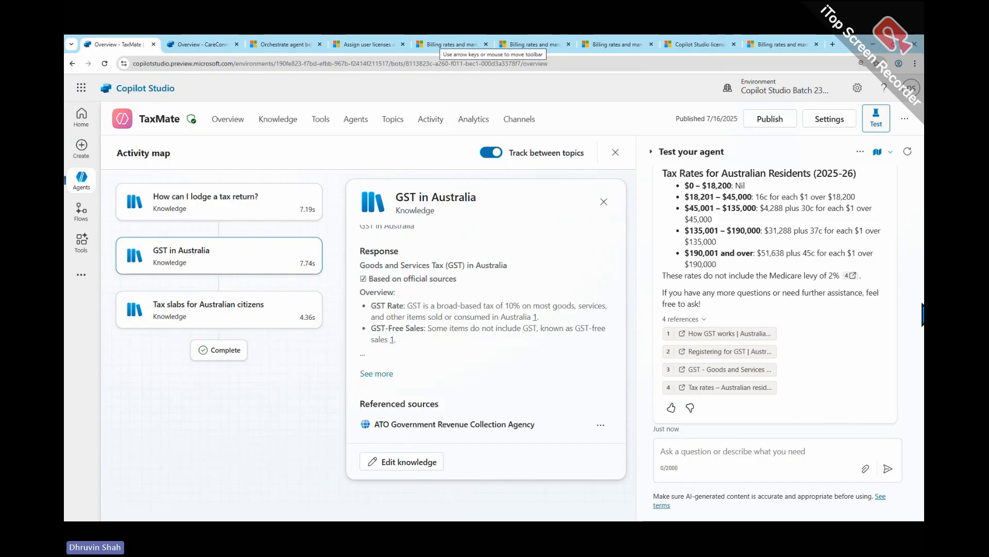
scroll(832, 360, "up", 5)
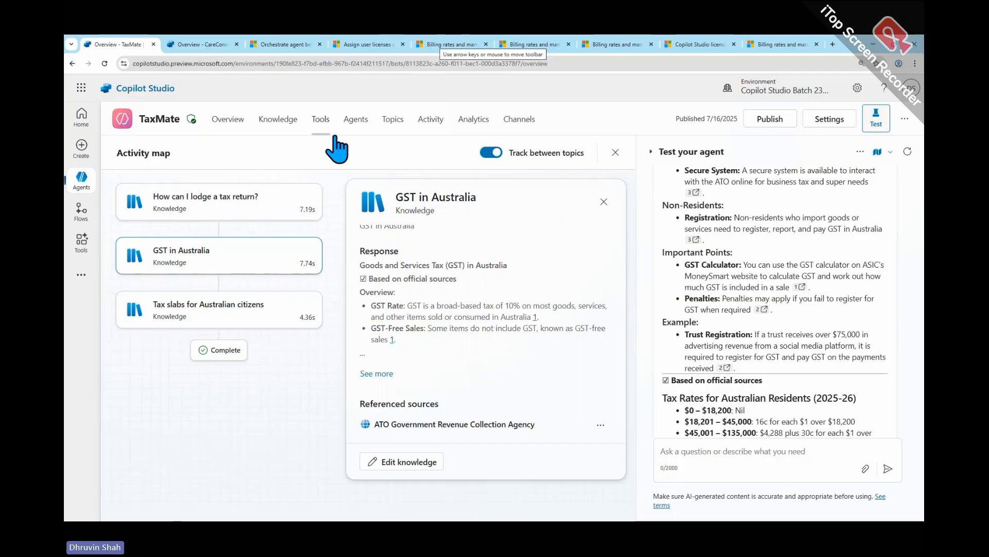
- Switch to the CareConnect agent and reload its page
left_click(202, 45)
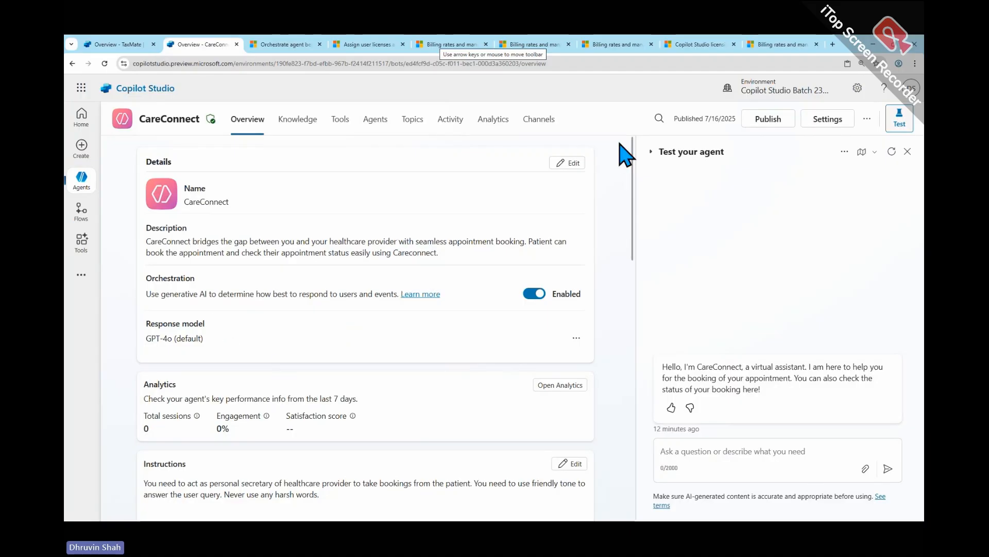
left_click(105, 63)
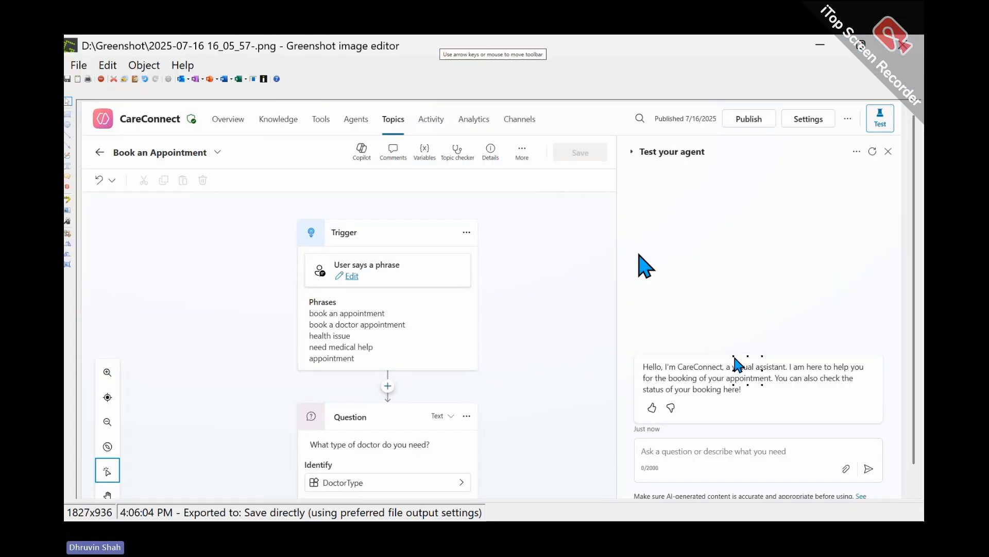
- In the Greenshot screenshot of the Book an Appointment topic, frame the Trigger node and draw an arrow pointing at it
key("ctrl+2")
left_click_drag(288, 210, 499, 372)
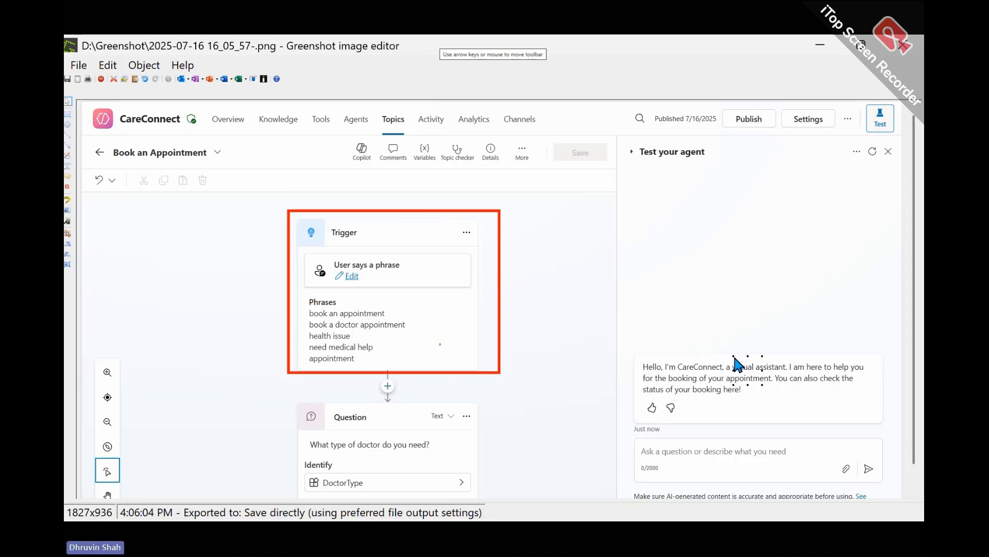
left_click_drag(160, 309, 264, 312)
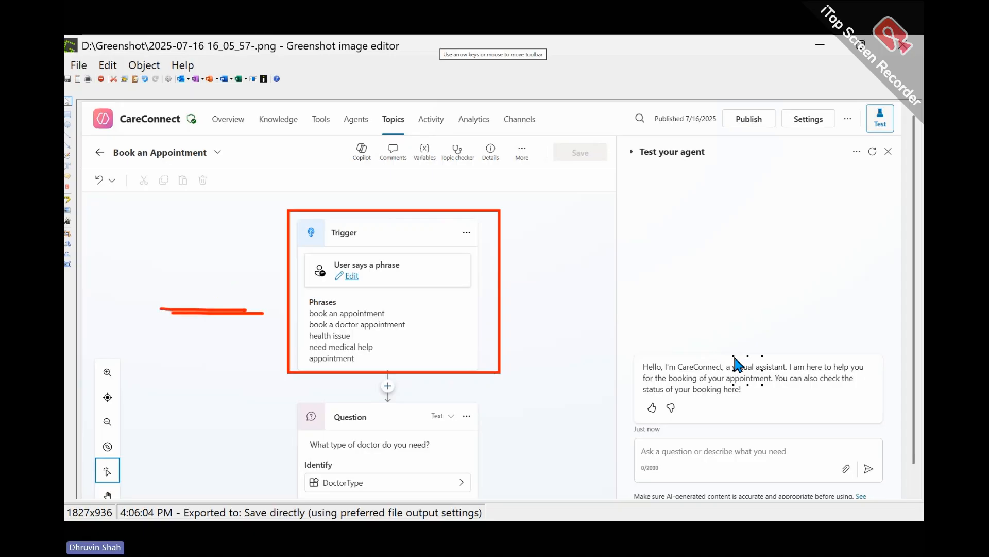
left_click_drag(216, 290, 233, 343)
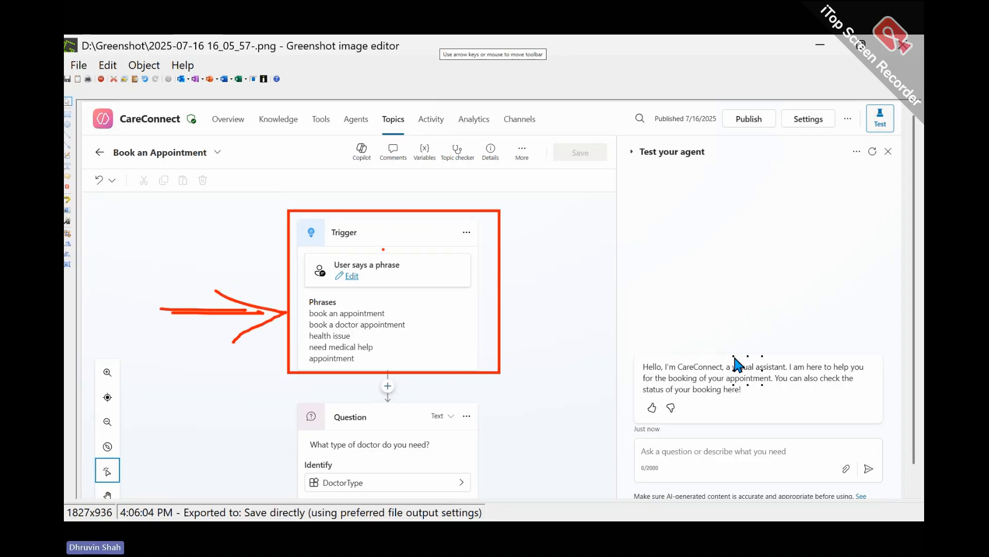
- Circle the Topics heading and bracket the trigger phrases in the screenshot, and clear the markings
mouse_move(374, 120)
left_mouse_down()
mouse_move(408, 136)
mouse_move(375, 113)
mouse_move(385, 138)
left_mouse_up()
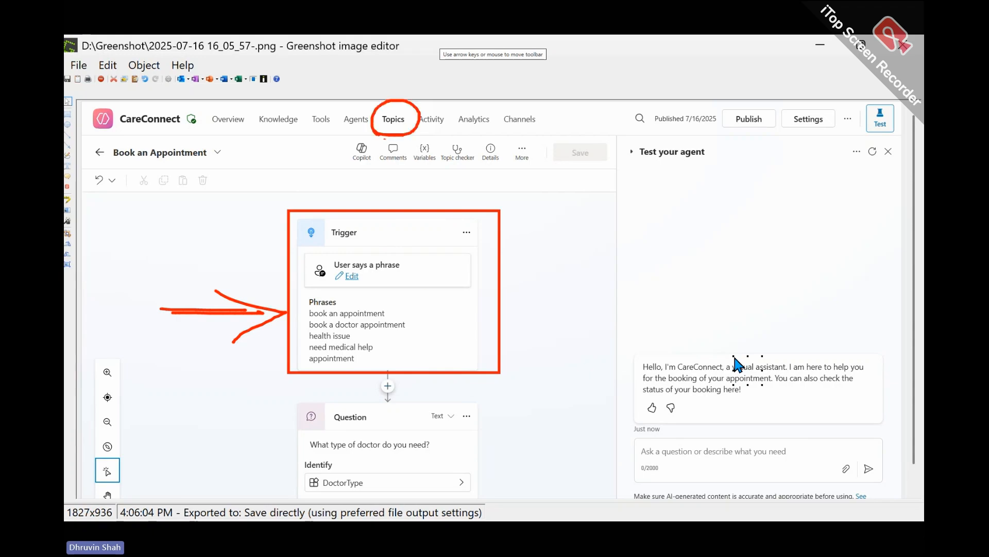
mouse_move(445, 293)
left_mouse_down()
mouse_move(450, 325)
mouse_move(415, 365)
left_mouse_up()
left_click_drag(294, 287, 304, 378)
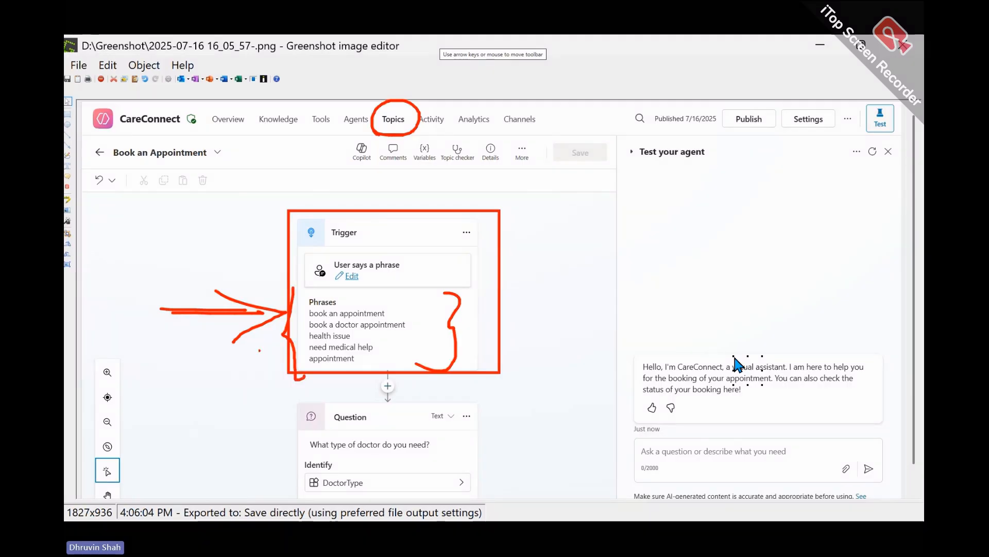
mouse_move(227, 369)
left_mouse_down()
mouse_move(282, 346)
mouse_move(267, 376)
left_mouse_up()
key("Escape")
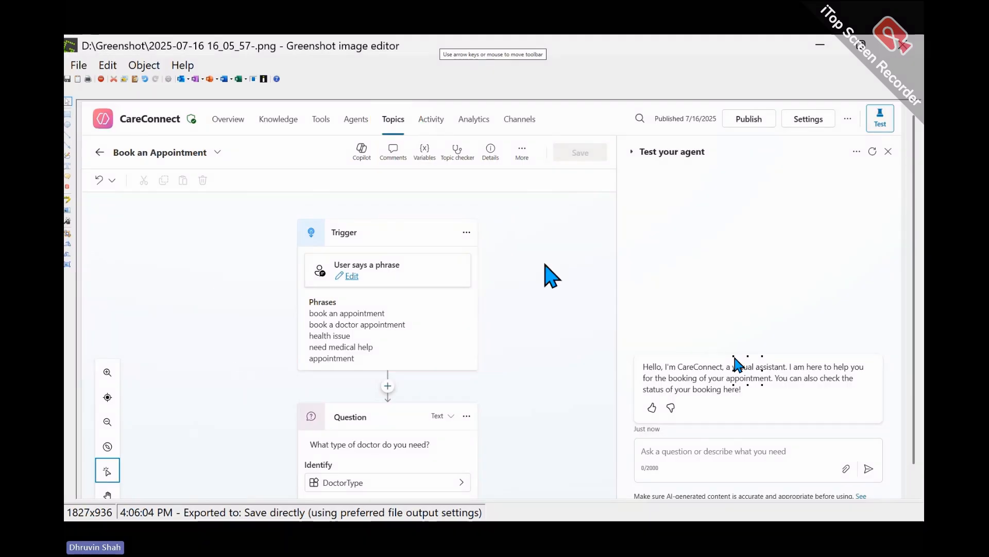
- Return to Copilot Studio and open CareConnect's Book an Appointment topic
left_click(821, 45)
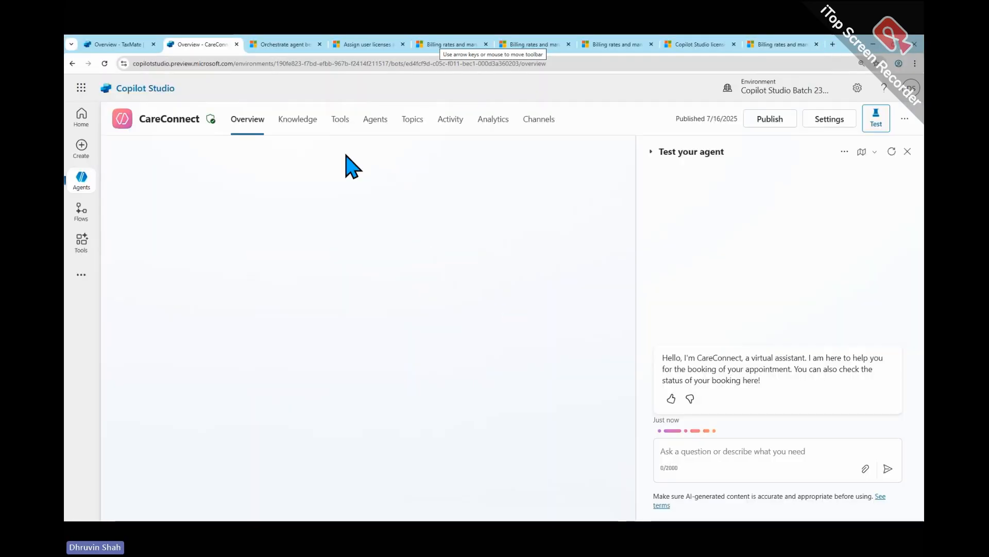
left_click(412, 123)
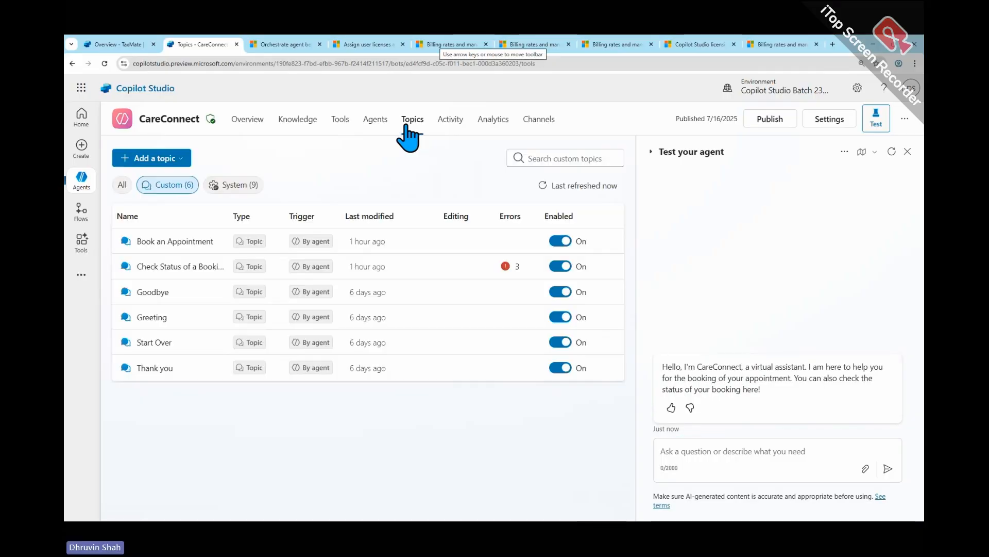
left_click(173, 243)
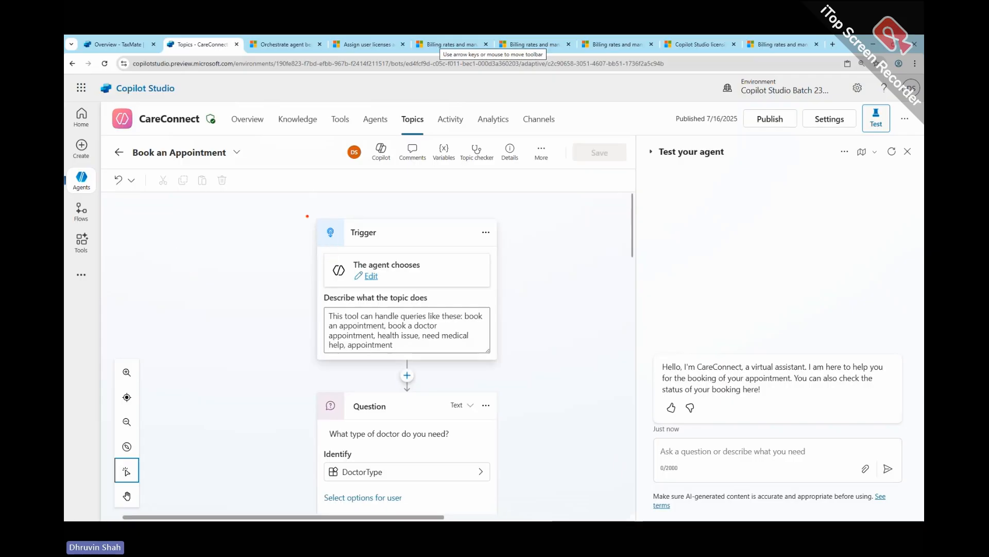
- Frame the topic's "The agent chooses" Trigger node, draw an arrow pointing at it, and clear the markings
left_click_drag(303, 210, 529, 371)
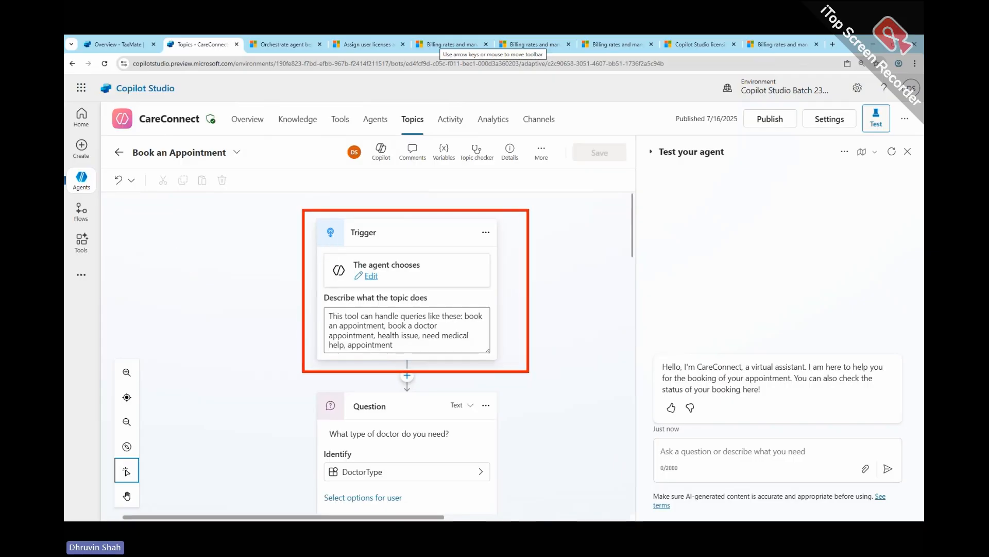
mouse_move(163, 287)
left_mouse_down()
mouse_move(264, 278)
mouse_move(276, 292)
left_mouse_up()
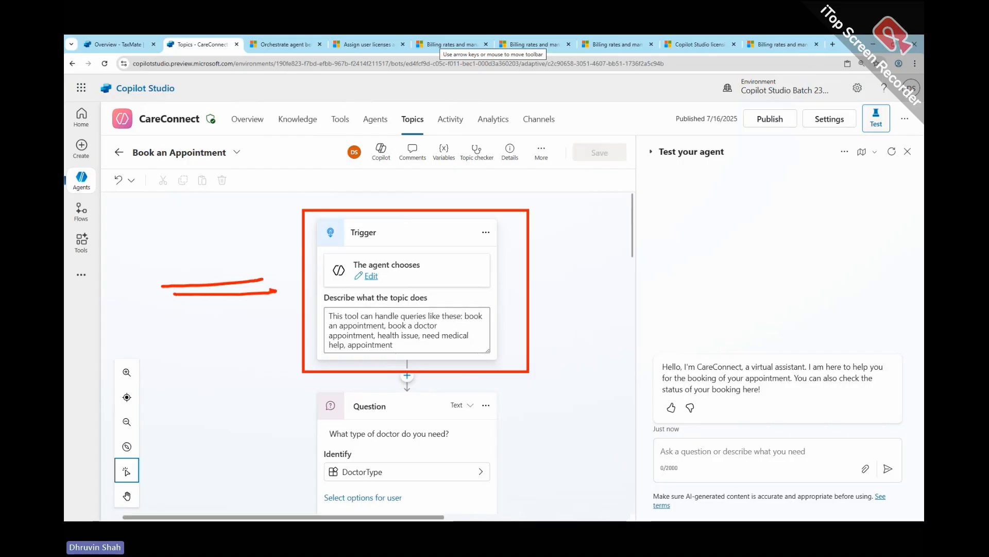
mouse_move(220, 268)
left_mouse_down()
mouse_move(274, 291)
mouse_move(252, 323)
left_mouse_up()
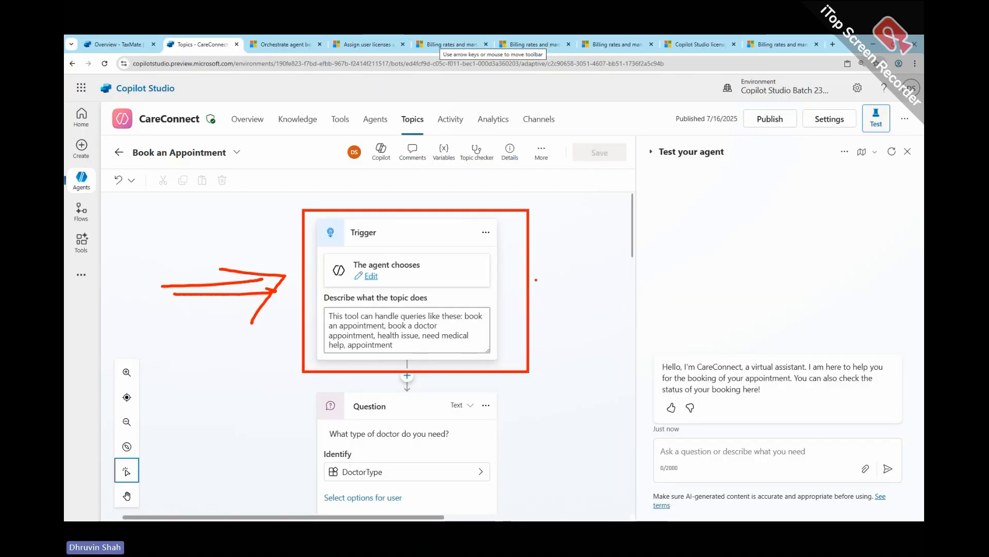
key("Escape")
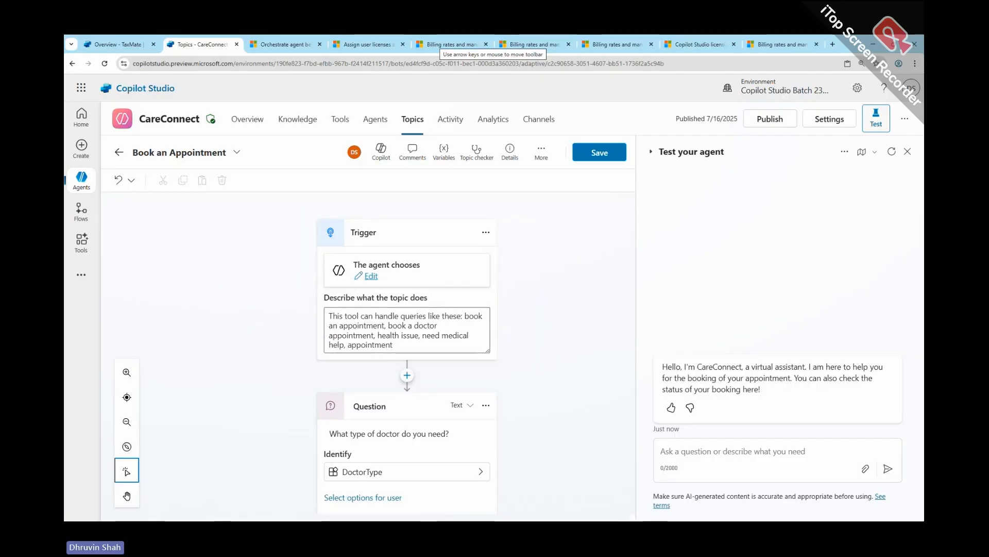
- Place the Greenshot screenshot of the phrase-based trigger side by side with the live Book an Appointment topic
key("alt+Tab")
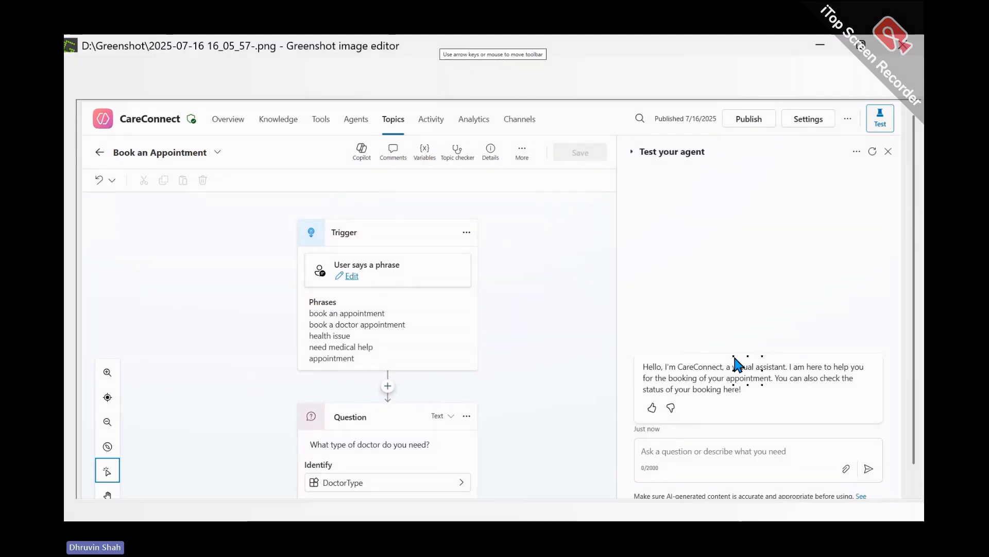
key("super+Down")
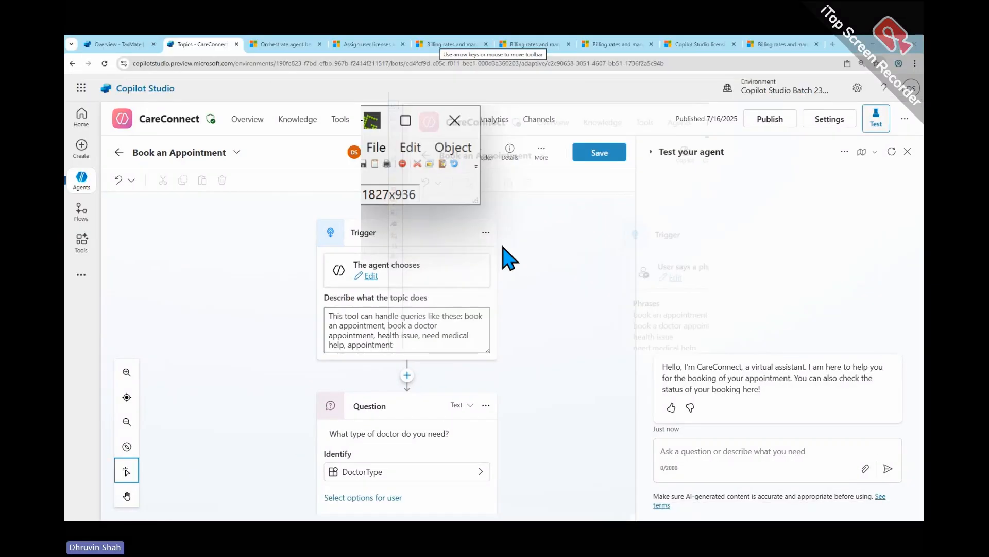
left_click_drag(594, 216, 923, 518)
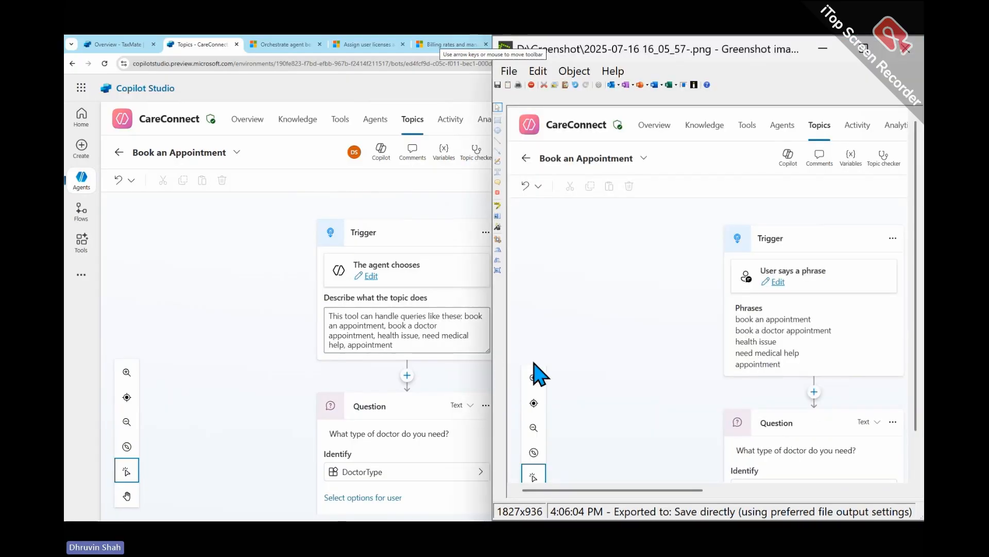
- Circle the "User says a phrase" trigger in the screenshot, and frame the "The agent chooses" trigger with an arrow pointing at it
mouse_move(706, 368)
left_mouse_down()
mouse_move(804, 233)
mouse_move(801, 362)
left_mouse_up()
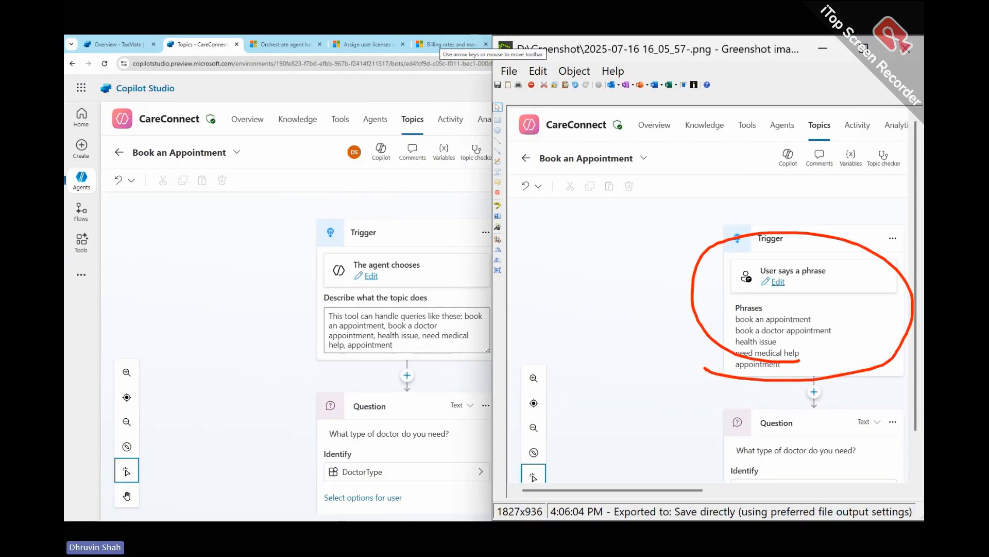
mouse_move(277, 206)
left_mouse_down()
mouse_move(464, 207)
mouse_move(481, 255)
mouse_move(443, 392)
mouse_move(192, 364)
left_mouse_up()
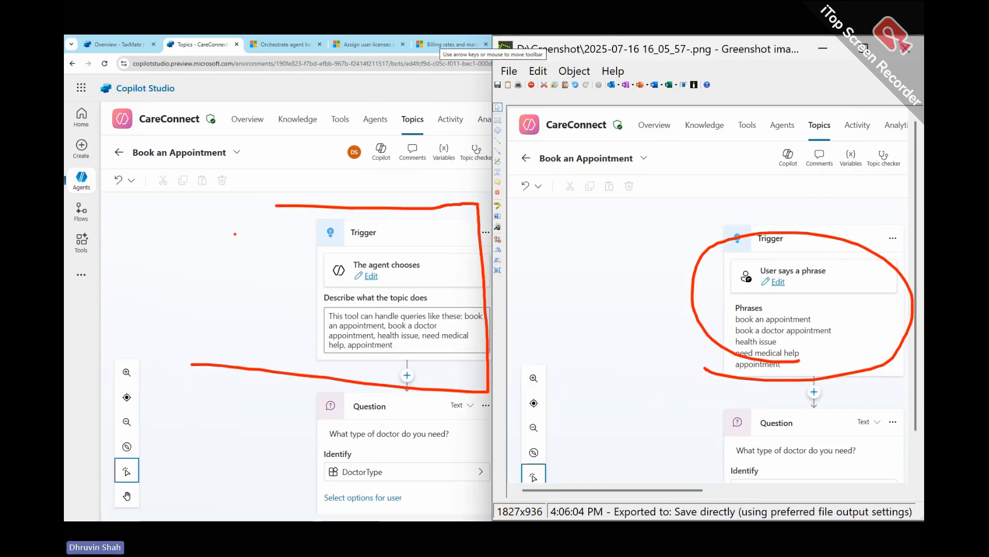
left_click_drag(150, 296, 282, 294)
left_click_drag(194, 304, 301, 305)
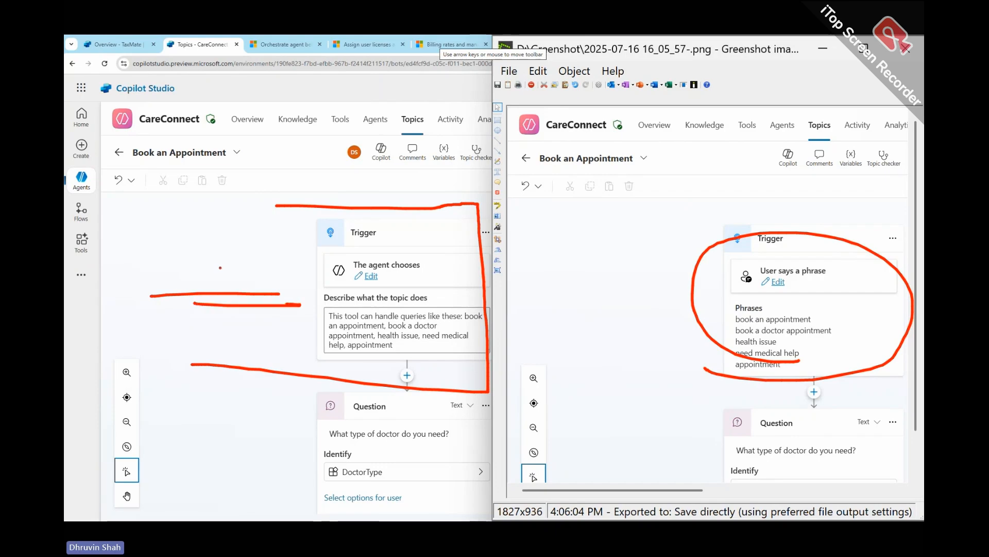
left_click_drag(220, 267, 252, 333)
- Bracket the screenshot's phrases and the live topic's description, add an arrow at the description, then clear the markings and minimize the screenshot
mouse_move(836, 299)
left_mouse_down()
mouse_move(845, 319)
mouse_move(805, 370)
left_mouse_up()
mouse_move(318, 302)
left_mouse_down()
mouse_move(295, 335)
mouse_move(317, 359)
left_mouse_up()
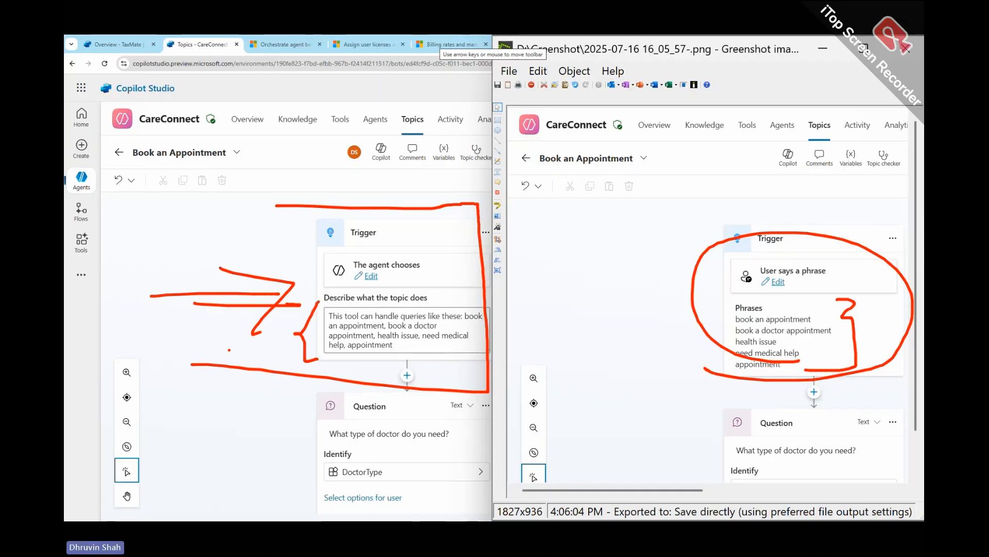
left_click_drag(229, 350, 272, 344)
mouse_move(250, 328)
left_mouse_down()
mouse_move(282, 335)
mouse_move(267, 365)
left_mouse_up()
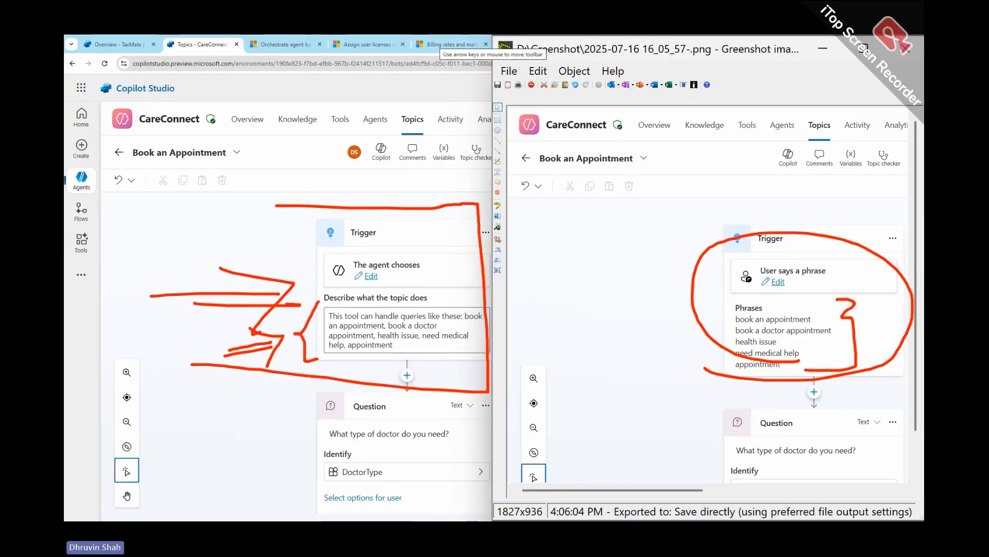
key("Escape")
left_click(831, 51)
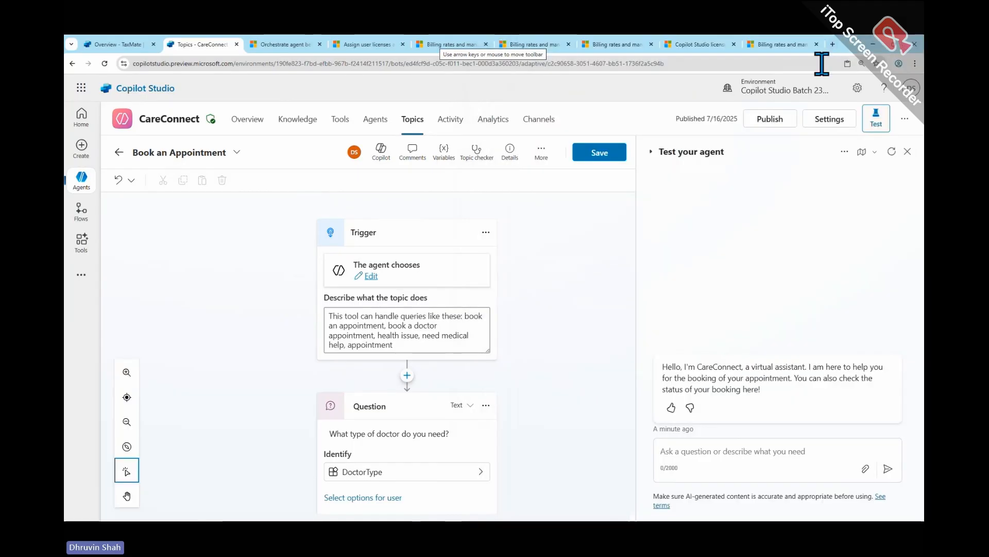
- Highlight the whole topic description text in the Trigger node and deselect it
left_click(438, 340)
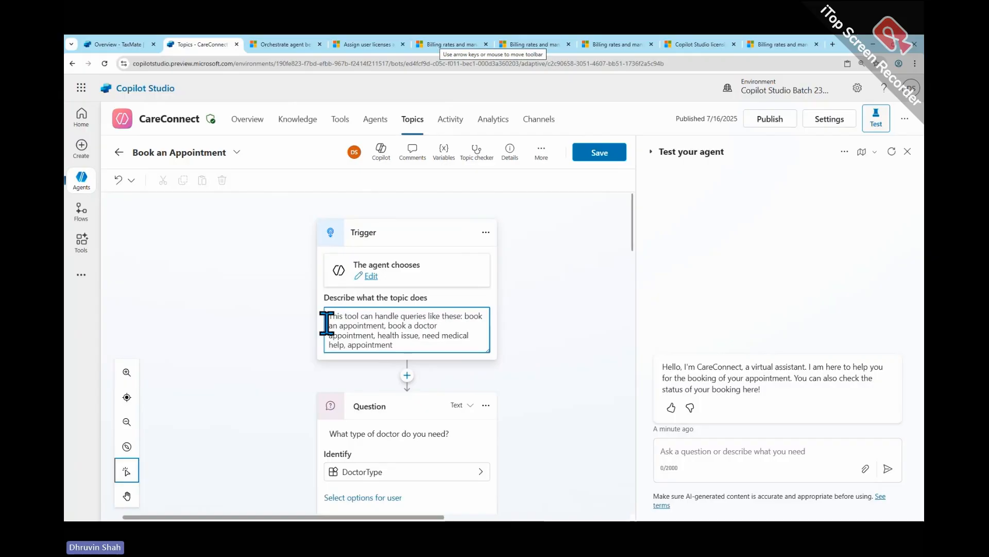
left_click_drag(332, 315, 404, 345)
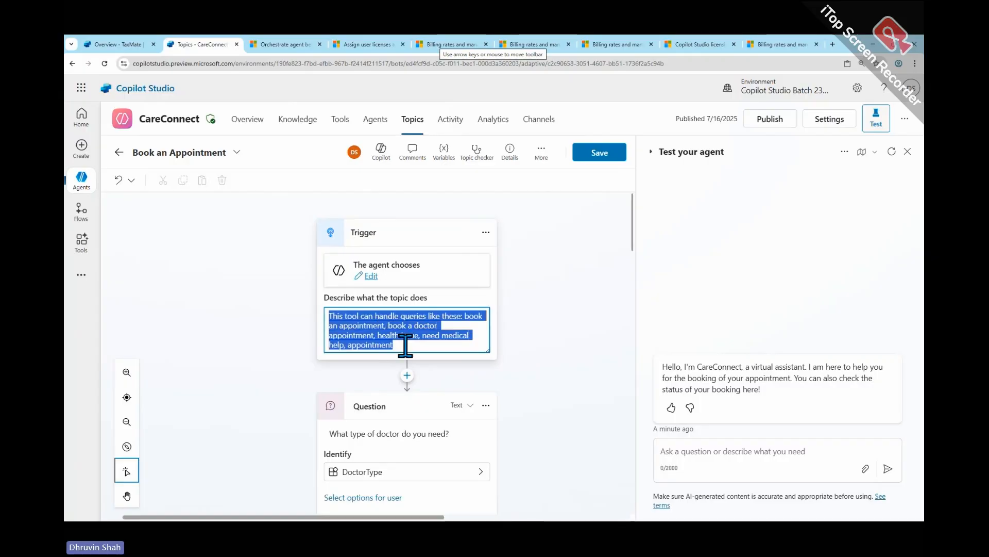
left_click(404, 344)
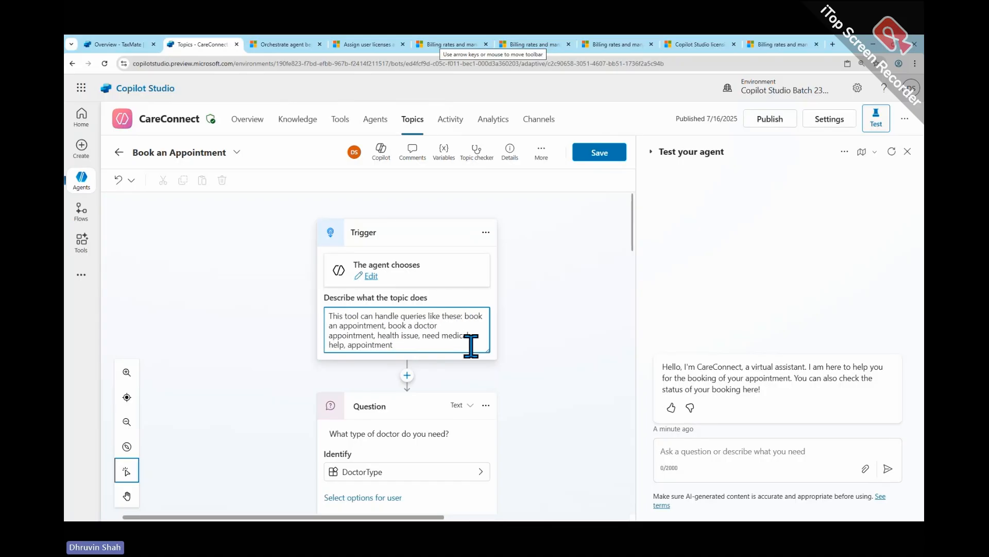
- Append ". This will help people to book their appointment with the doctor" to the trigger's topic description and save the topic
type(". Thi")
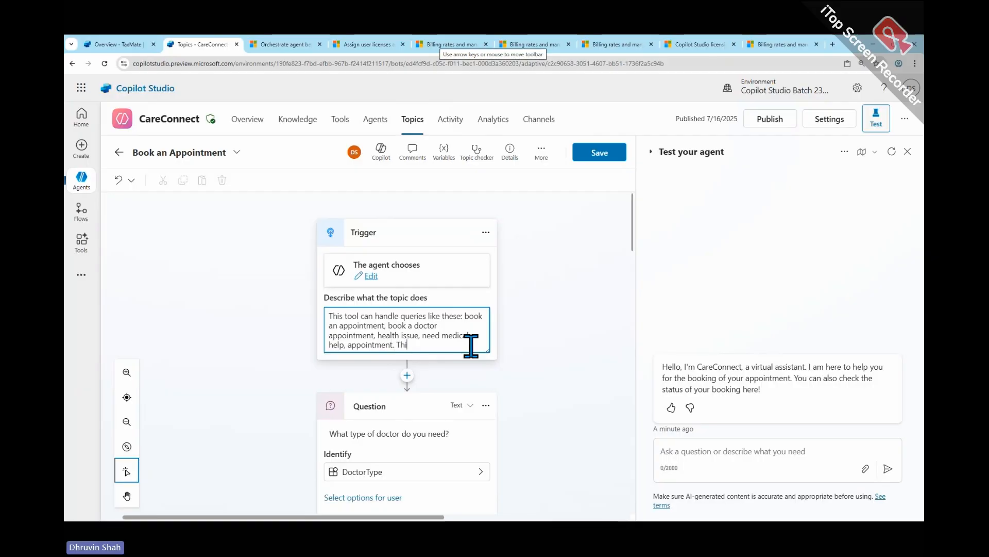
type("s will h")
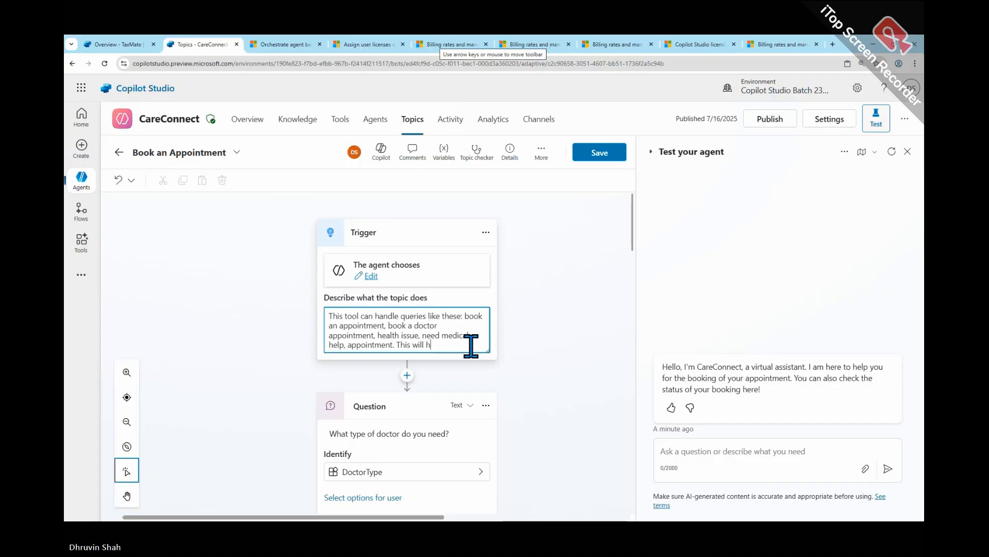
type("elp people to book ")
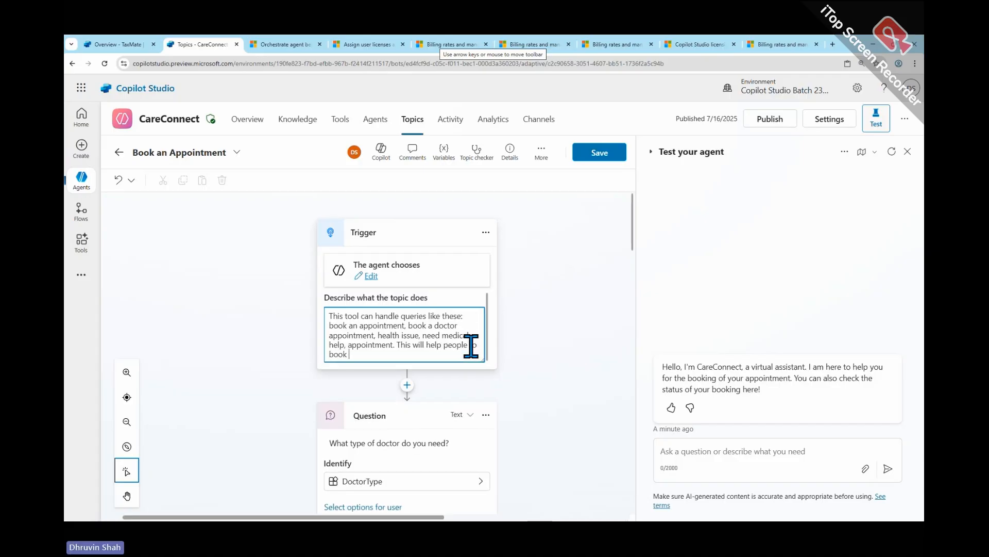
type("their a")
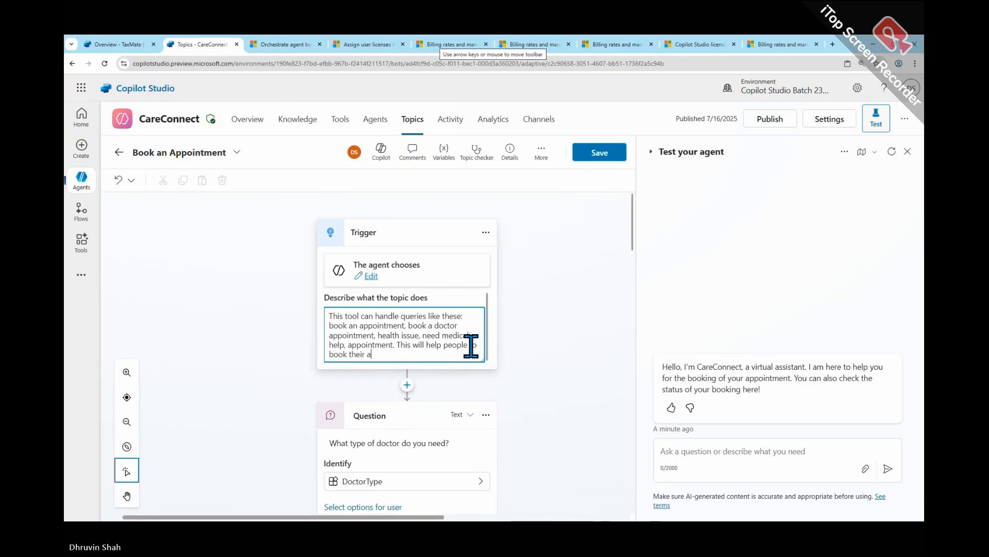
type("ppointment wi")
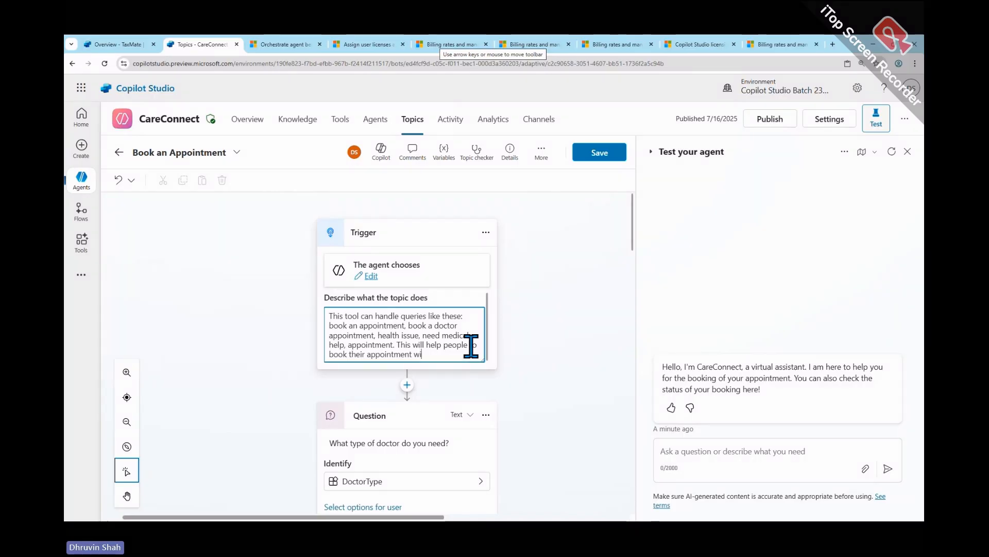
type("th the doctor.")
left_click(621, 154)
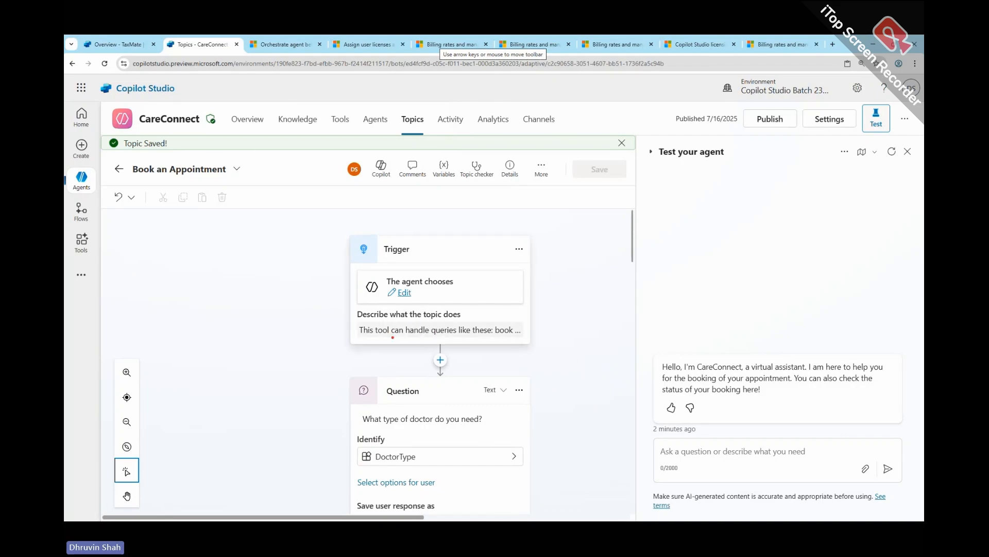
- View the property categories of the "What type of doctor do you need?" question node and close them
mouse_move(354, 346)
left_mouse_down()
mouse_move(571, 330)
mouse_move(356, 344)
left_mouse_up()
key("Escape")
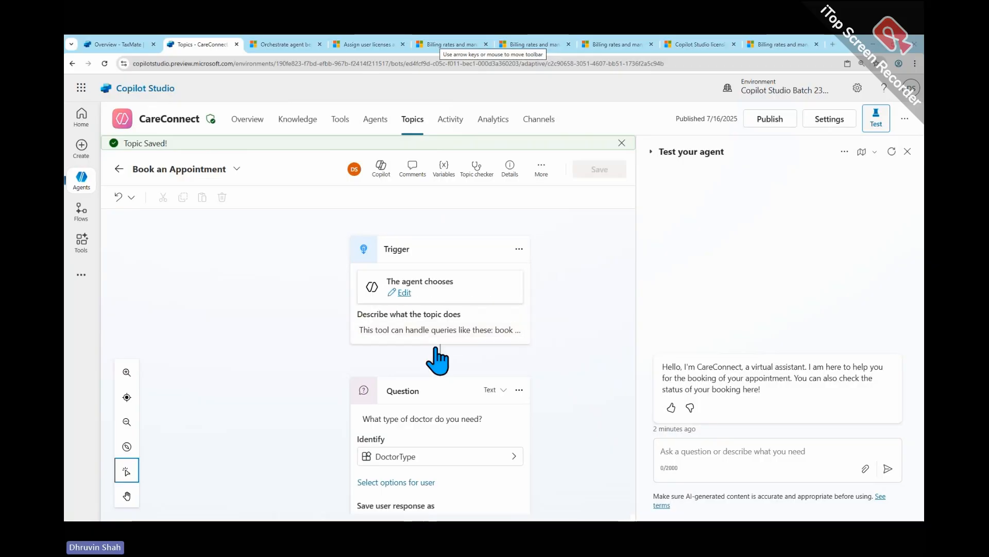
scroll(443, 356, "down", 3)
scroll(448, 335, "up", 2)
left_click(444, 302)
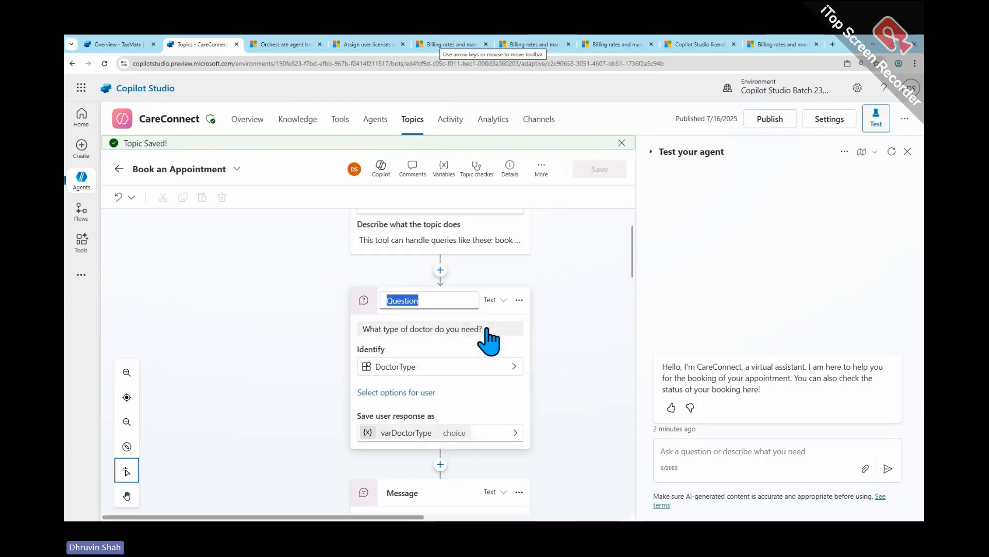
left_click(490, 342)
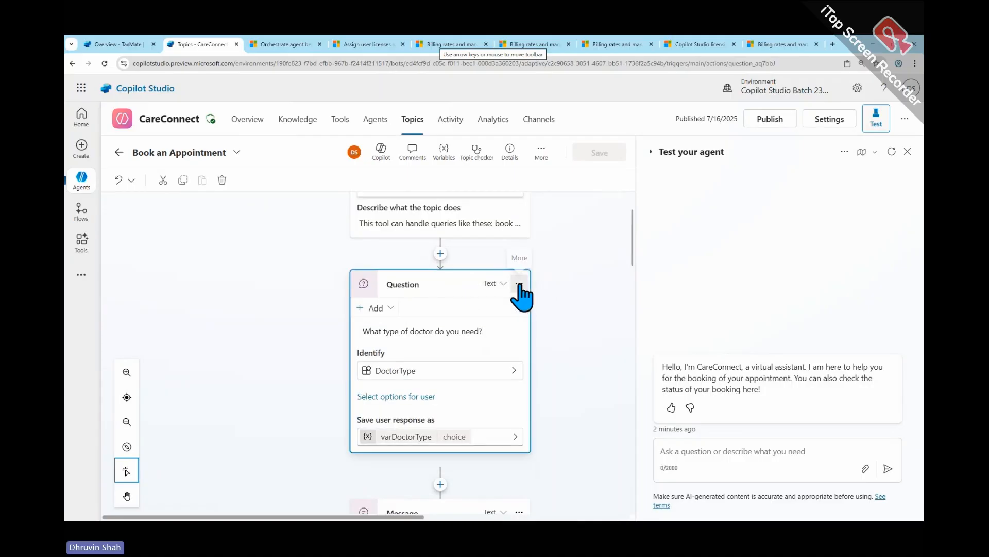
left_click(519, 284)
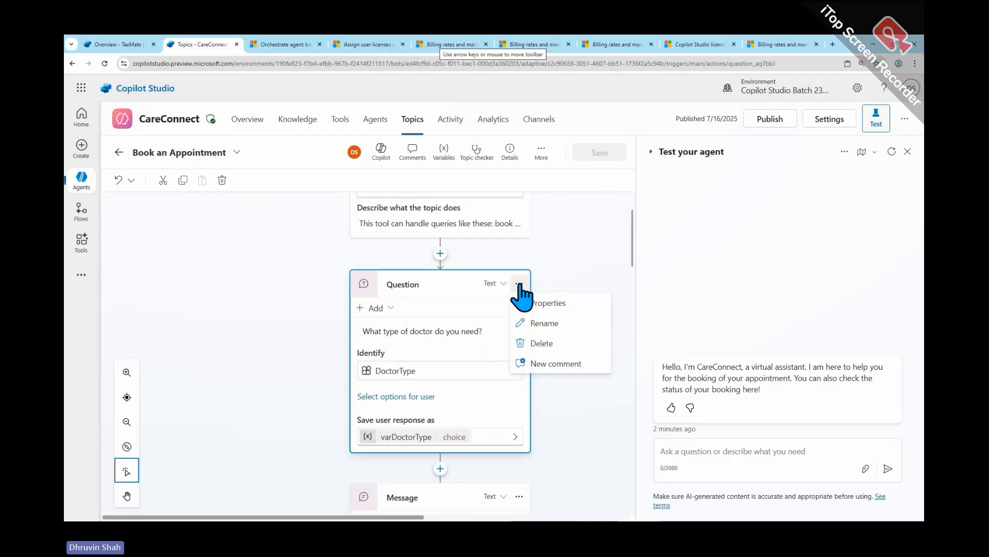
left_click(576, 306)
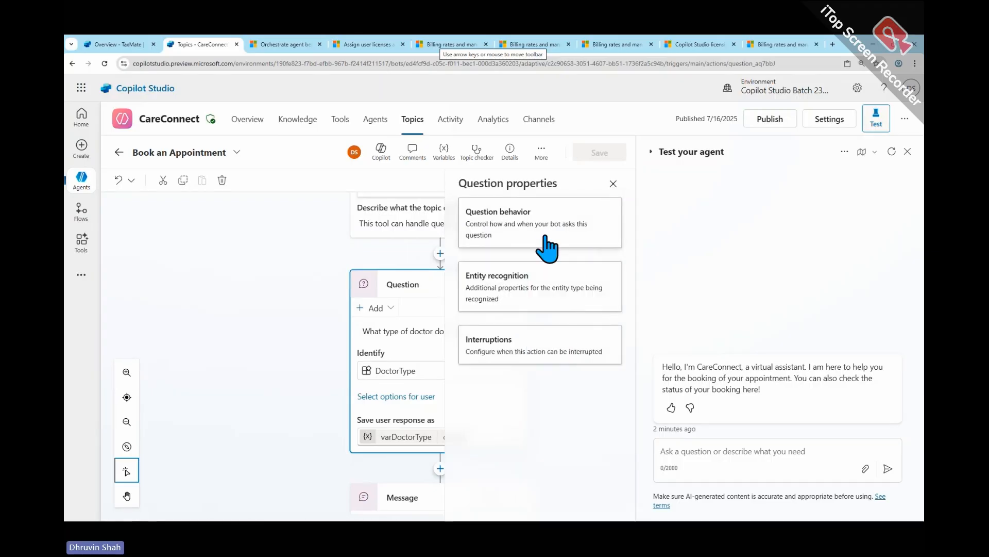
left_click(613, 184)
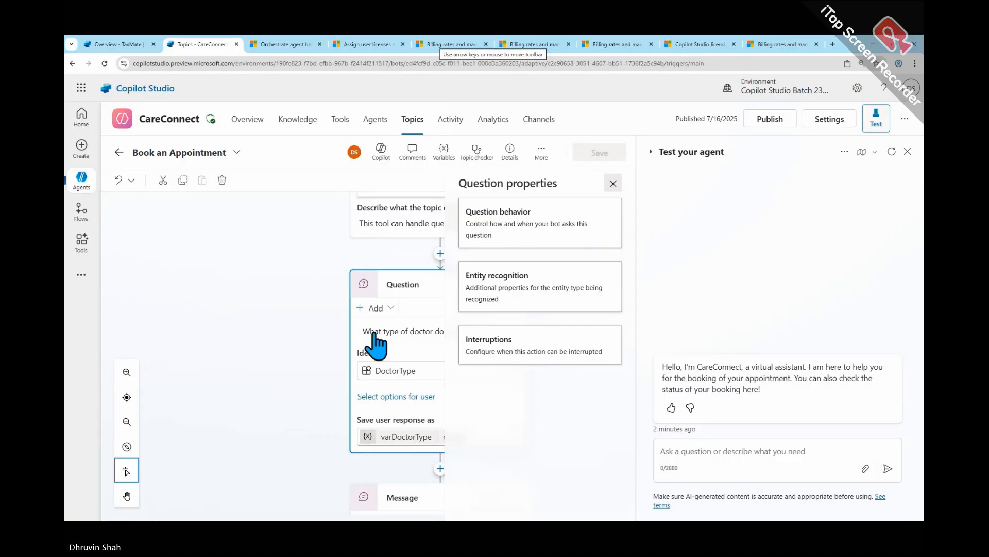
- Open the properties of the Book an appointment Dataverse node below the adaptive card and bring its usage description into view
scroll(404, 310, "down", 4)
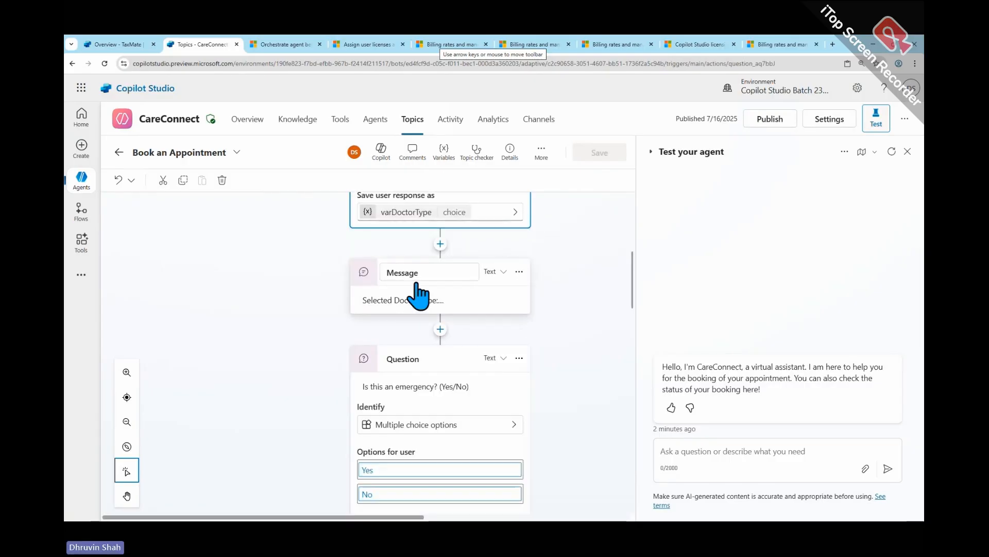
scroll(375, 386, "down", 3)
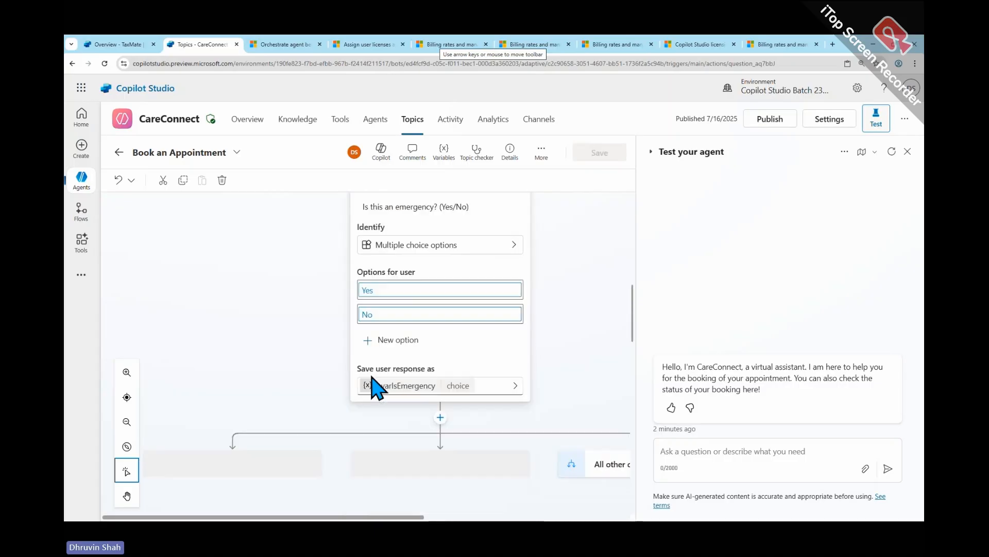
scroll(374, 384, "down", 10)
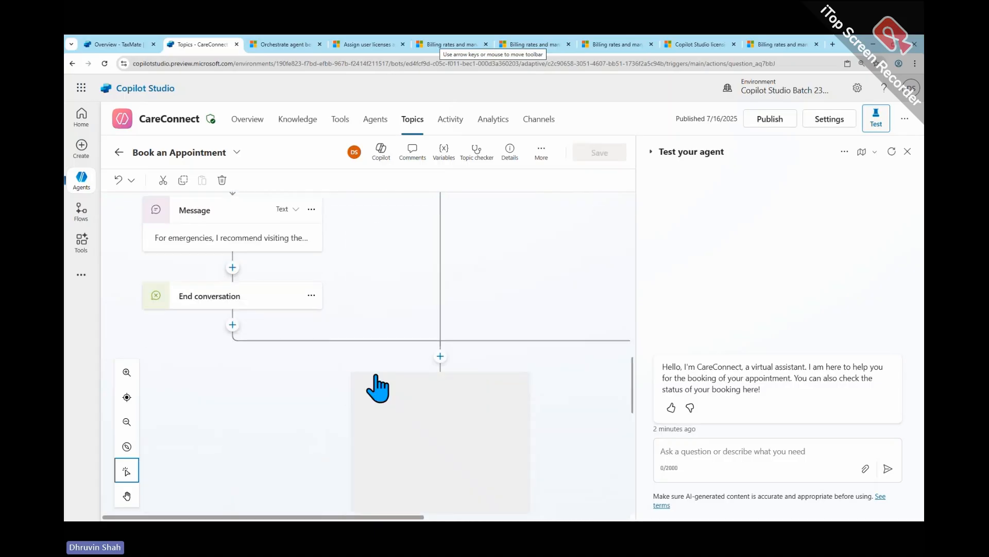
scroll(378, 387, "down", 10)
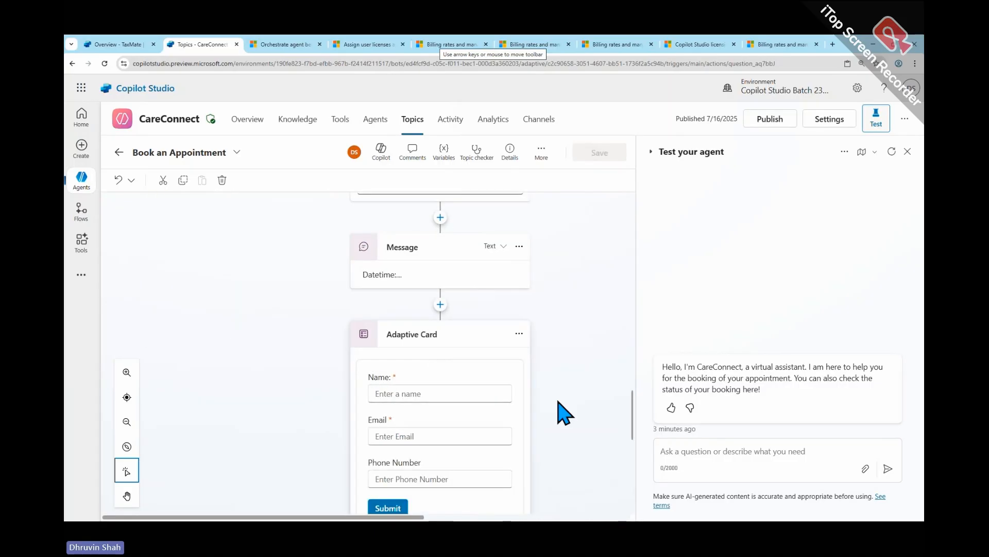
scroll(504, 400, "down", 6)
left_click(420, 251)
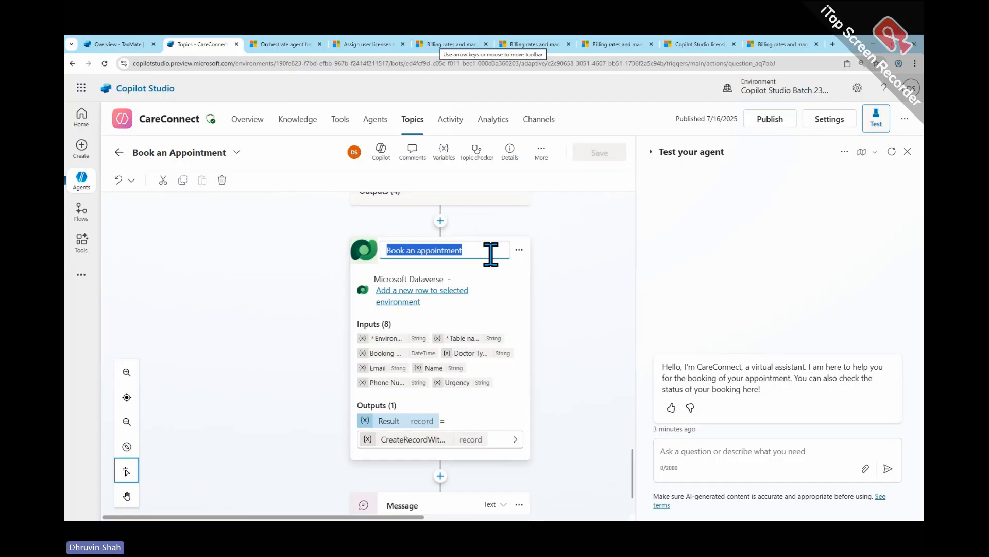
left_click(519, 249)
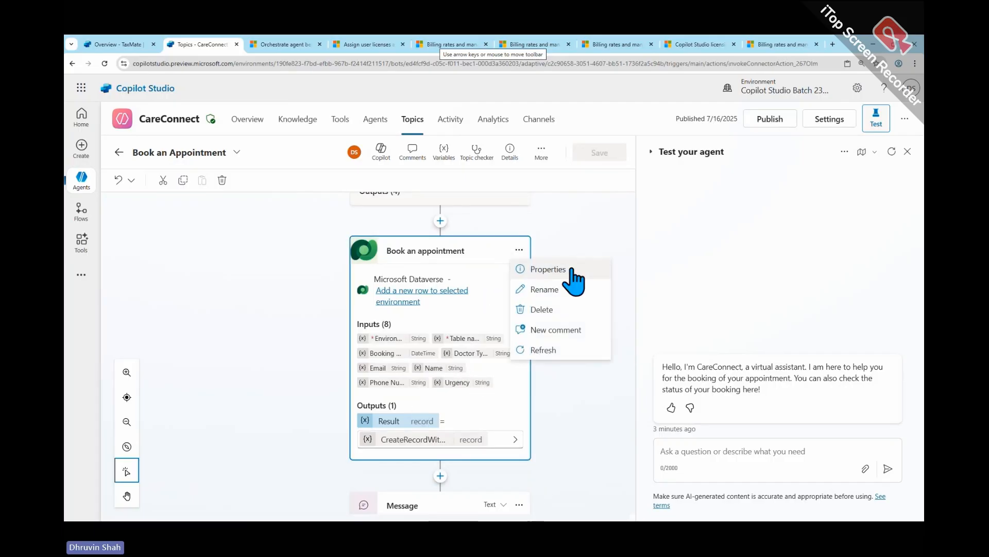
left_click(572, 269)
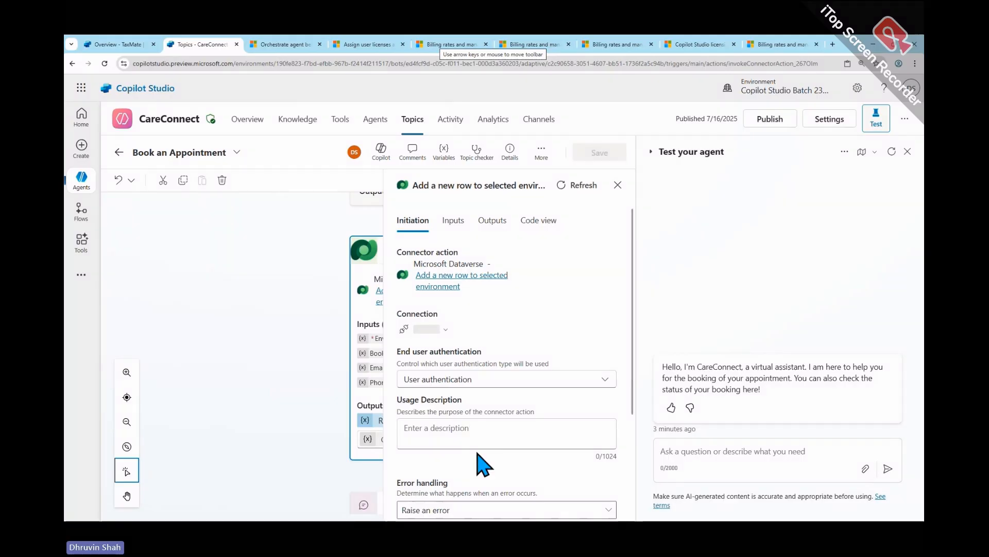
scroll(541, 409, "down", 3)
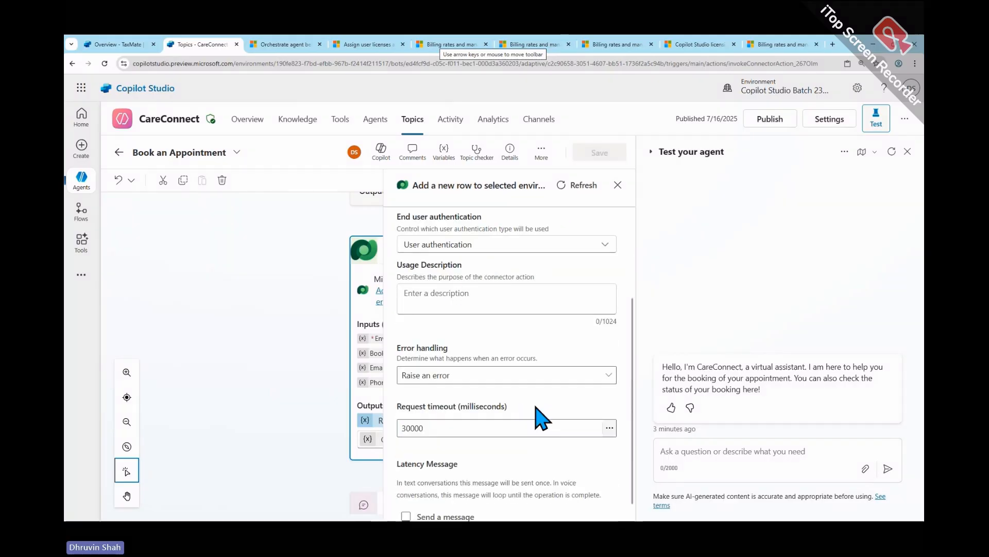
- Frame the connector action's Usage Description field, draw an arrow pointing towards it, and clear the markings
left_click(456, 293)
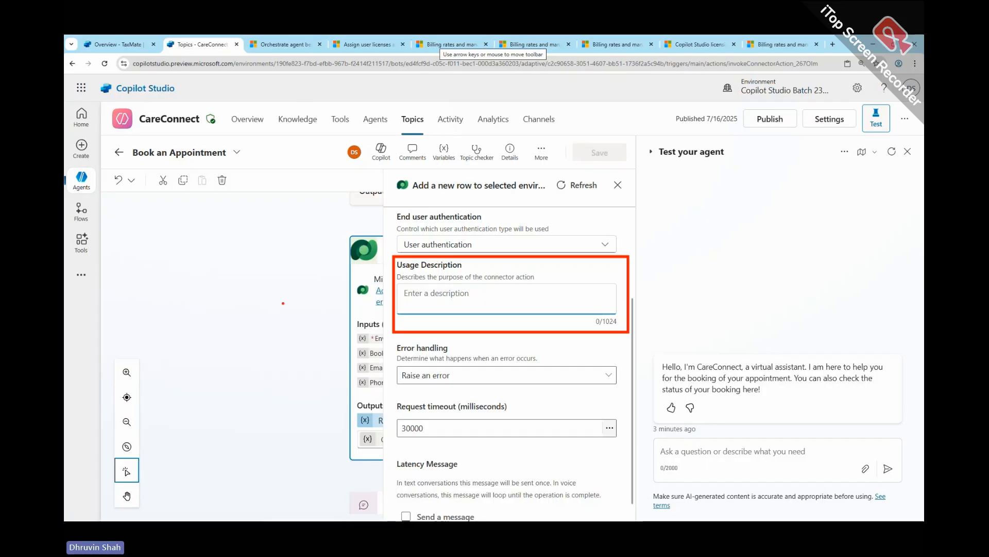
mouse_move(283, 303)
left_mouse_down()
mouse_move(335, 261)
mouse_move(326, 287)
left_mouse_up()
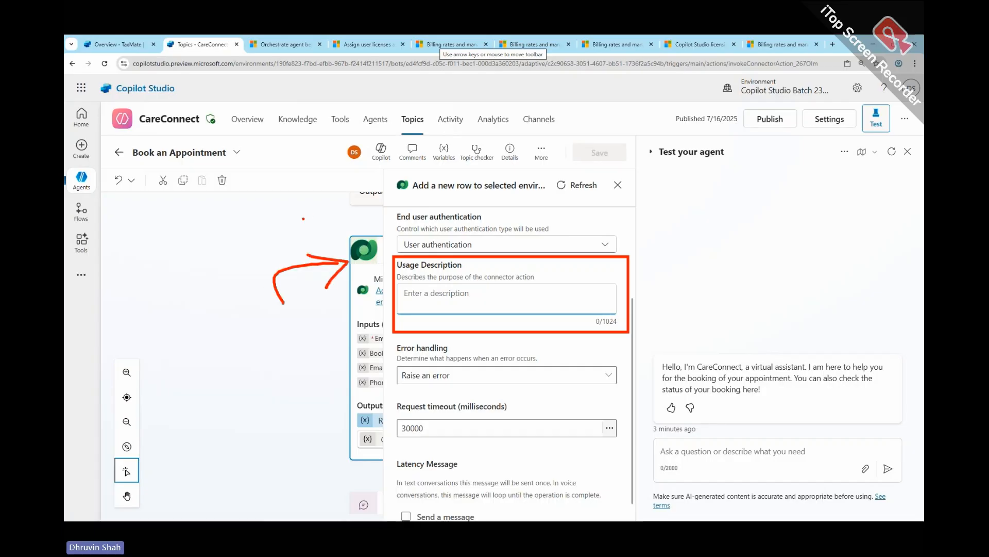
key("Escape")
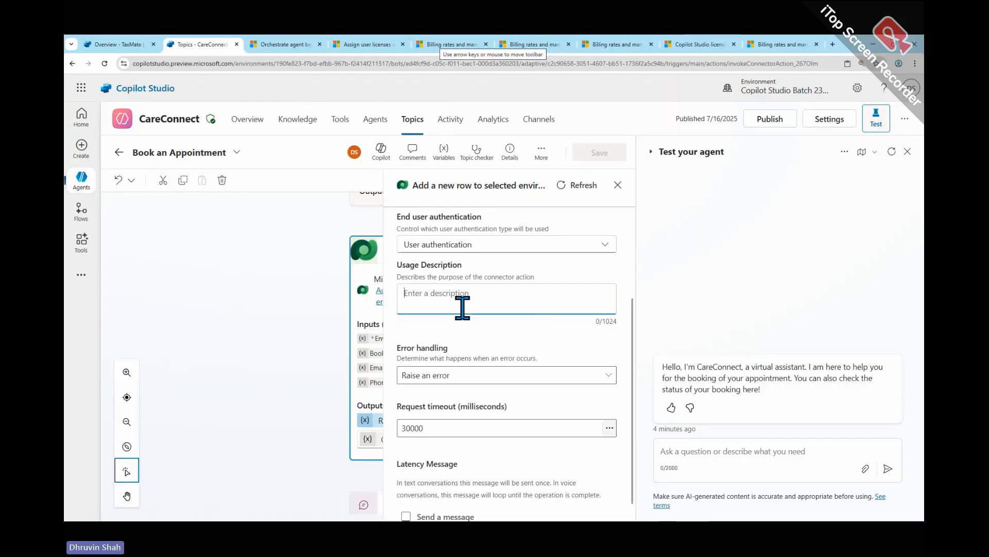
- Set the connector action's usage description to "This is the place where I'm creating booking or scheduling of patient's appointment" and save the topic
type("This is")
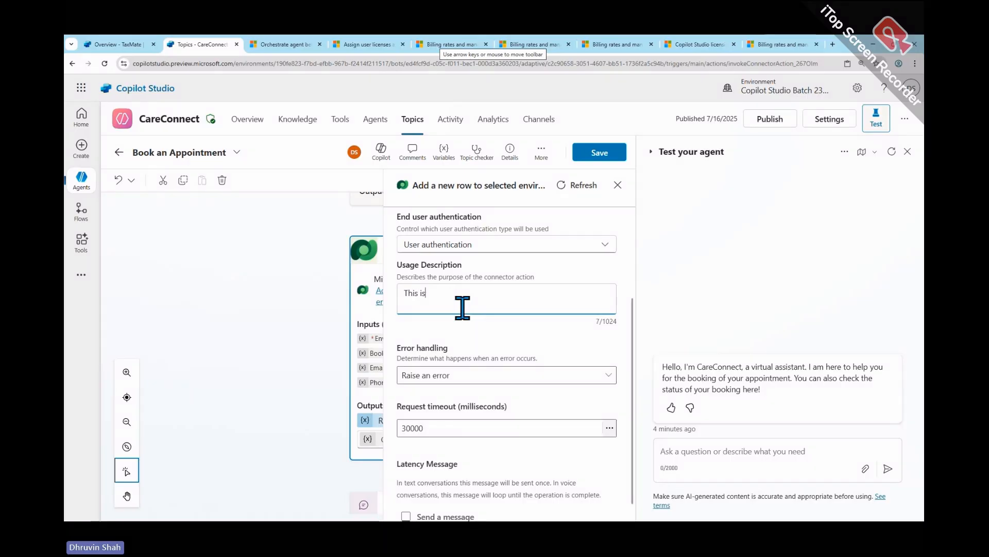
type(" the place werere I")
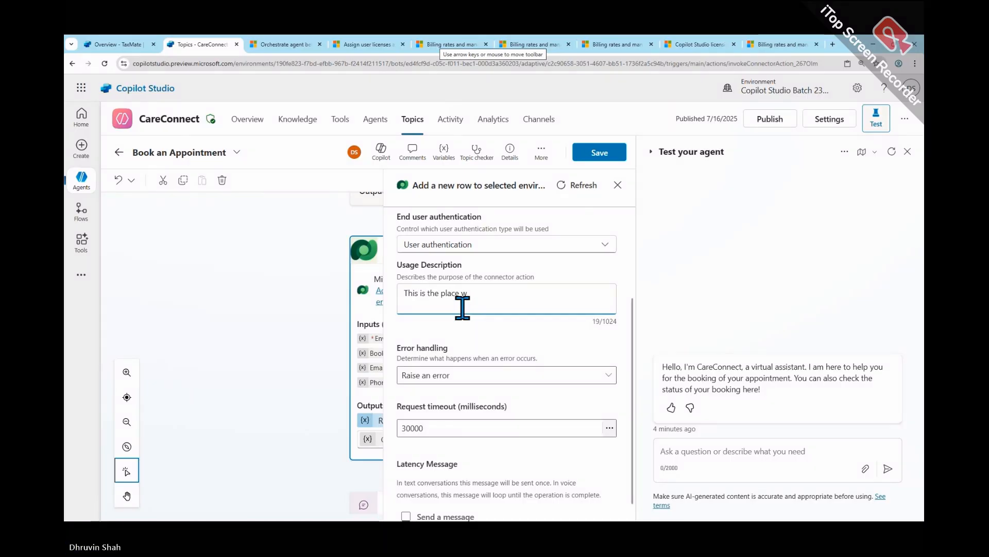
type("'")
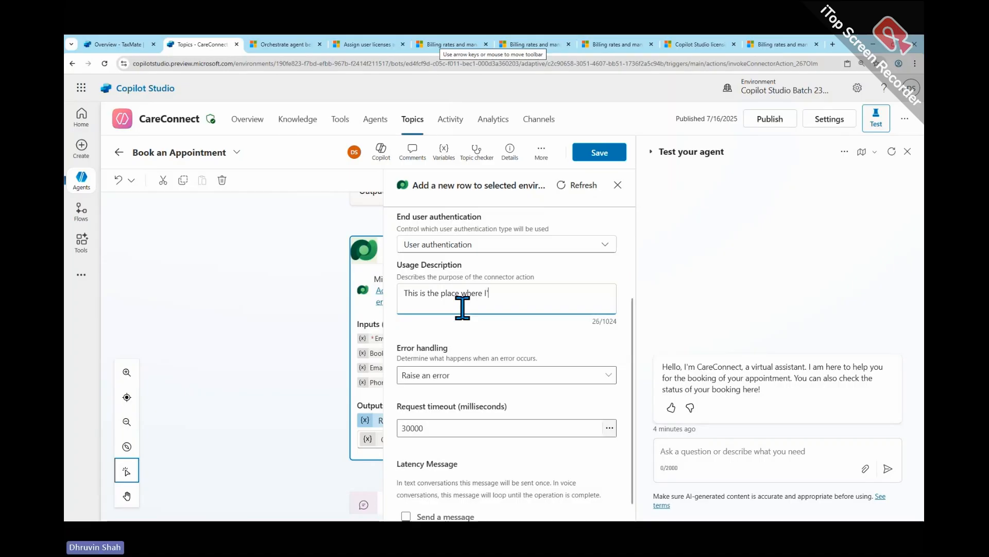
type("m cre")
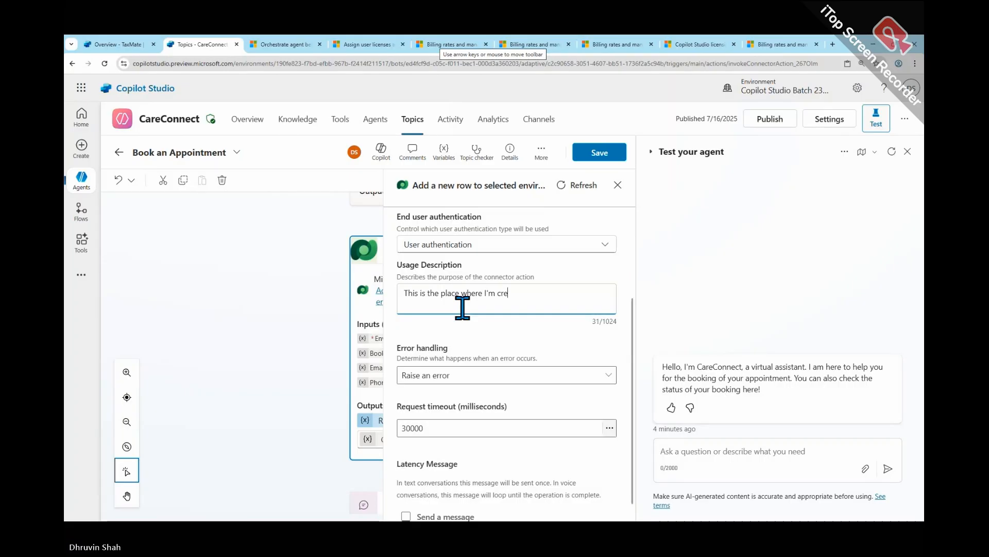
type("ating bookin")
key("BackSpace")
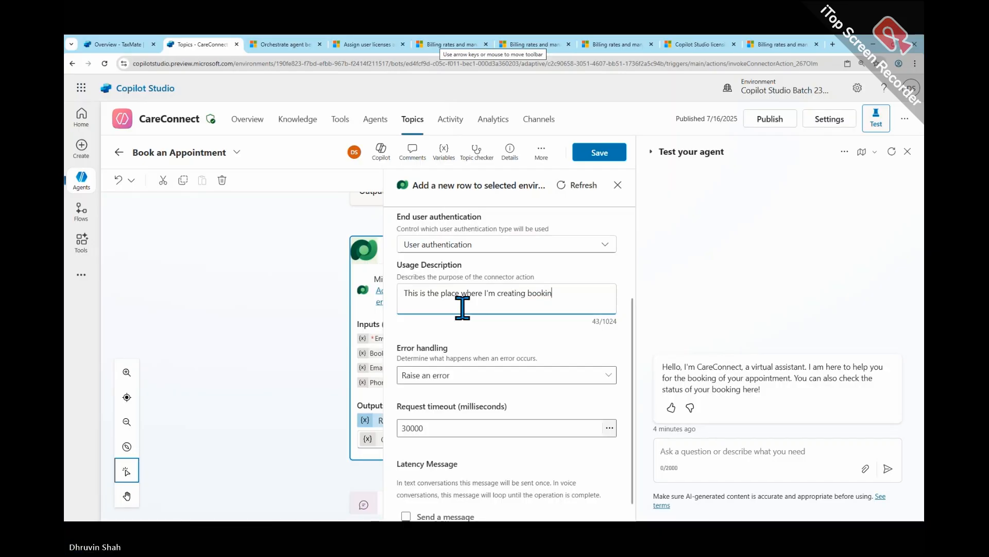
type("g or scheduling of ")
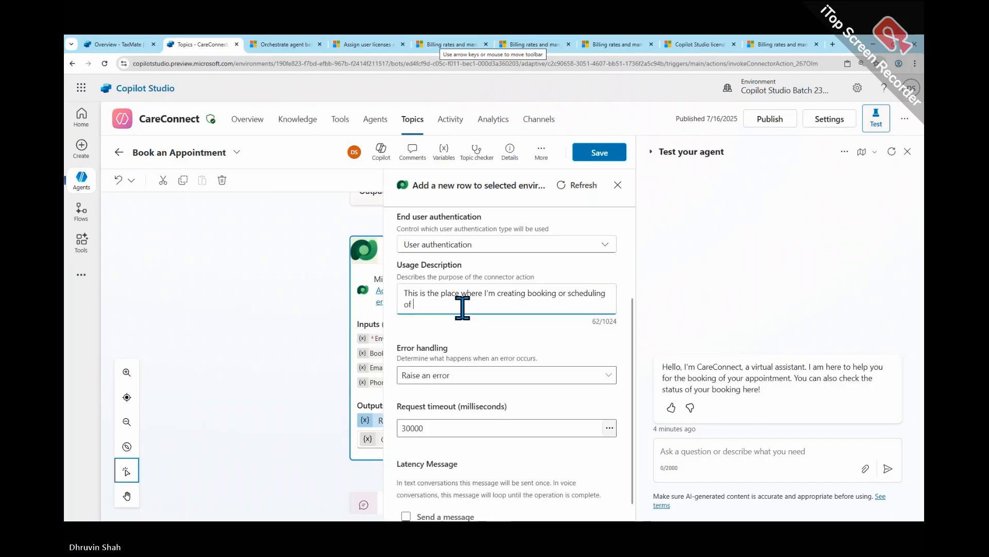
type("patient")
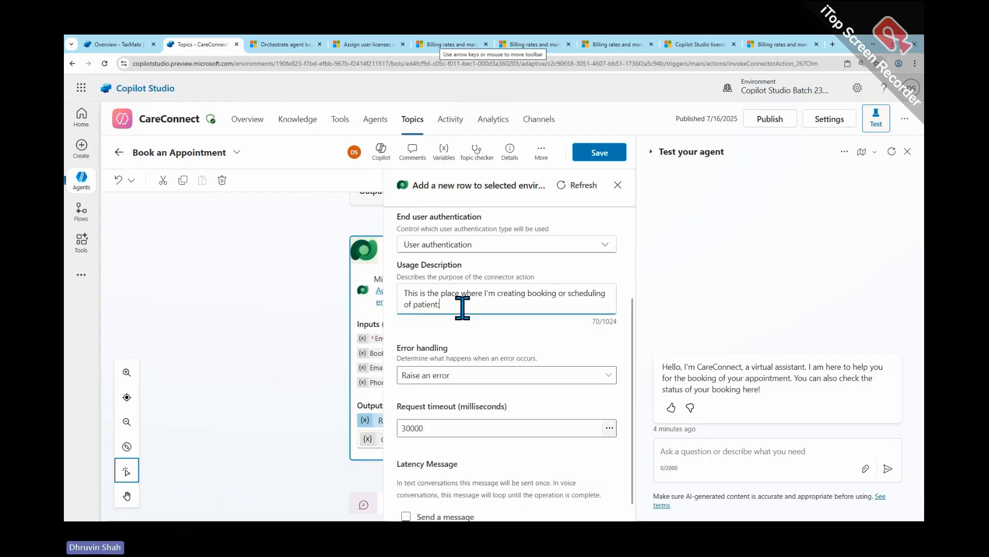
type("'a a")
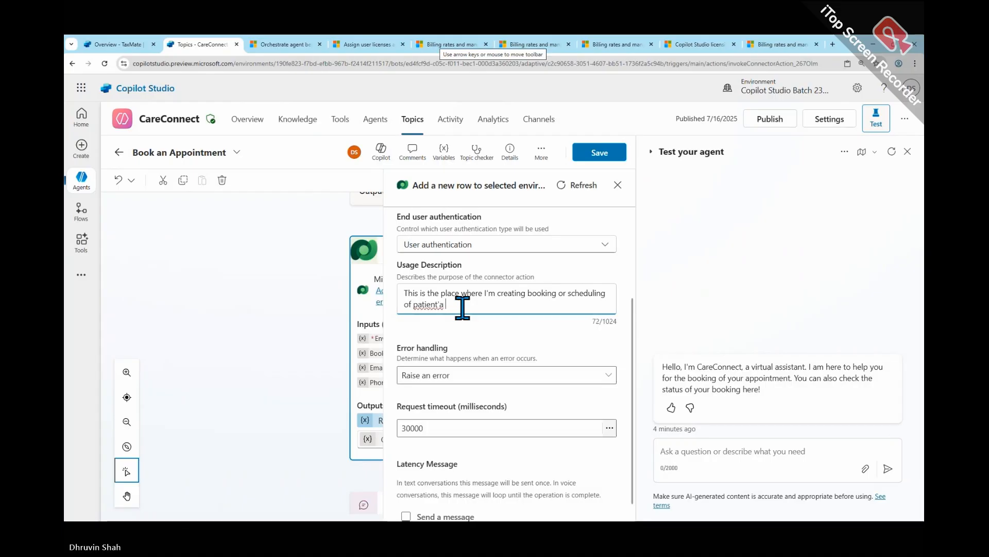
key("BackSpace")
key("BackSpace")
type("s")
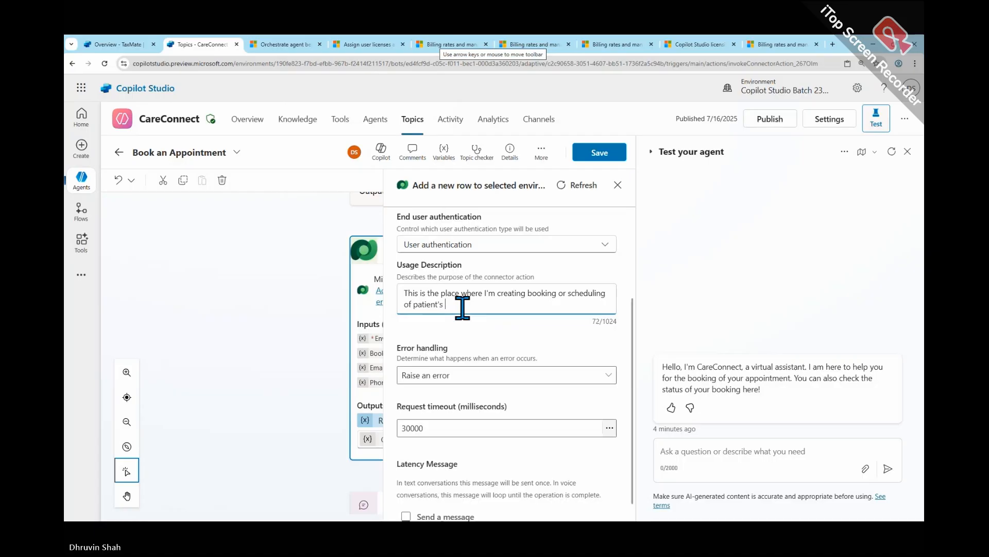
type(" appointment,")
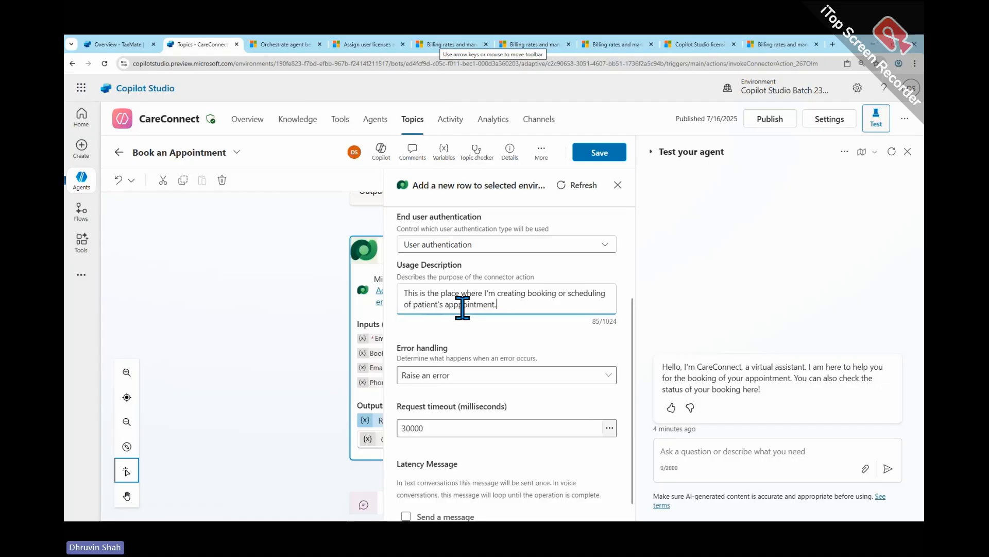
left_click(601, 154)
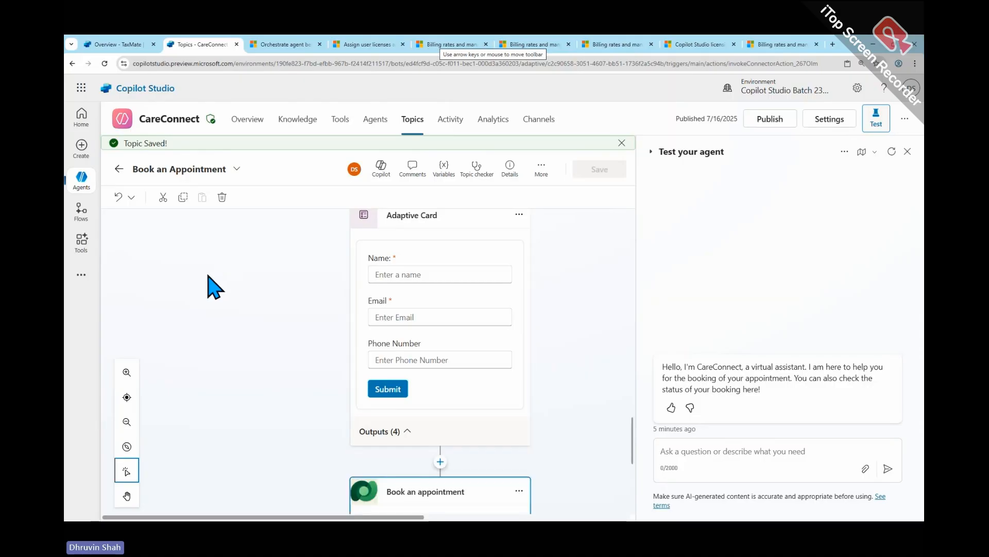
- Dismiss the prompt about leaving the page and save the Book an Appointment topic again
left_click(254, 122)
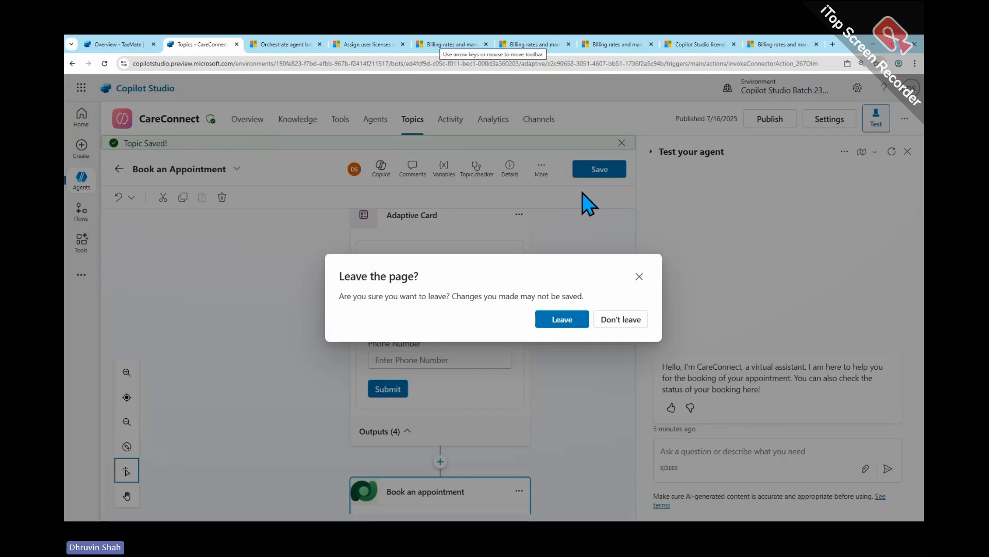
left_click(639, 276)
left_click(615, 175)
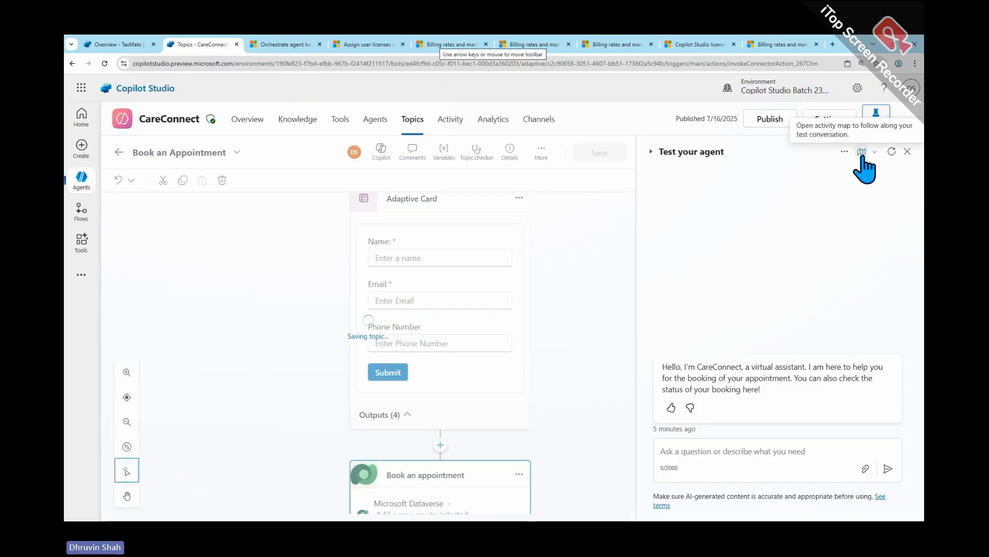
- Circle the test pane's activity map control, clear the marking, and open the activity map for the test conversation
key("ctrl+2")
mouse_move(846, 162)
left_mouse_down()
mouse_move(855, 135)
mouse_move(887, 131)
mouse_move(859, 169)
left_mouse_up()
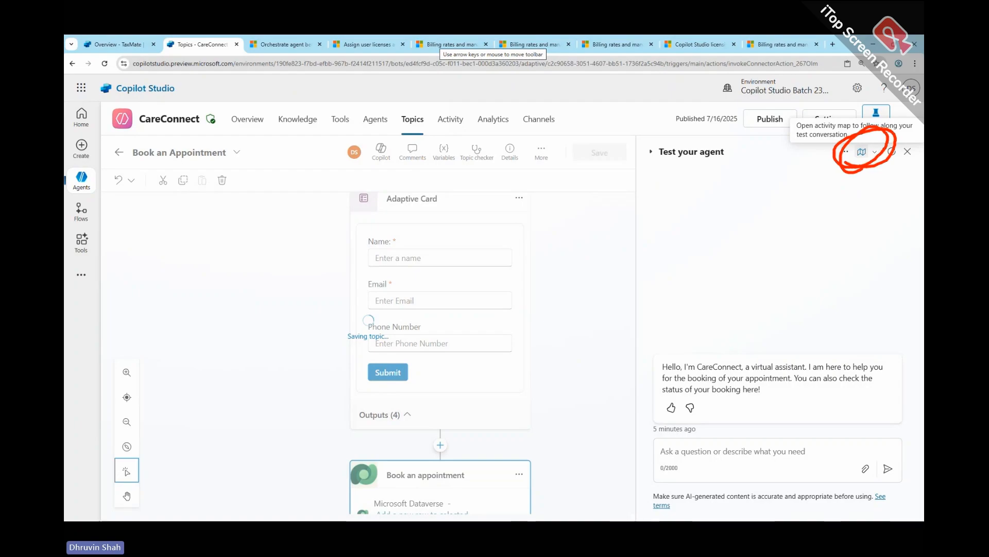
key("Escape")
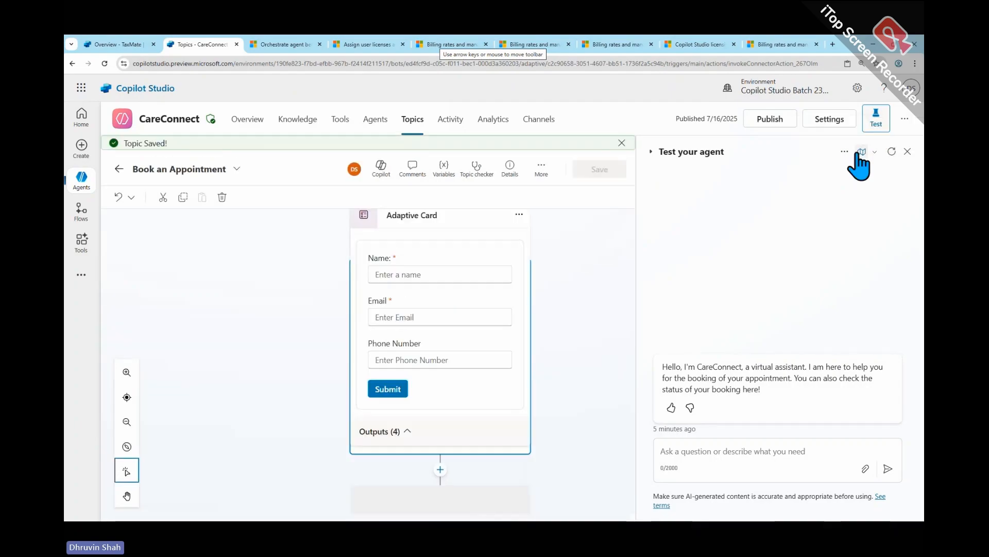
left_click(862, 152)
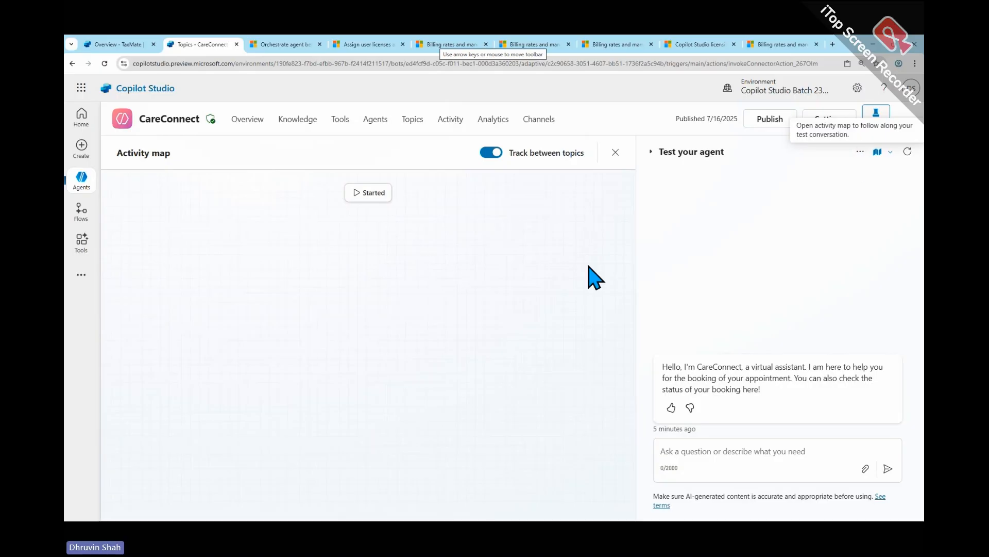
- Send the test message "I have fever problem and want to connect with doctor" to the agent
left_click(729, 448)
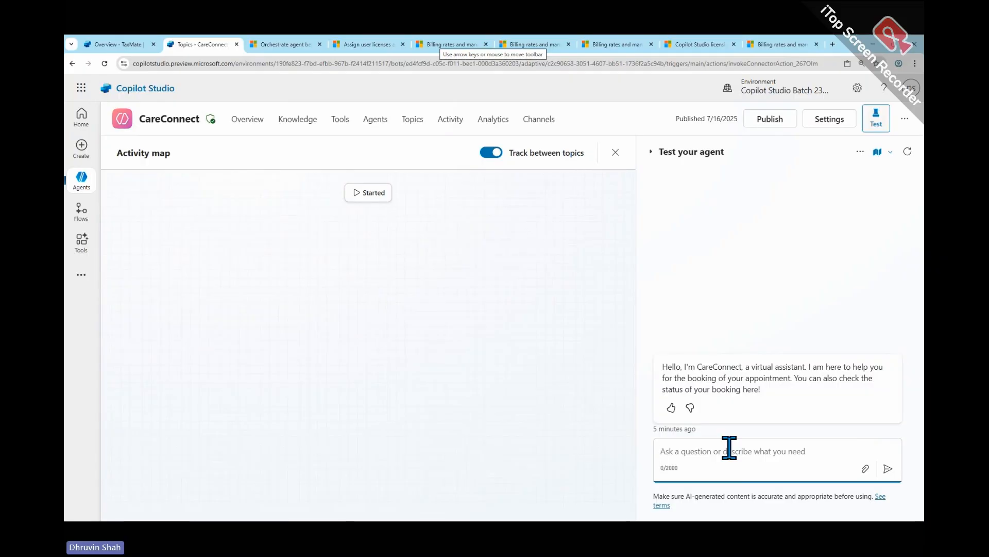
type("I have")
type("fe")
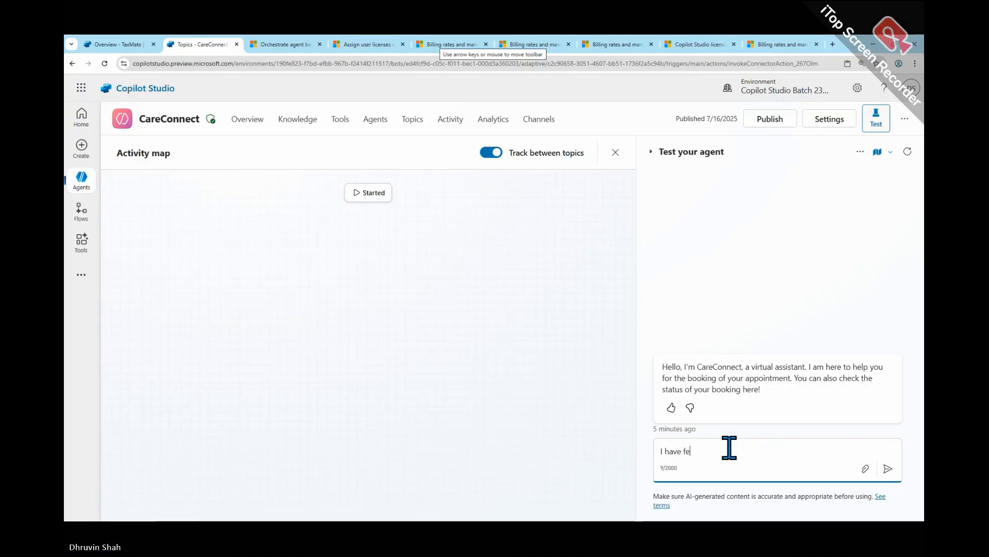
type("wer problem and")
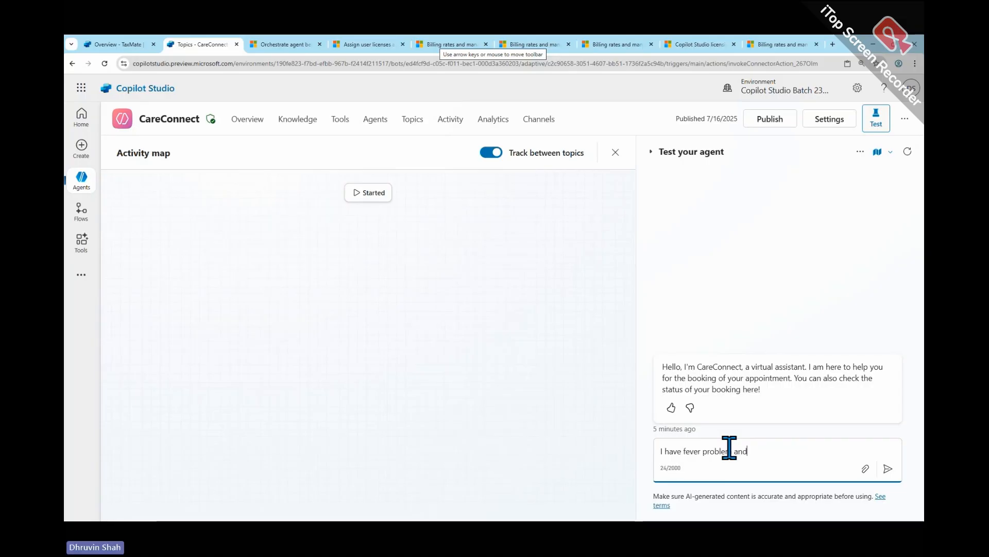
type(" want to connect wi")
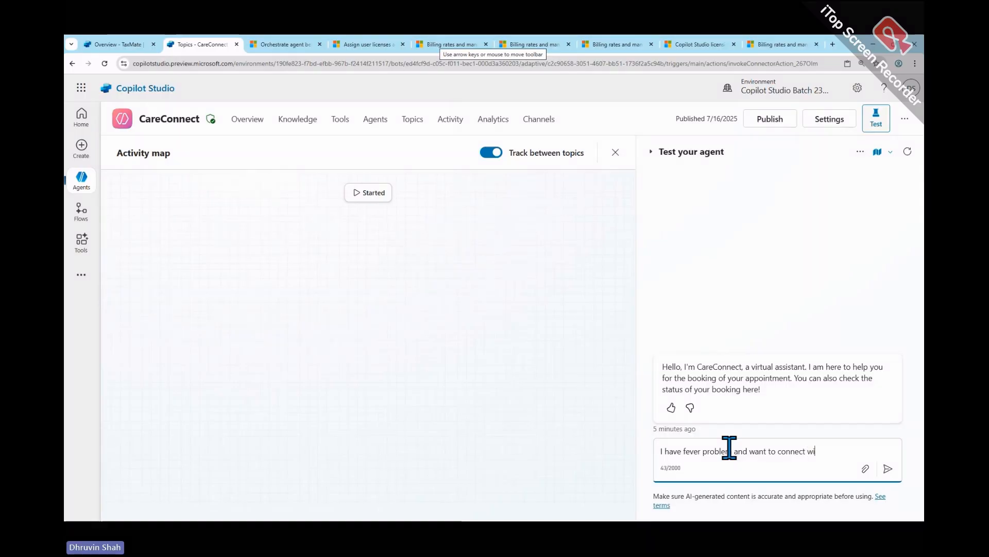
type("th doctor")
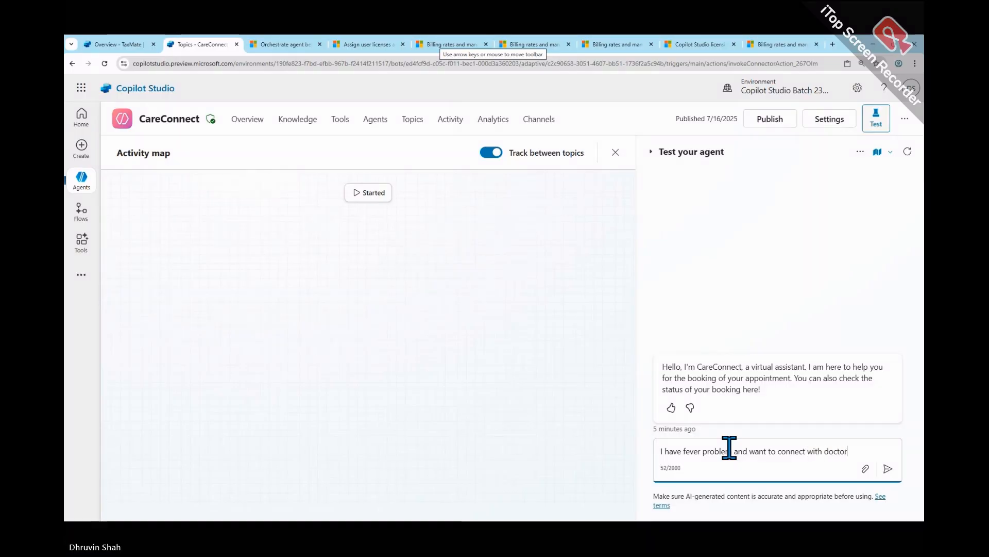
key("Return")
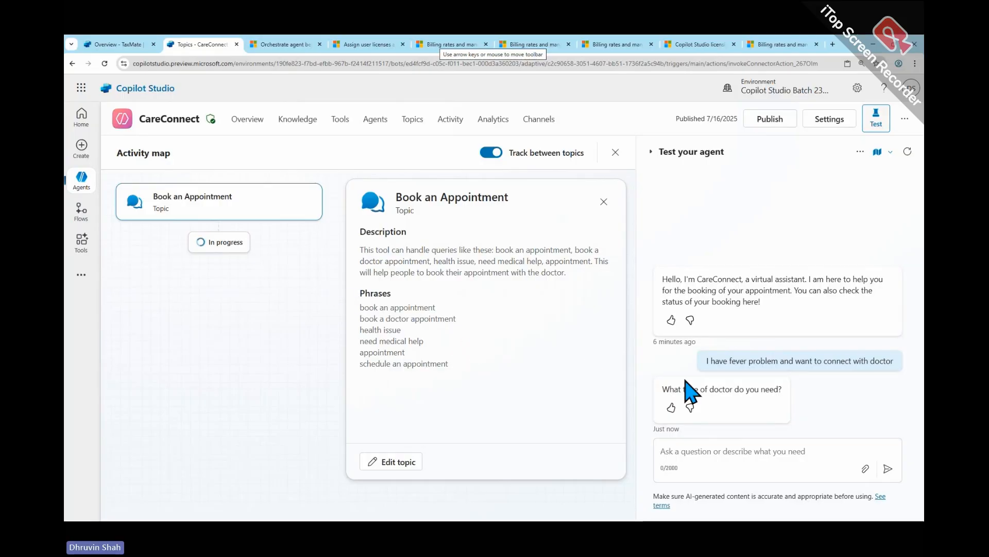
- Draw an arrow from the fever message to the Book an Appointment topic, underline the topic name, and clear the markings
mouse_move(692, 372)
left_mouse_down()
mouse_move(744, 374)
mouse_move(830, 328)
mouse_move(752, 378)
mouse_move(655, 240)
mouse_move(213, 176)
mouse_move(227, 163)
left_mouse_up()
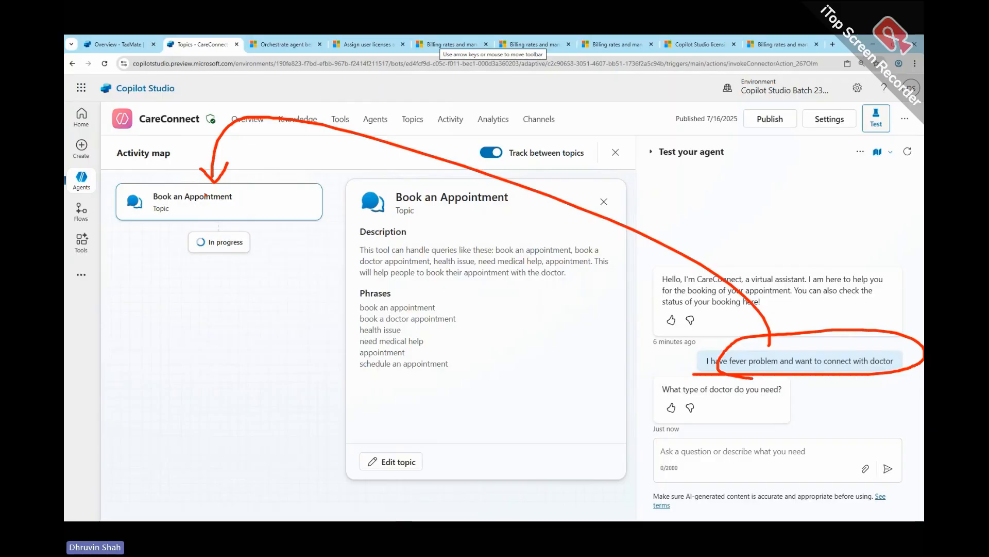
left_click_drag(150, 208, 222, 205)
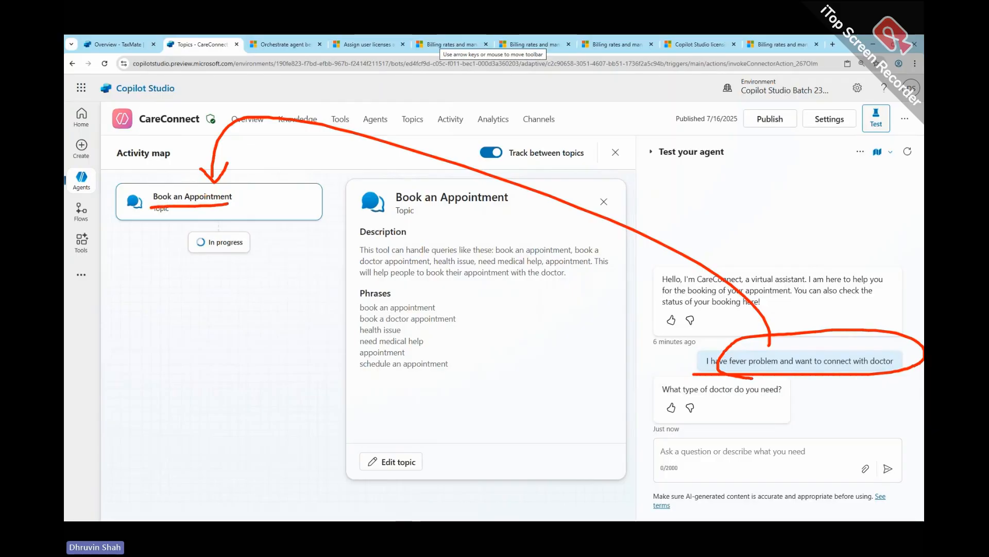
key("Escape")
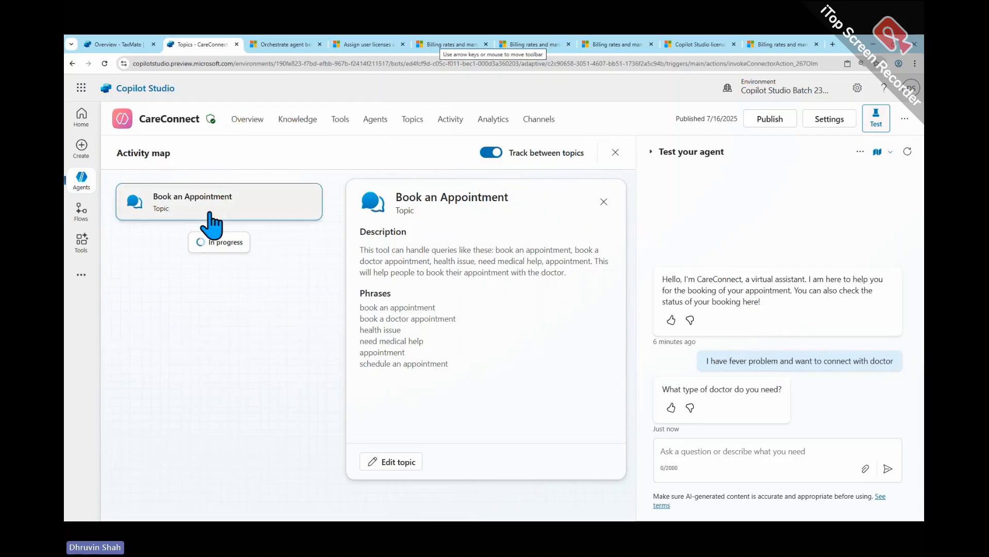
- Answer the agent's doctor type question with "Physician" and its emergency question with "No"
left_click(752, 449)
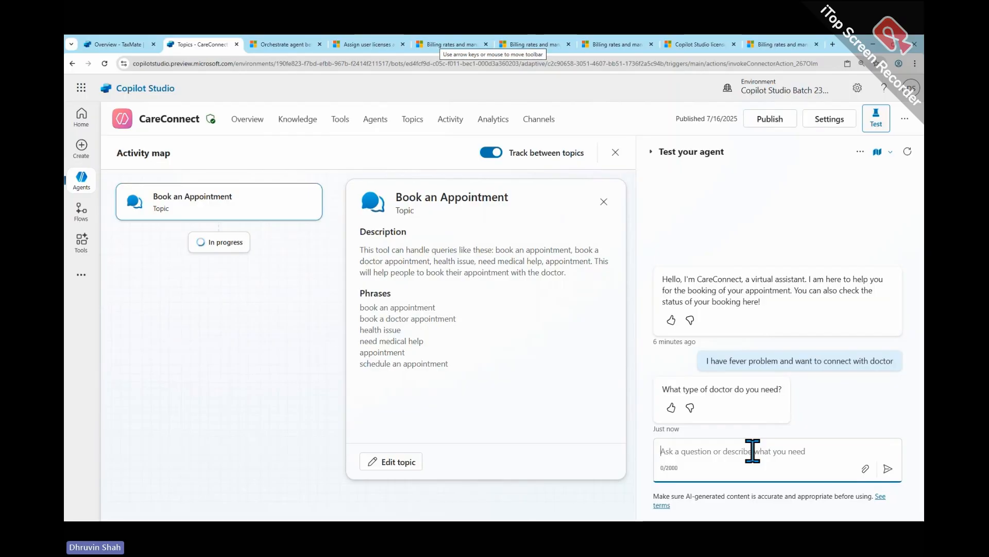
type("Physician")
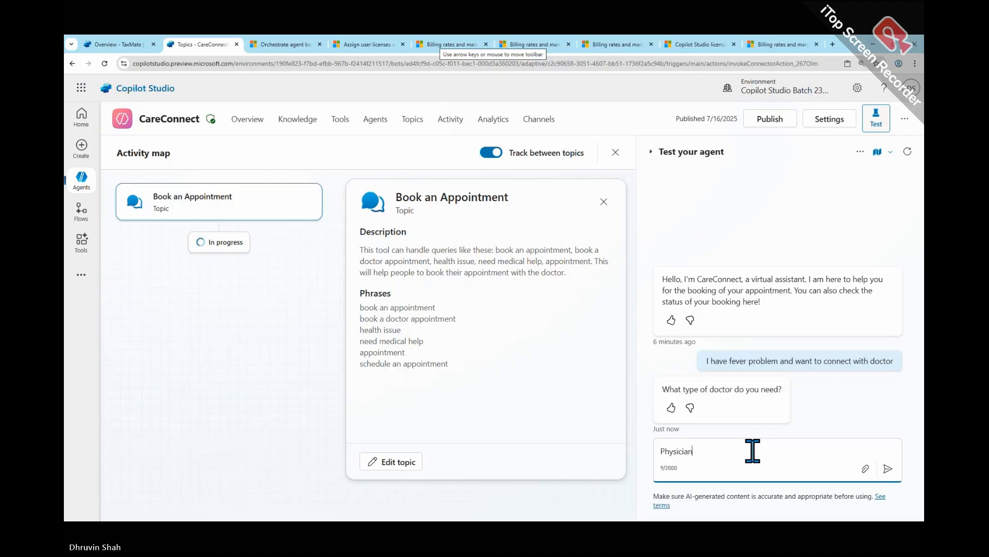
key("Return")
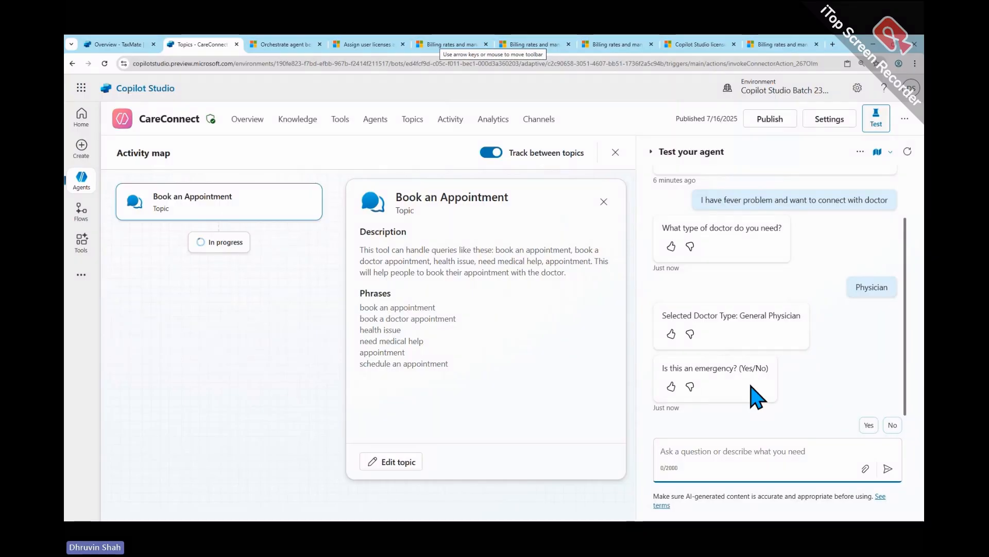
left_click(892, 425)
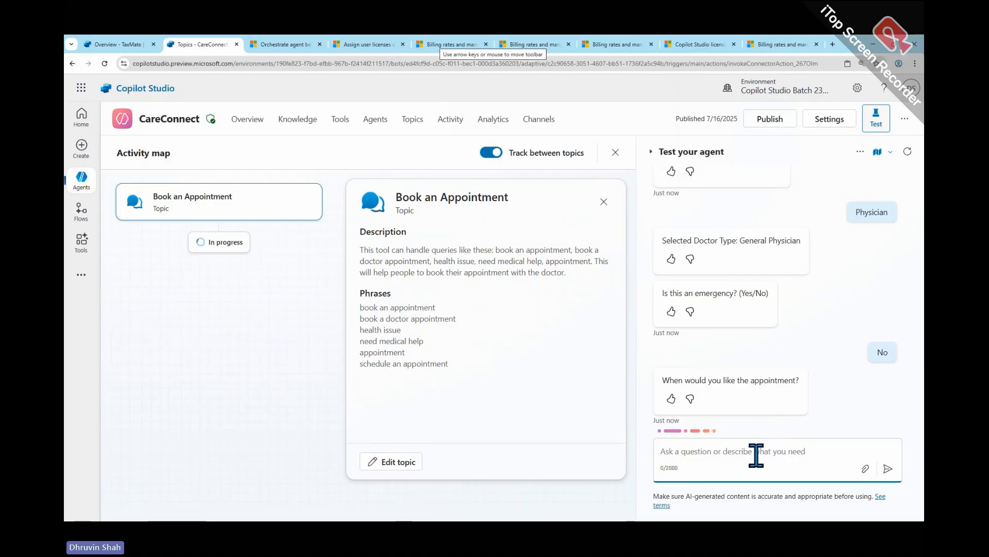
- Answer the appointment time question with "Yes", and the repeated question with "15 August 2025 at 5 pm"
type("Yes")
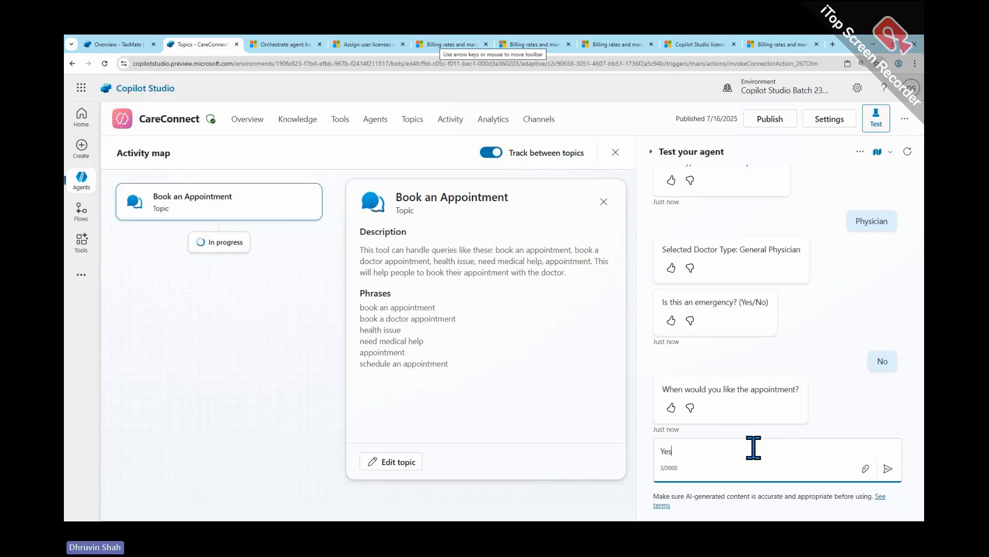
key("Return")
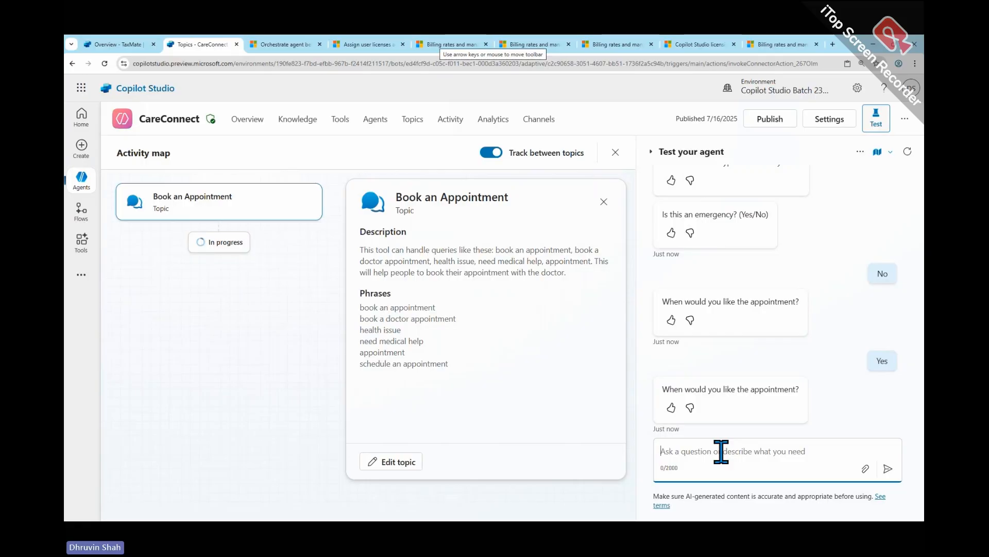
type("15 Aug ")
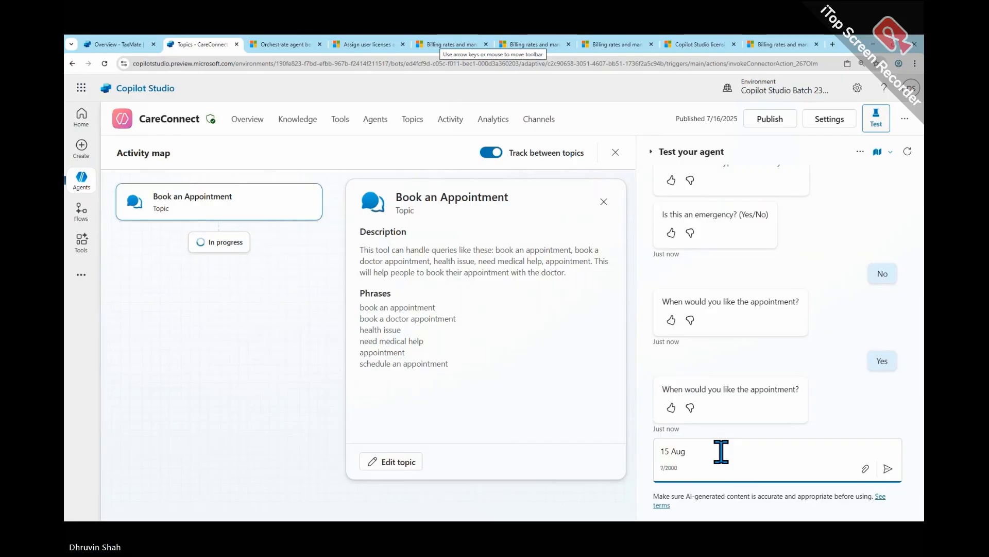
type("ust 20")
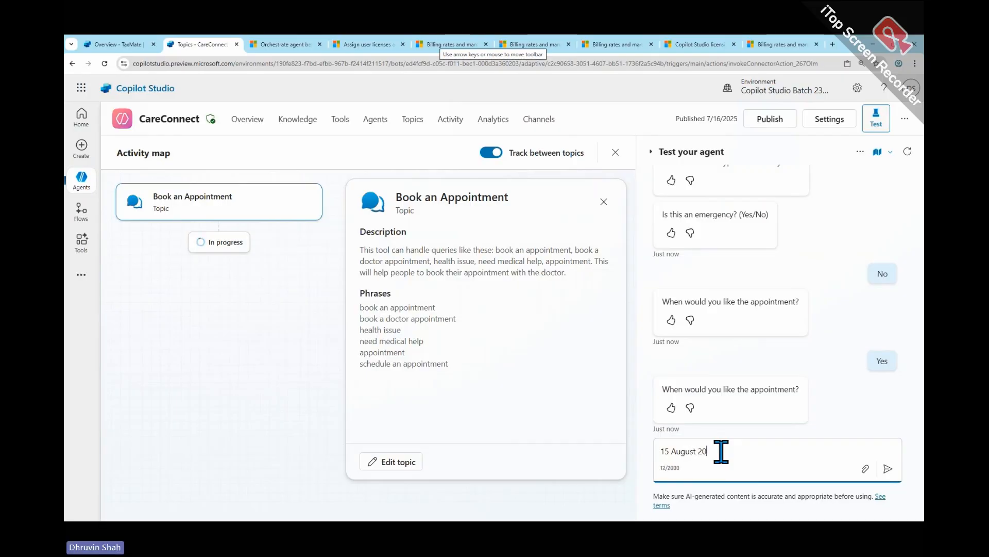
type("25 at 5 pm")
key("Return")
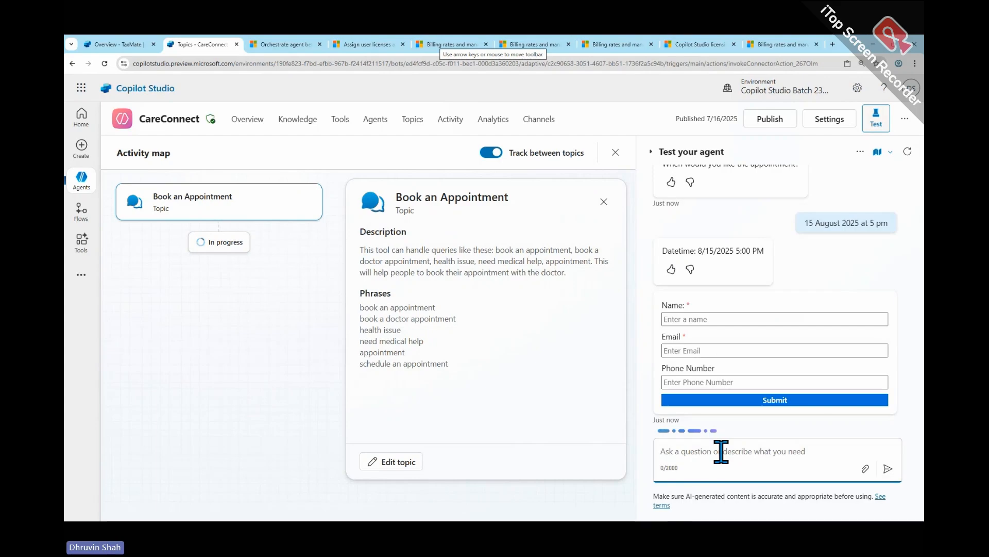
- Fill in the patient's name and e-mail on the booking card, leave the phone number empty, and submit it
left_click(707, 320)
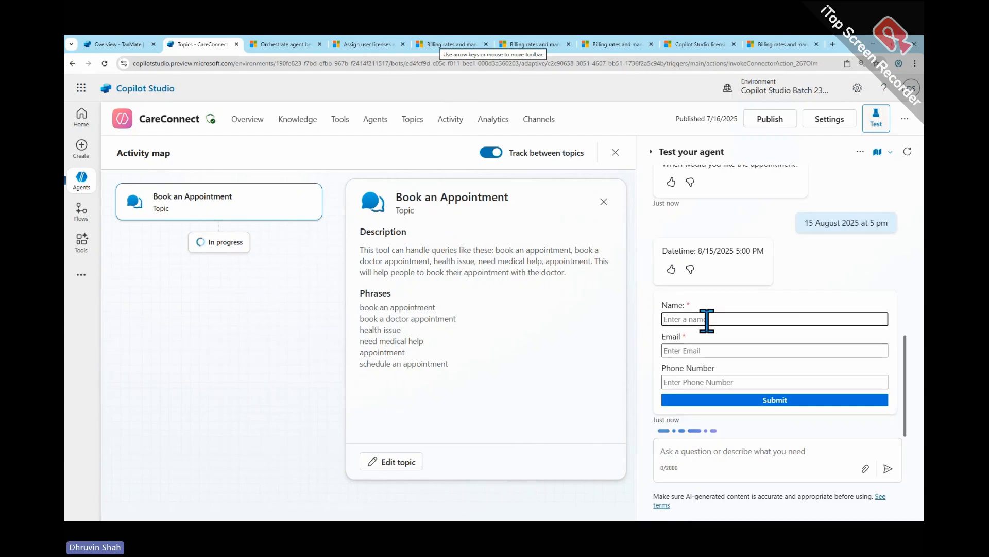
type("Dhruvin")
key("Tab")
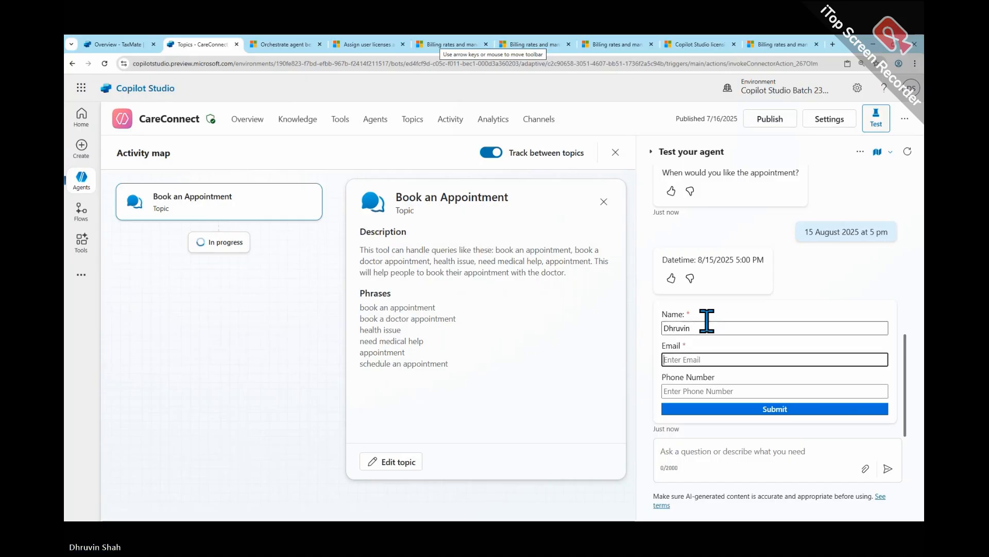
type("d@g,ail")
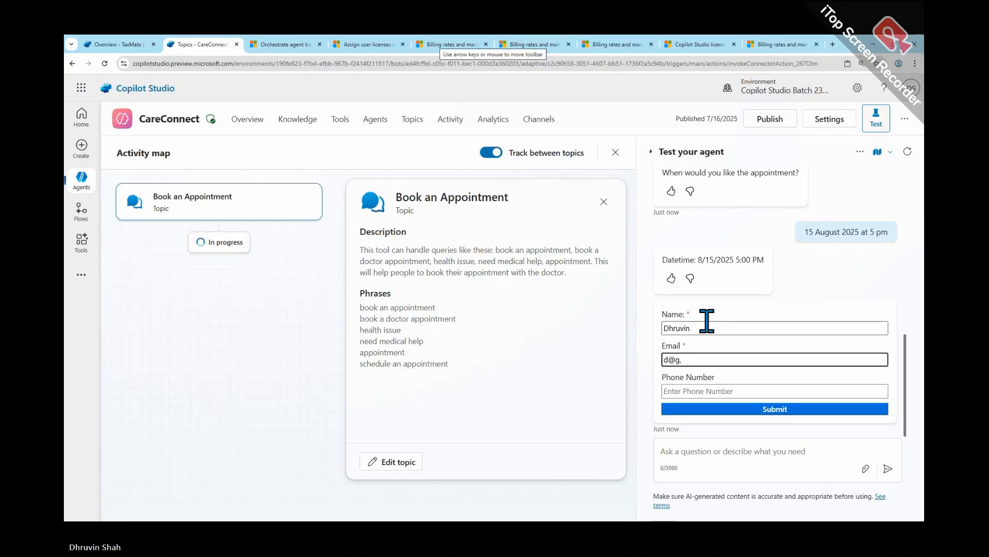
key("BackSpace")
type("mail.com")
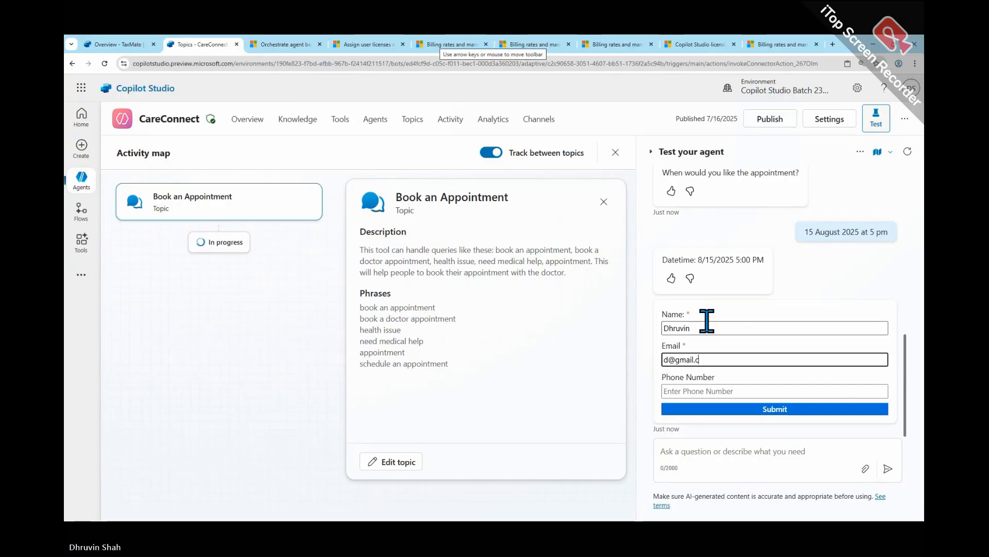
key("Tab")
left_click(772, 410)
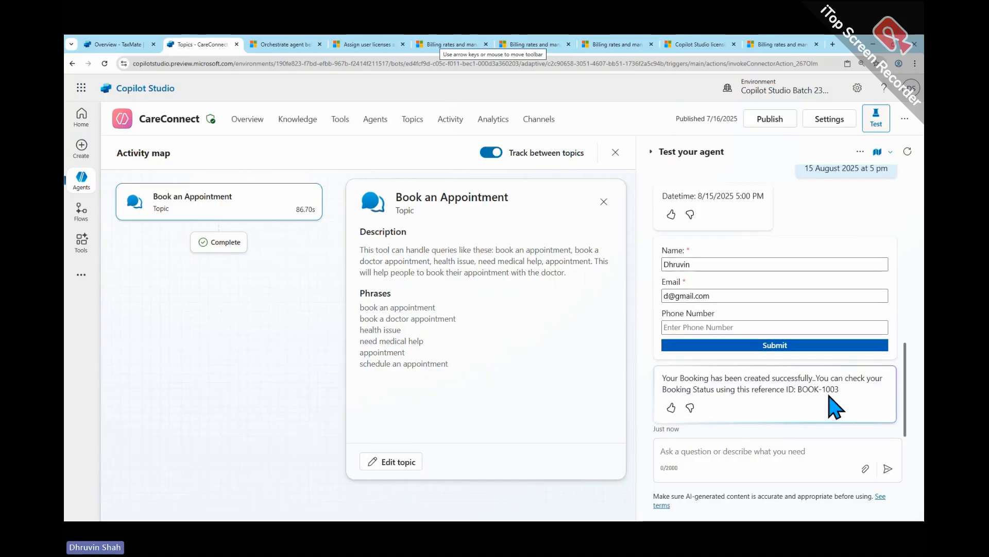
- Close and reopen the Book an Appointment topic's details in the activity map, and highlight the booking reference ID in the agent's reply
left_click(252, 211)
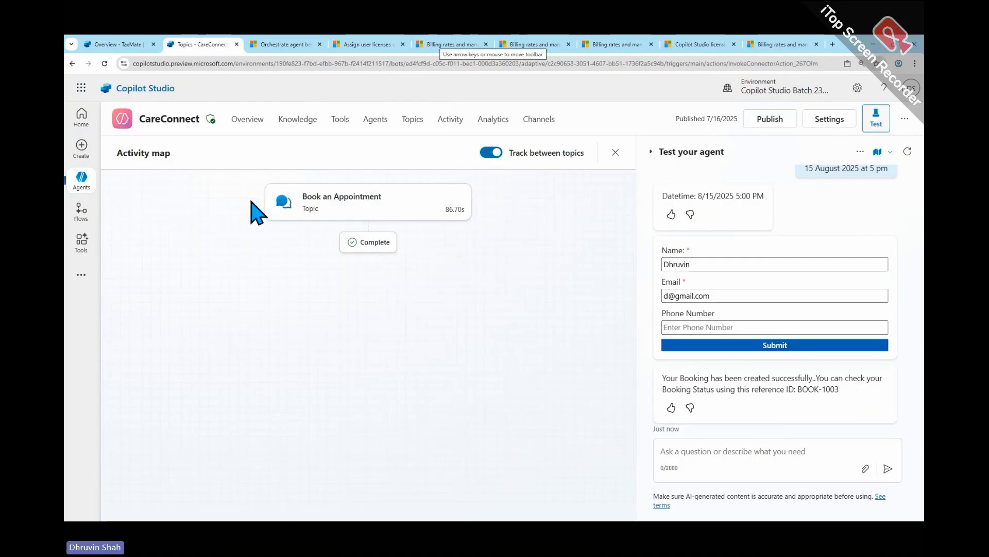
left_click(332, 210)
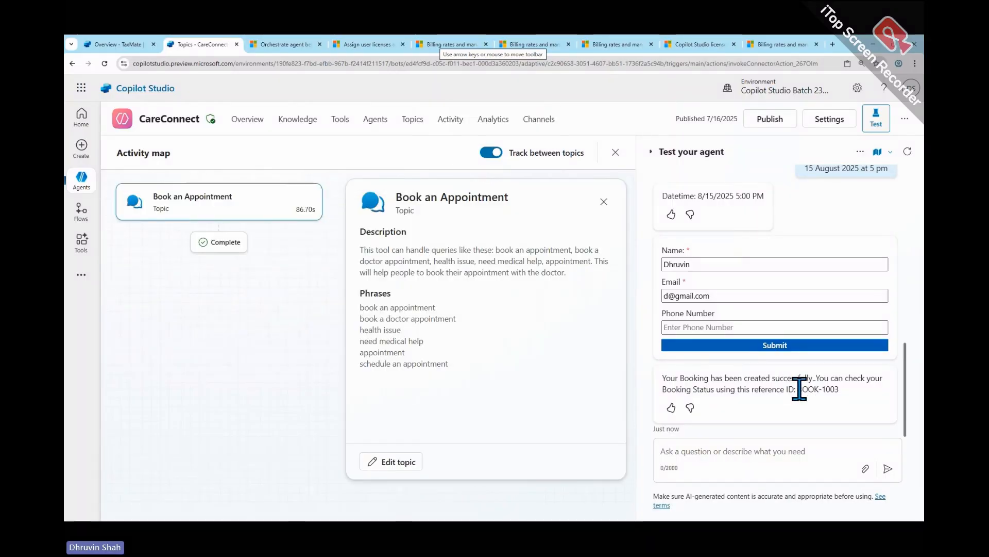
left_click_drag(798, 389, 860, 401)
key("ctrl+c")
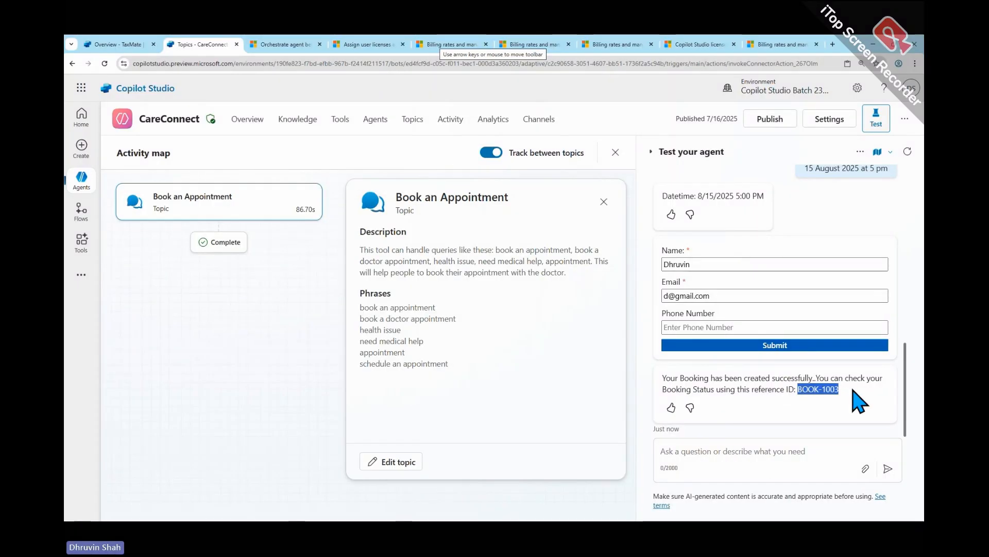
- Ask the test agent "Tell me the booking status"
left_click(758, 451)
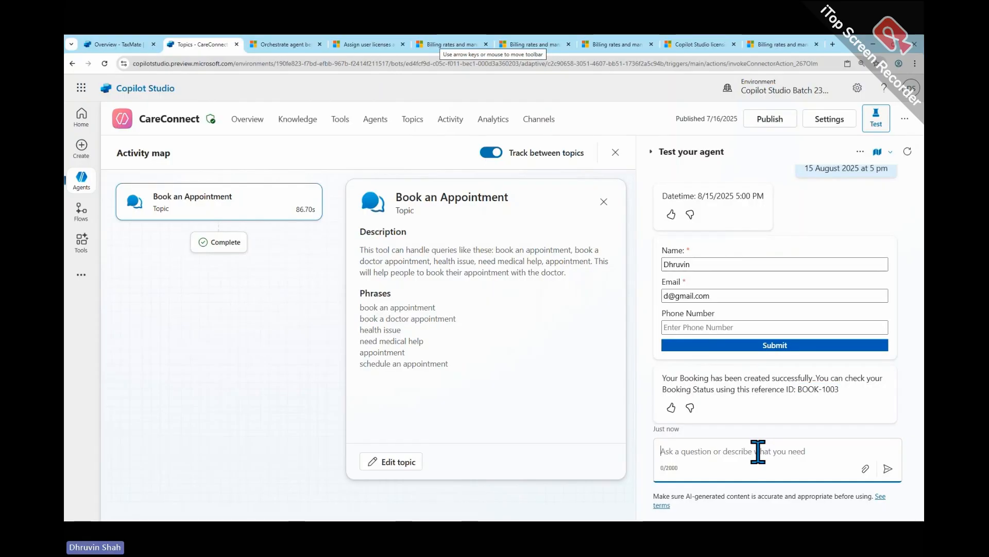
type("Tell me ")
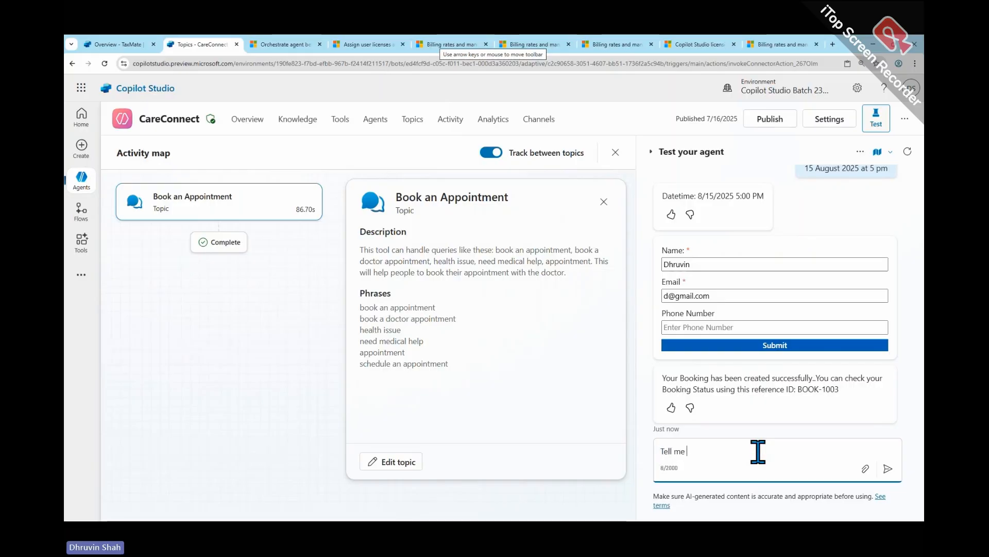
type("the b")
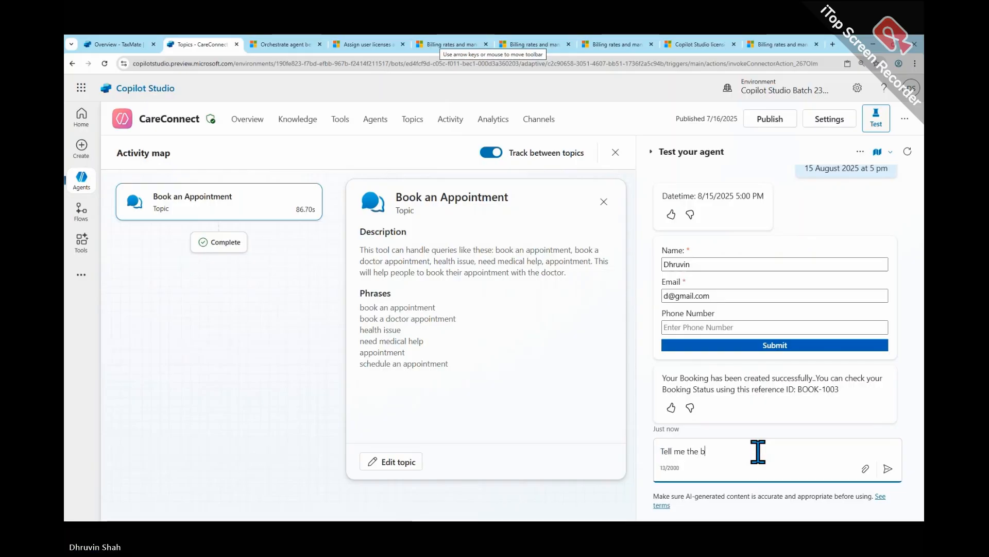
type("ooking ")
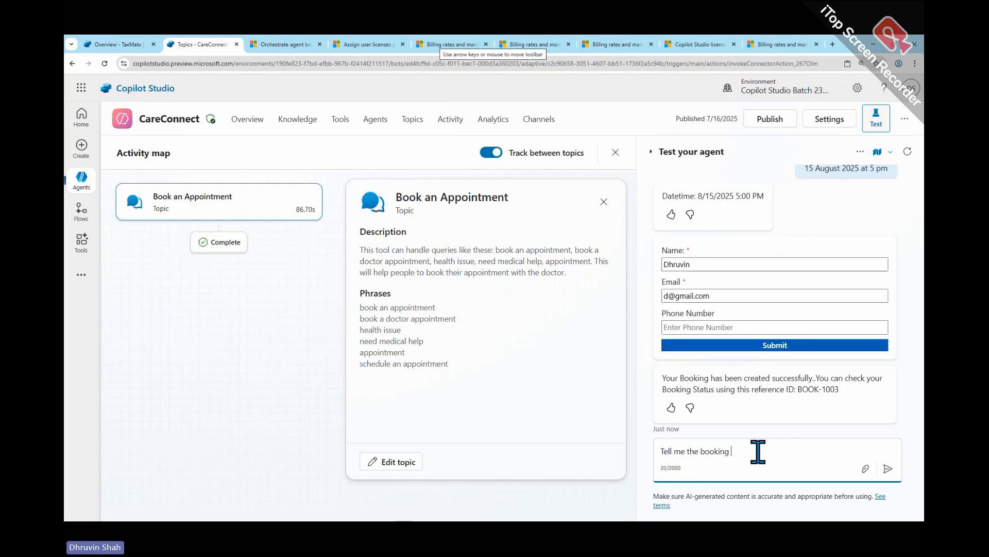
type("status")
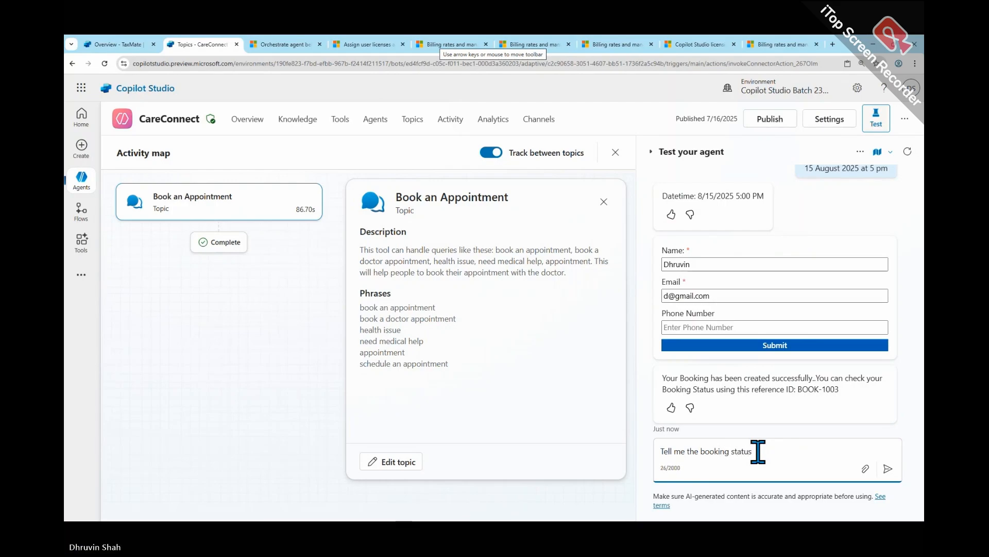
key("Return")
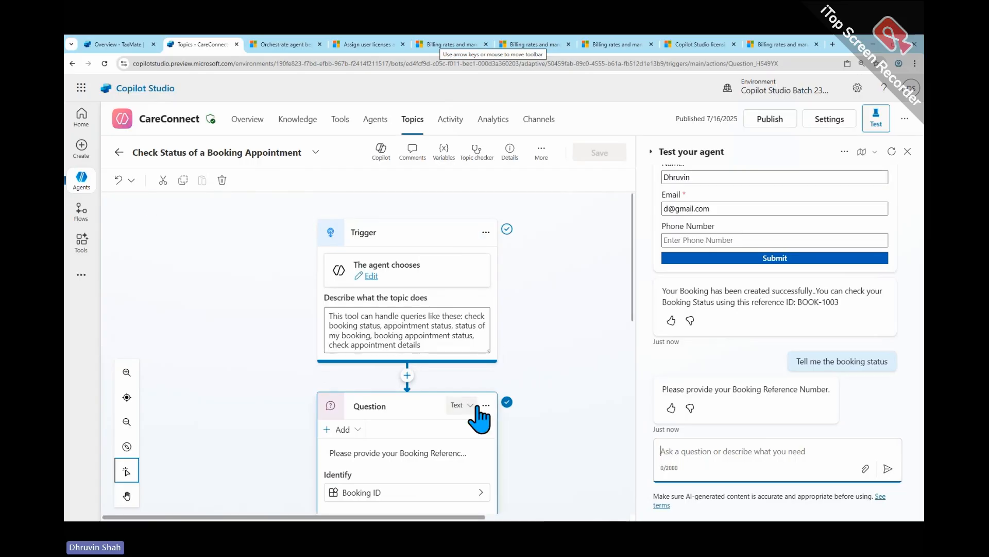
- Answer the agent's booking reference question with the copied booking reference ID, and review the Check Status of a Booking Appointment topic flow and the reply
scroll(458, 351, "down", 3)
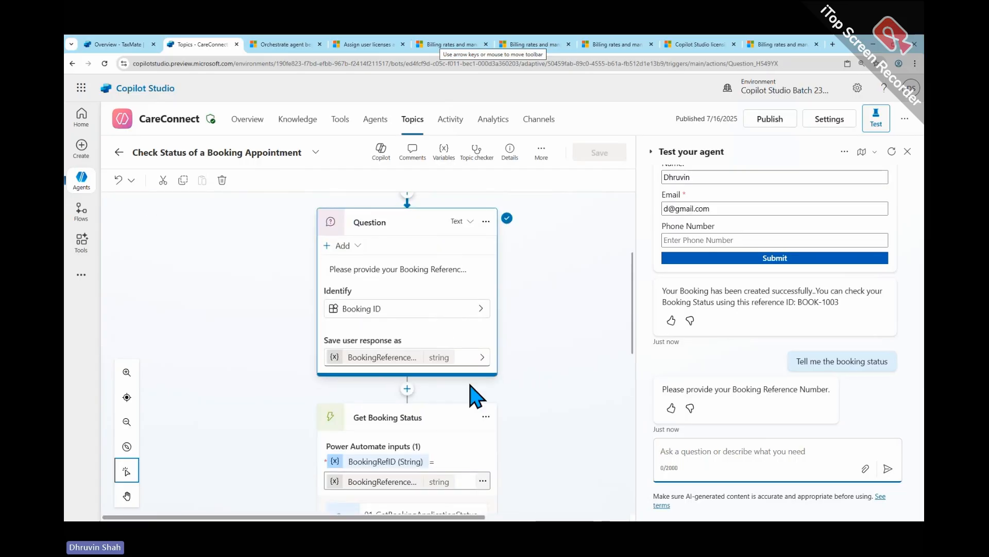
scroll(471, 394, "down", 1)
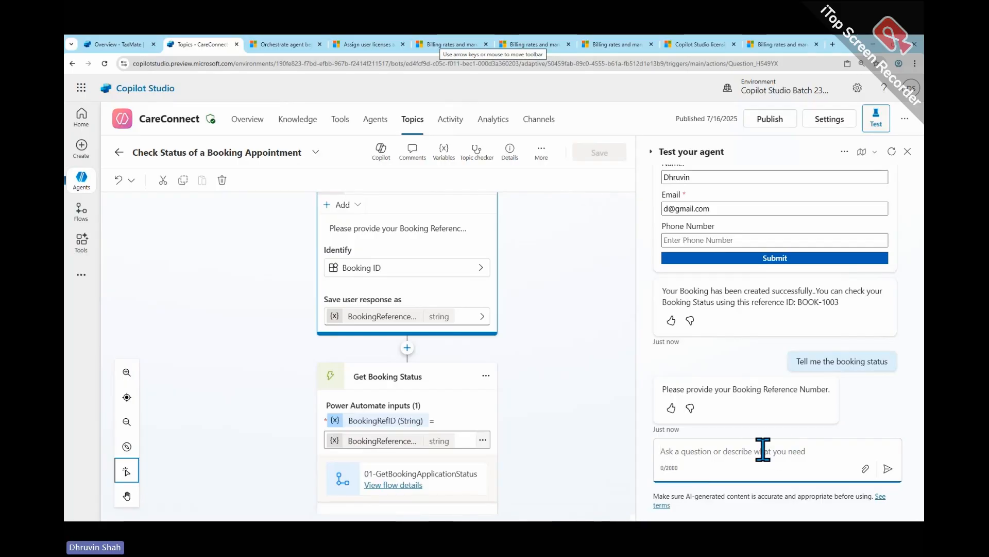
key("ctrl+v")
left_click(886, 469)
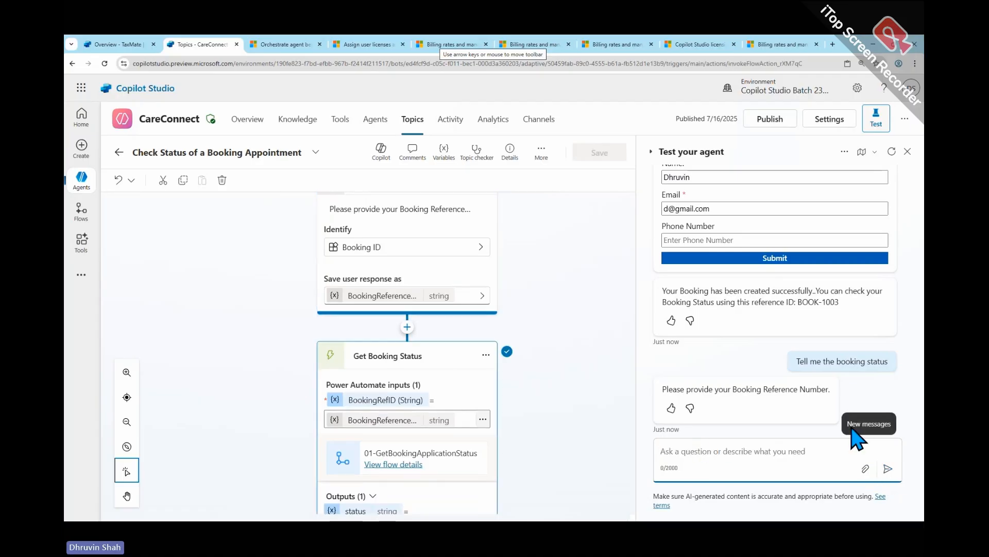
scroll(752, 435, "down", 2)
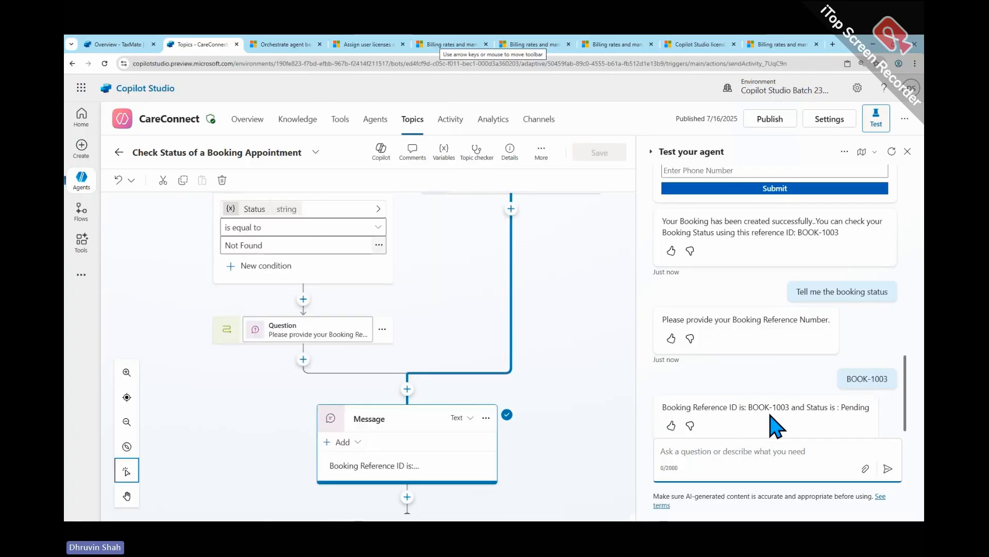
scroll(574, 217, "up", 4)
- Return to the topics list, reopen the activity map, and view and close the details of the Check Status of a Booking Appointment topic
left_click(119, 151)
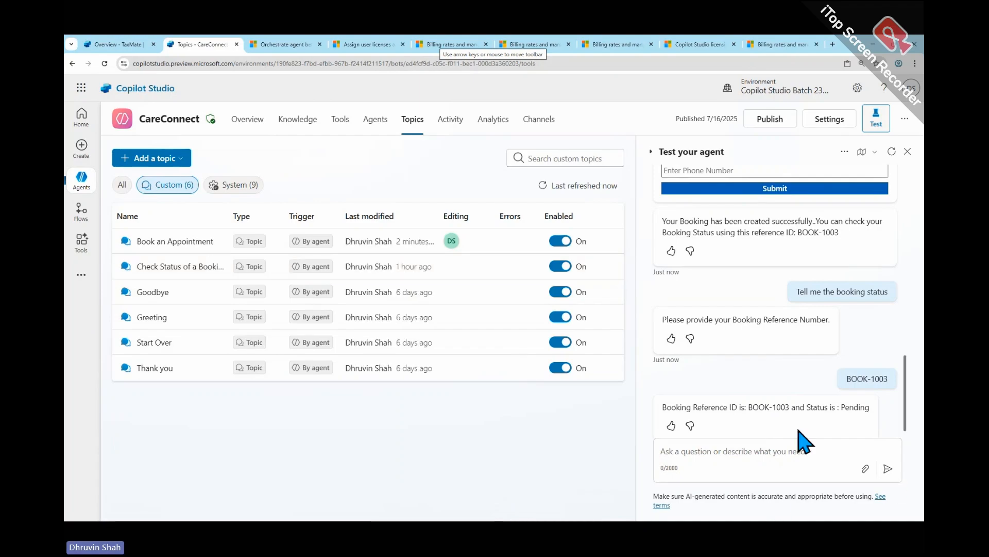
scroll(806, 441, "up", 10)
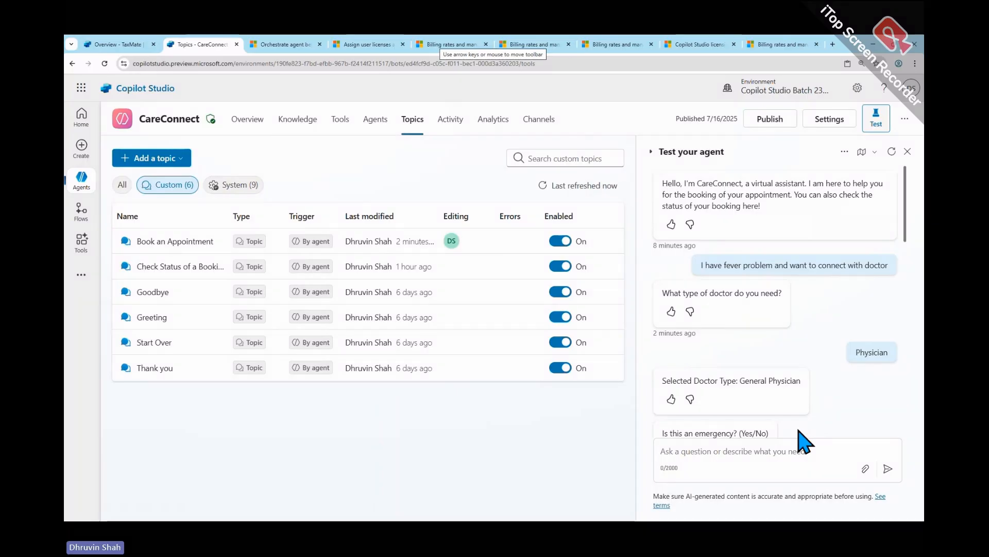
left_click(861, 152)
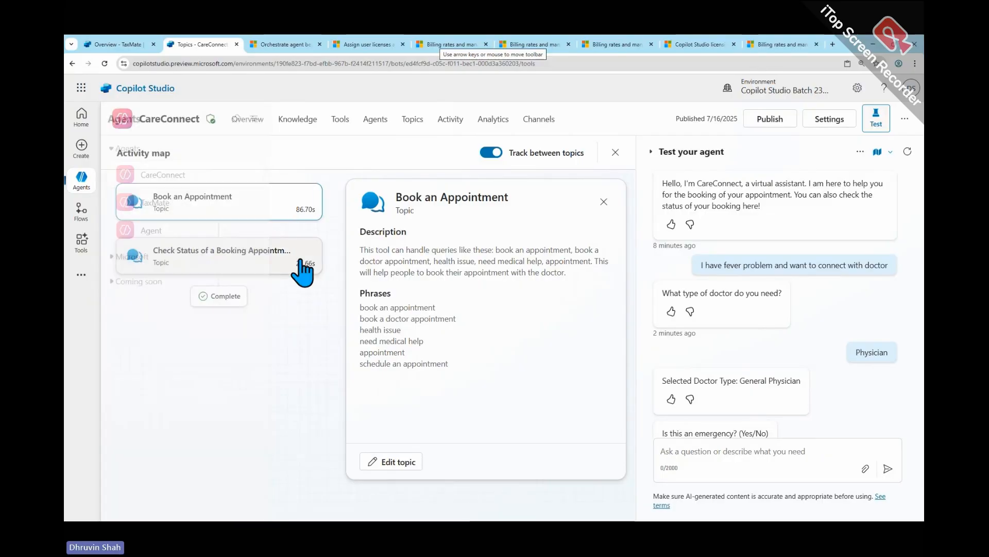
left_click(270, 253)
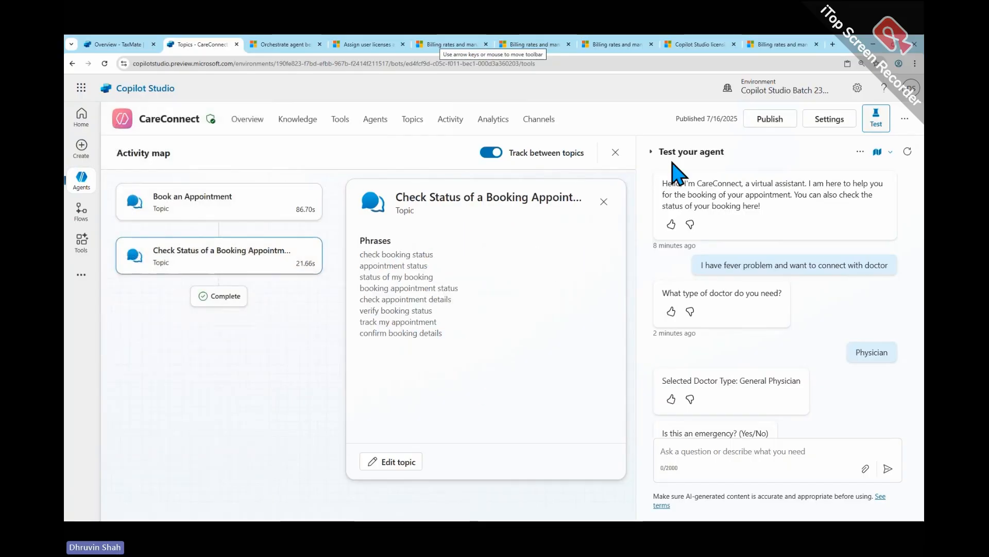
left_click(604, 202)
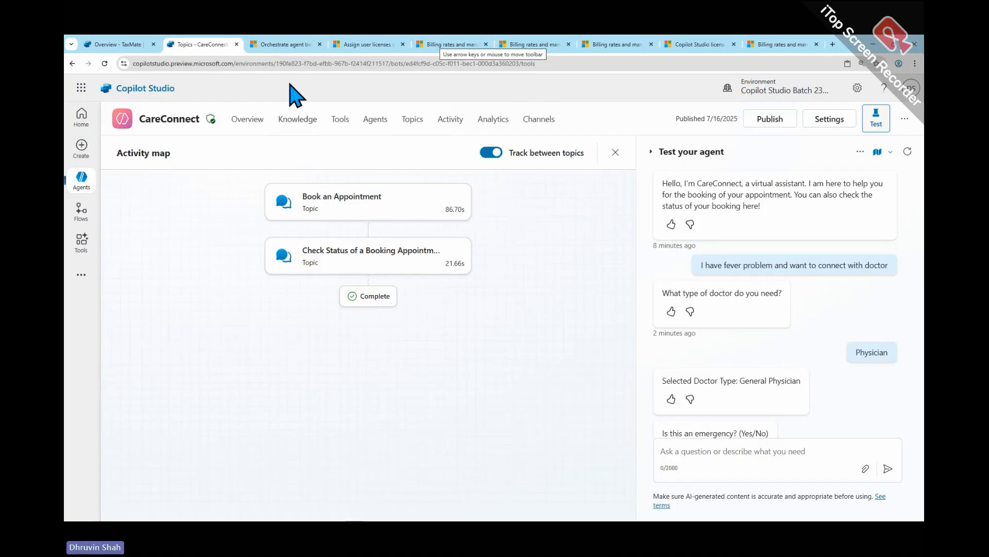
- In the orchestration documentation's comparison table, underline Topics and Knowledge, and circle Child and connected agents and Tools with arrows pointing to them
left_click(288, 45)
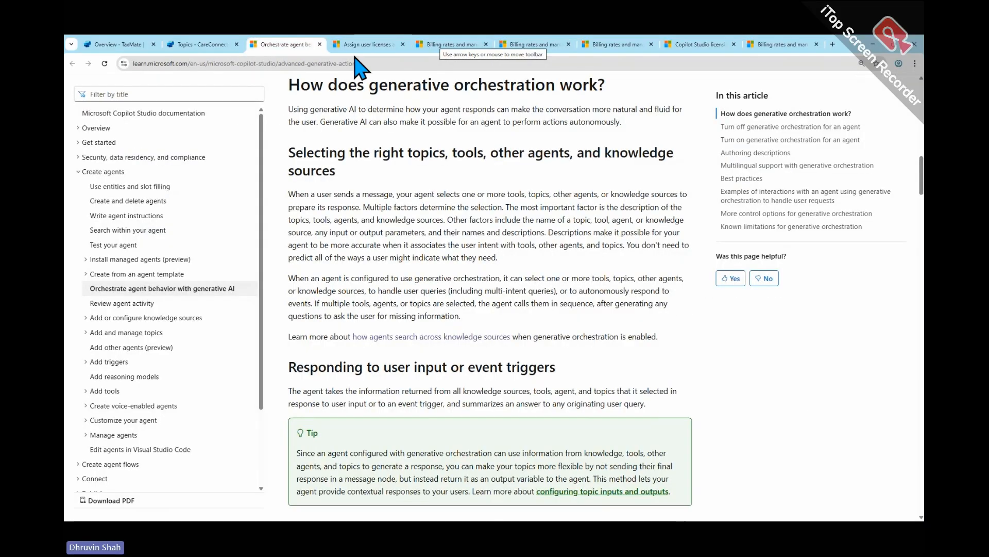
scroll(446, 233, "up", 10)
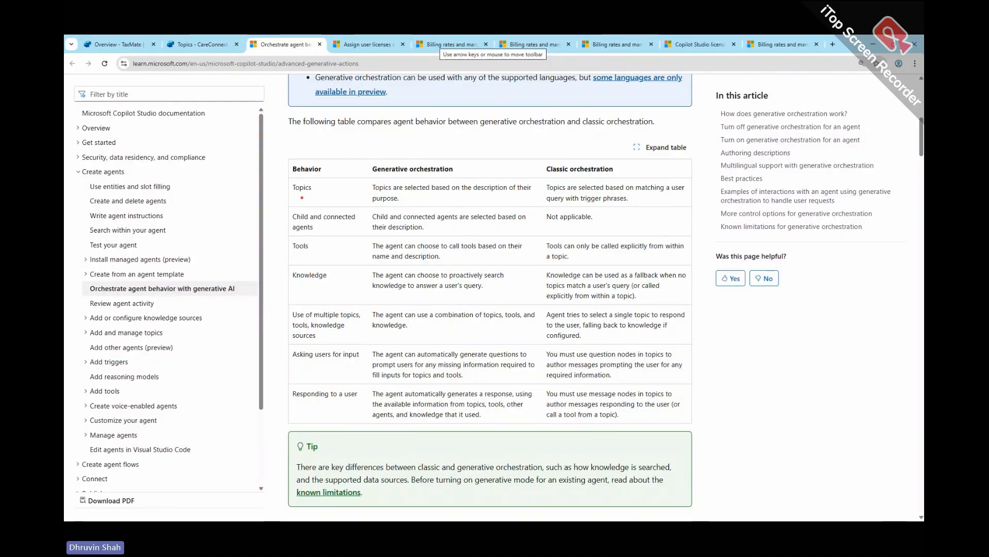
left_click_drag(289, 195, 328, 193)
left_click_drag(290, 287, 320, 286)
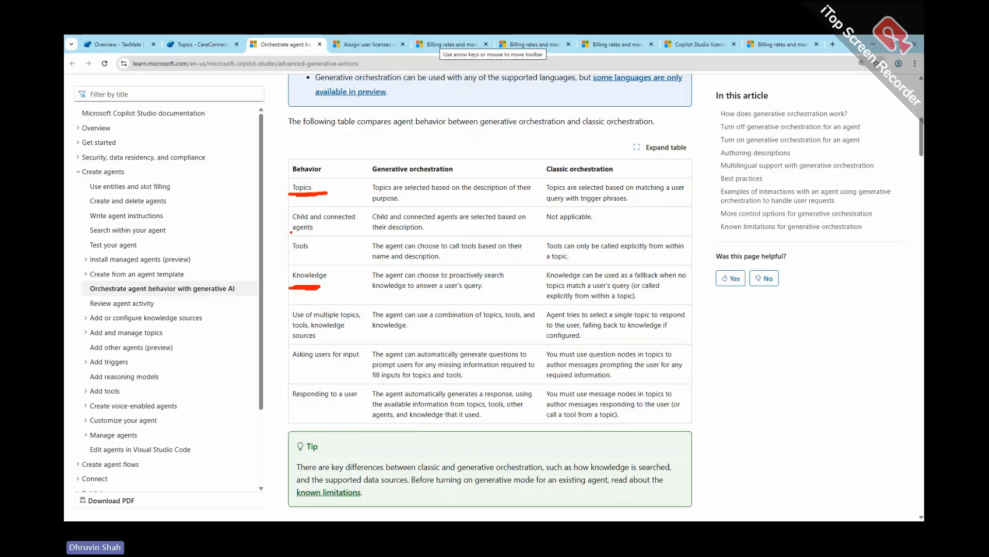
mouse_move(291, 233)
left_mouse_down()
mouse_move(285, 221)
mouse_move(318, 253)
left_mouse_up()
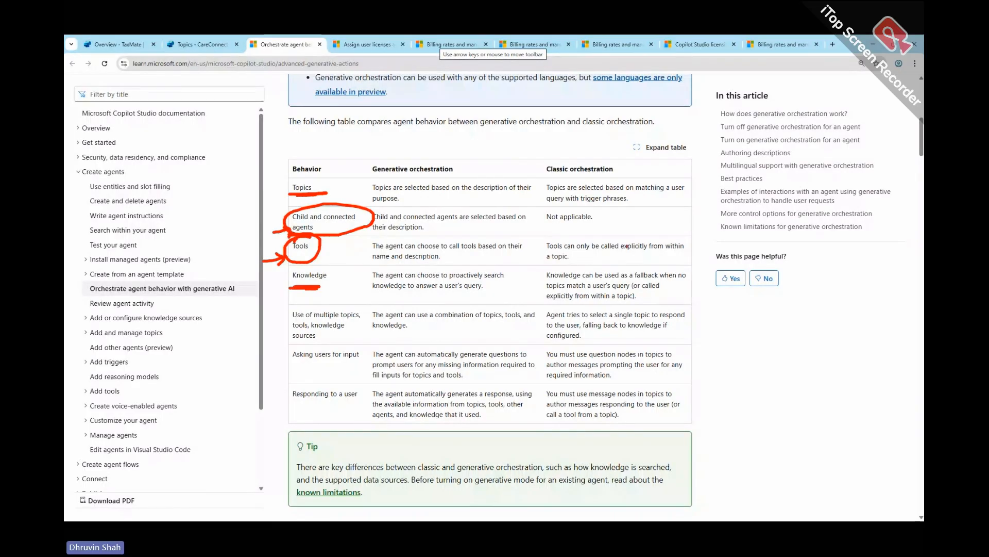
- Mark the classic orchestration limits for connected agents and tools with crosses, draw a line between the two orchestration columns, and circle both headings
mouse_move(541, 221)
left_mouse_down()
mouse_move(590, 229)
mouse_move(537, 209)
mouse_move(650, 252)
left_mouse_up()
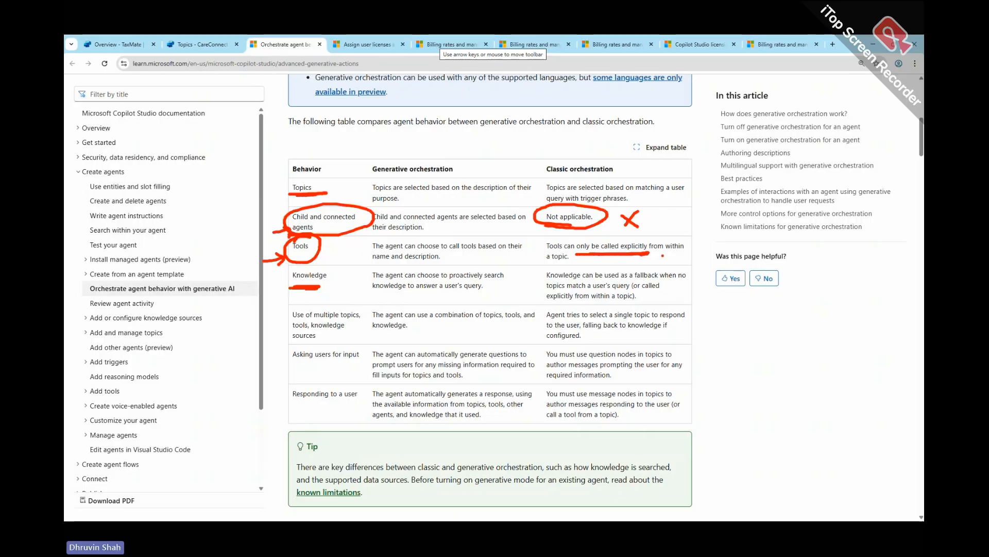
left_click_drag(695, 250, 704, 250)
left_click_drag(533, 137, 538, 305)
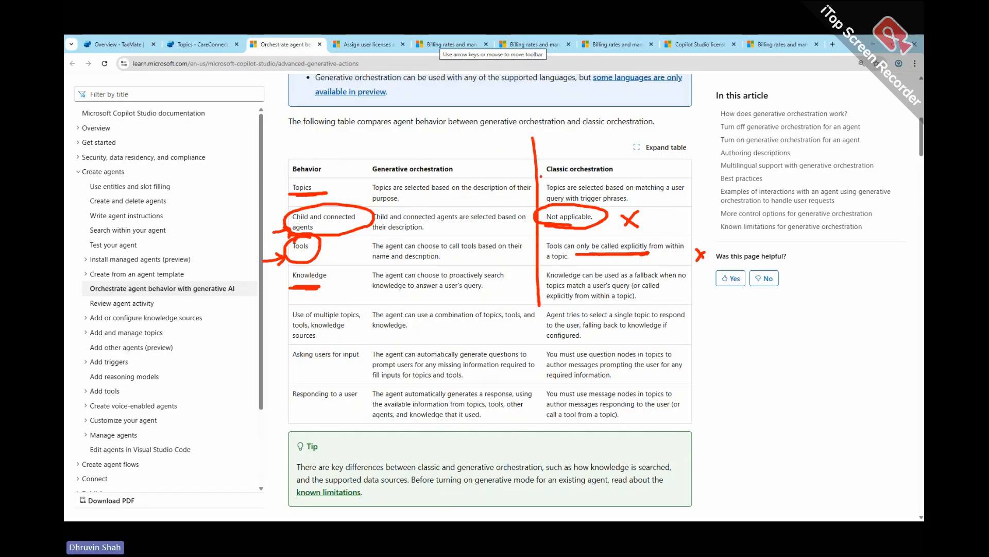
mouse_move(541, 176)
left_mouse_down()
mouse_move(593, 181)
mouse_move(544, 174)
left_mouse_up()
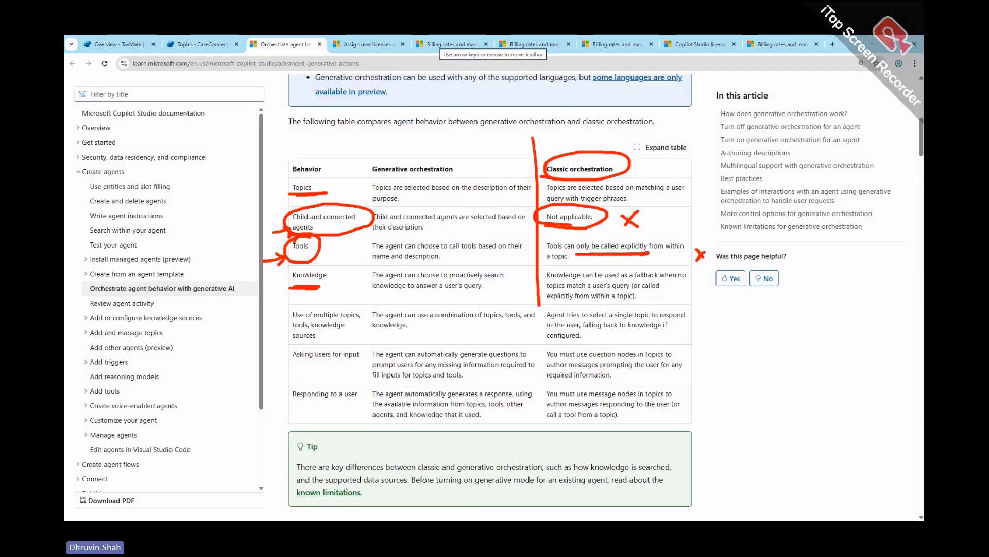
mouse_move(376, 178)
left_mouse_down()
mouse_move(489, 171)
mouse_move(405, 177)
left_mouse_up()
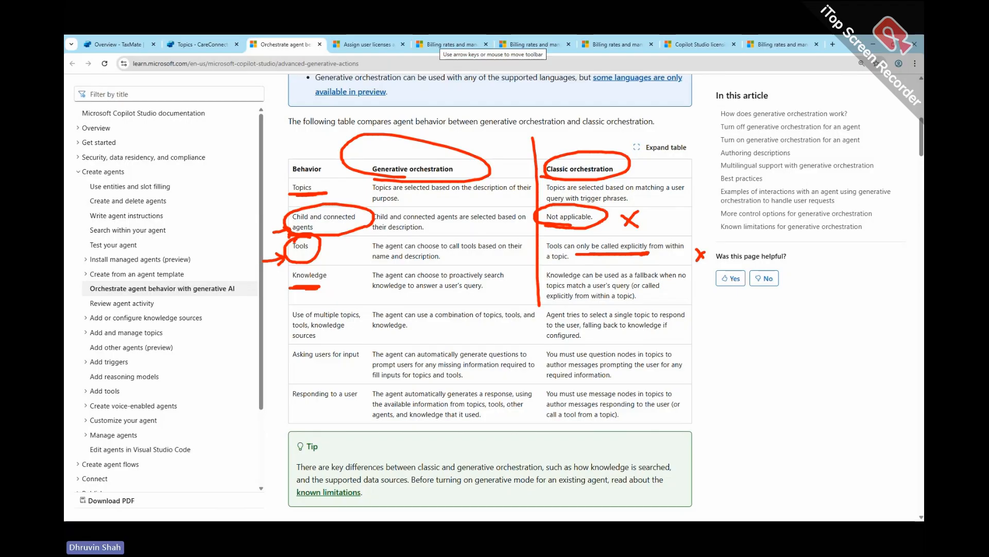
- Switch back to CareConnect, open its overview, and frame the Orchestration setting with a red rectangle and an arrow pointing to it
left_click(188, 46)
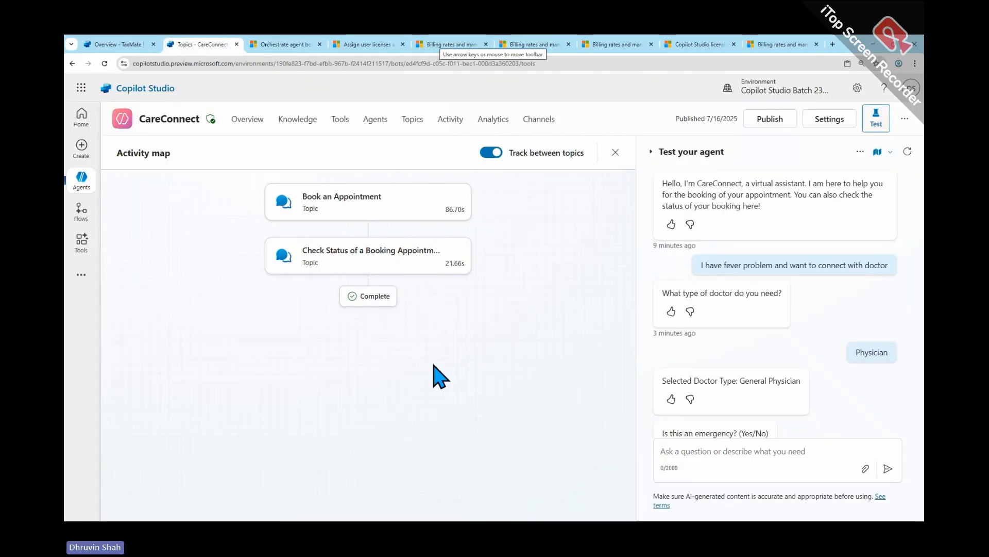
left_click(258, 136)
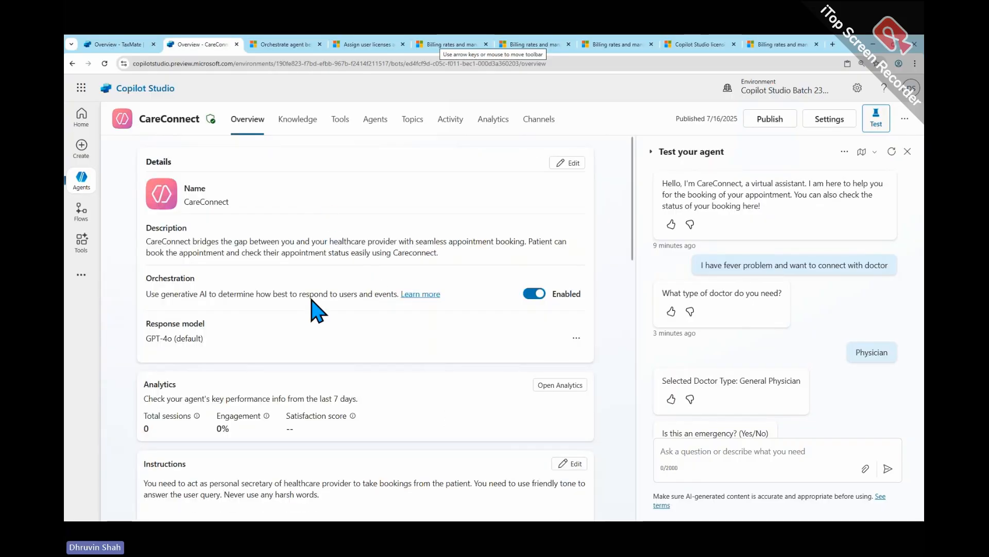
mouse_move(147, 264)
left_mouse_down()
mouse_move(194, 280)
mouse_move(597, 317)
left_mouse_up()
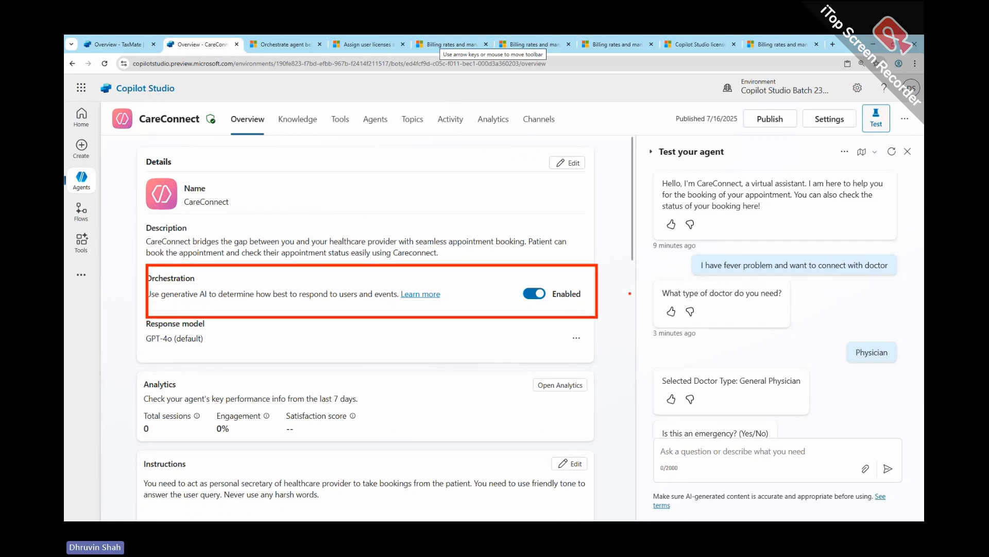
mouse_move(675, 267)
left_mouse_down()
mouse_move(600, 295)
mouse_move(631, 311)
left_mouse_up()
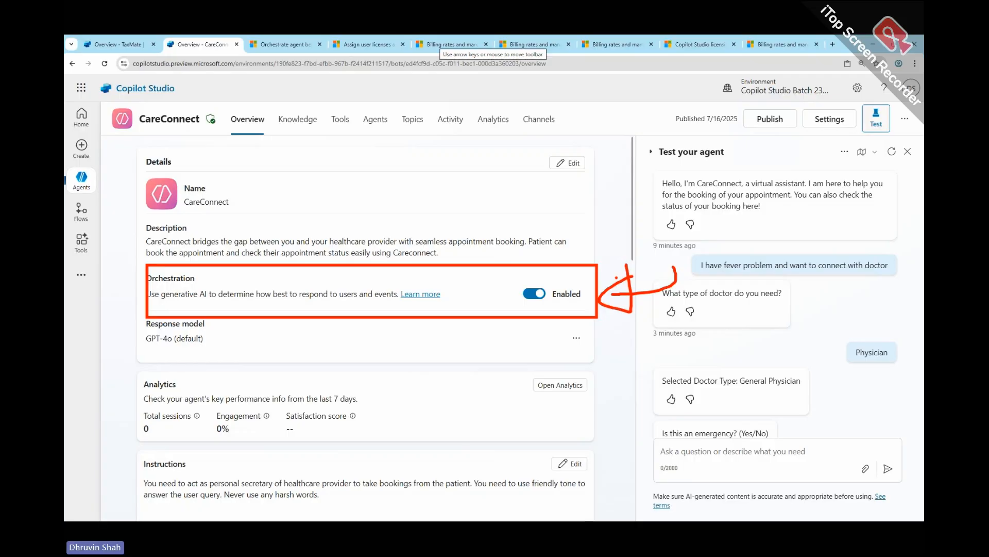
- Frame the agent's Instructions section in red, add four small arrows and a brace beside it, and clear the annotations
scroll(303, 316, "down", 3)
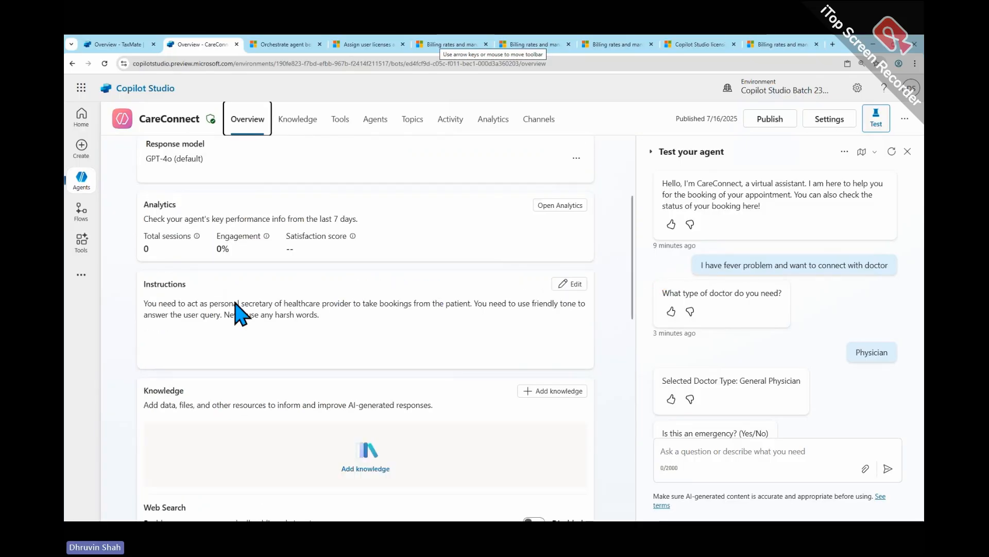
scroll(236, 307, "down", 2)
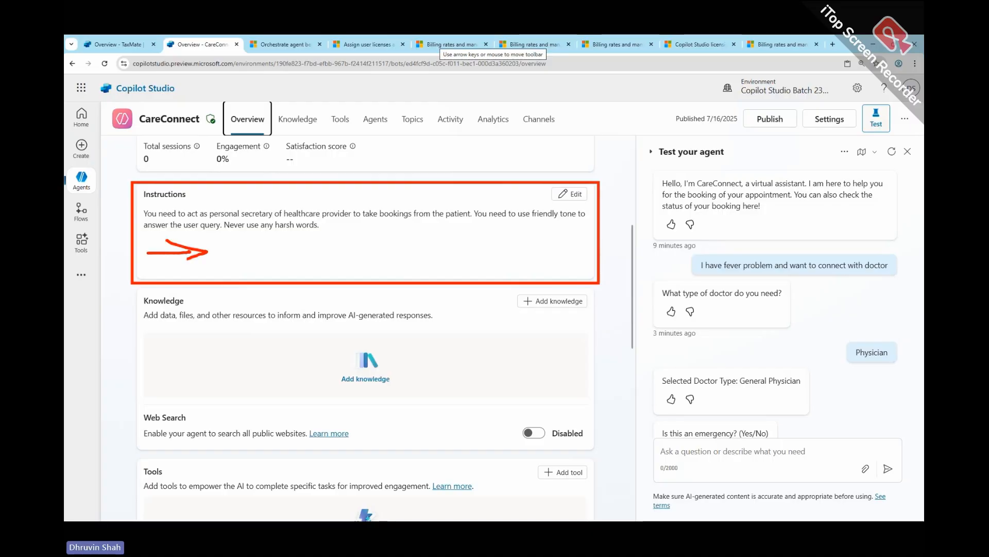
mouse_move(225, 269)
left_mouse_down()
mouse_move(274, 266)
mouse_move(258, 278)
left_mouse_up()
mouse_move(331, 268)
left_mouse_down()
mouse_move(373, 269)
mouse_move(367, 276)
left_mouse_up()
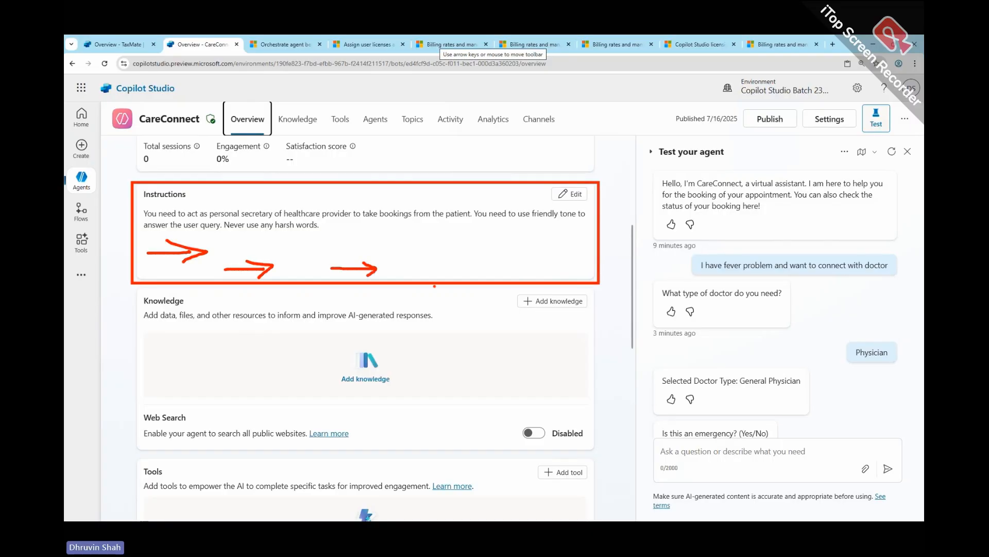
mouse_move(434, 287)
left_mouse_down()
mouse_move(474, 289)
mouse_move(468, 295)
left_mouse_up()
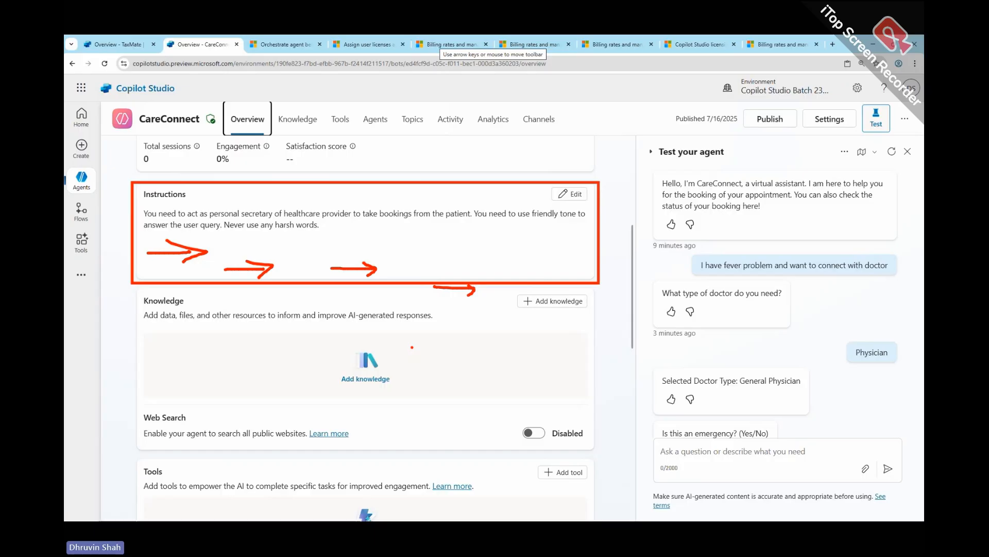
mouse_move(598, 177)
left_mouse_down()
mouse_move(615, 179)
mouse_move(630, 257)
mouse_move(610, 282)
left_mouse_up()
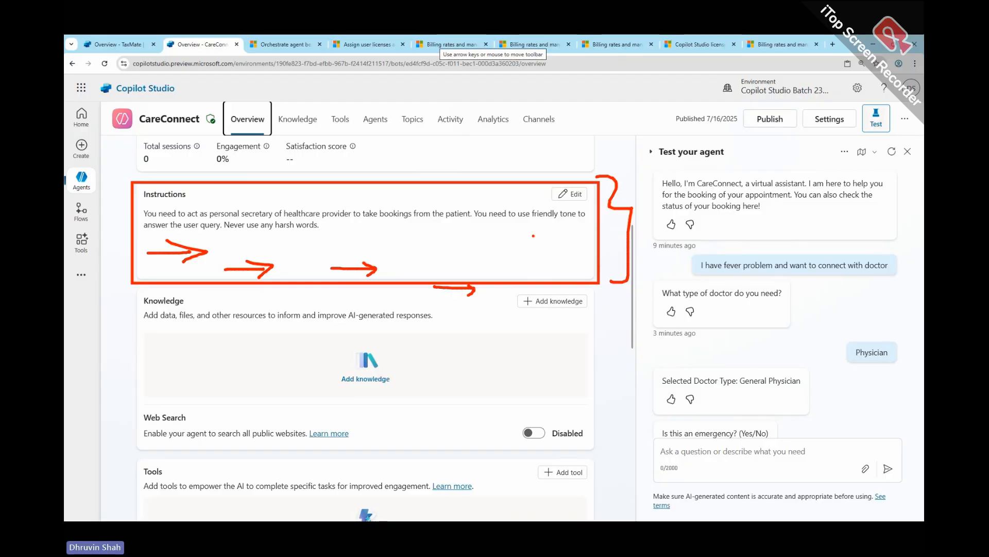
key("Escape")
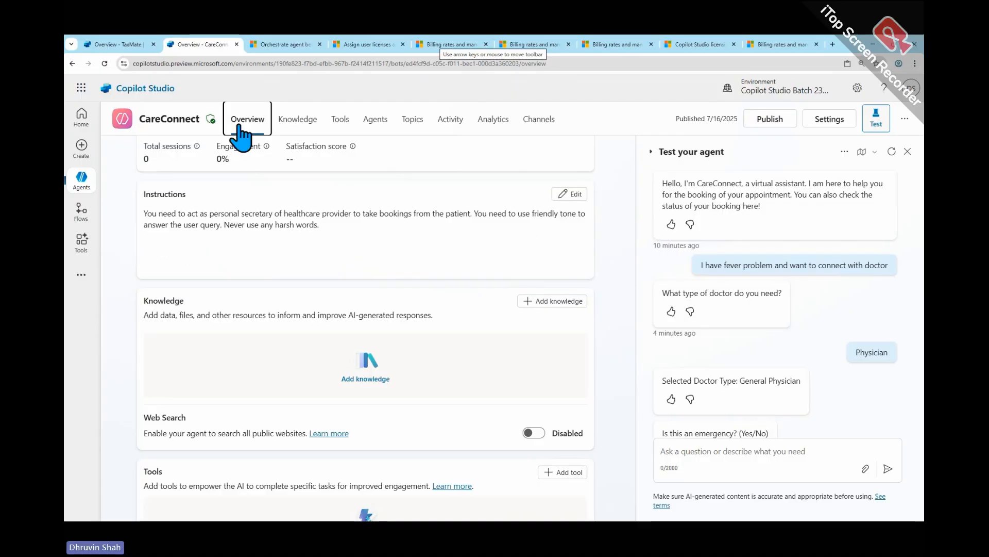
- Switch from the CareConnect overview to the TaxMate agent's overview
left_click(239, 125)
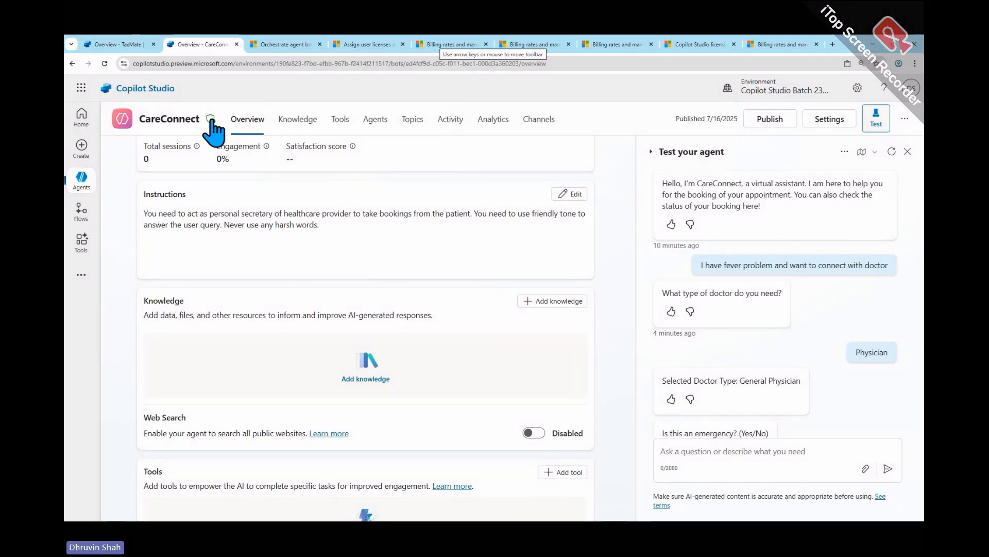
left_click(131, 45)
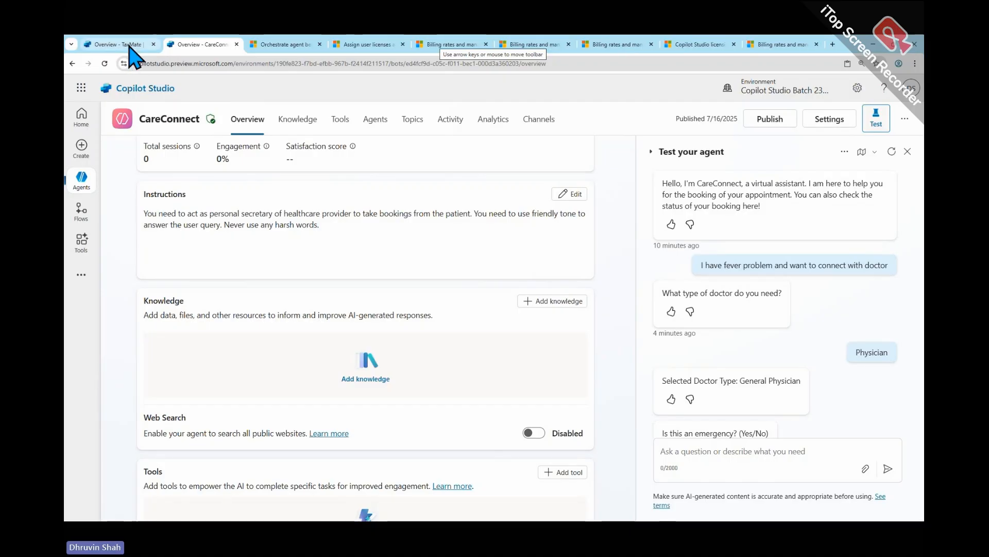
- Open TaxMate's Tools page, circle the Tools heading in red, draw a rectangle with an arrow below it, and clear the annotations
left_click(223, 124)
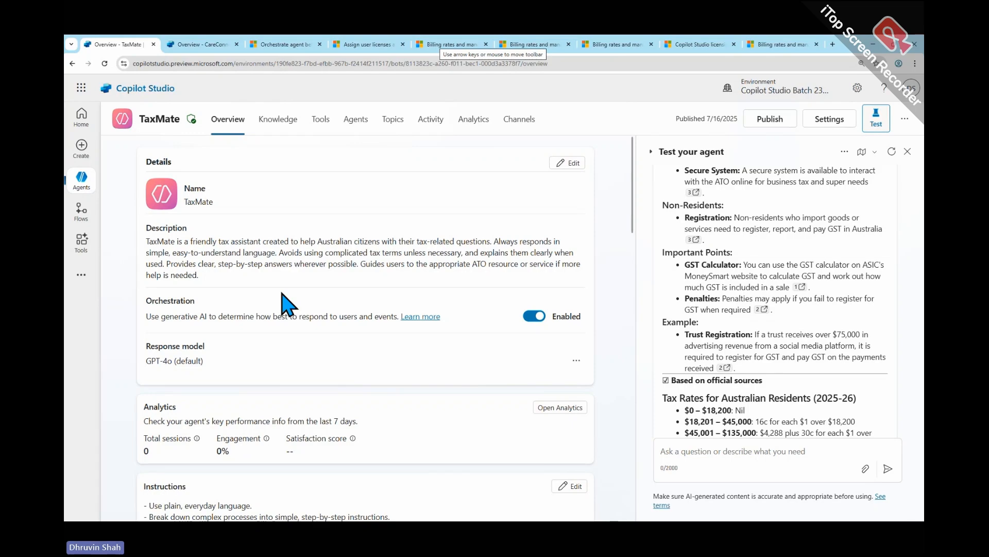
left_click(324, 125)
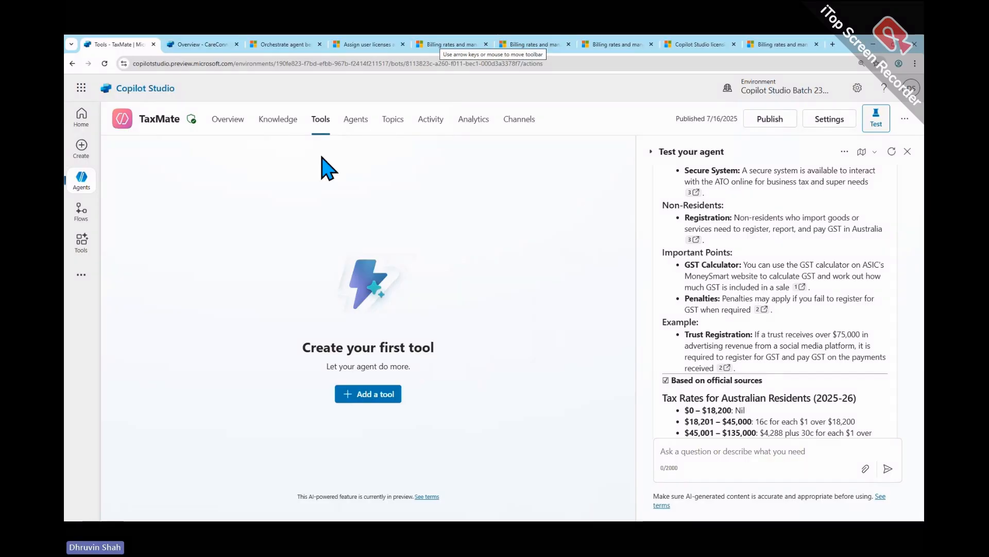
key("ctrl+2")
left_click_drag(326, 102, 311, 120)
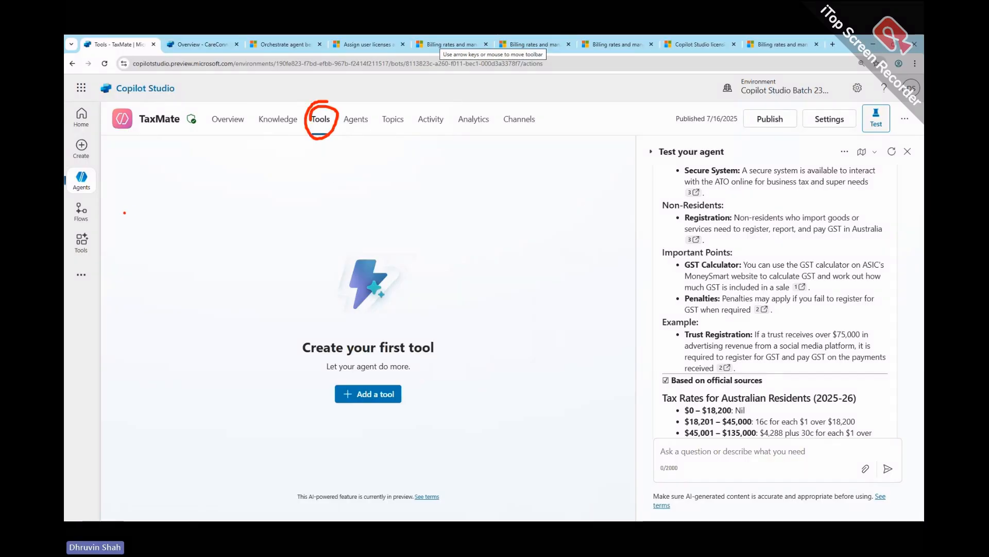
mouse_move(157, 185)
left_mouse_down()
mouse_move(158, 201)
mouse_move(182, 221)
left_mouse_up()
mouse_move(167, 281)
left_mouse_down()
mouse_move(209, 230)
mouse_move(211, 259)
left_mouse_up()
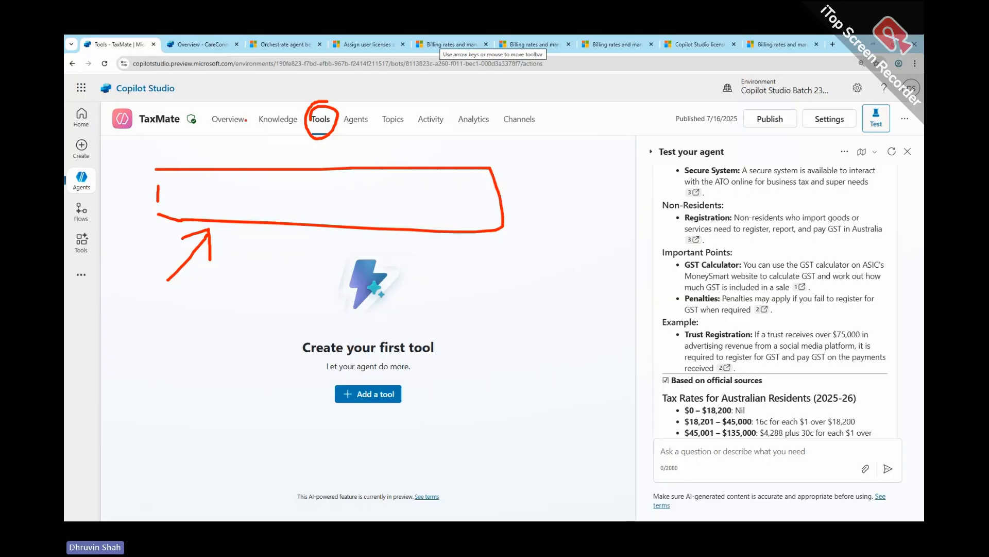
key("Escape")
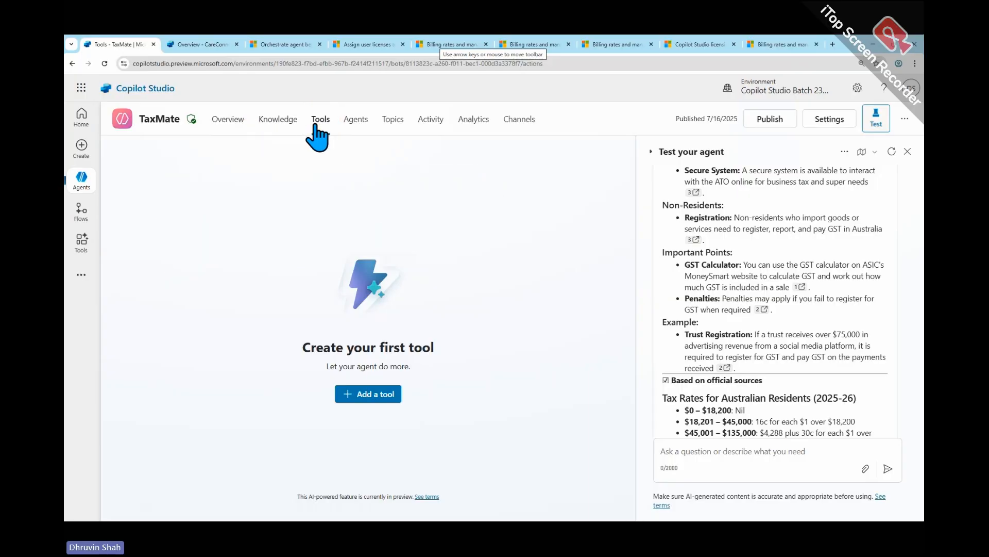
- Review TaxMate's Agents and Topics pages, and compare them with CareConnect's Tools, Agents and Topics pages
left_click(351, 123)
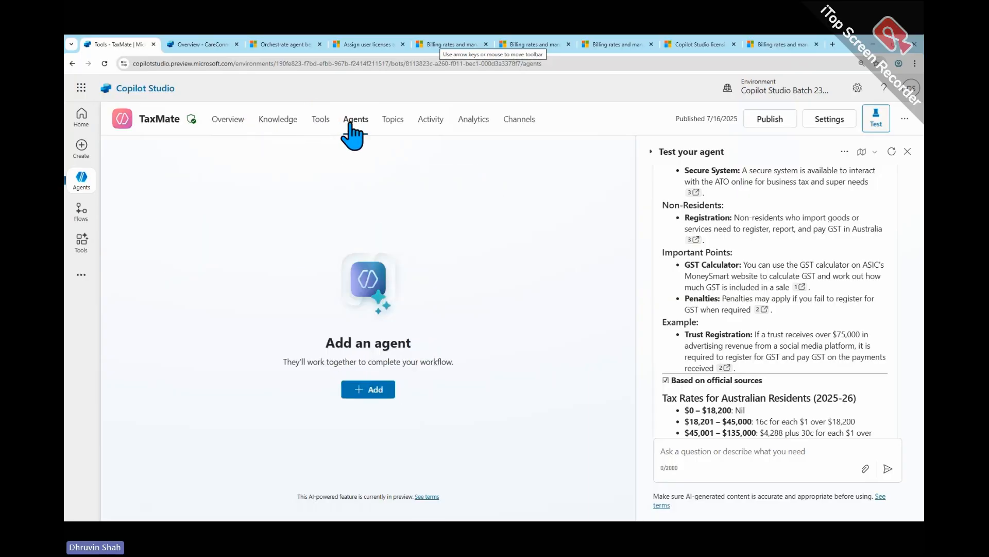
left_click(387, 121)
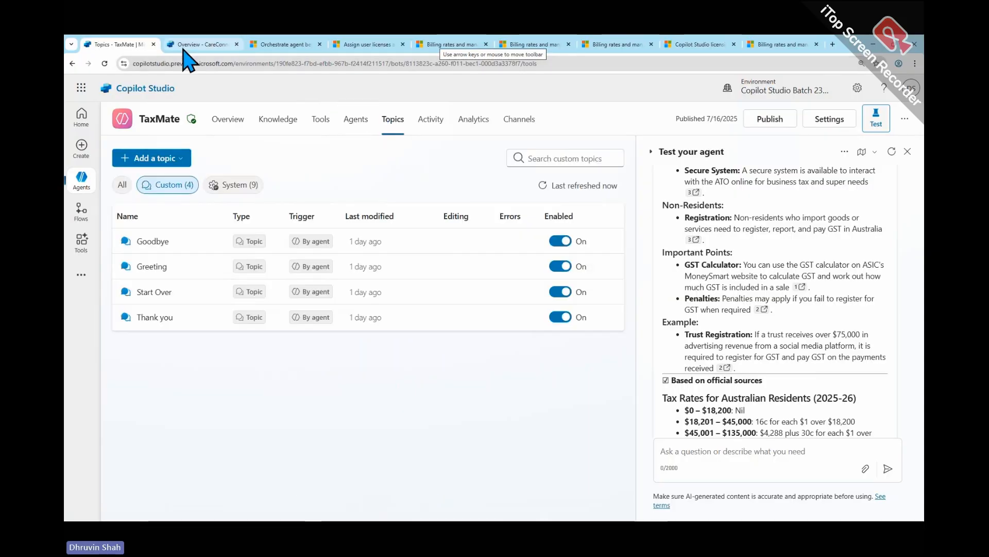
left_click(199, 44)
scroll(397, 254, "up", 5)
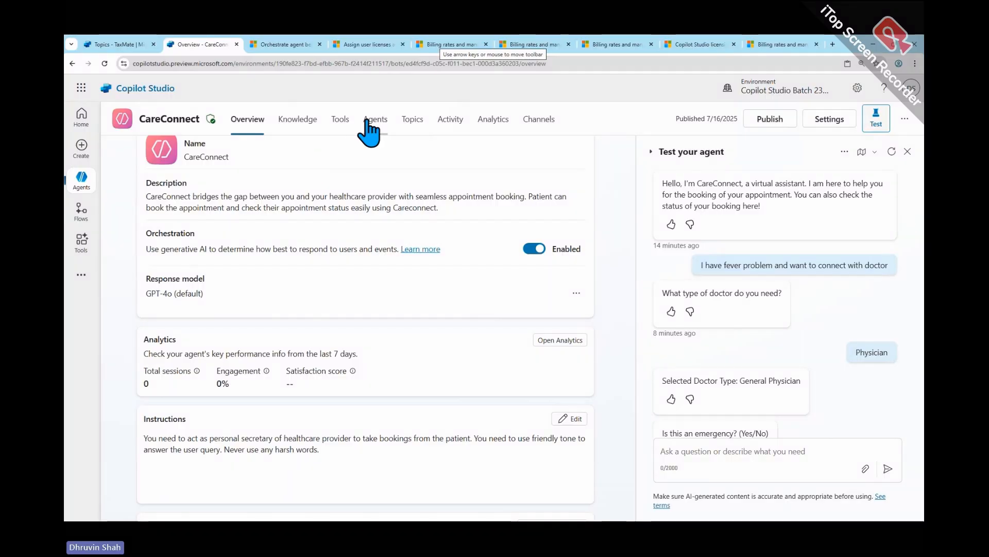
left_click(343, 121)
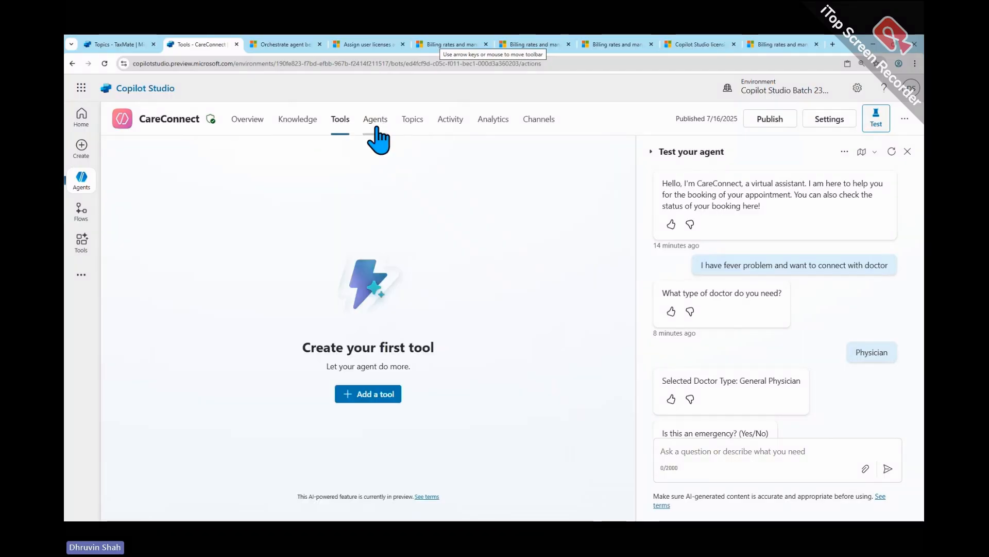
left_click(374, 122)
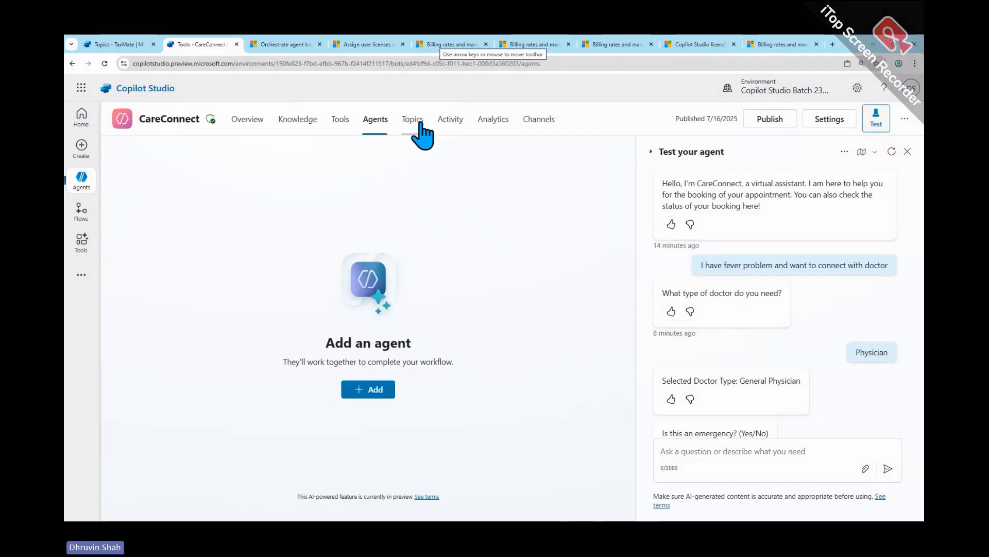
left_click(413, 123)
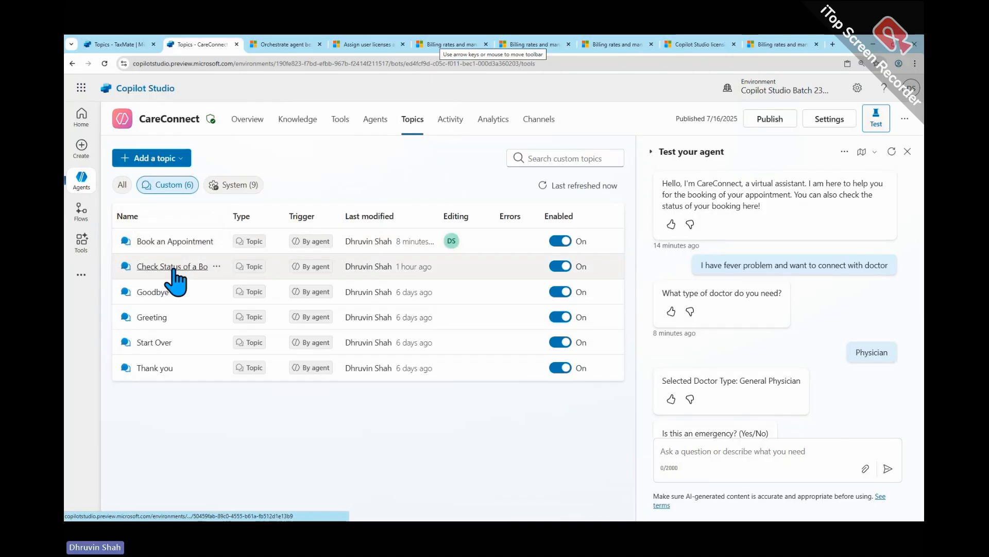
- Open the Book an Appointment topic and show the properties of its Dataverse node that adds a new row
left_click(174, 241)
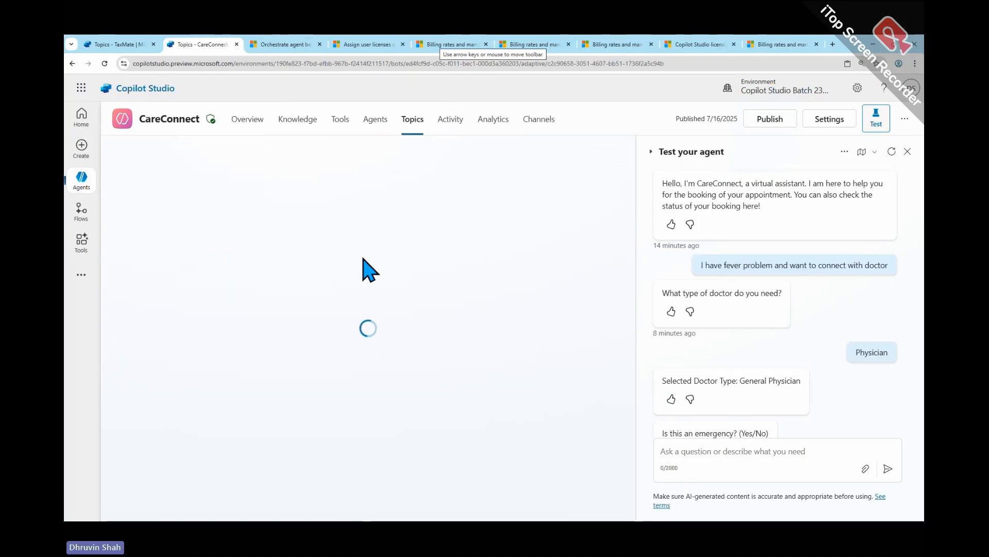
scroll(364, 349, "down", 5)
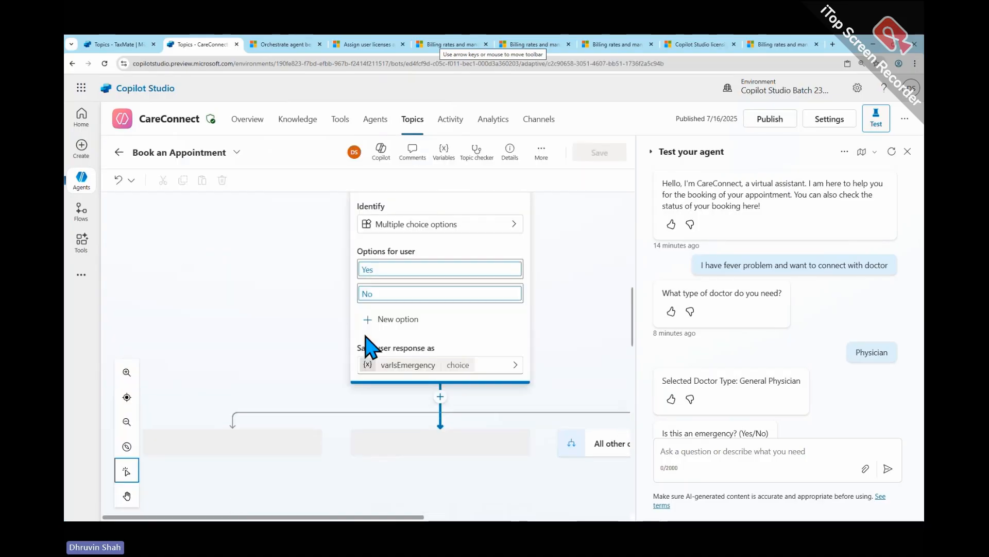
scroll(367, 350, "down", 3)
scroll(369, 350, "down", 5)
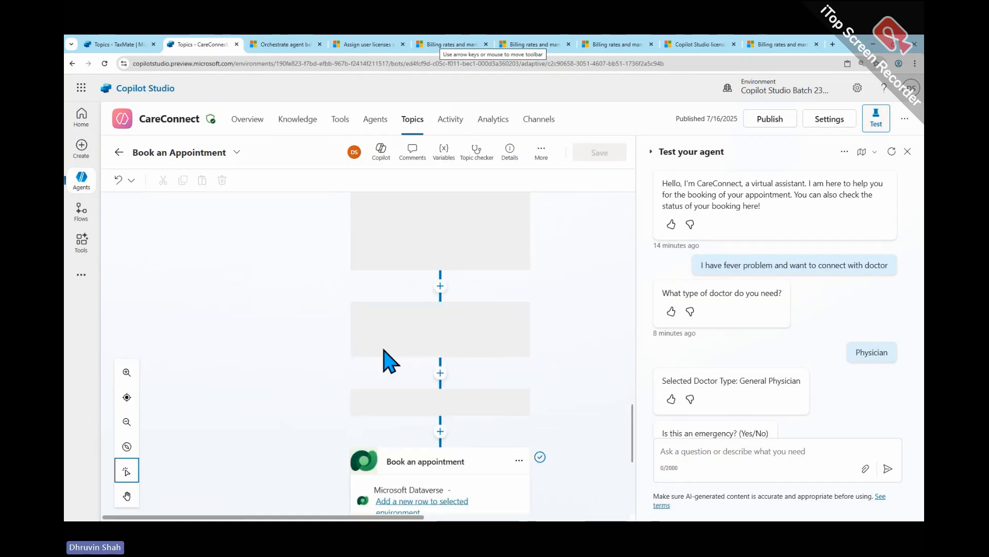
scroll(391, 356, "down", 5)
scroll(404, 302, "up", 3)
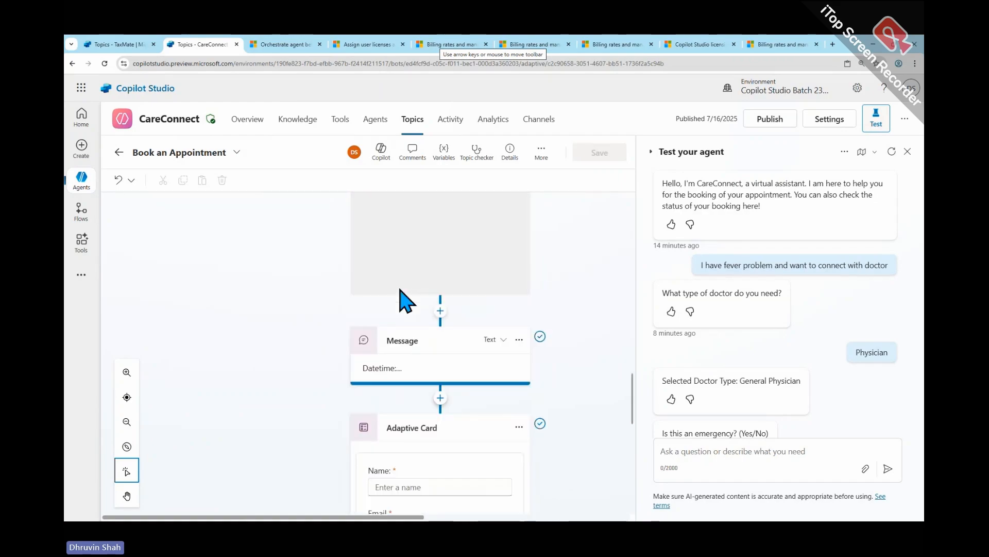
scroll(404, 299, "down", 6)
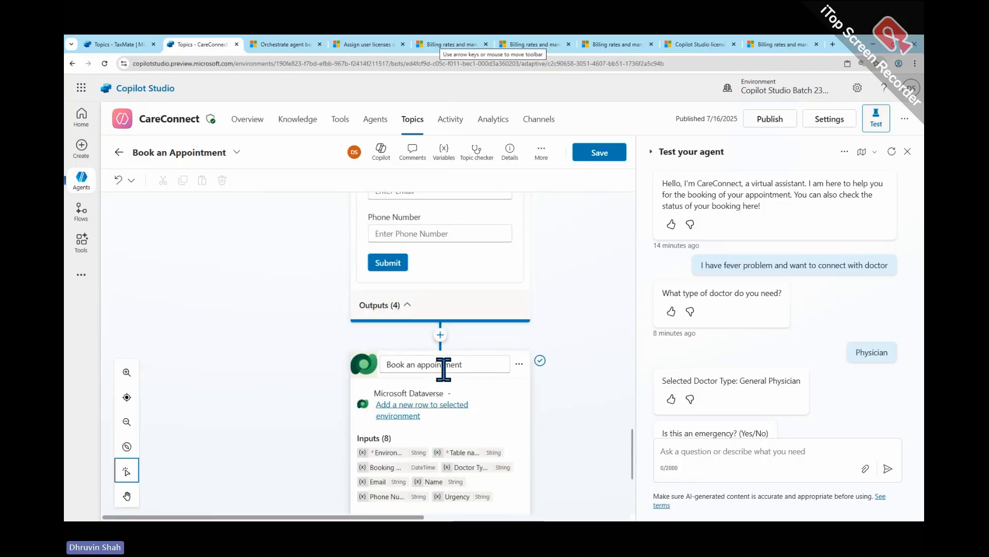
left_click(441, 369)
left_click(514, 369)
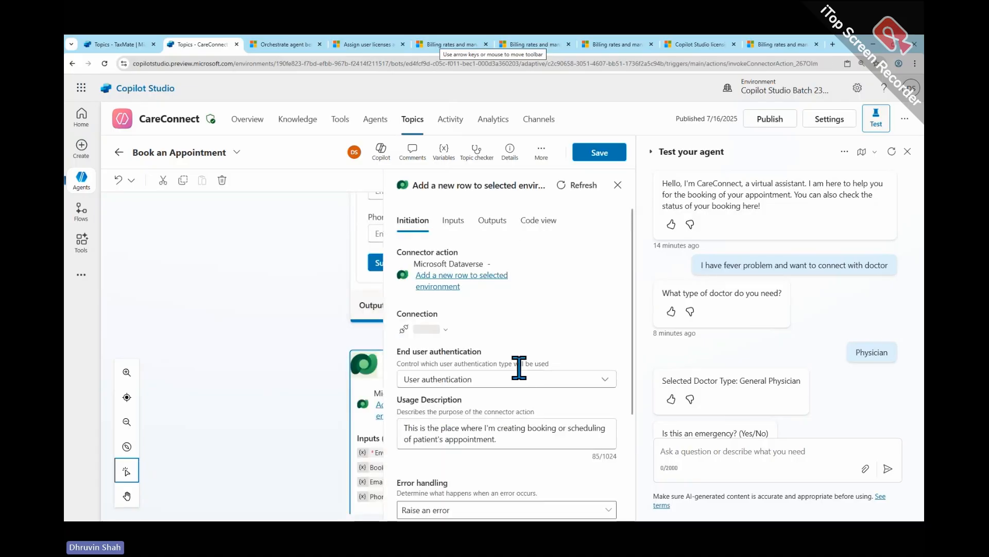
- Highlight the Usage Description text of the Dataverse connector action and deselect the node
scroll(453, 441, "down", 3)
left_click_drag(533, 304, 369, 283)
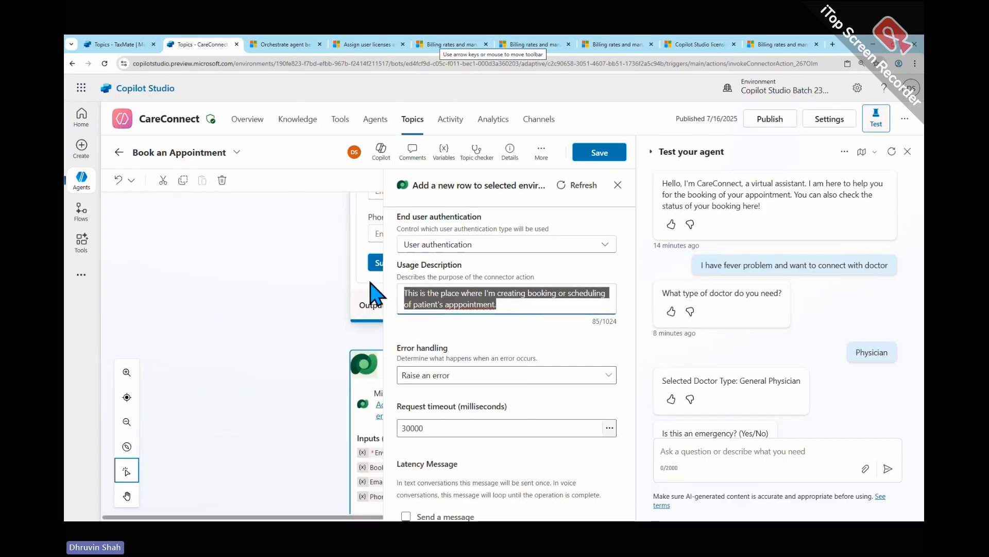
left_click(369, 283)
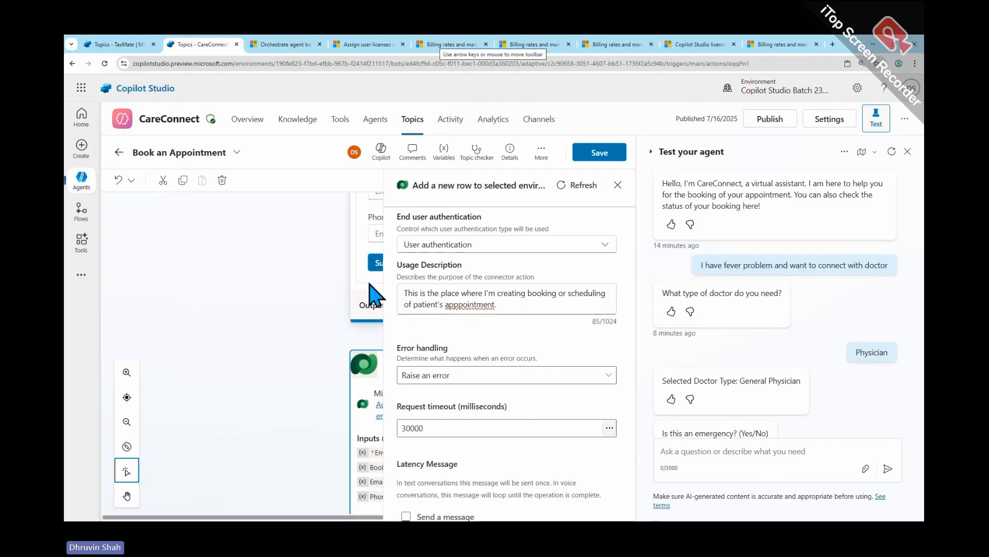
right_click(477, 305)
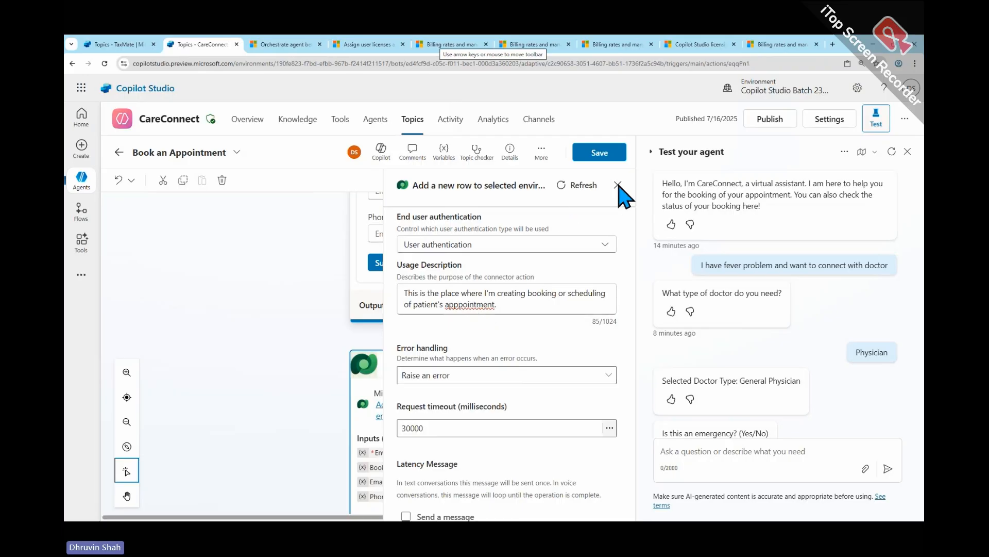
left_click(269, 326)
left_click(269, 327)
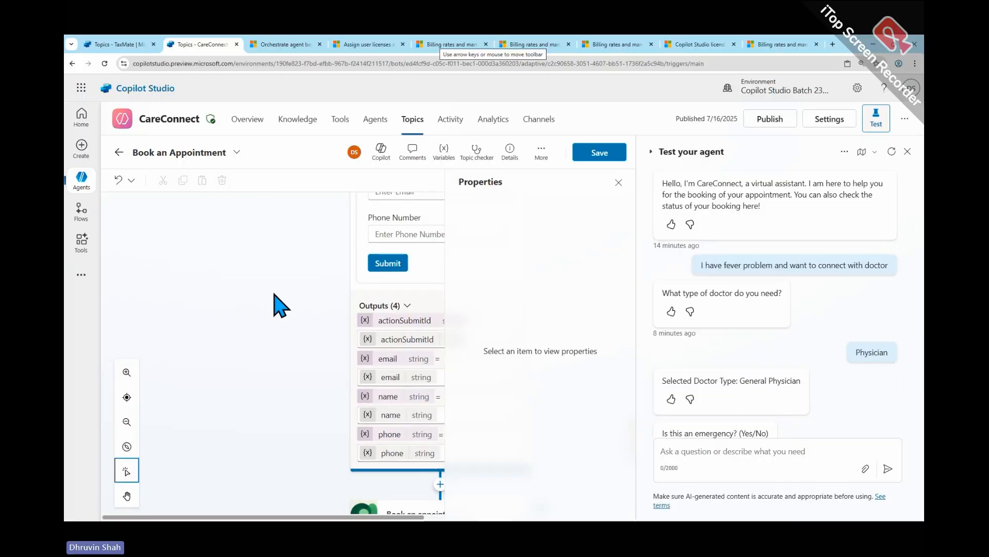
- Close the empty Properties pane and leave the Book an Appointment topic without saving, going to CareConnect's Tools page
scroll(276, 303, "up", 3)
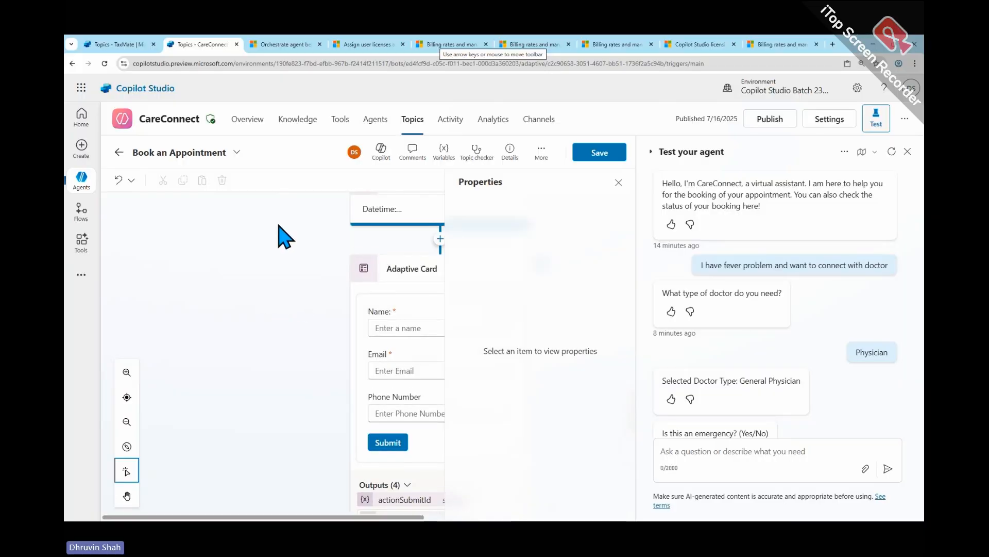
scroll(281, 258, "up", 4)
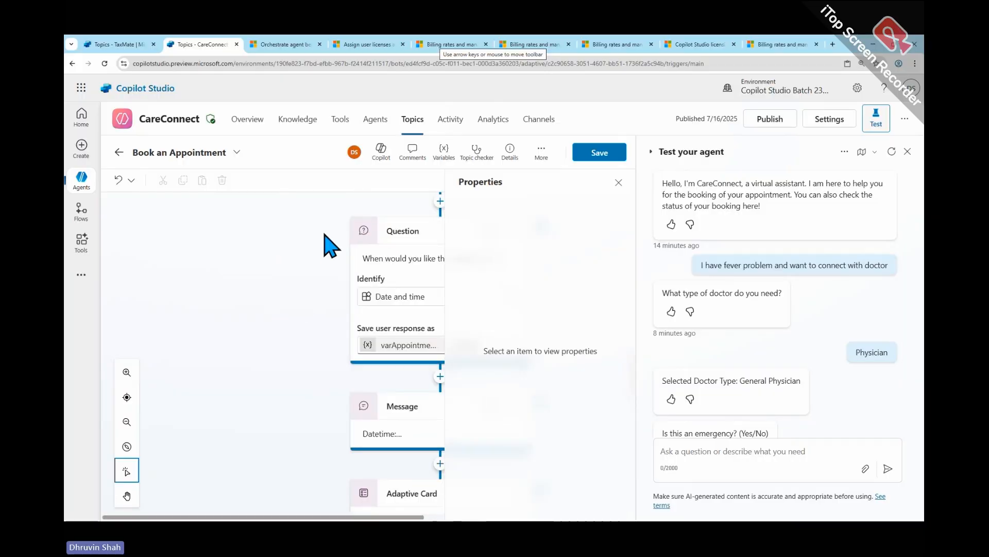
left_click(618, 182)
left_click(344, 133)
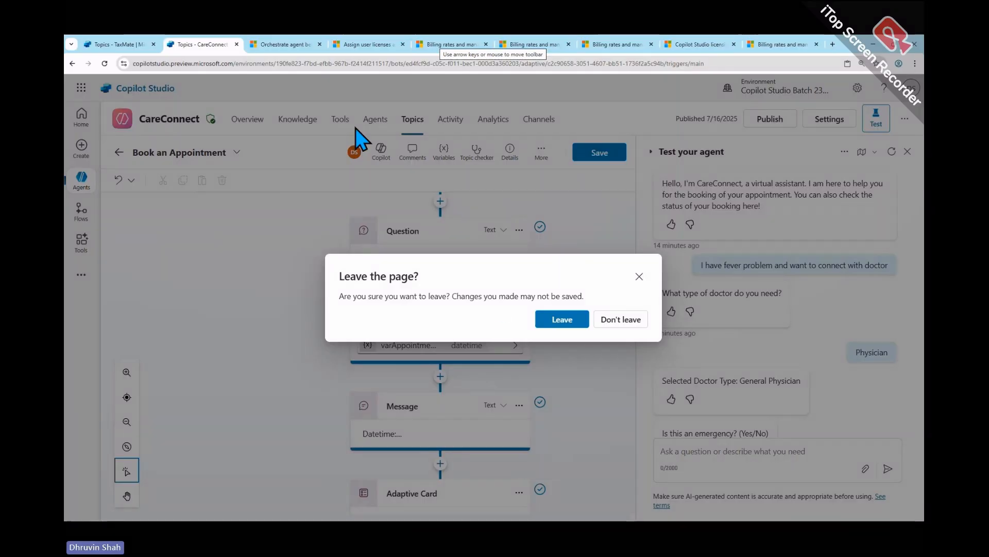
left_click(562, 318)
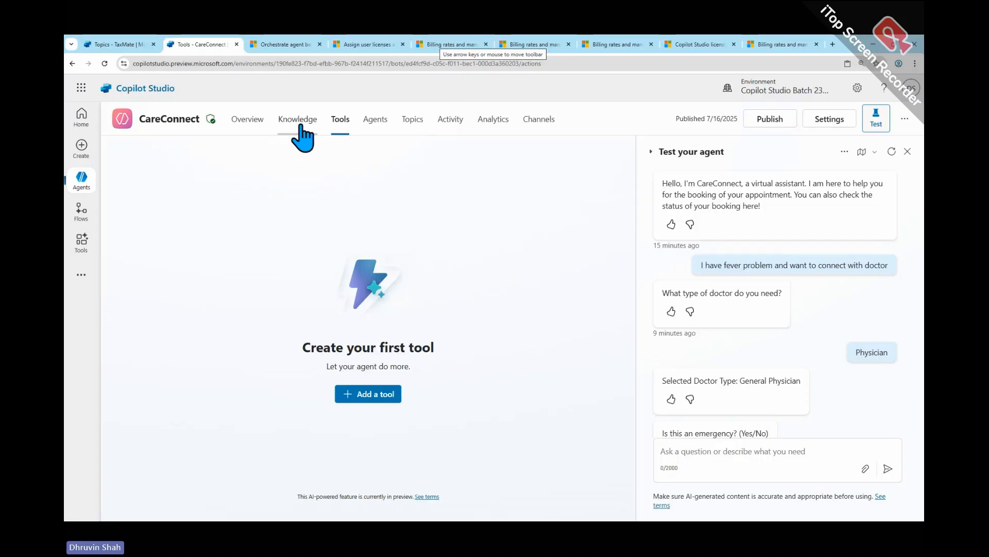
- Look through CareConnect's Agents and Knowledge pages, return to its overview, and open the Instructions section for editing
left_click(375, 134)
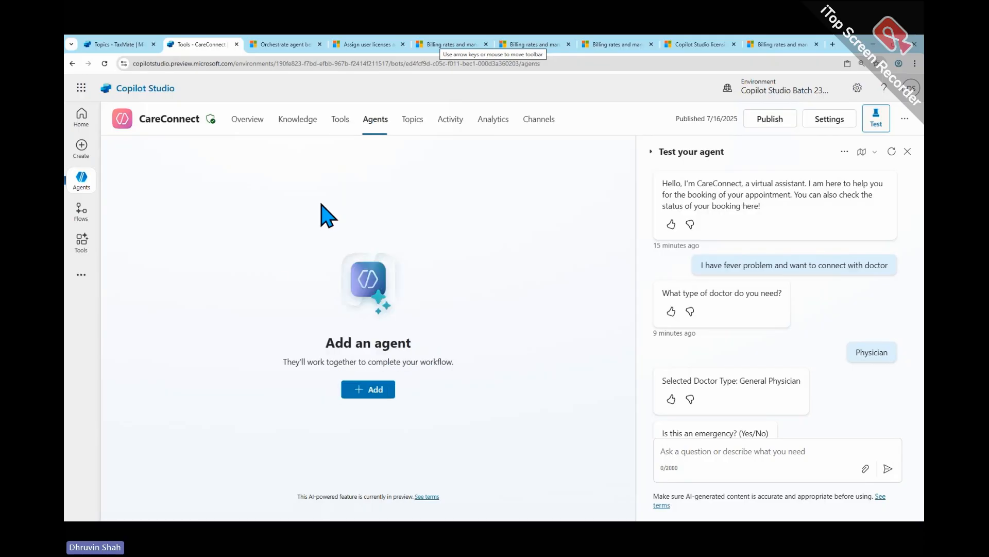
left_click(297, 123)
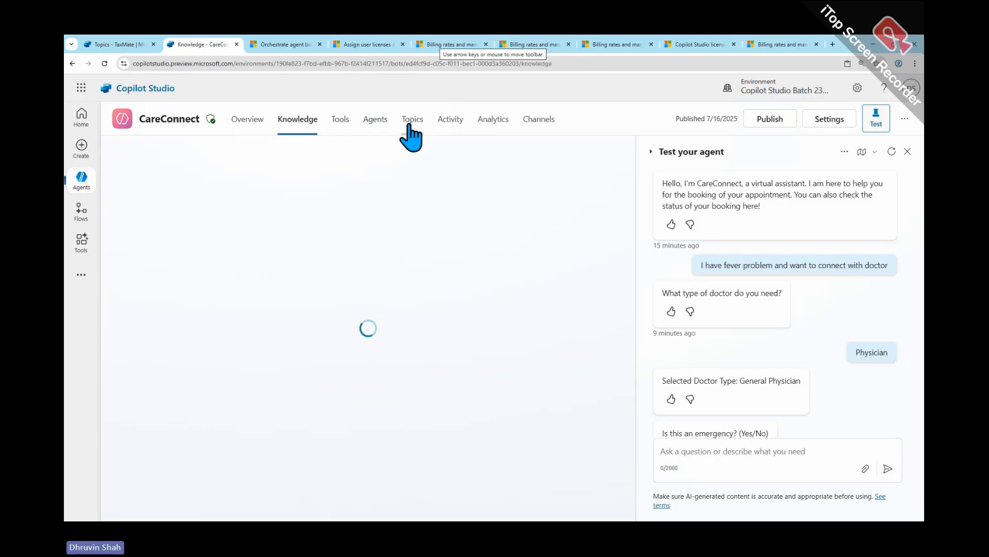
left_click(242, 123)
scroll(371, 347, "down", 5)
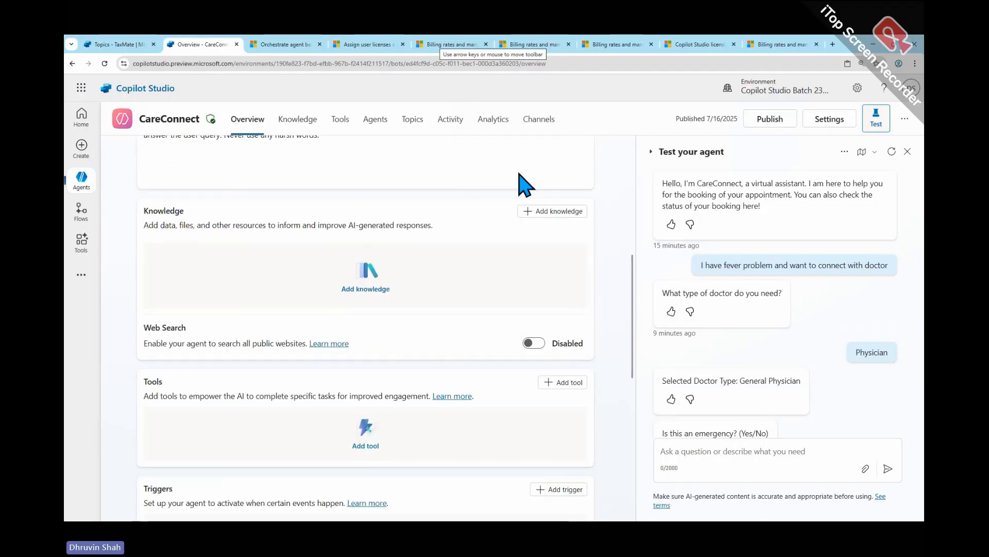
scroll(523, 188, "up", 1)
scroll(567, 227, "up", 1)
left_click(570, 194)
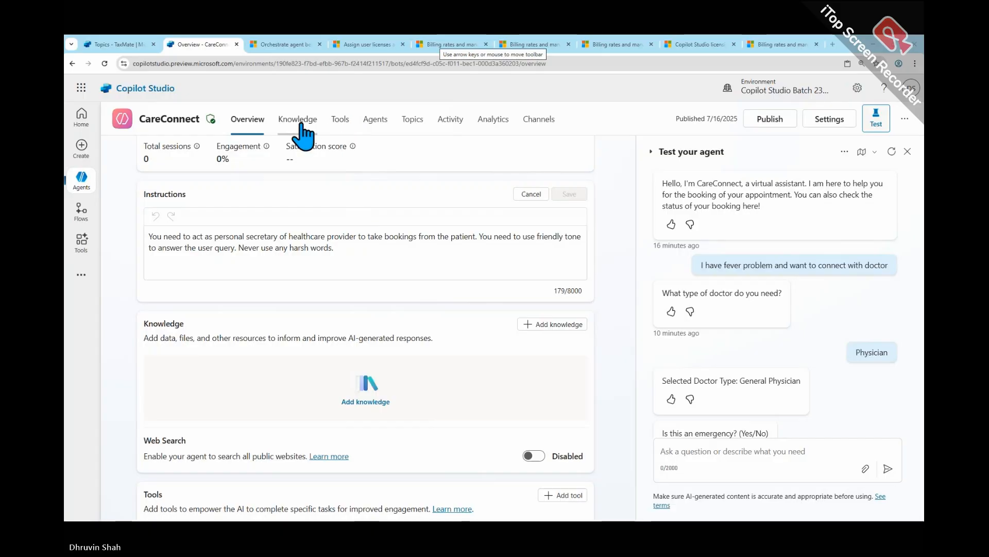
- Revisit CareConnect's Tools, Agents and Topics pages and open the Book an Appointment topic at its trigger
scroll(307, 186, "up", 3)
scroll(307, 186, "up", 2)
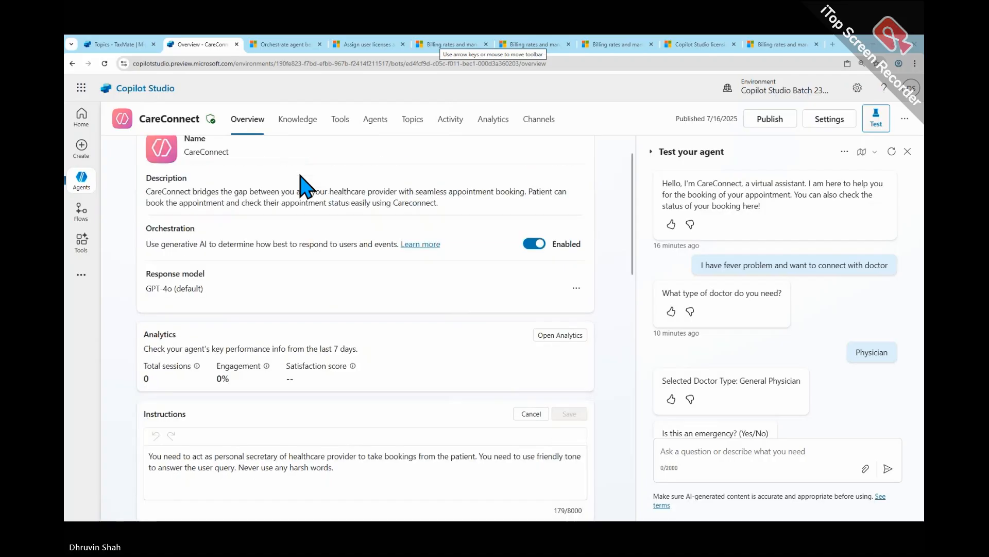
left_click(349, 128)
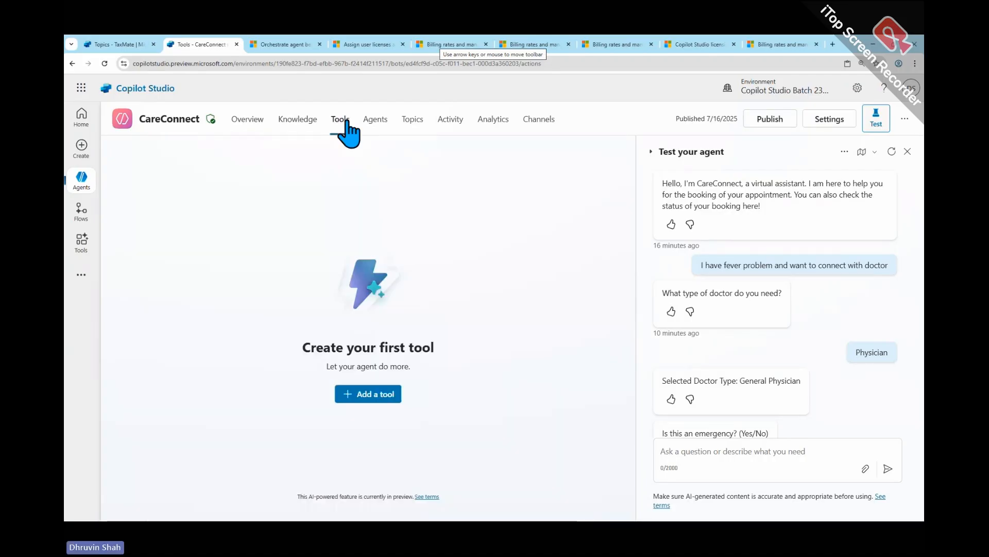
left_click(371, 124)
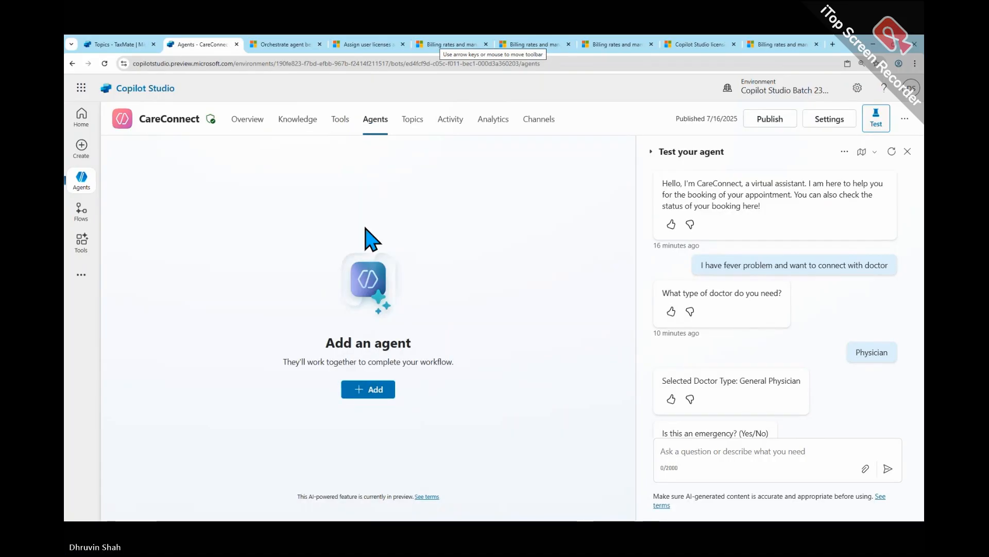
left_click(412, 119)
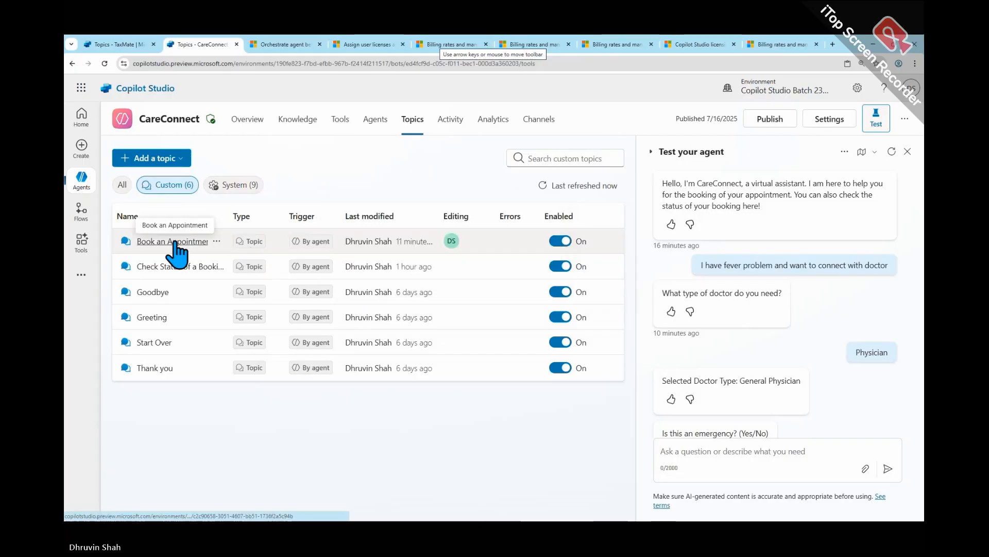
left_click(216, 241)
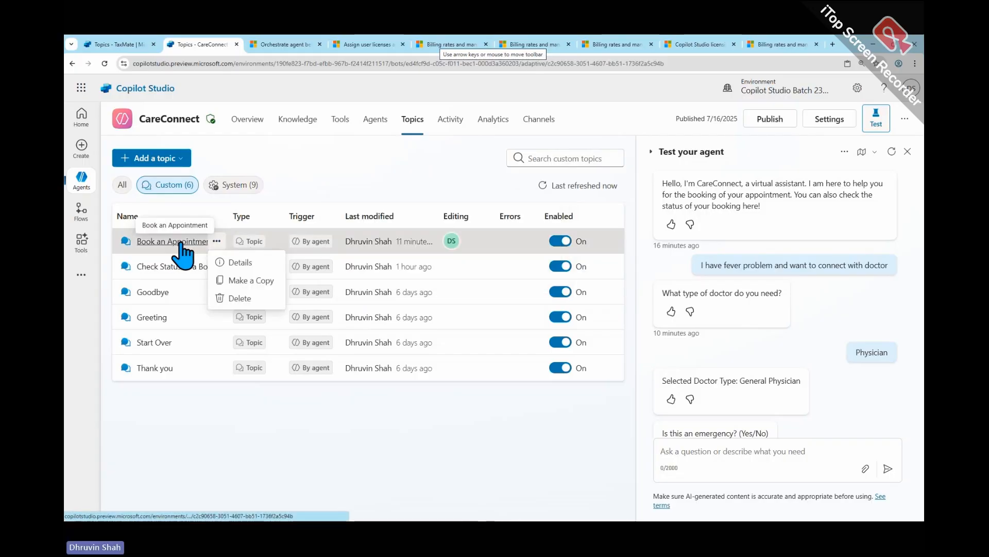
left_click(182, 243)
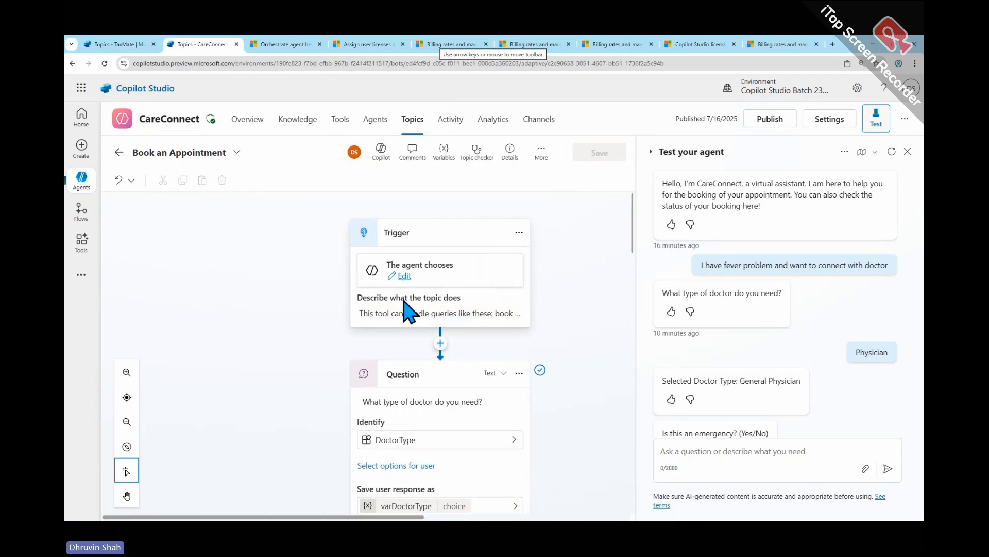
- Check the Book an Appointment trigger's properties and expand its topic description to read, closing the properties pane
left_click(403, 277)
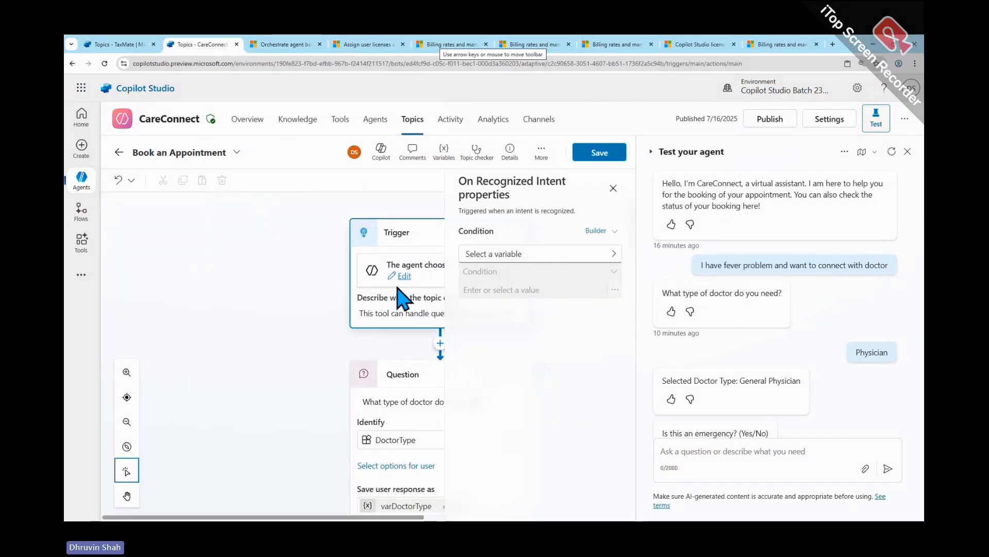
left_click(397, 313)
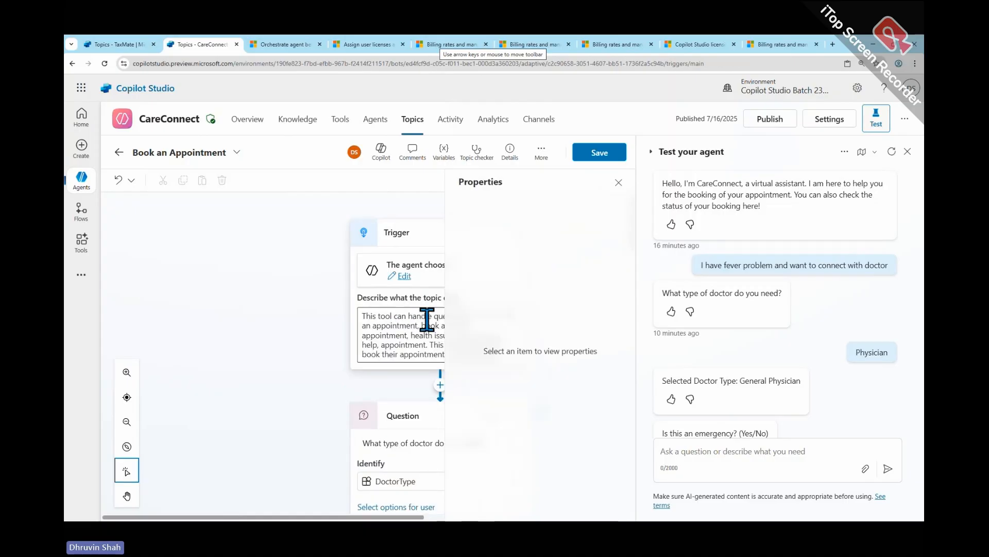
left_click(618, 183)
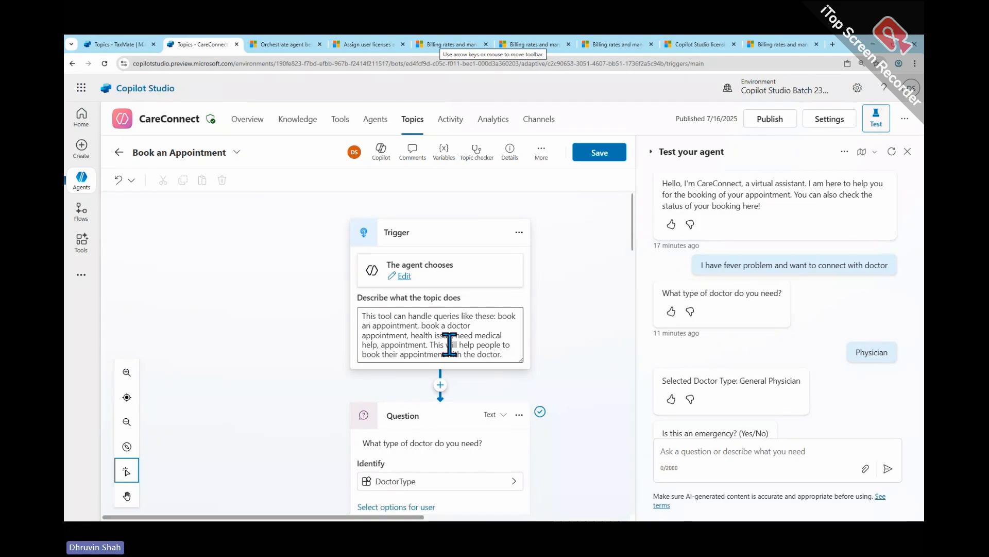
mouse_move(366, 316)
left_mouse_down()
mouse_move(508, 355)
mouse_move(332, 315)
mouse_move(330, 298)
left_mouse_up()
left_click(333, 299)
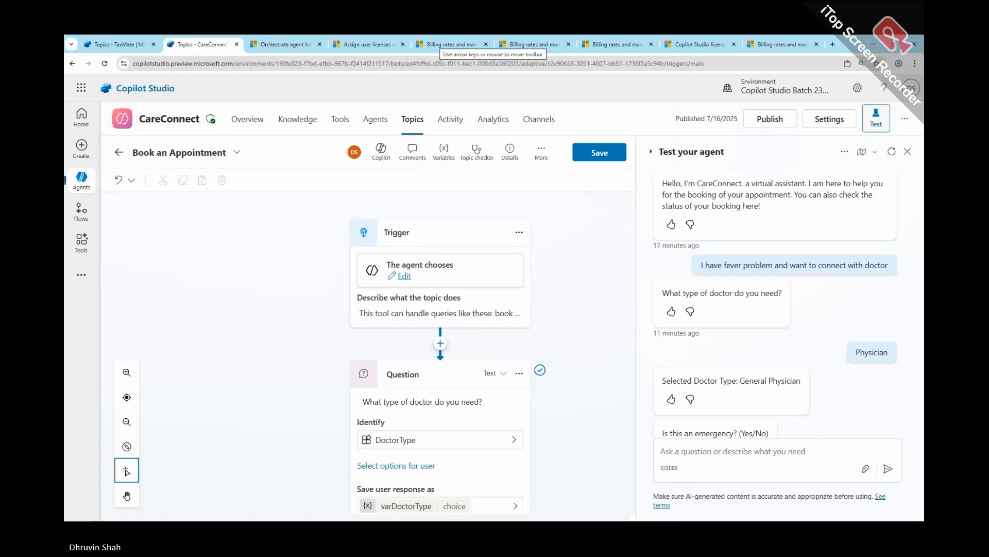
- Reopen and close the trigger's On Recognized Intent condition settings, and expand the topic description again
left_click(403, 277)
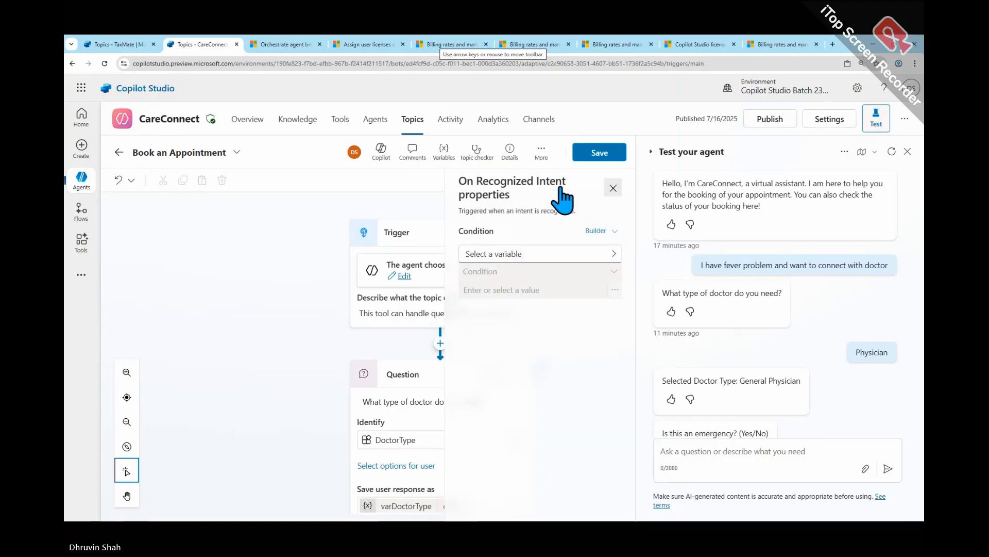
left_click(613, 188)
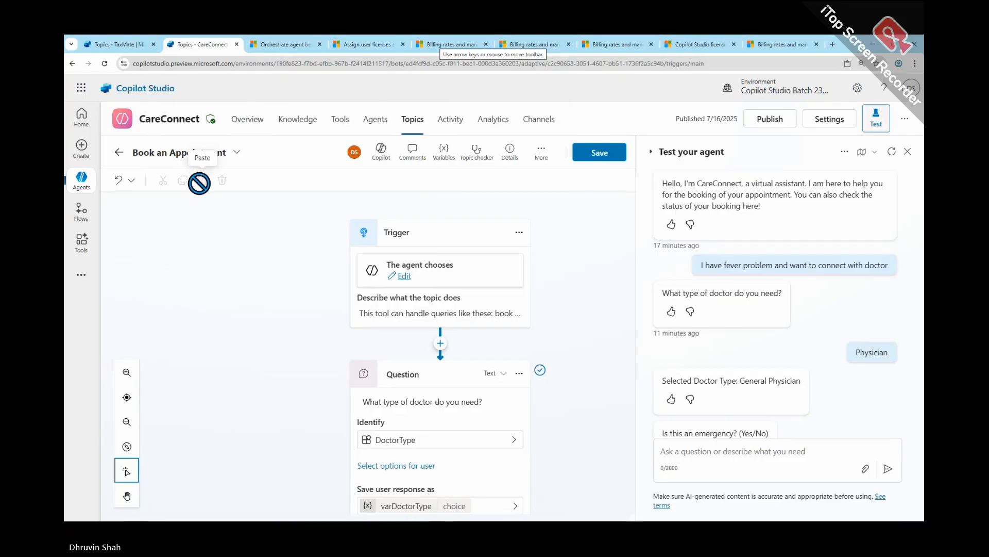
left_click(403, 277)
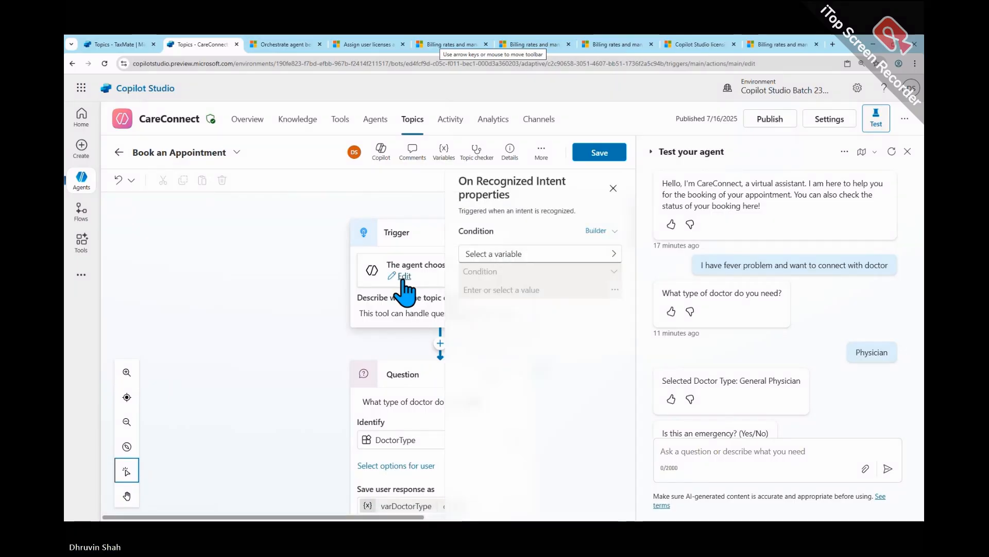
left_click(613, 190)
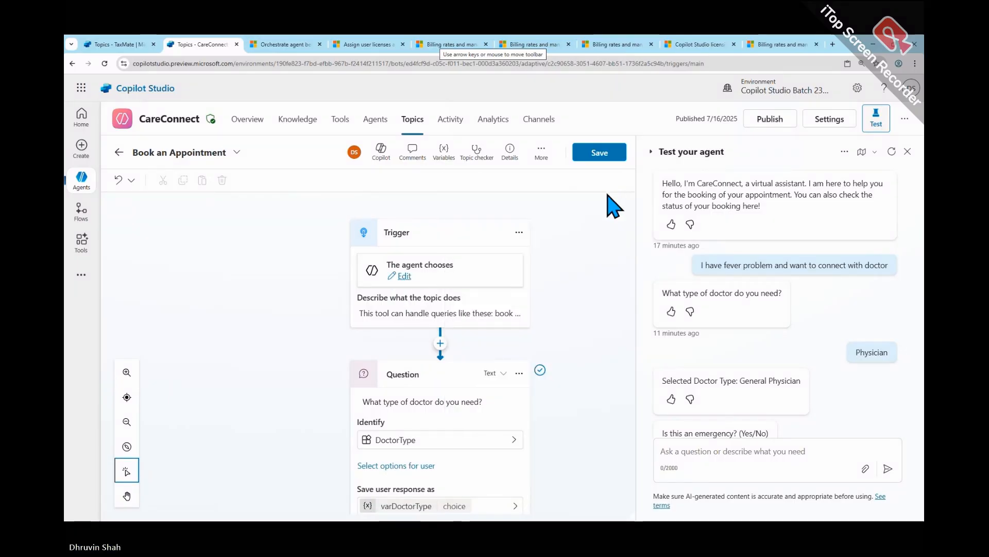
left_click(502, 314)
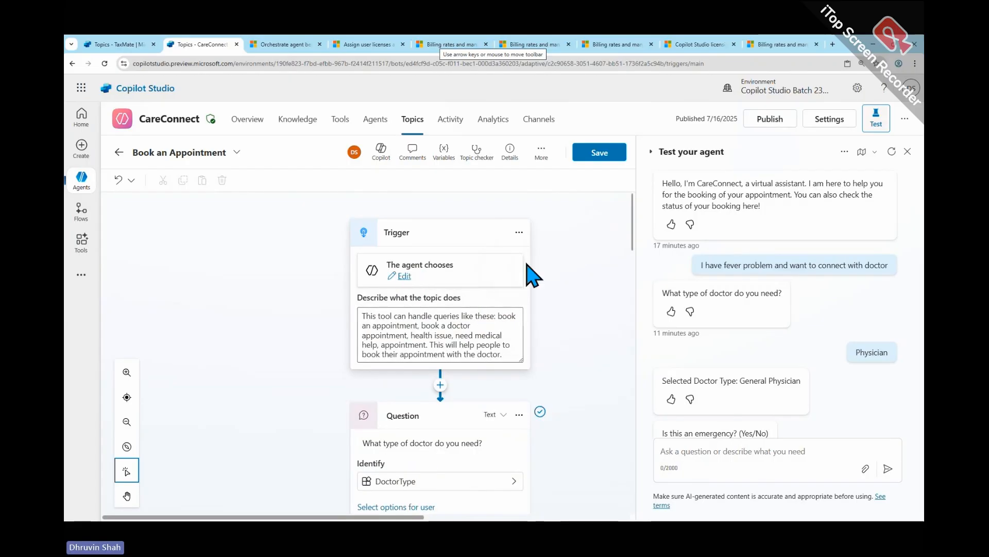
- Review the available trigger types for the Book an Appointment topic, from The agent chooses onward, without changing the trigger
left_click(513, 255)
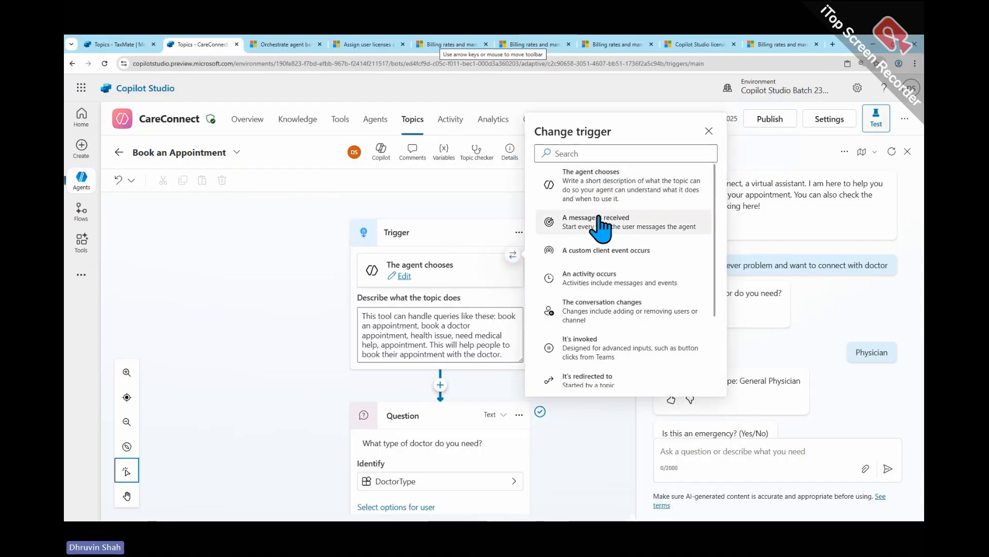
scroll(601, 227, "down", 3)
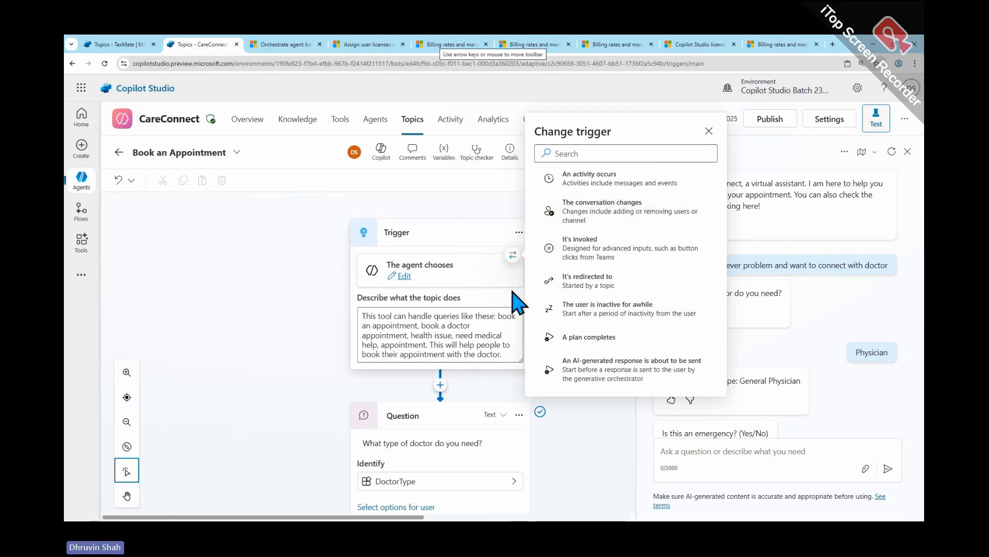
left_click(496, 304)
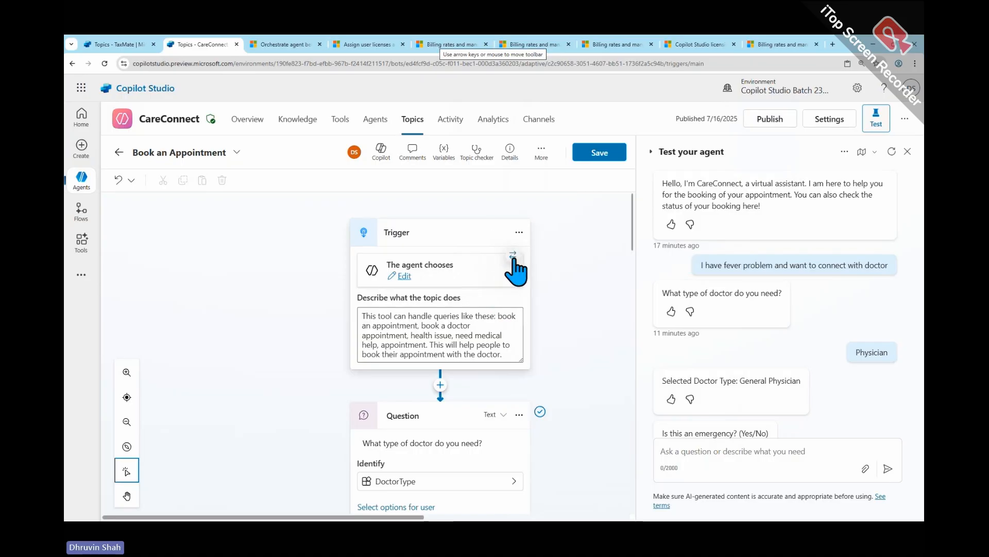
left_click(512, 256)
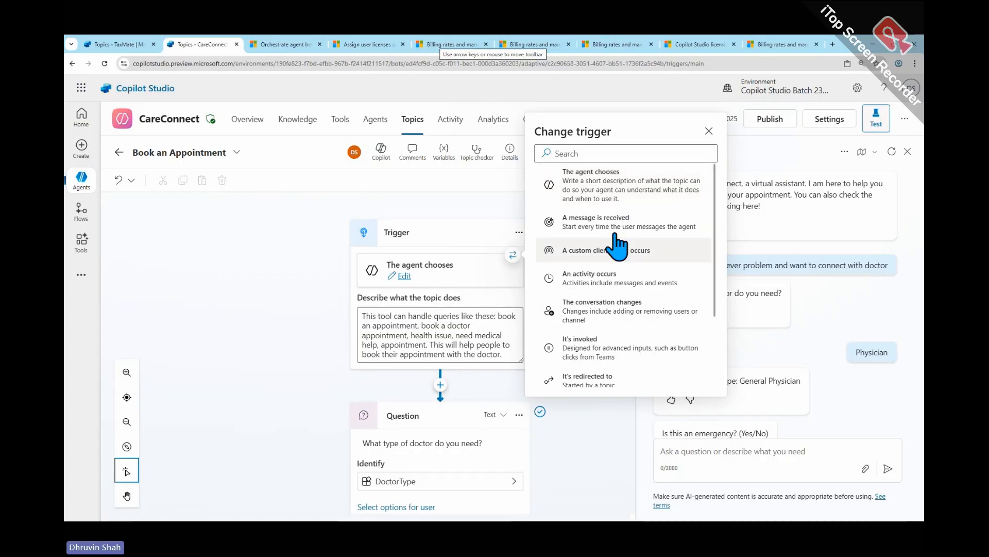
scroll(613, 375, "down", 1)
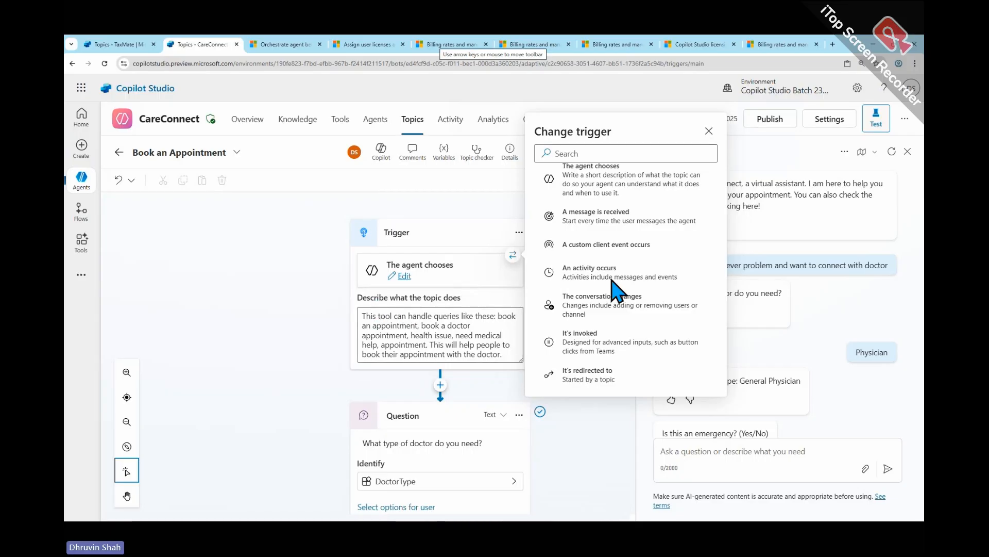
scroll(614, 281, "up", 1)
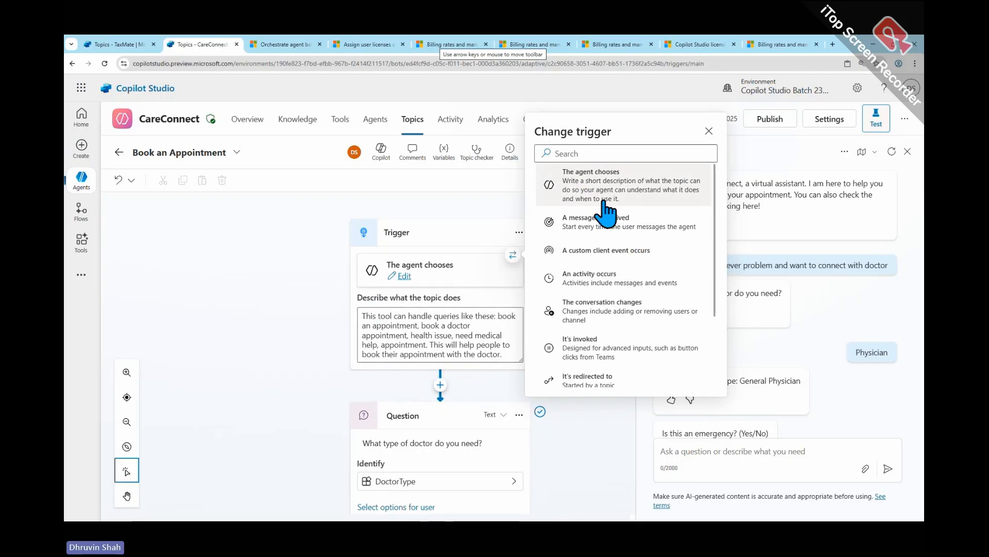
scroll(633, 390, "down", 1)
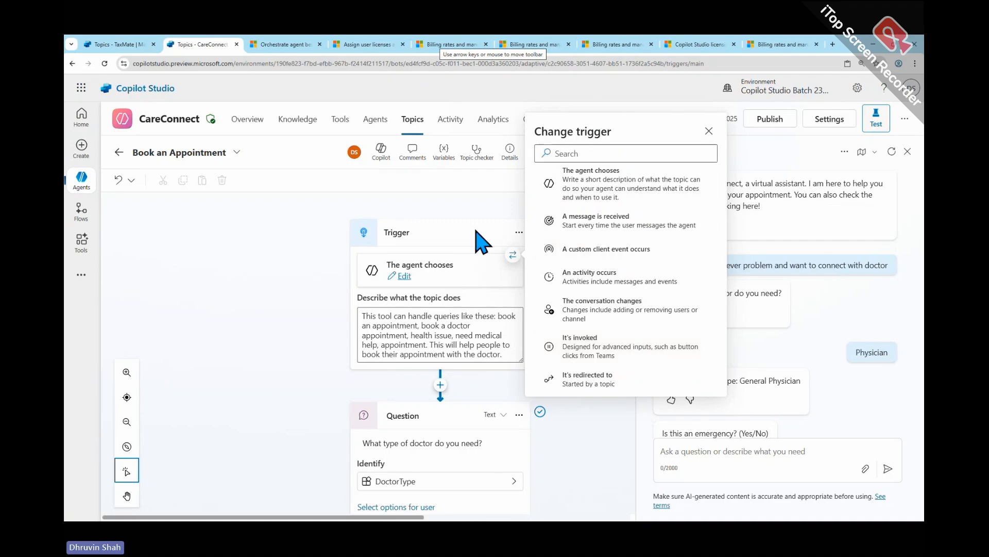
left_click(496, 216)
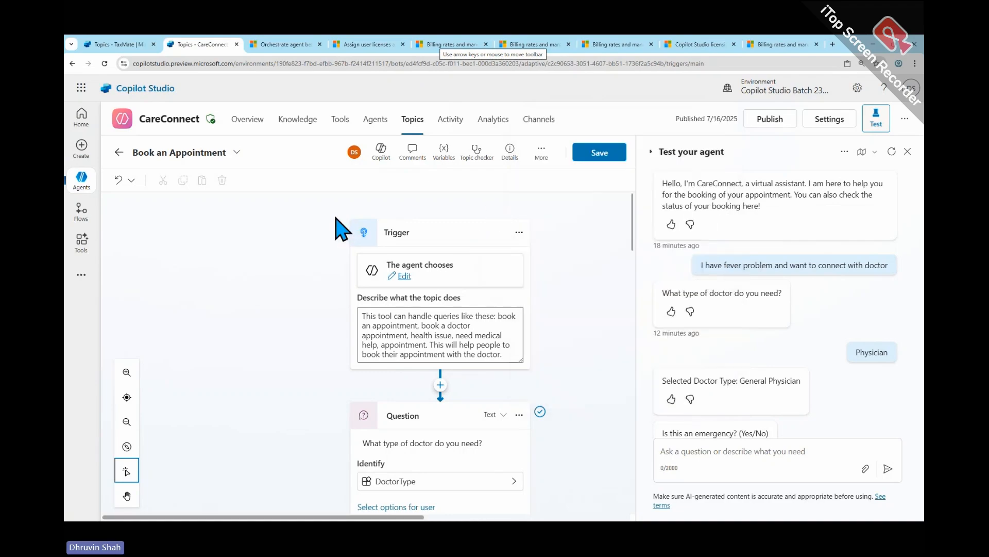
- Leave the Book an Appointment topic without saving and go to CareConnect's overview
left_click(119, 152)
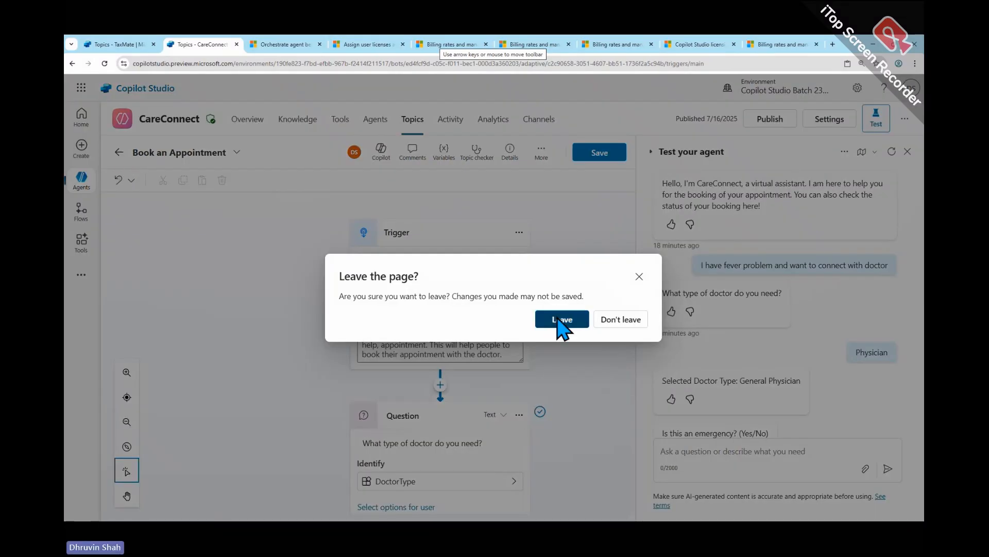
left_click(560, 321)
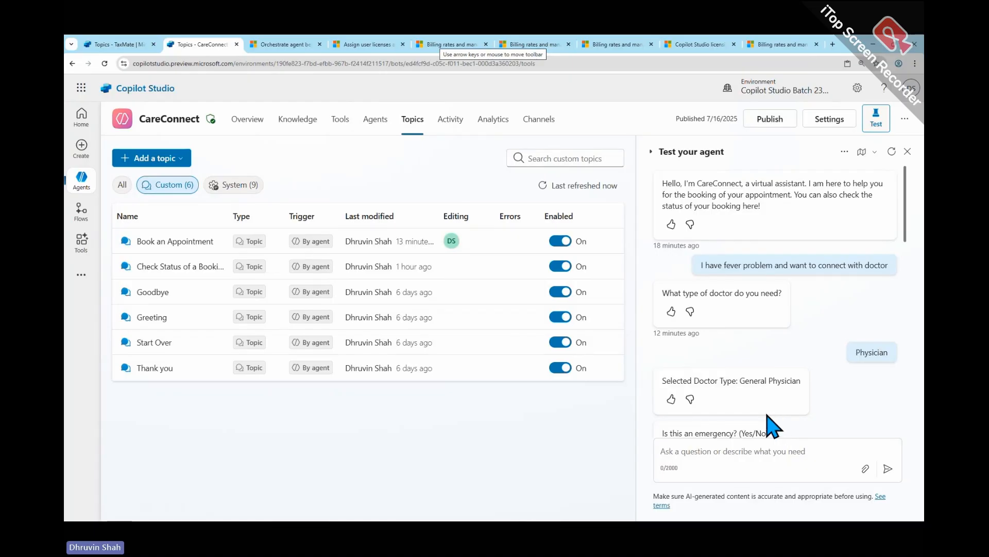
left_click(246, 121)
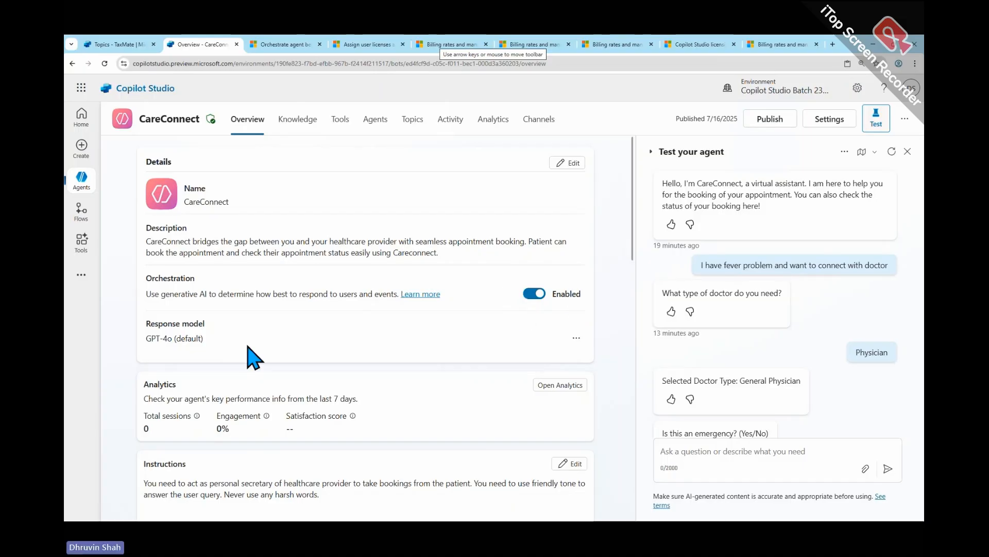
- Highlight the full text of CareConnect's Instructions on the overview to read it, and clear the selection
scroll(252, 356, "down", 1)
scroll(249, 356, "down", 5)
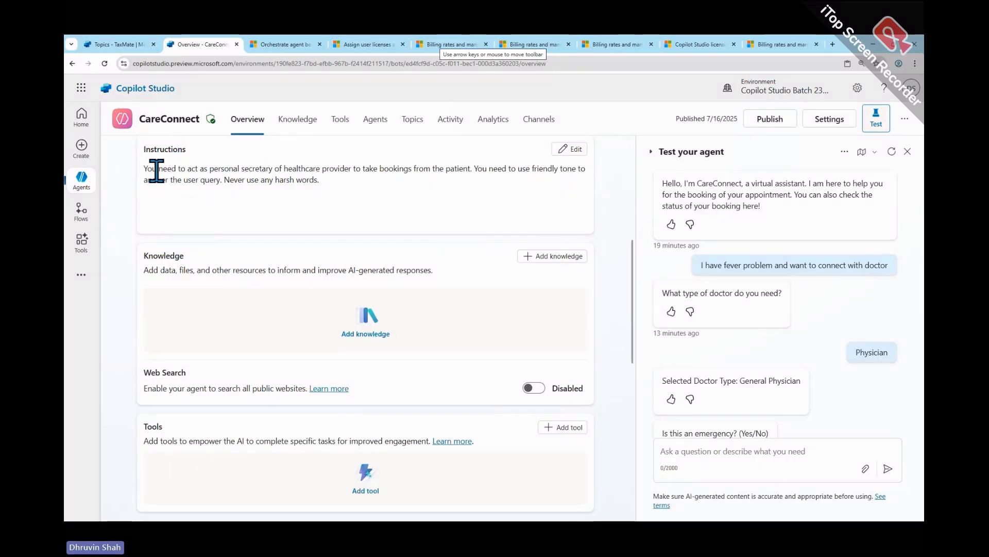
left_click_drag(147, 171, 330, 184)
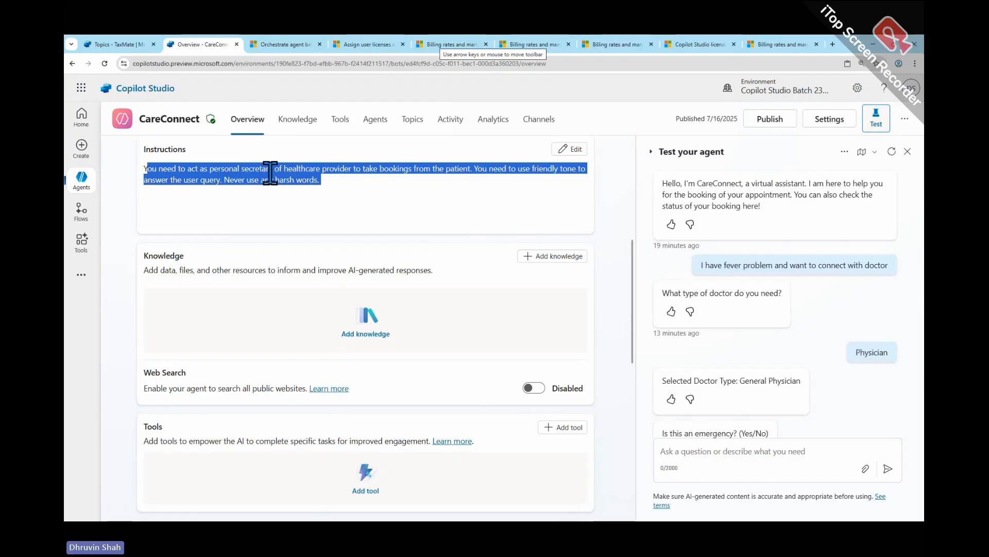
left_click(144, 169)
left_click_drag(144, 169, 338, 179)
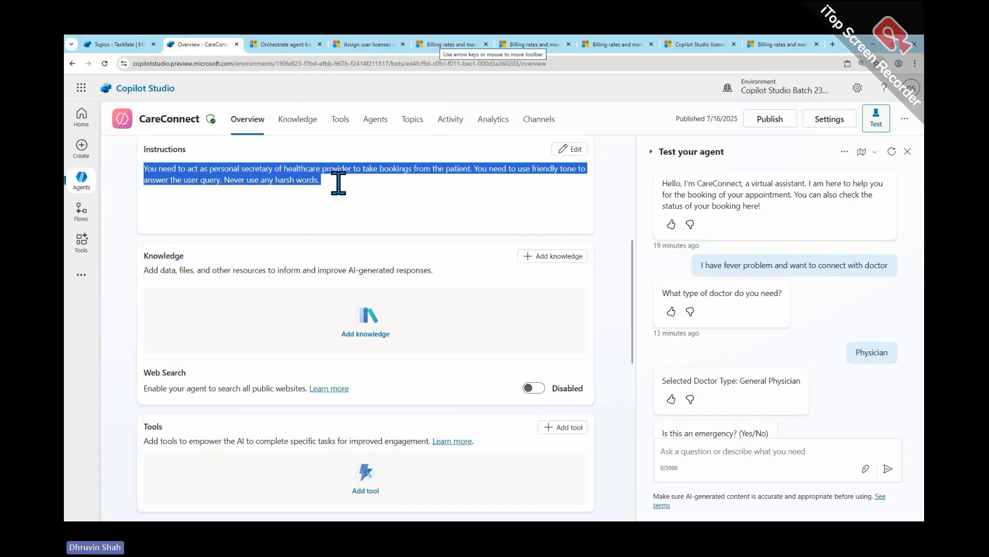
left_click(338, 183)
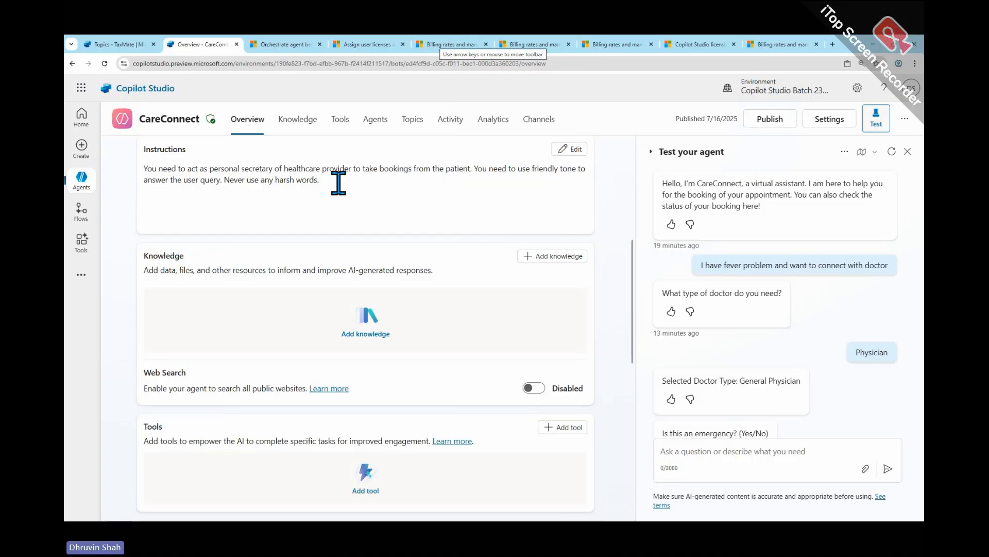
- Mark the Orchestration setting and its toggle with a red box, circle and arrow, and clear the on-screen annotations
scroll(338, 236, "up", 5)
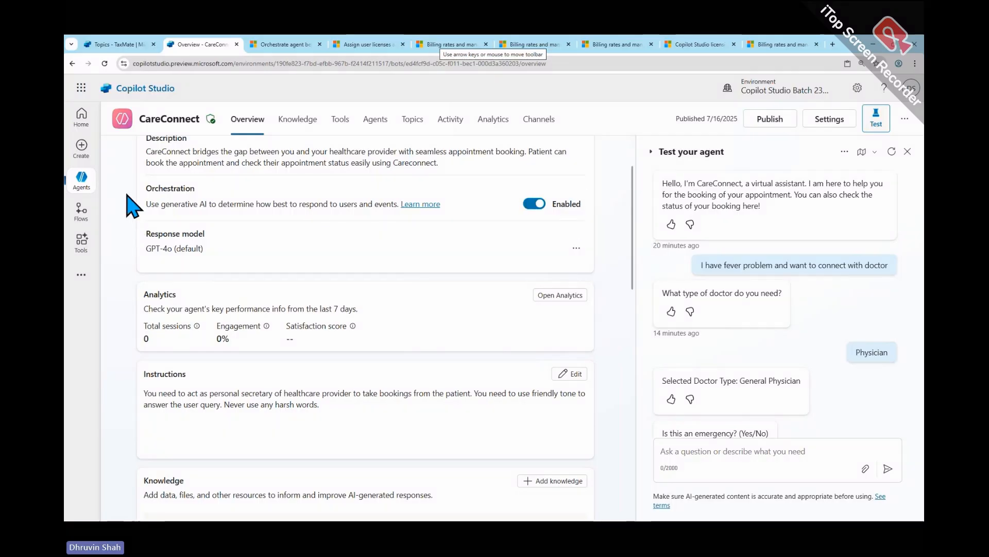
mouse_move(132, 178)
left_mouse_down()
mouse_move(378, 215)
mouse_move(501, 217)
left_mouse_up()
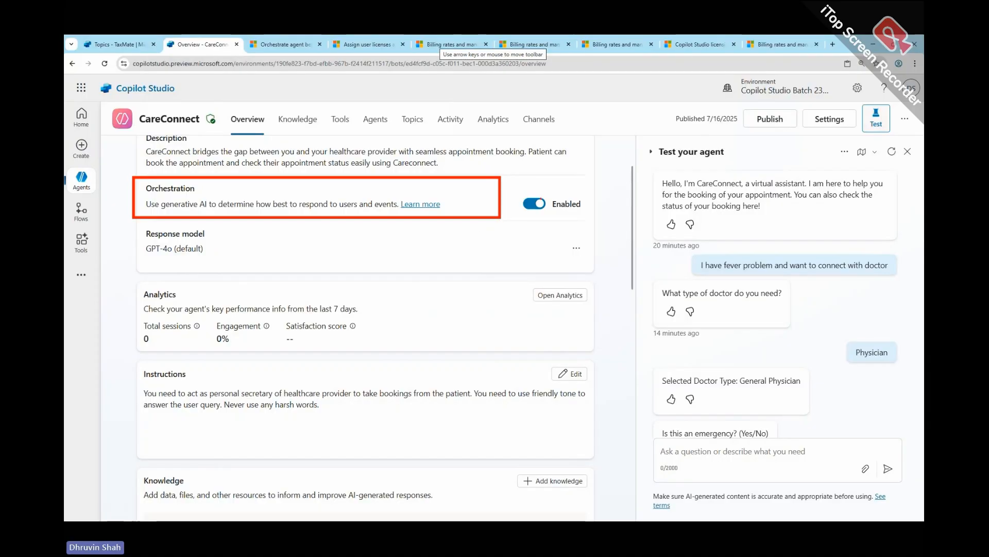
mouse_move(574, 174)
left_mouse_down()
mouse_move(601, 216)
mouse_move(558, 216)
mouse_move(549, 186)
mouse_move(522, 198)
left_mouse_up()
left_click_drag(485, 267, 538, 222)
left_click_drag(538, 222, 536, 256)
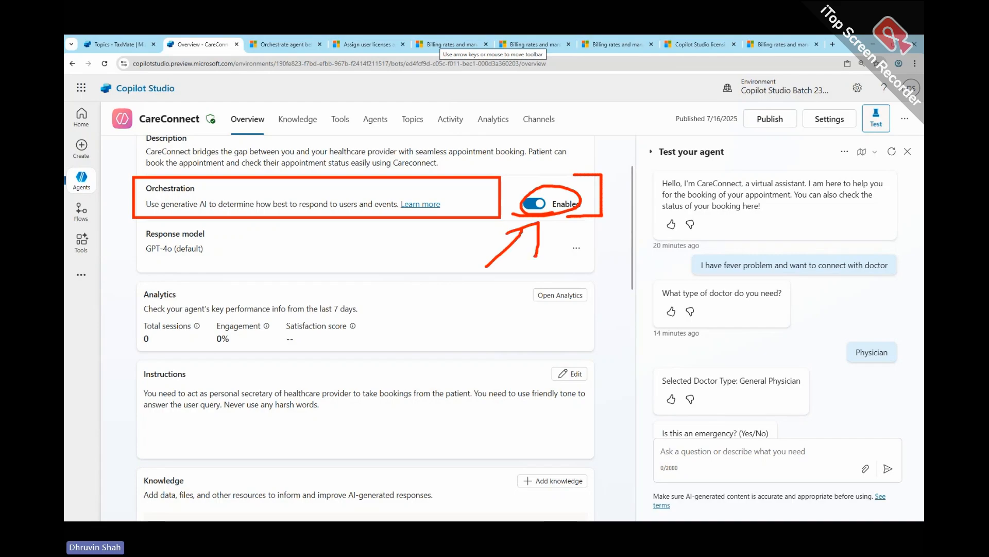
key("Escape")
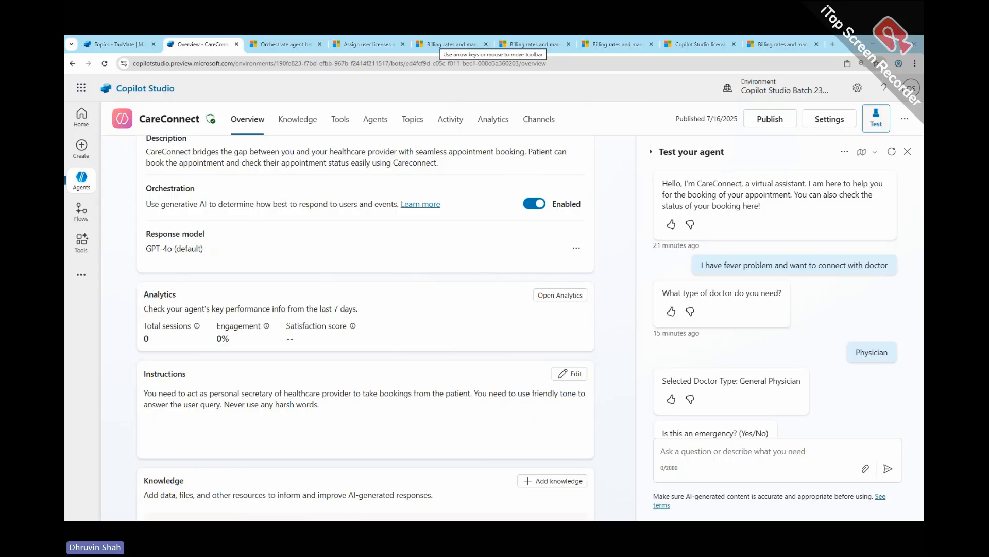
- Switch to the Word training document and examine the Copilot Studio Licensing in Details section, covering the licensing overview and billed messages
key("alt+Tab")
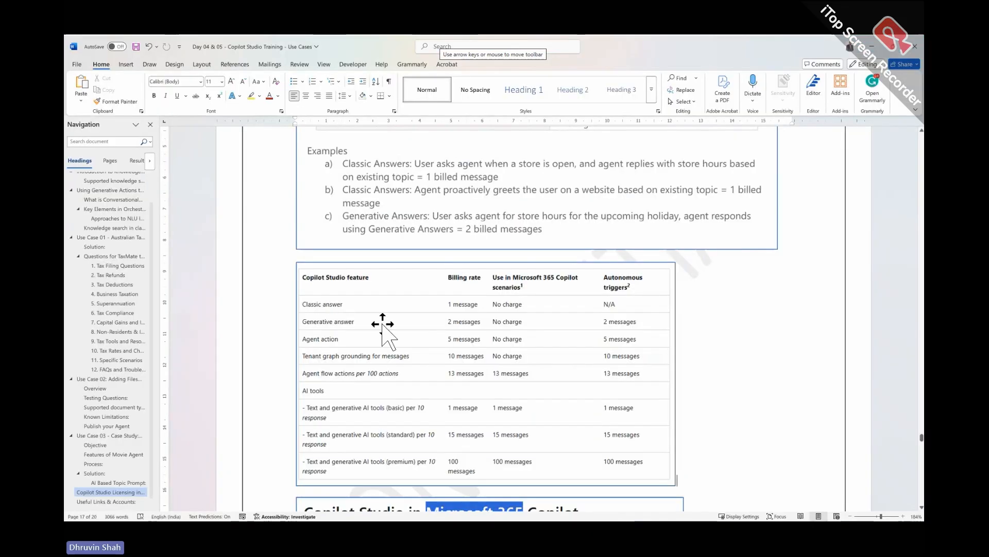
left_click(122, 492)
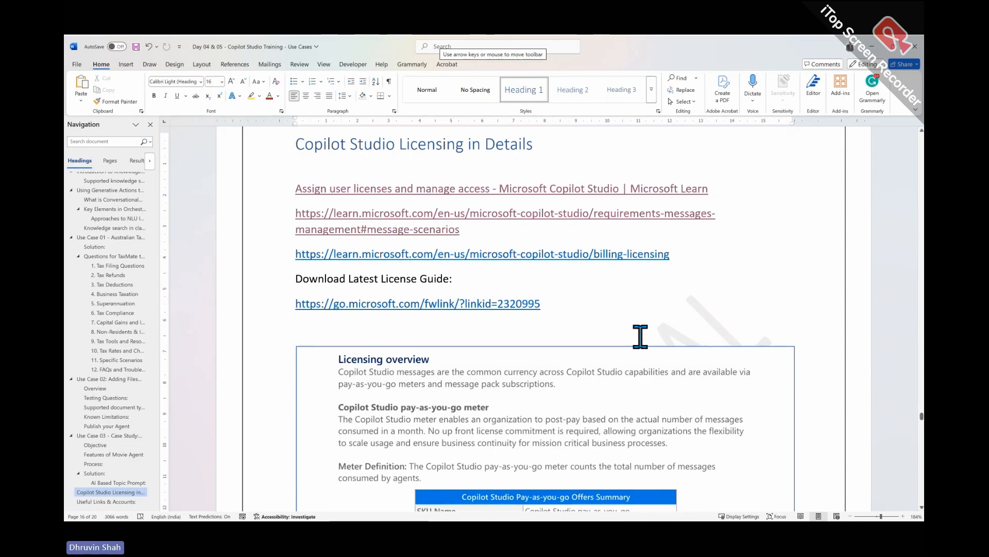
scroll(640, 336, "down", 3)
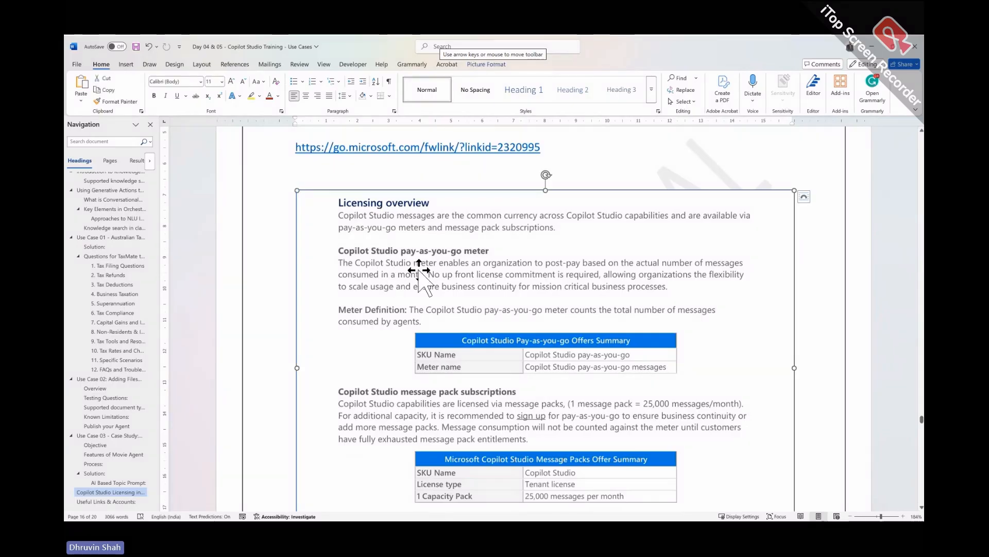
left_click(415, 275)
left_click(390, 176)
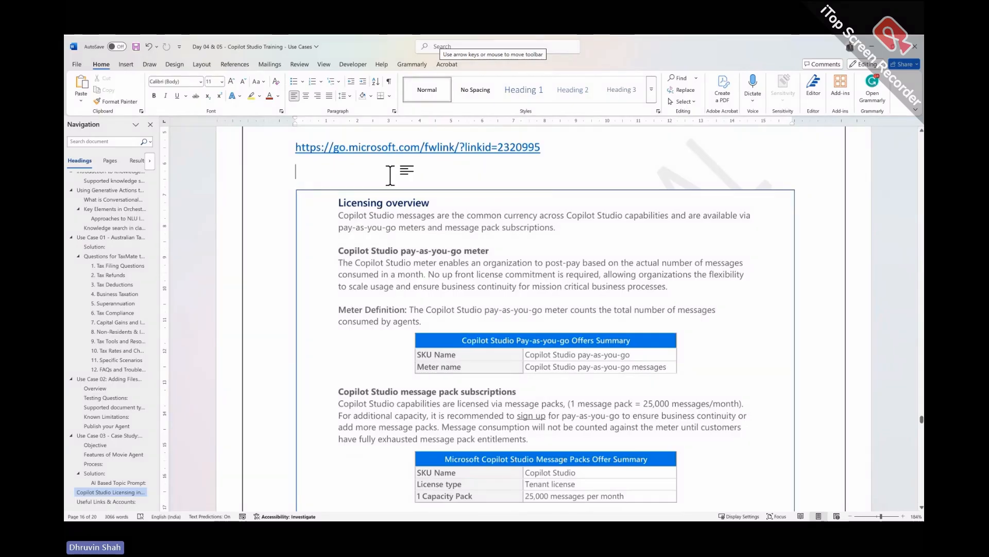
scroll(428, 285, "down", 10)
scroll(427, 286, "down", 8)
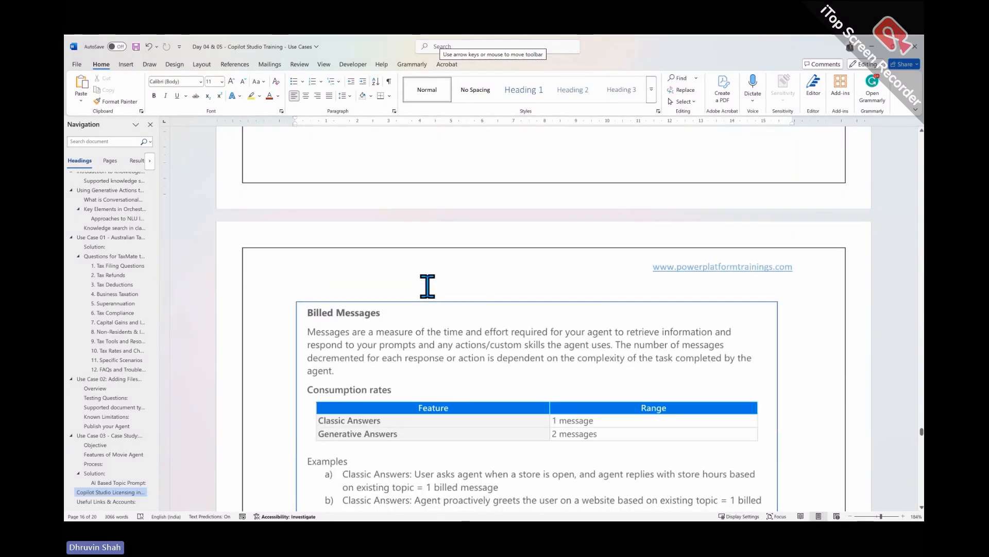
scroll(411, 360, "up", 12)
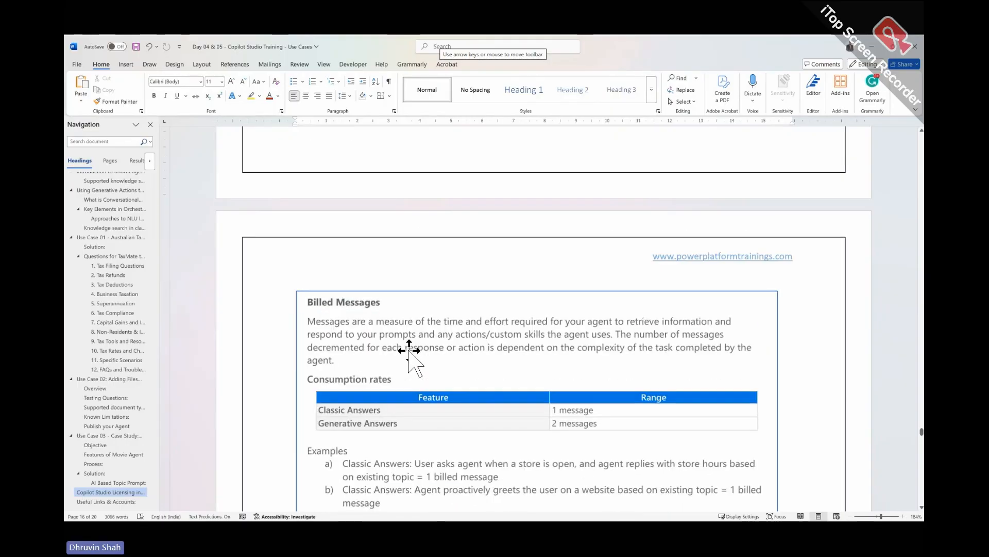
scroll(410, 355, "up", 5)
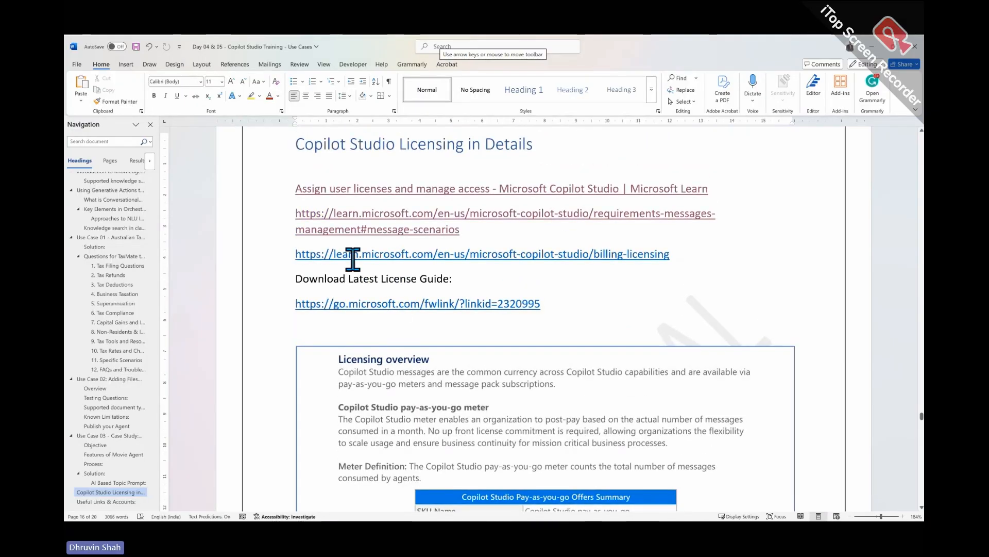
- Review the Licensing overview in the Word document and open the link under Download Latest License Guide
left_click(441, 381)
scroll(444, 389, "down", 3)
scroll(443, 381, "down", 2)
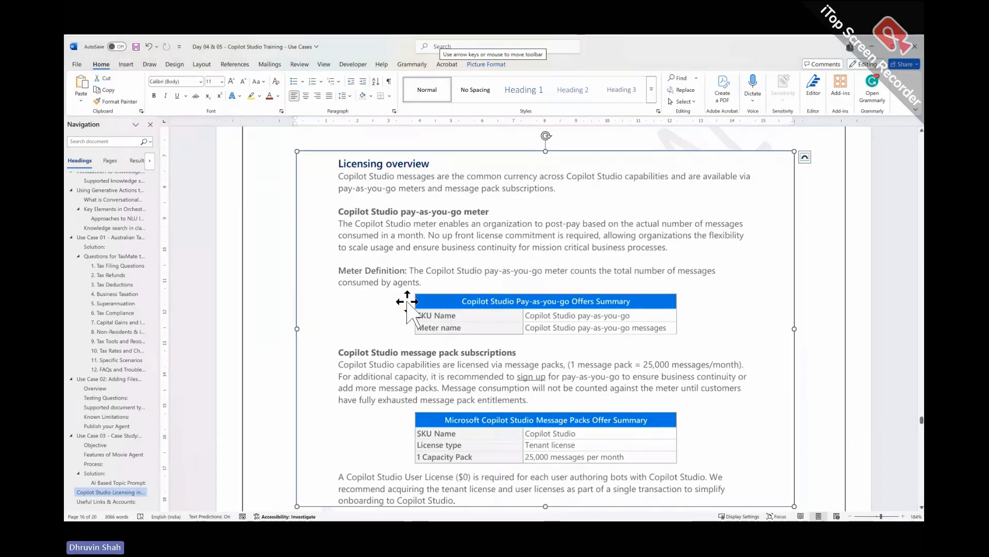
scroll(410, 304, "up", 4)
scroll(410, 304, "up", 3)
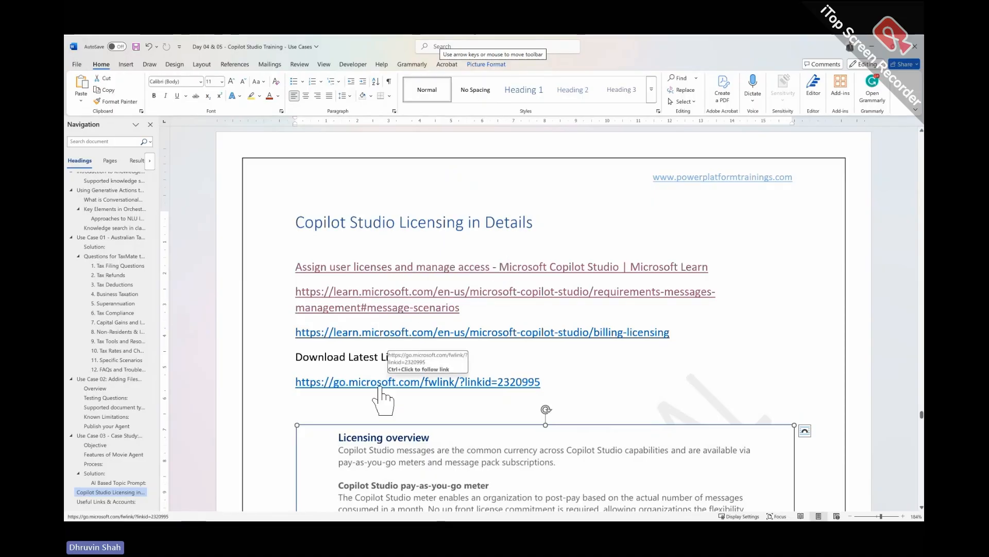
key("ctrl")
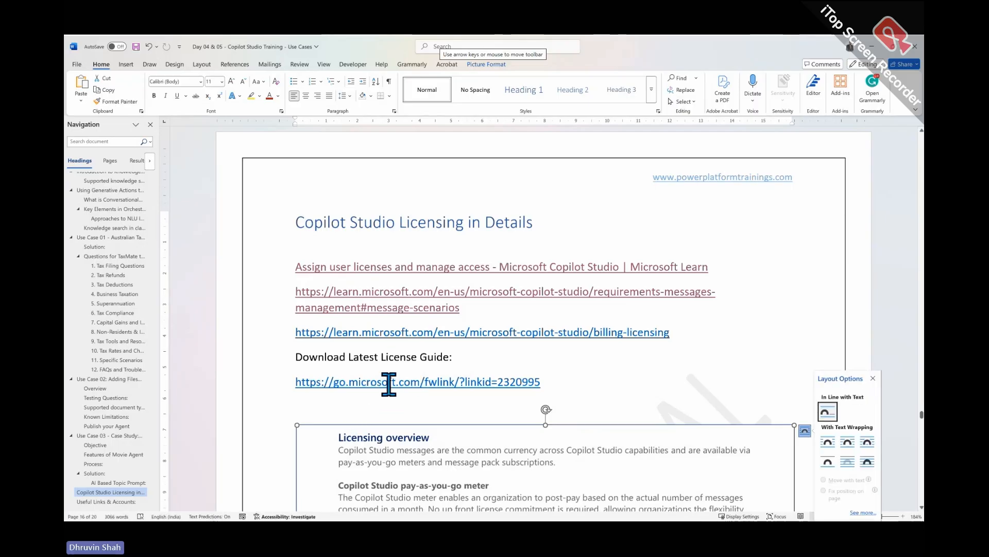
left_click(391, 384, "ctrl")
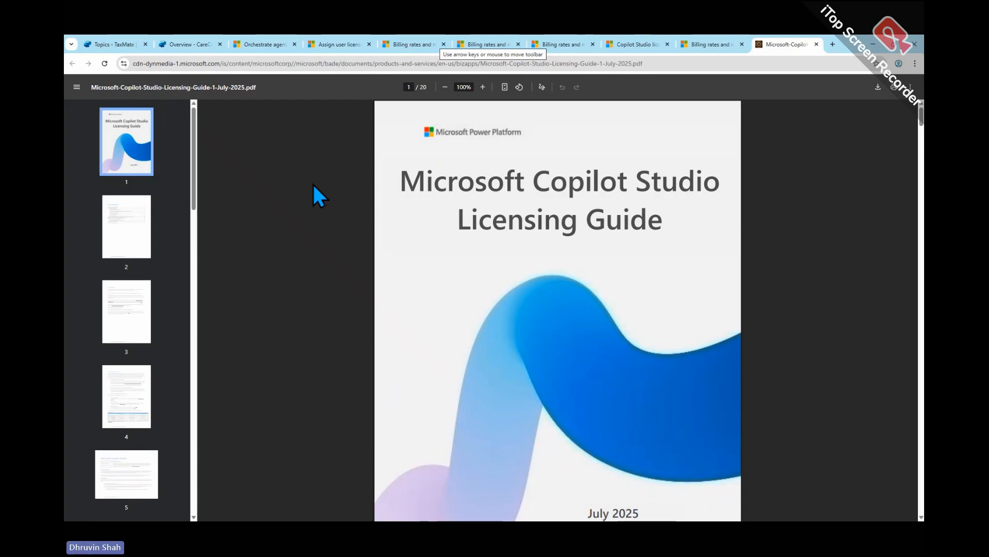
- Mark the July 2025 date on the licensing guide's cover page with a red box, arrow and circle
scroll(577, 320, "down", 3)
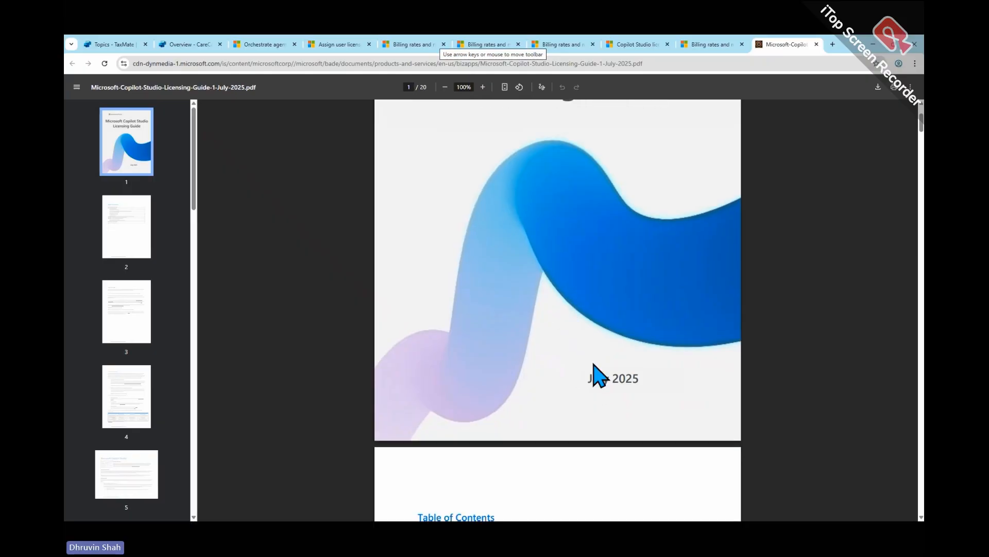
left_click_drag(576, 357, 671, 396)
mouse_move(473, 375)
left_mouse_down()
mouse_move(577, 377)
mouse_move(531, 394)
left_mouse_up()
mouse_move(592, 387)
left_mouse_down()
mouse_move(643, 365)
mouse_move(613, 389)
left_mouse_up()
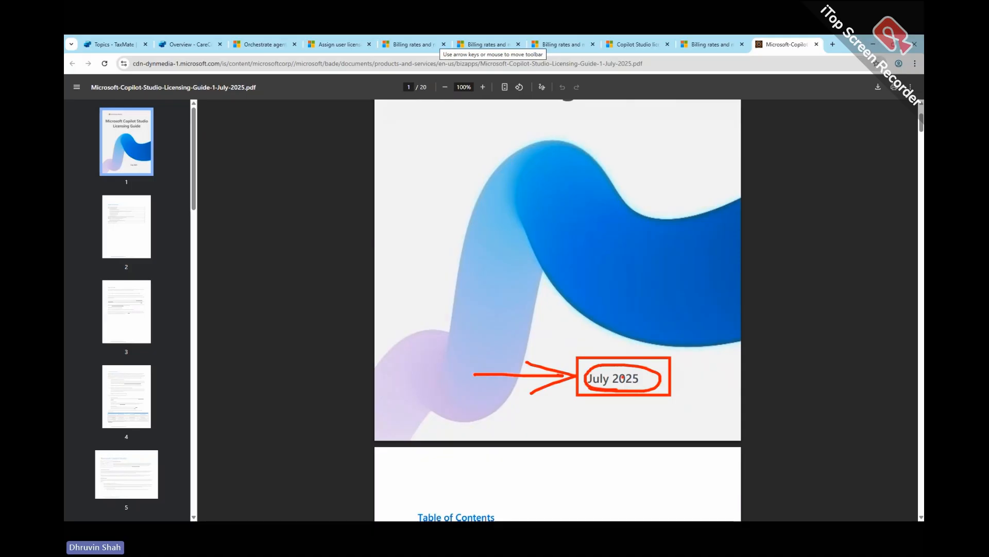
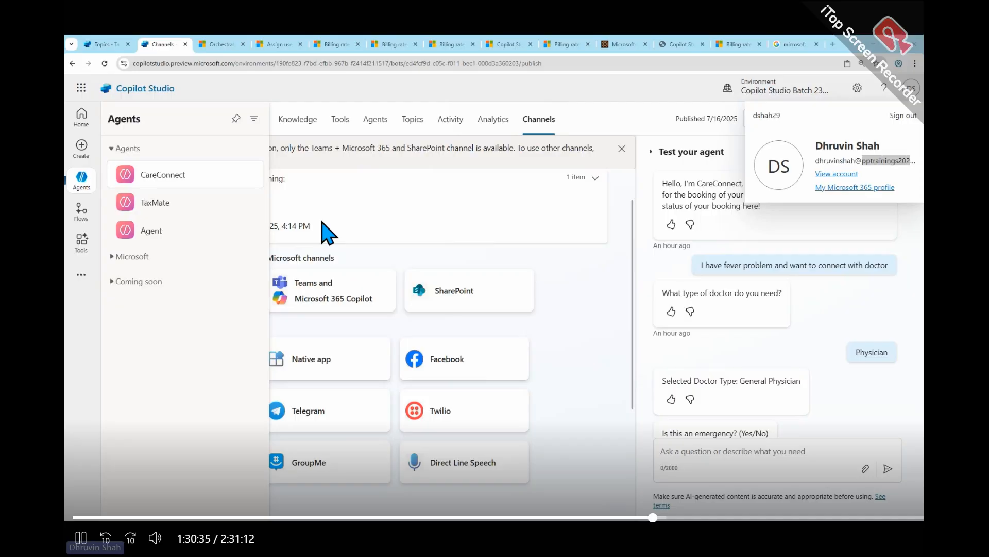
- Dismiss the account details, display the full Agents list and open the environment selector in Copilot Studio
left_click(508, 210)
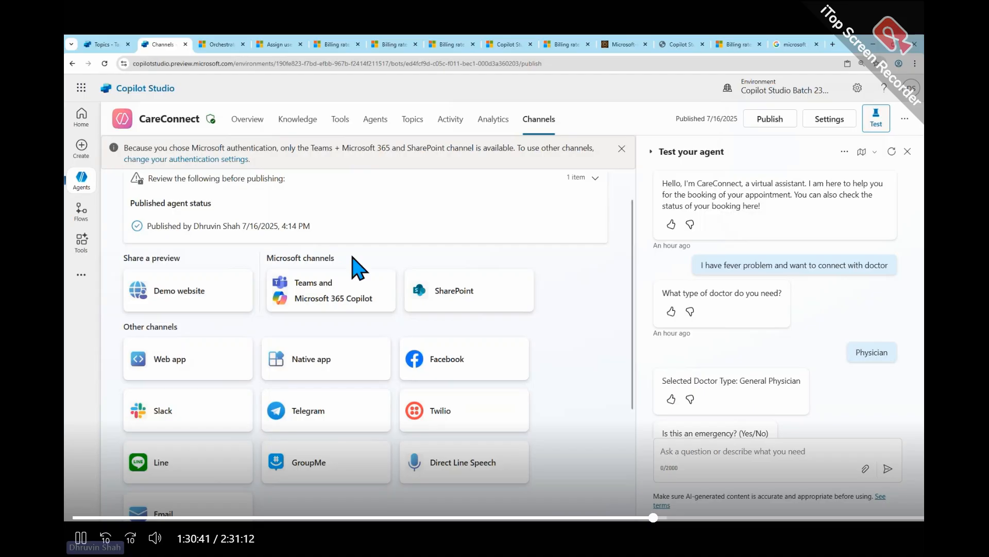
left_click(87, 185)
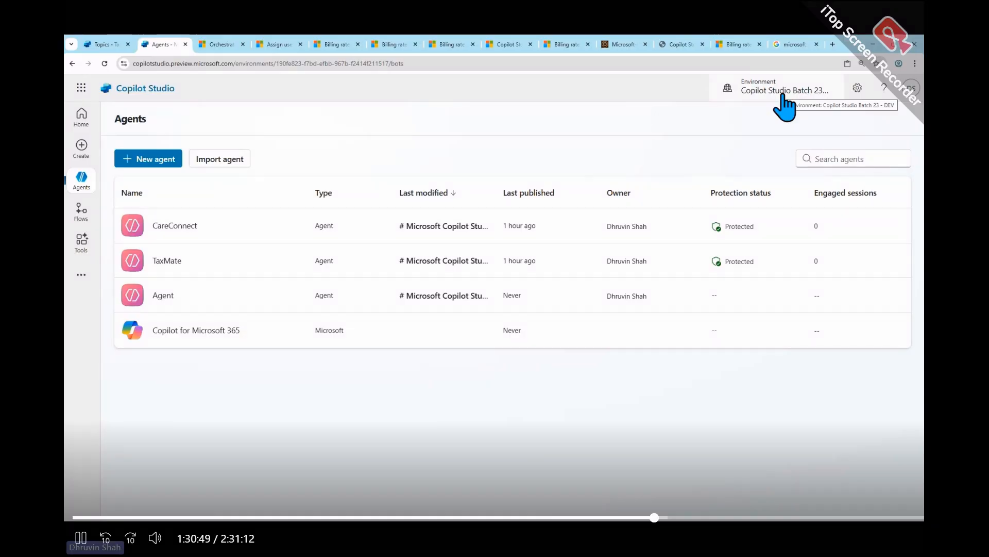
left_click(783, 95)
left_click(783, 95)
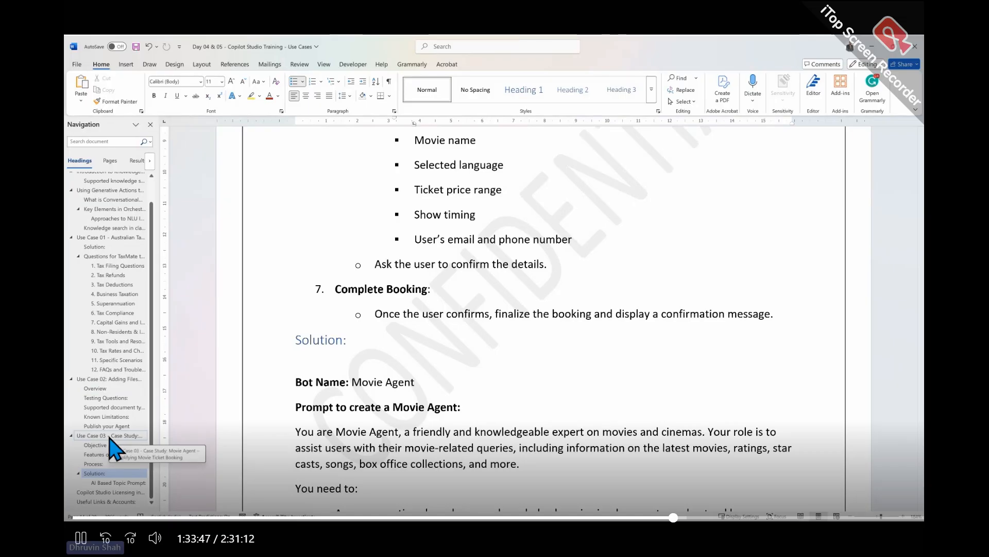
- Switch to the Word training document and examine the Use Case 03 solution, covering the Movie Agent prompt and the AI Based Topic Prompt
scroll(627, 347, "down", 3)
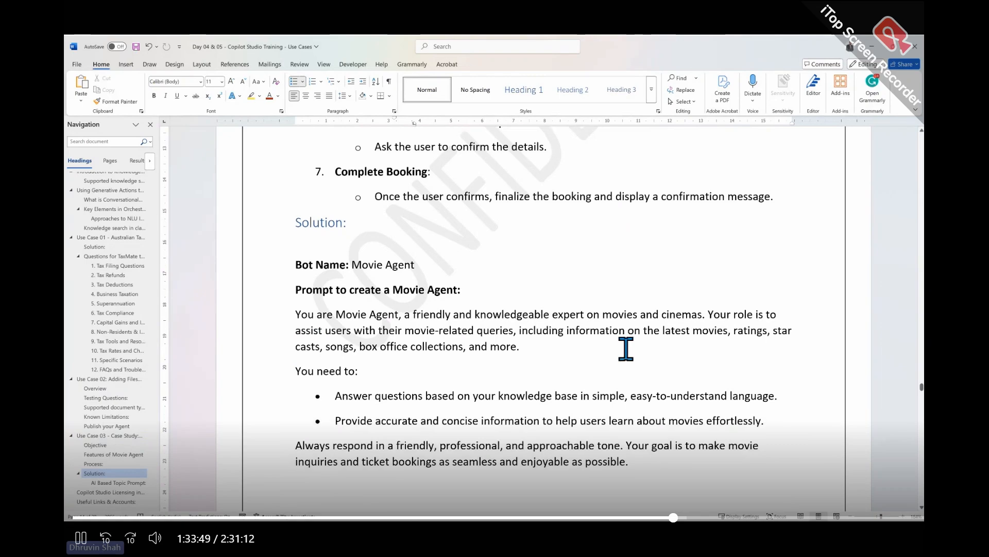
scroll(626, 348, "down", 10)
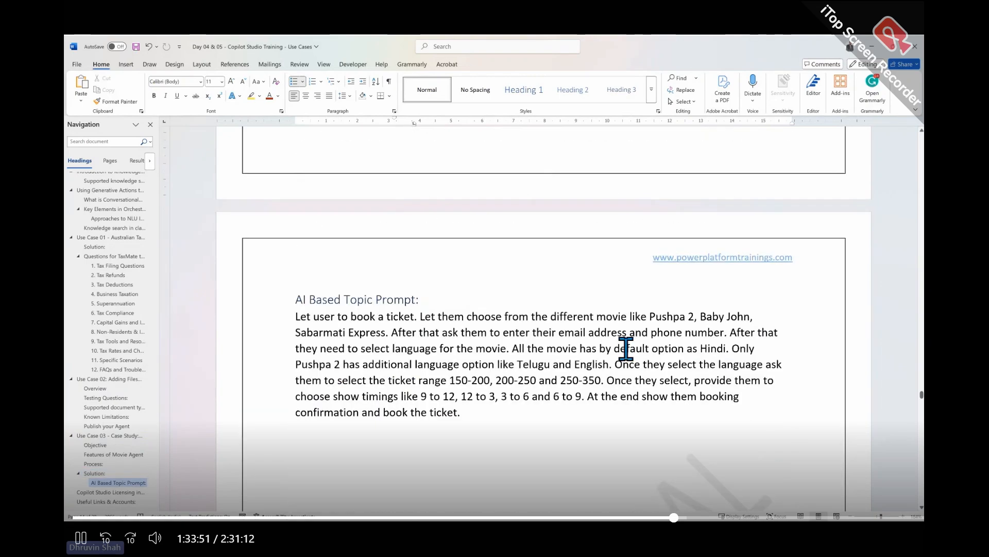
scroll(626, 348, "up", 6)
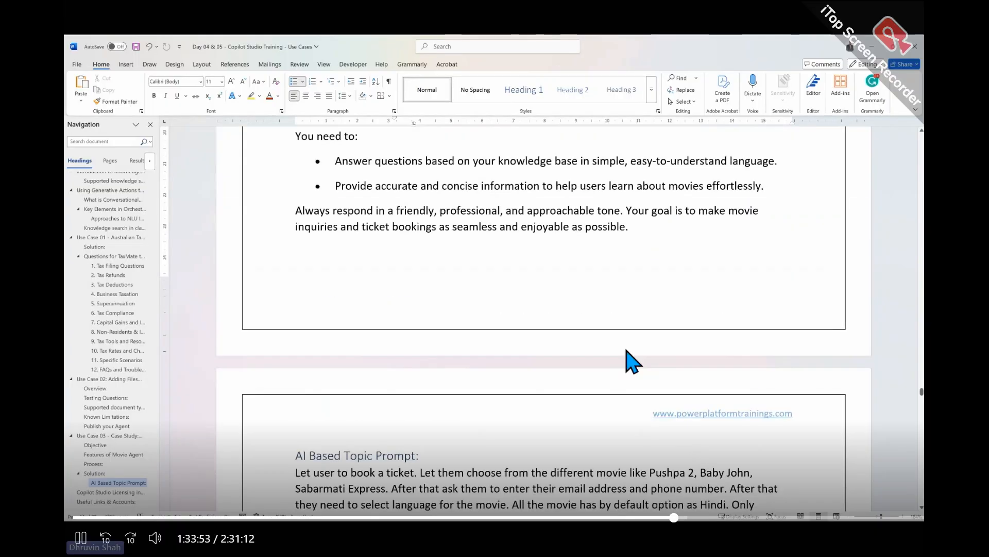
scroll(626, 349, "up", 1)
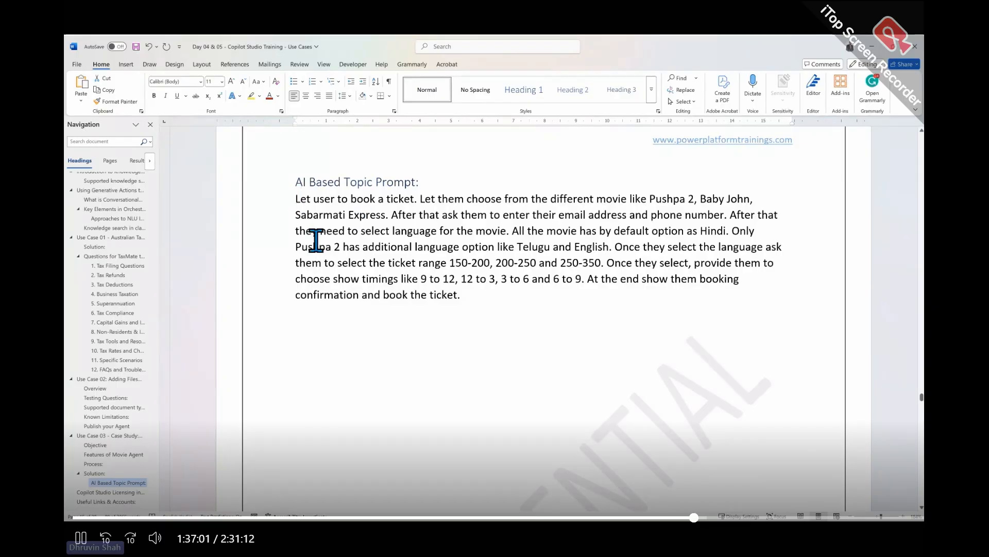
- Copy the AI Based Topic Prompt text from Word and use it to create a Cinema Guru topic named Book a ticket in Copilot Studio
left_click_drag(496, 301, 294, 207)
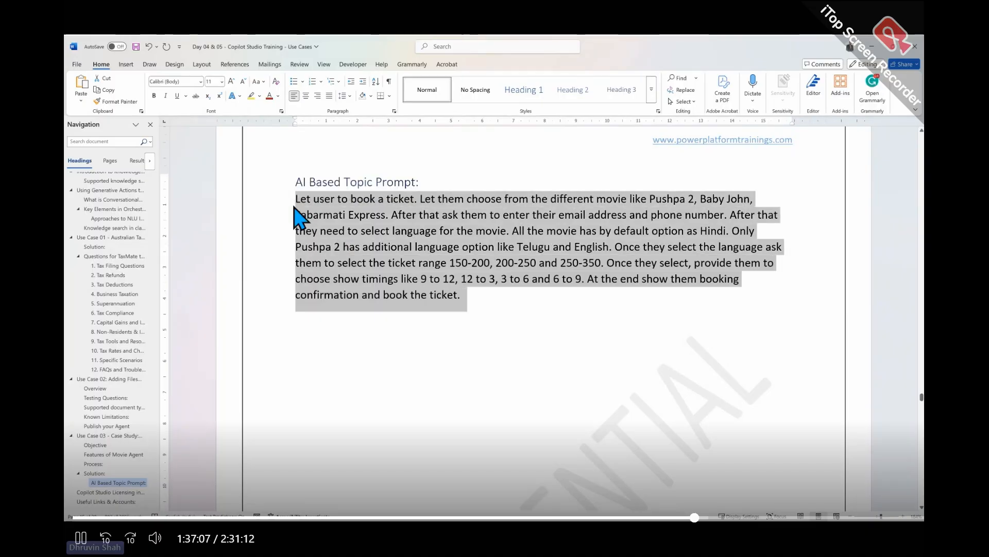
left_click(872, 47)
left_click(269, 261)
key("ctrl+v")
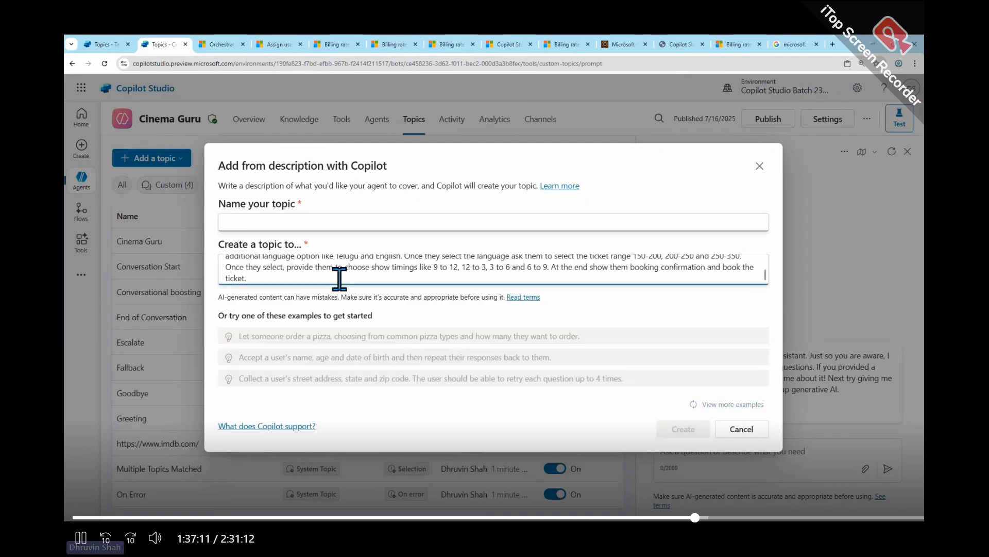
left_click(295, 222)
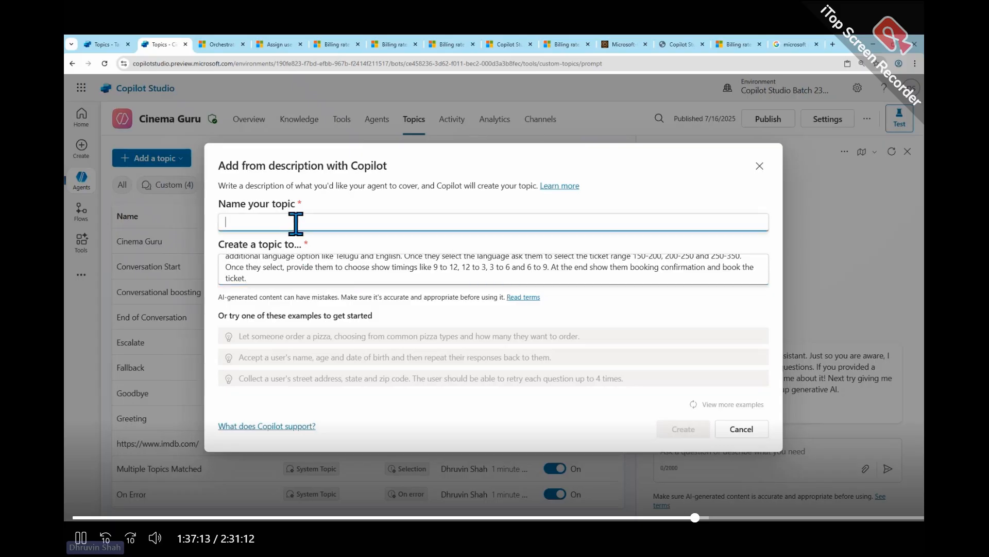
type("Book a ticket")
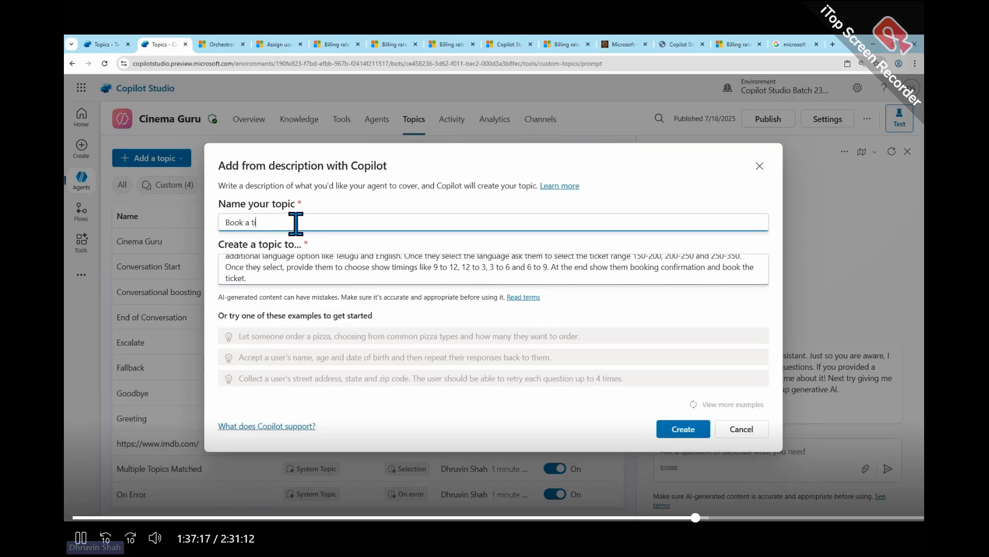
left_click(683, 430)
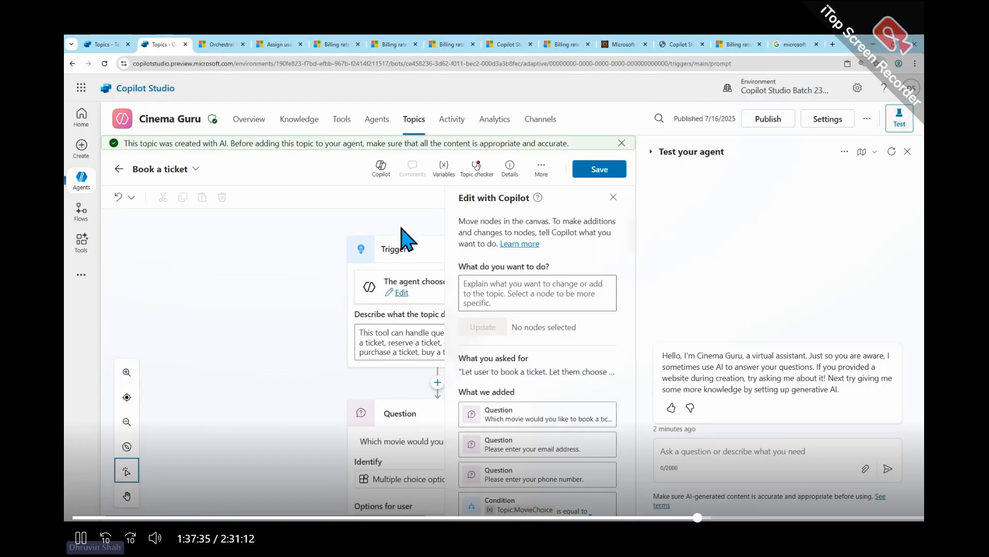
- Examine the Book a ticket topic's trigger, questions, conditions, booking confirmation card and final message, and leave the topic without saving
left_click(377, 343)
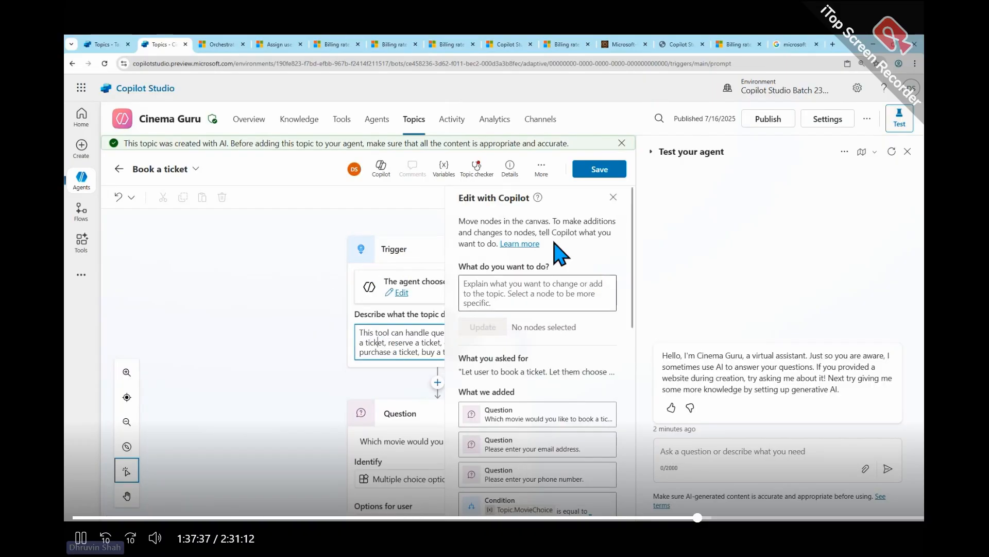
left_click(612, 198)
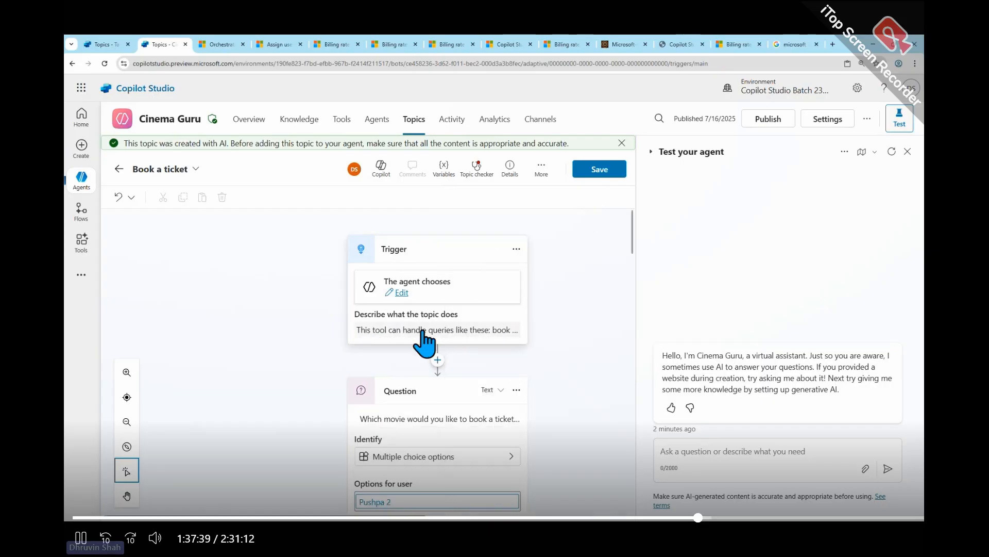
scroll(448, 412, "down", 5)
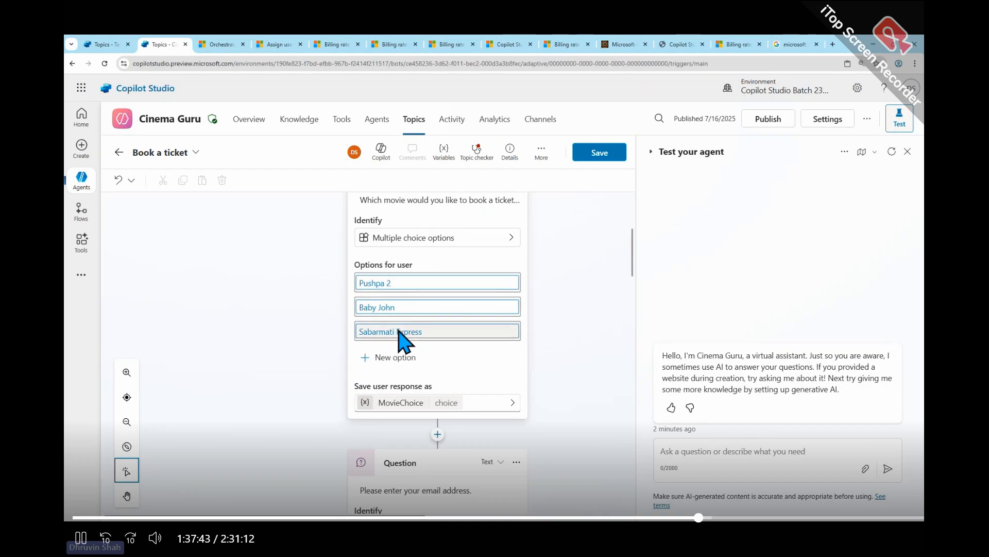
scroll(406, 340, "down", 1)
scroll(408, 345, "down", 9)
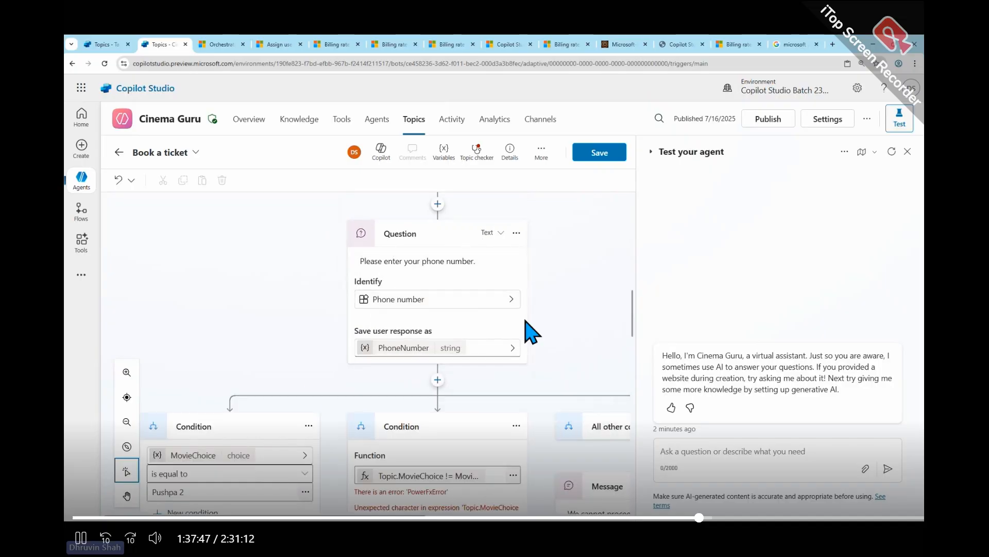
scroll(333, 350, "down", 2)
scroll(333, 350, "down", 2)
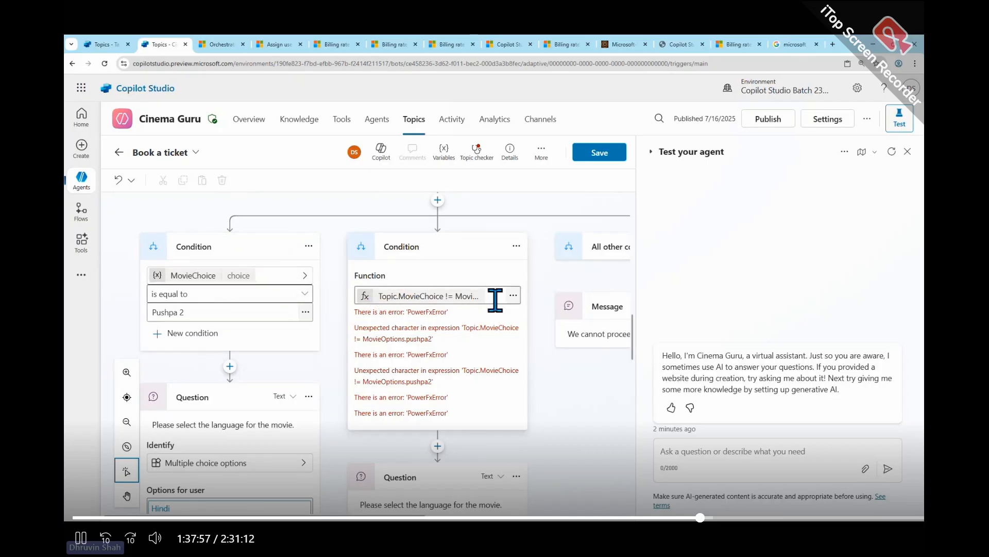
scroll(397, 389, "down", 4)
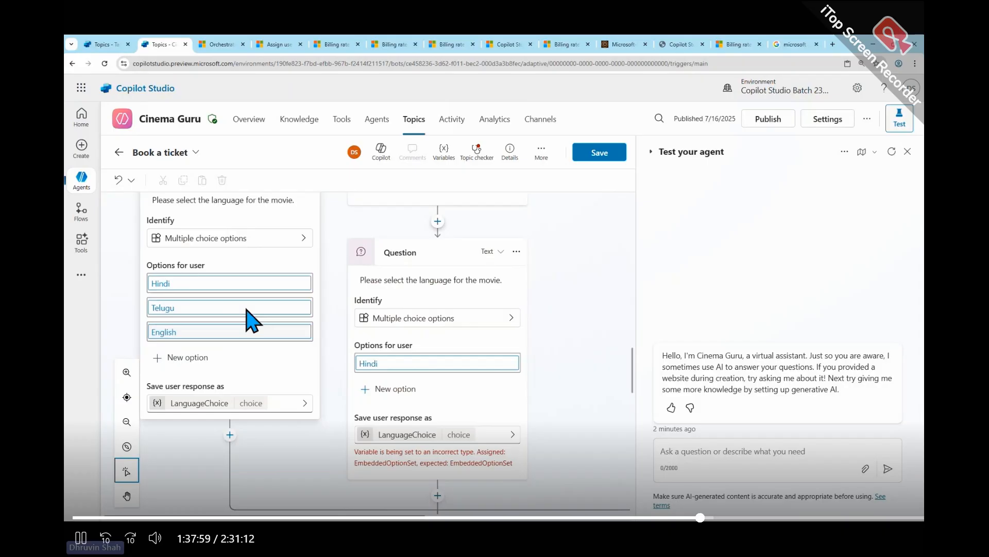
scroll(494, 418, "down", 4)
scroll(495, 419, "down", 3)
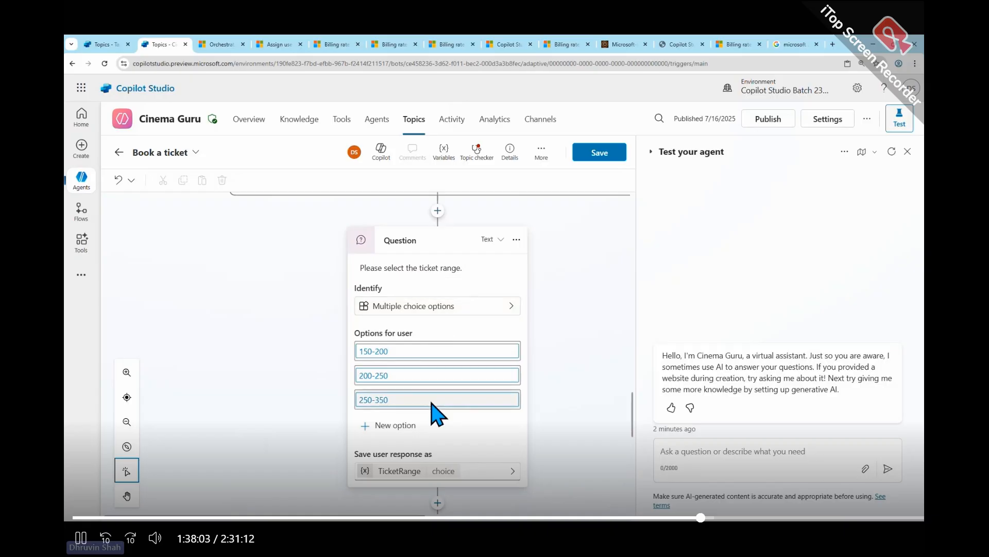
scroll(435, 412, "down", 3)
scroll(435, 412, "down", 3)
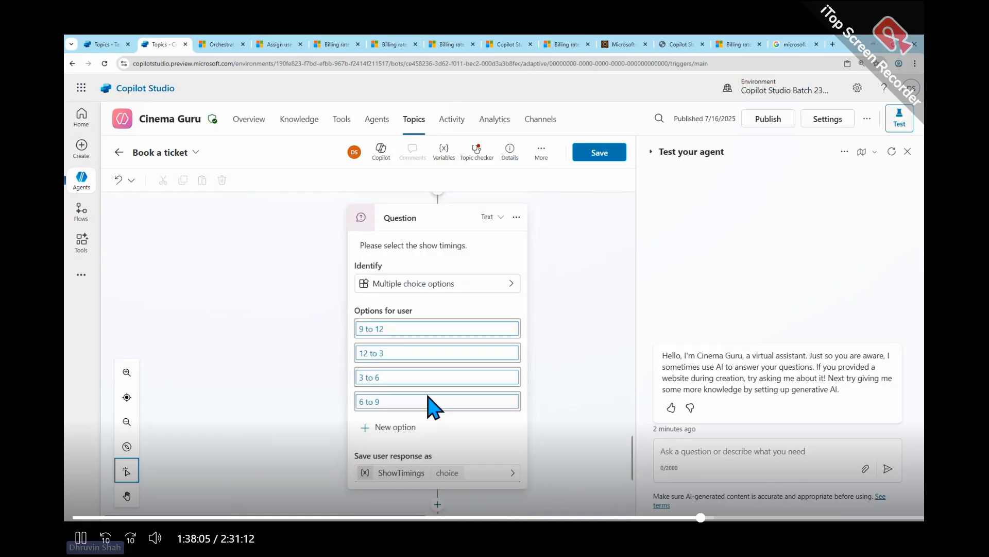
scroll(436, 408, "down", 4)
left_click(435, 407)
scroll(422, 376, "down", 4)
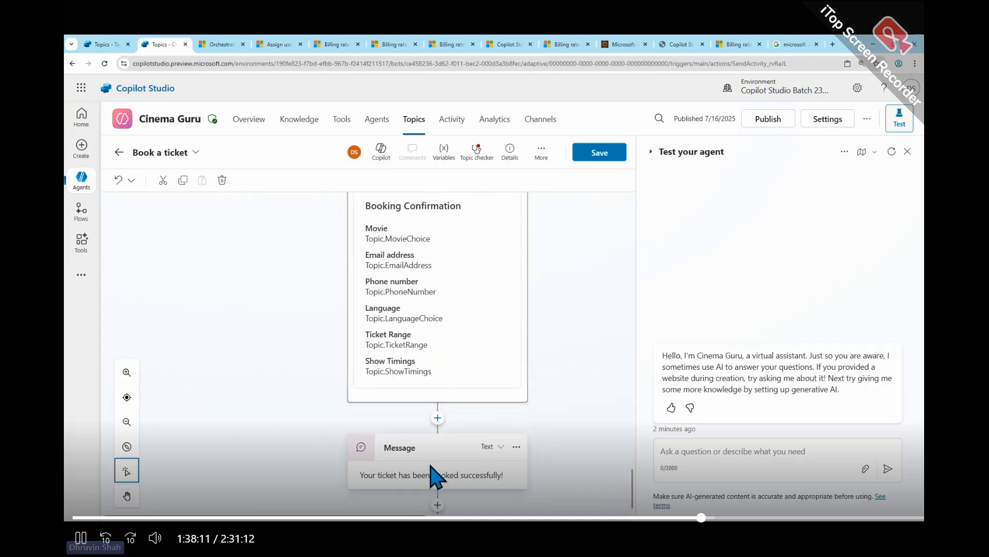
scroll(437, 475, "down", 1)
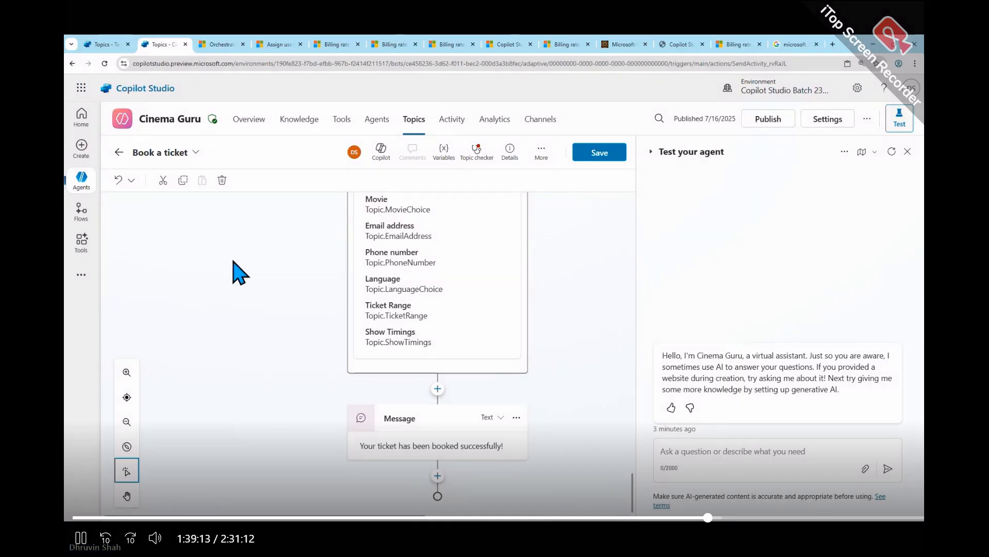
left_click(120, 153)
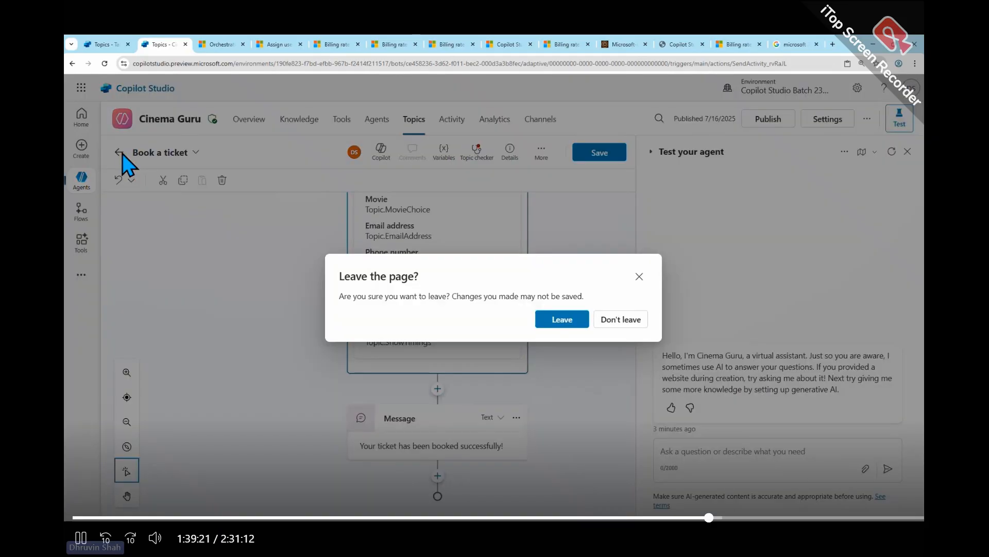
left_click(557, 321)
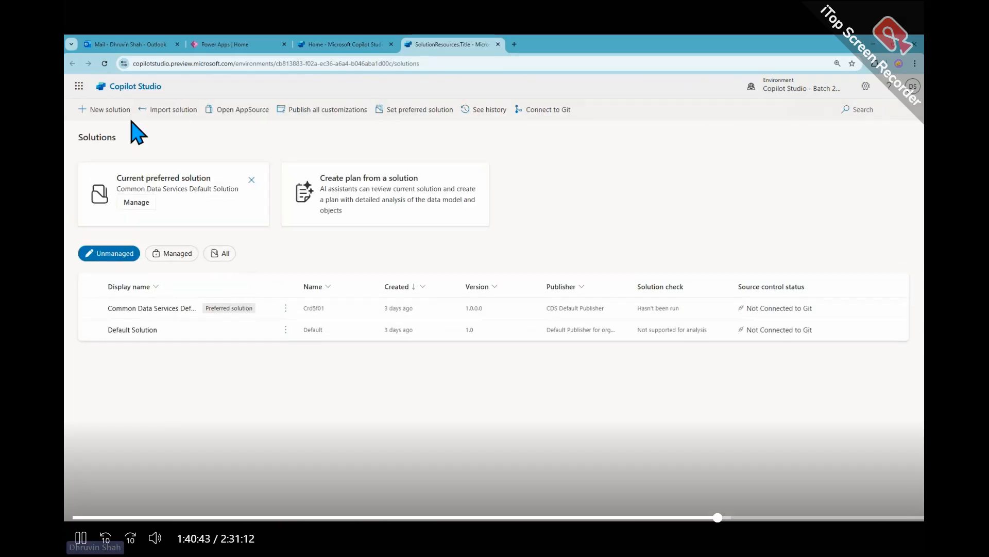
- Start creating a new solution on the Copilot Studio Solutions page
left_click(117, 110)
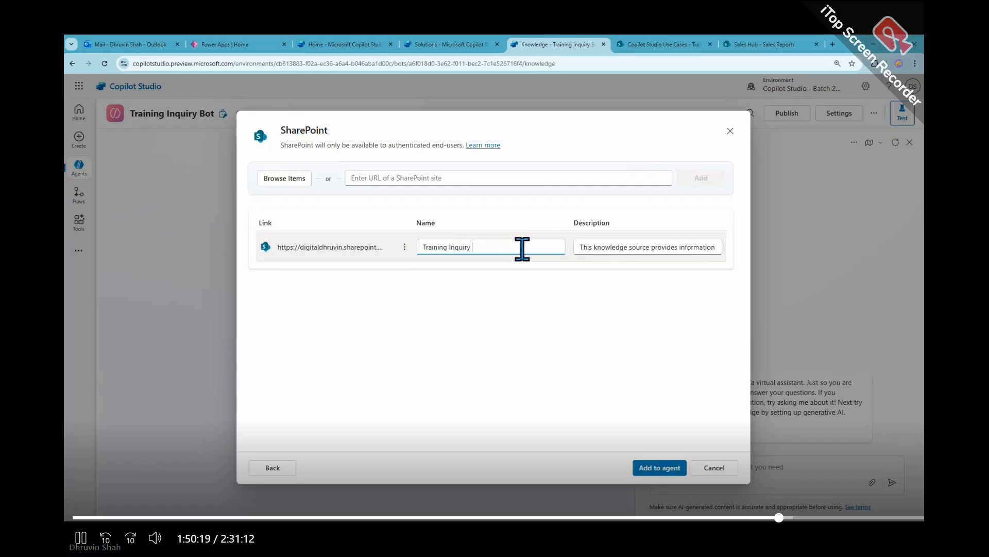
- Name the SharePoint knowledge source "Training Inquiry Information" and replace its description with "This list covers all the information like"
type("for")
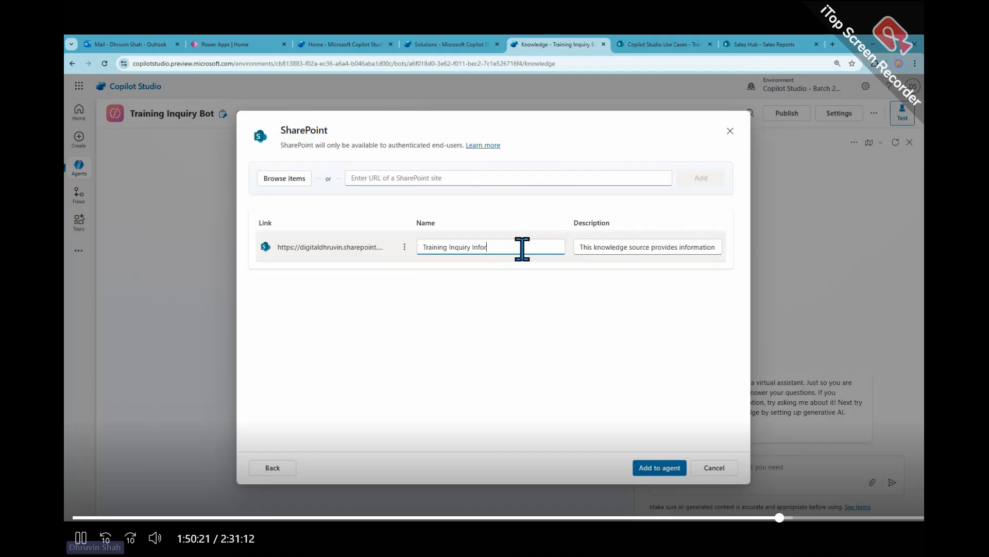
type("mation")
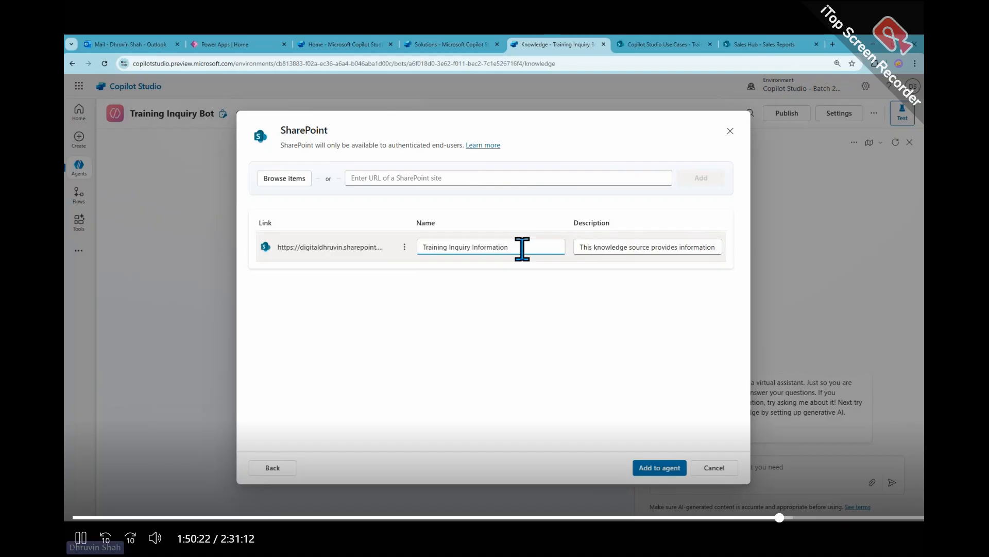
left_click(597, 247)
key("ctrl+a")
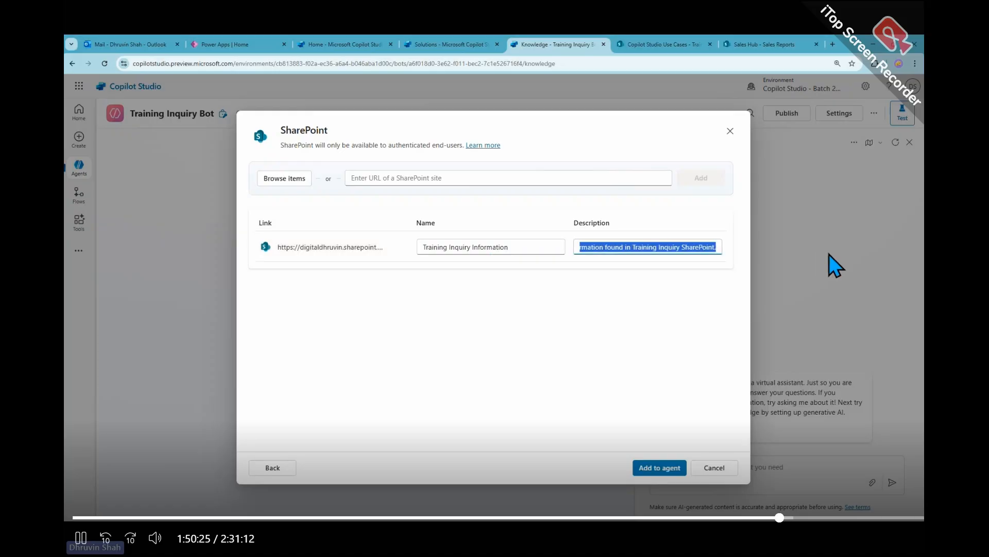
type("This ")
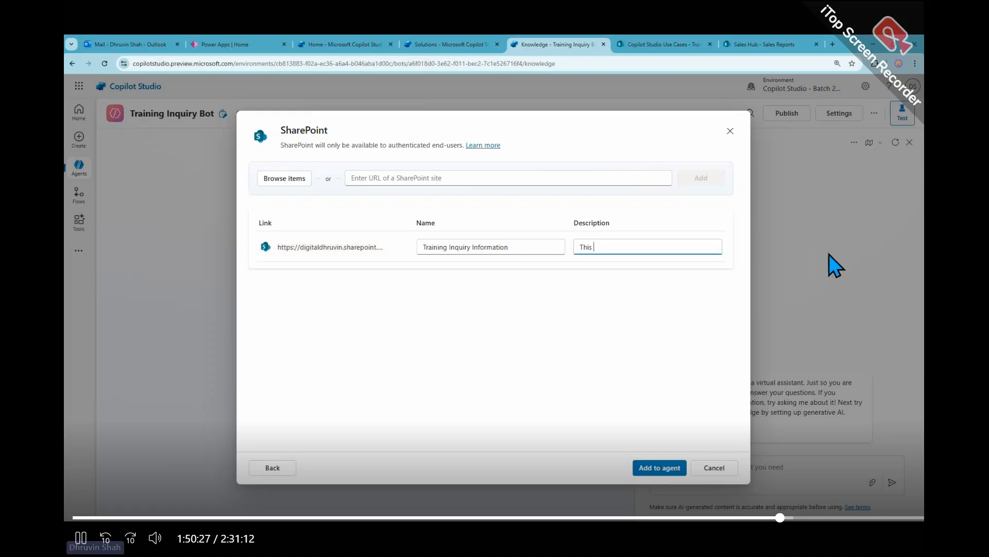
type("list covers all the infomation")
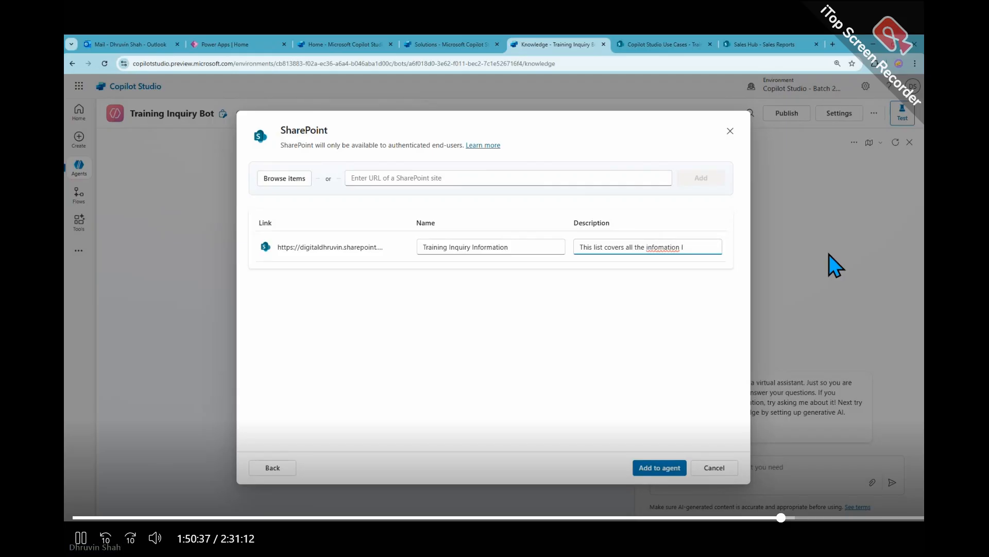
right_click(672, 248)
left_click(737, 261)
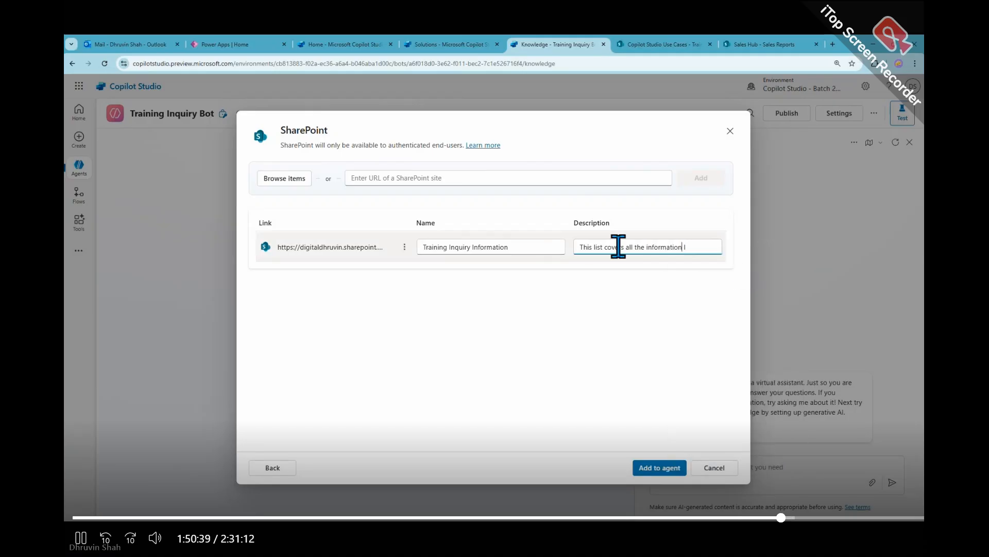
type("like")
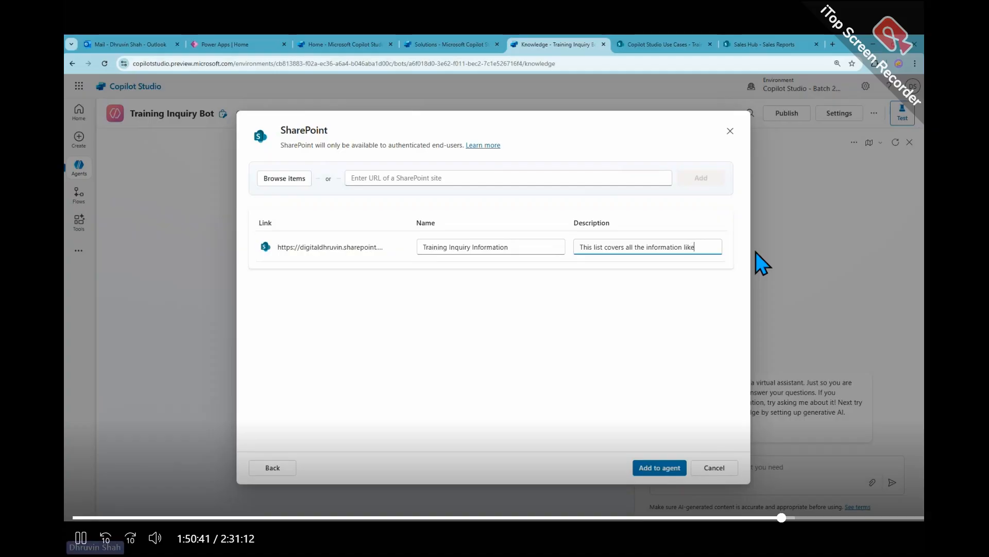
- Check the Training Inquiry list's columns in SharePoint and extend the knowledge description with "candidate name, reference from"
left_click(670, 45)
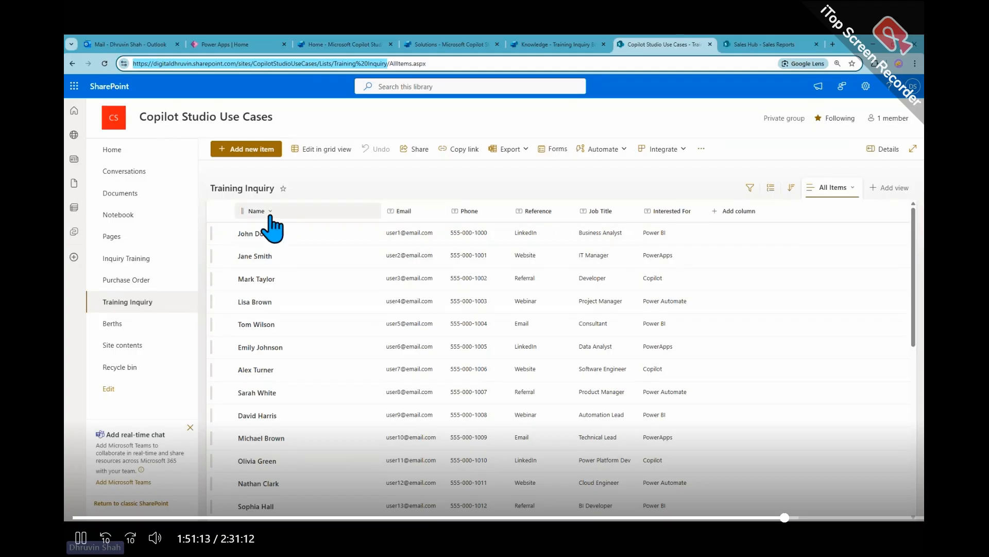
left_click(554, 44)
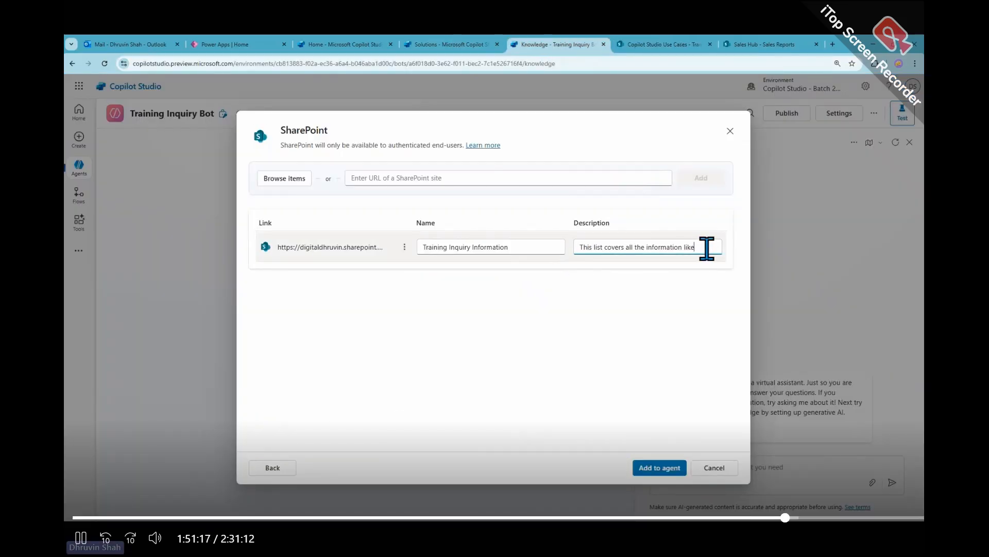
type("candidate n")
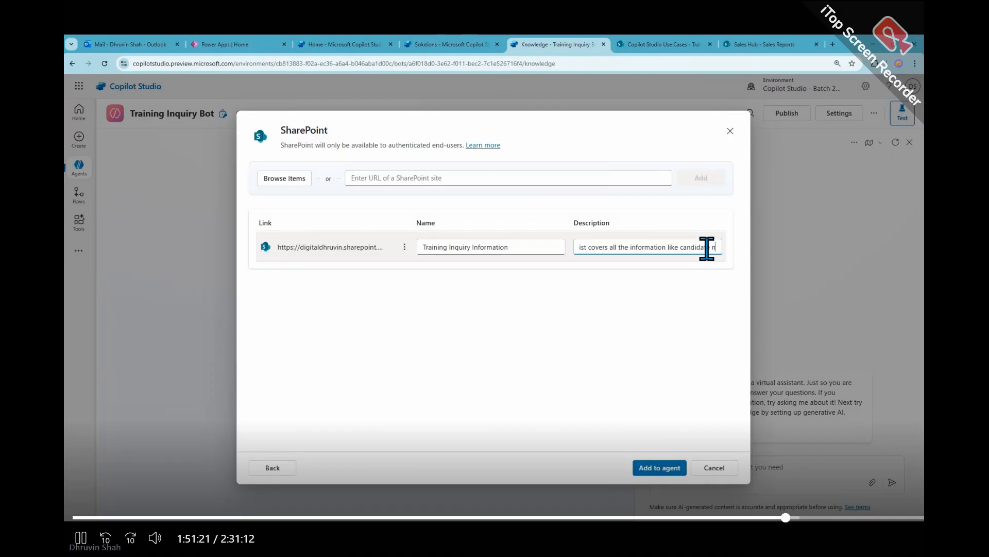
type("ame,")
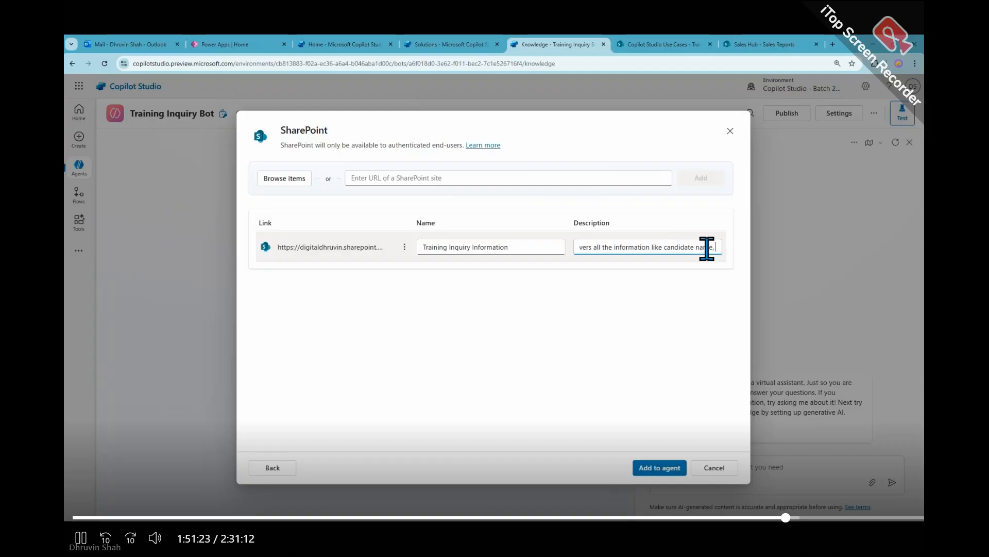
type(" reference from")
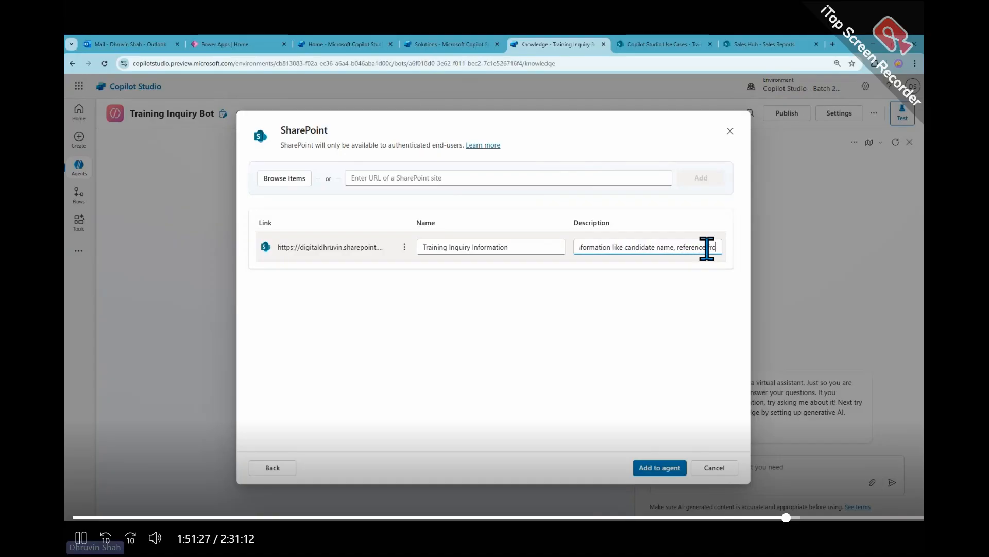
- Recheck the SharePoint list's columns and append ", email address, phone number" to the knowledge description
left_click(673, 44)
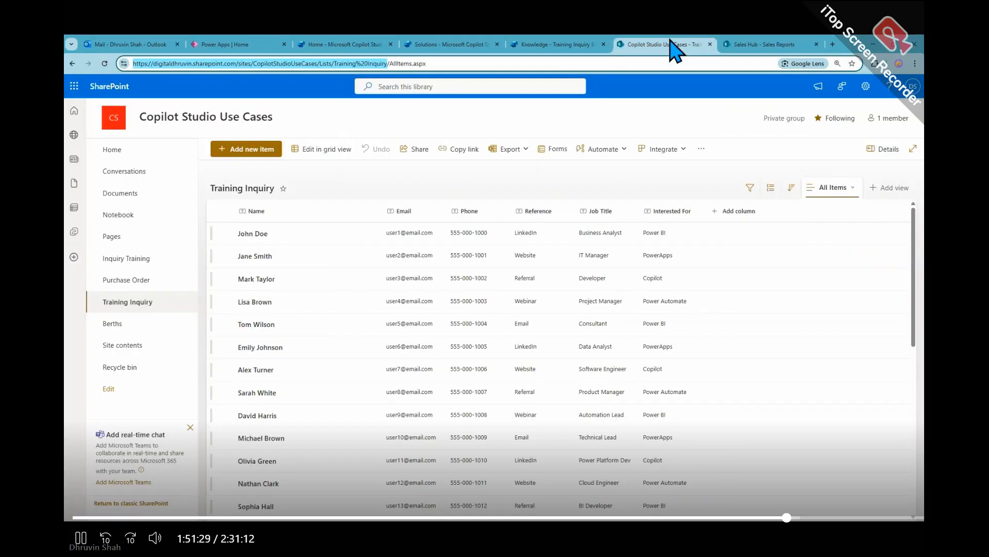
left_click(565, 46)
type(", email addre")
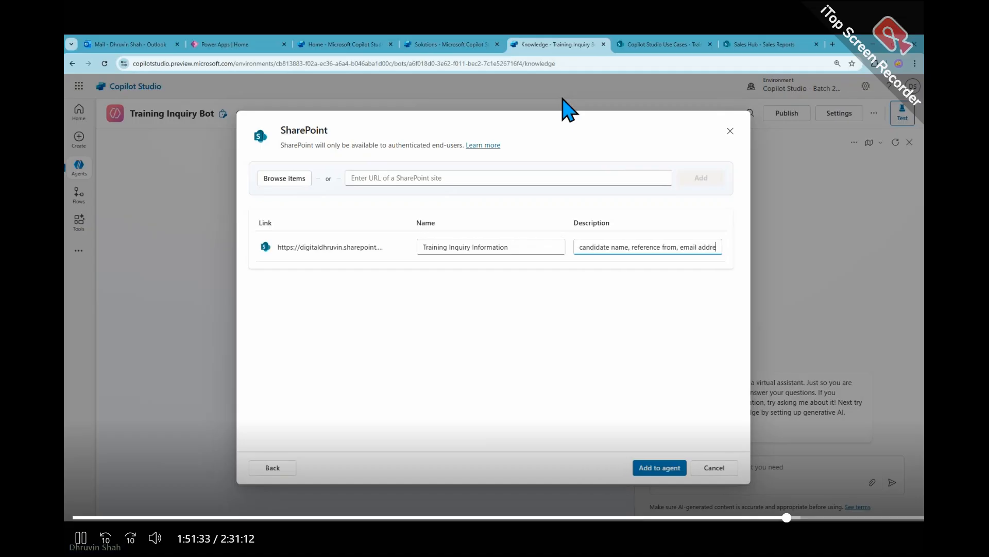
type("ss, ph")
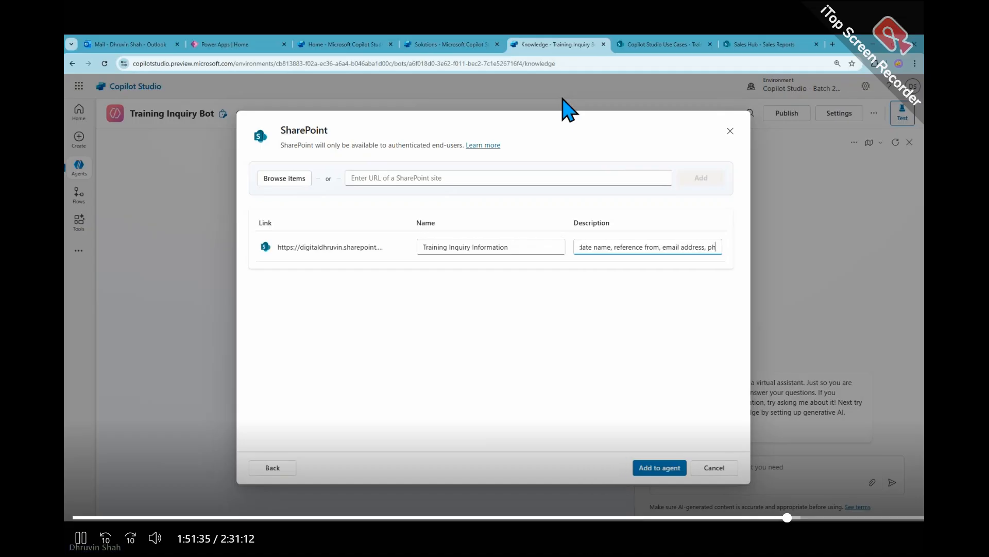
type("one number")
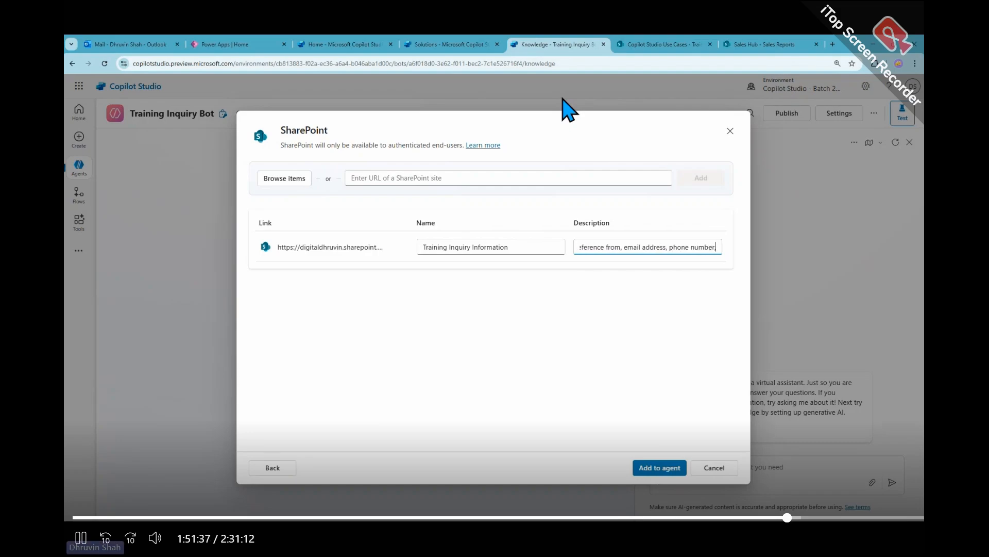
type(", course ")
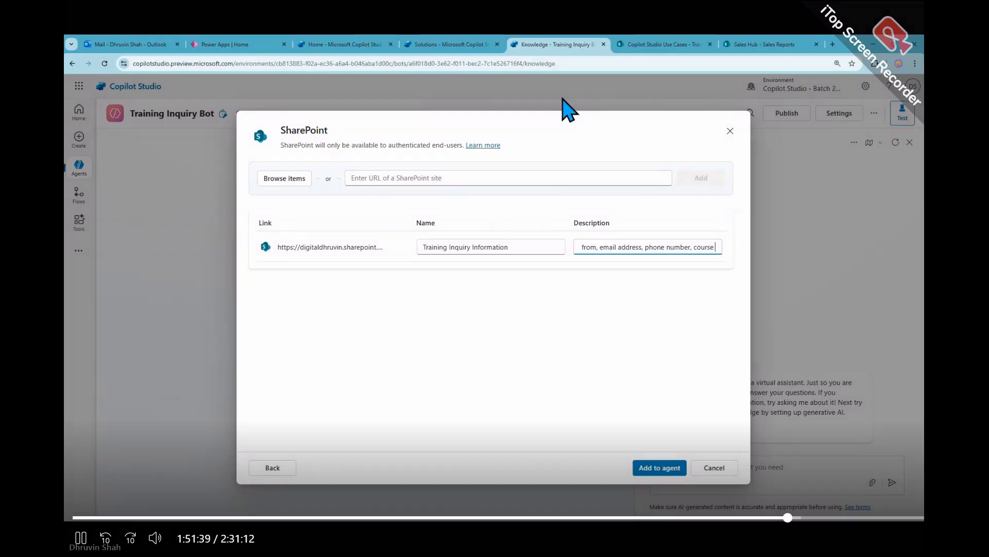
type("where th")
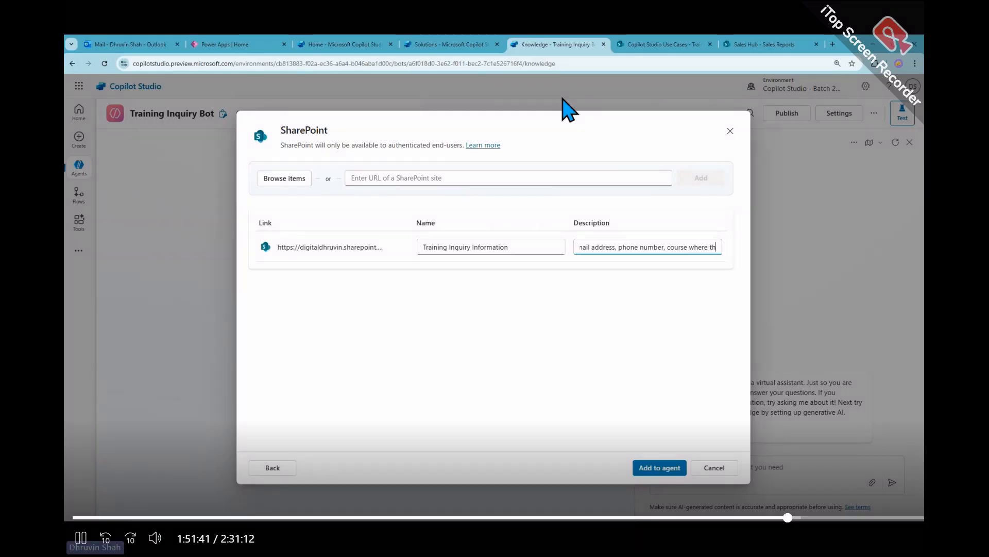
type("ey are intrested")
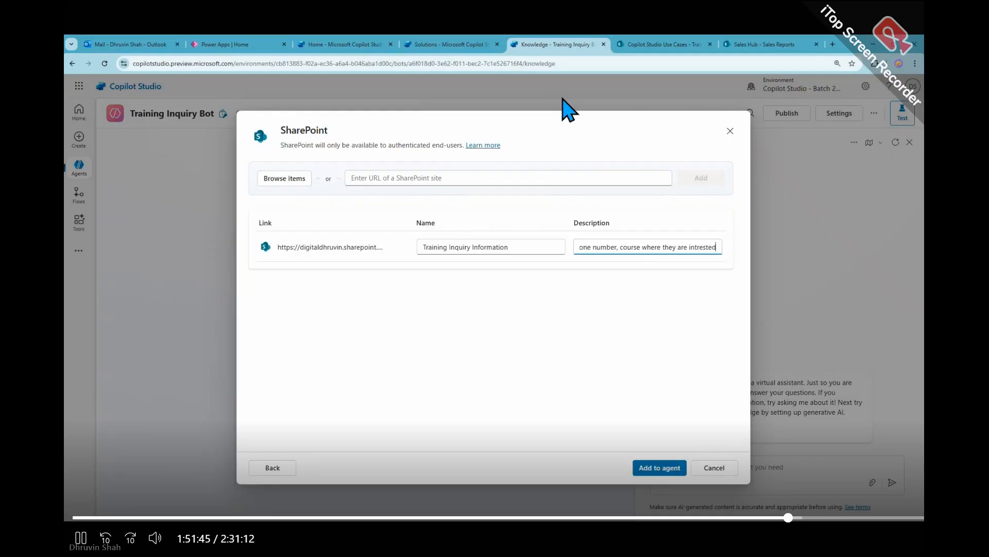
type(" in")
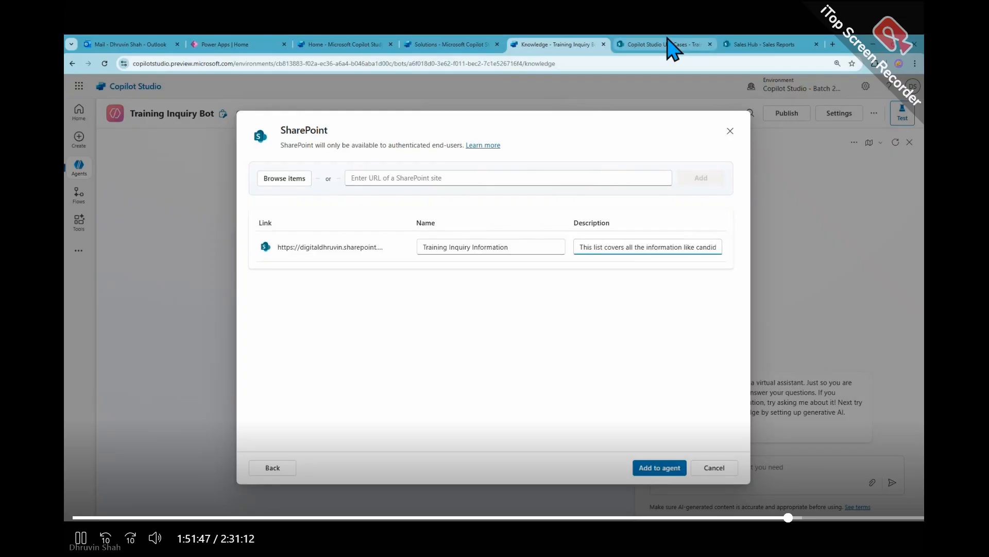
- Consult the SharePoint list again, end the description with "and their job title." and correct the misspelled word to "interested"
left_click(667, 45)
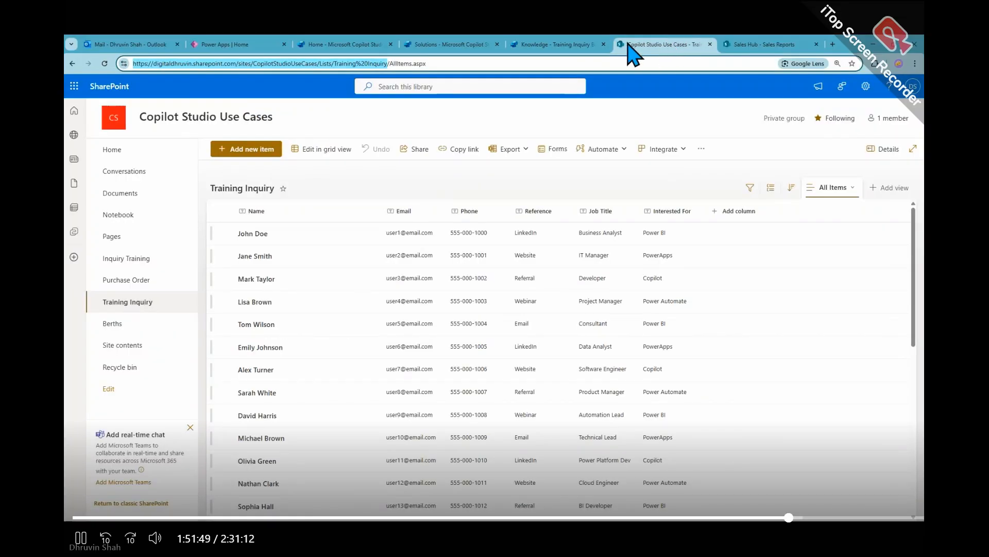
left_click(549, 44)
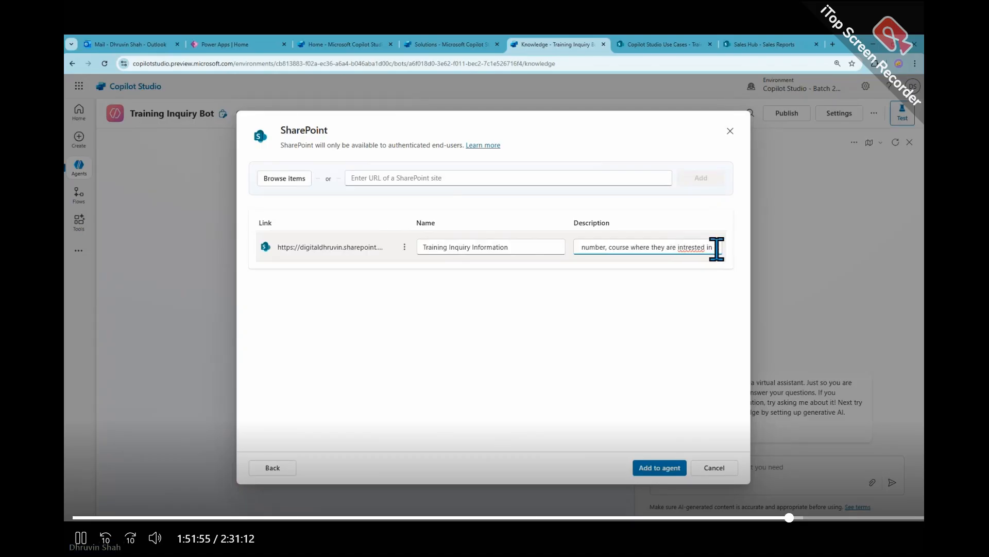
type("and theirr")
key("BackSpace")
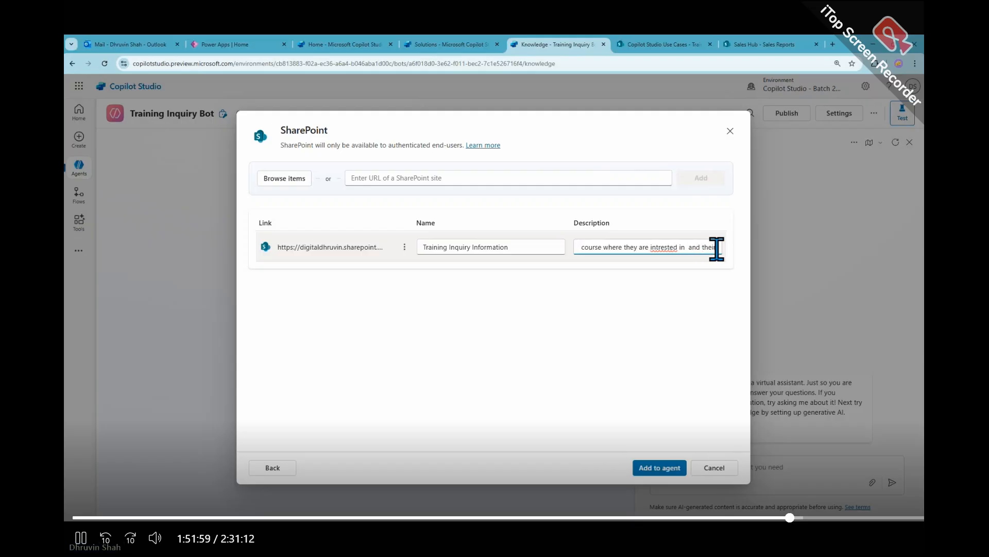
type("jo")
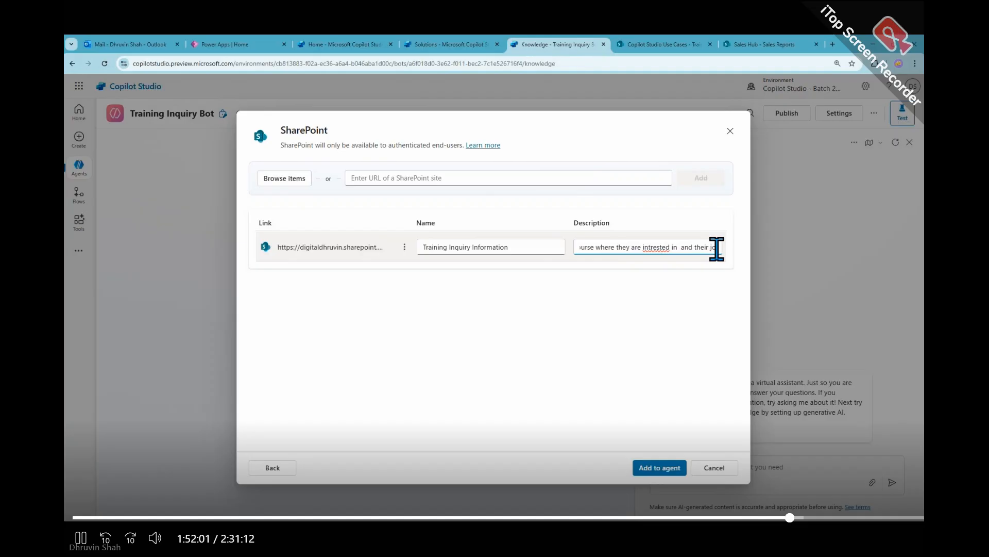
type("b title.")
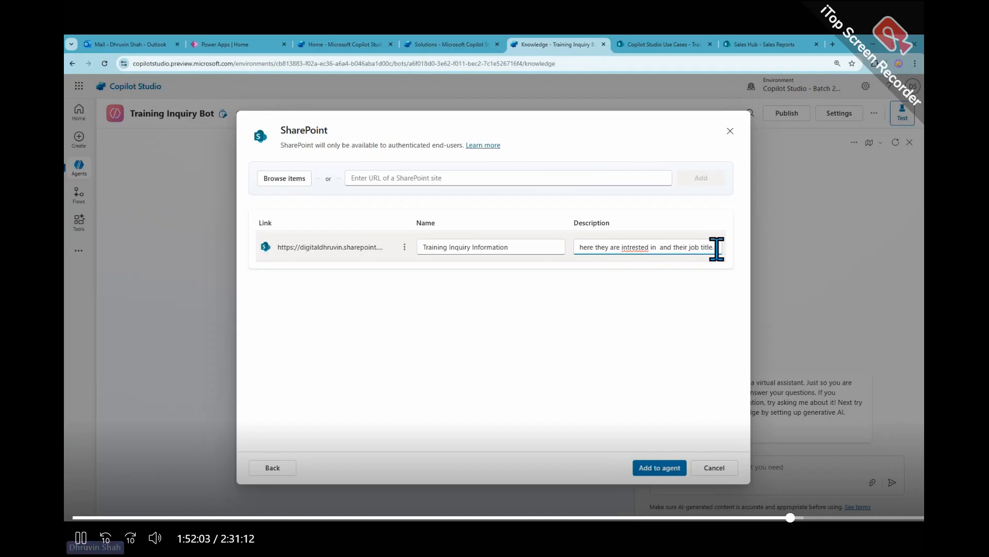
right_click(643, 247)
left_click(692, 261)
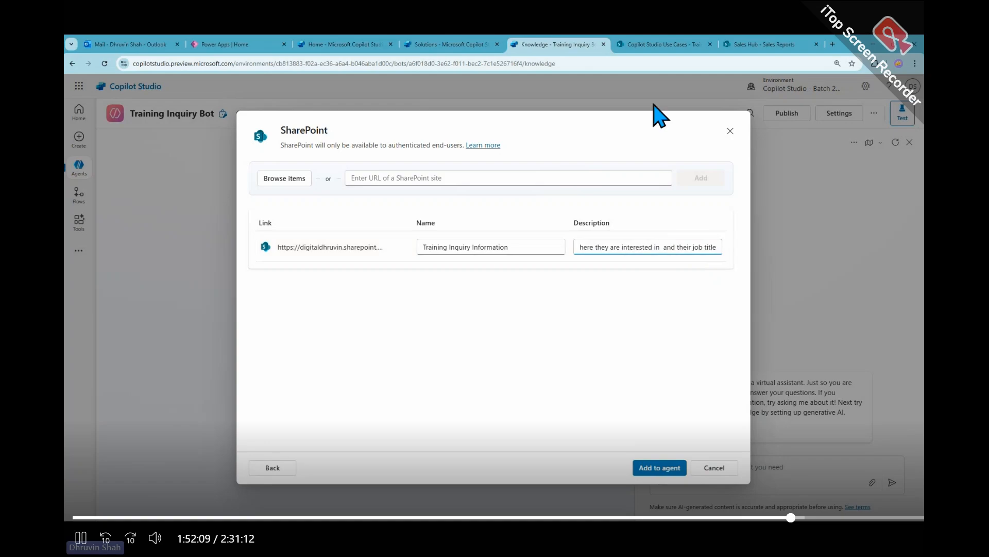
- Capture a screenshot of the Training Inquiry list's columns and first rows in SharePoint and paste it into a new ChatGPT prompt
left_click(643, 44)
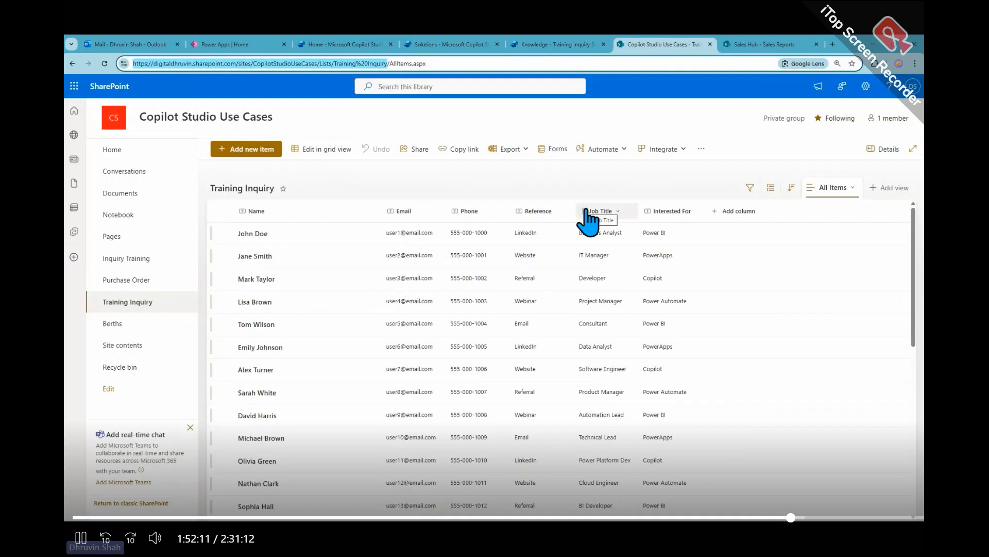
key("Print")
left_click_drag(211, 171, 717, 308)
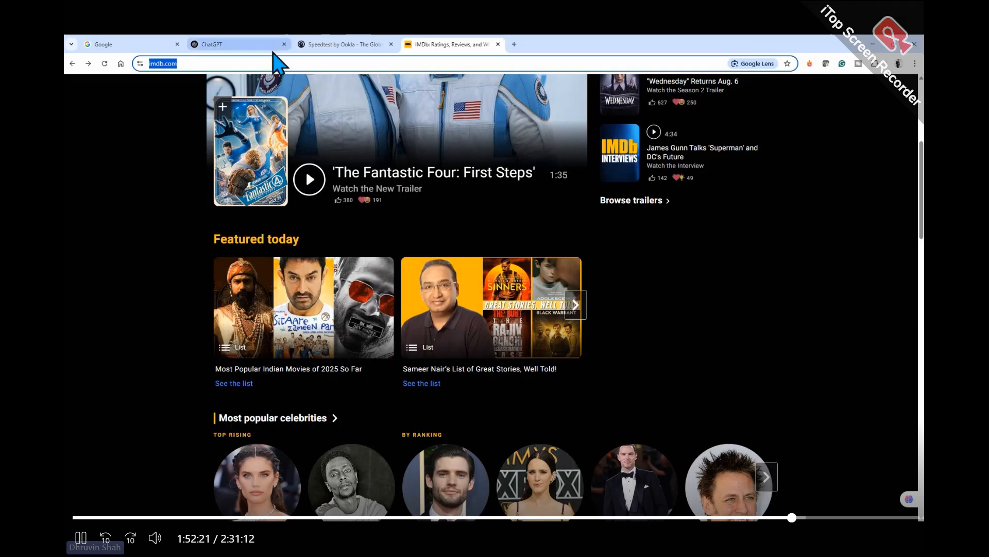
left_click(273, 51)
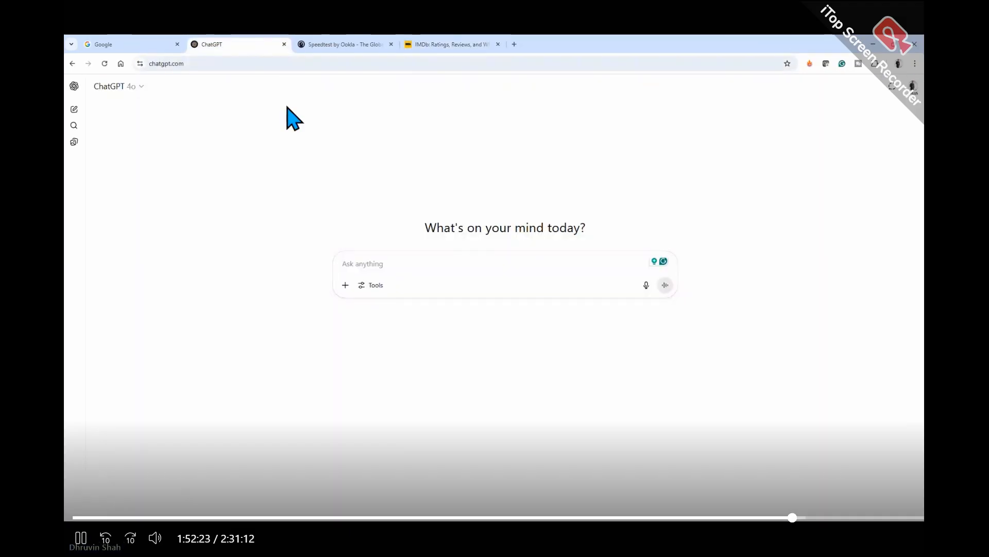
key("ctrl+v")
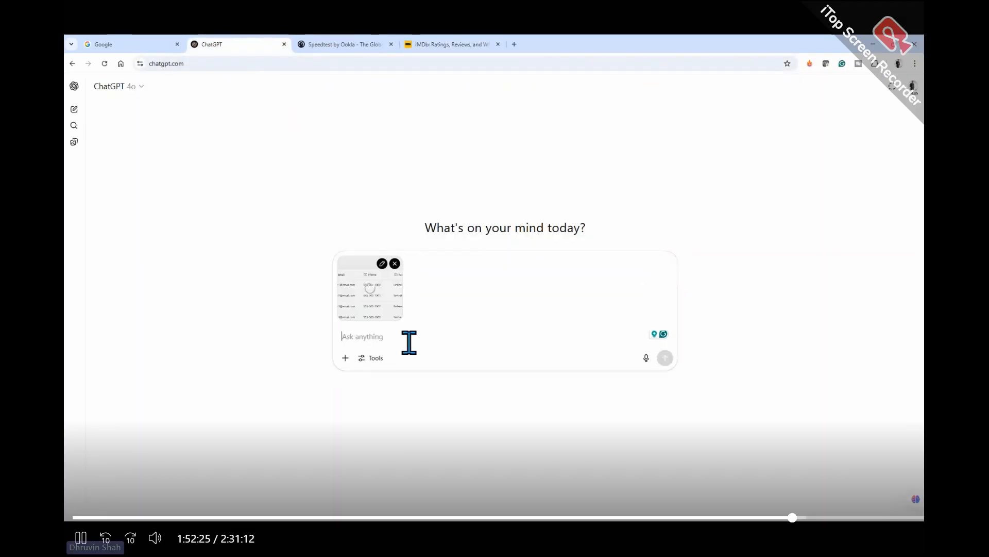
- Write "I need to provide some description about what this data source all about,." in the ChatGPT prompt and start a new line
type("I need to p")
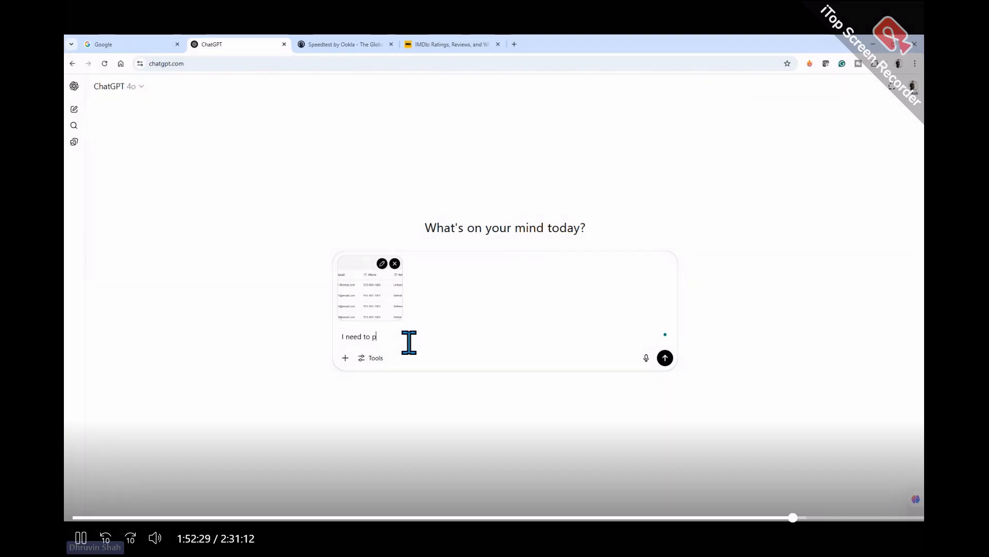
type("rovide so")
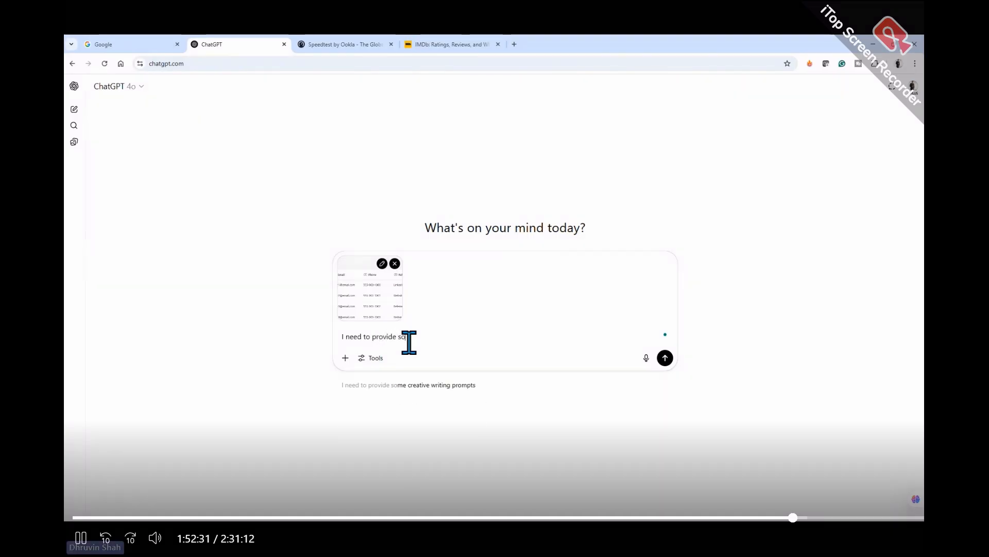
type("me descript")
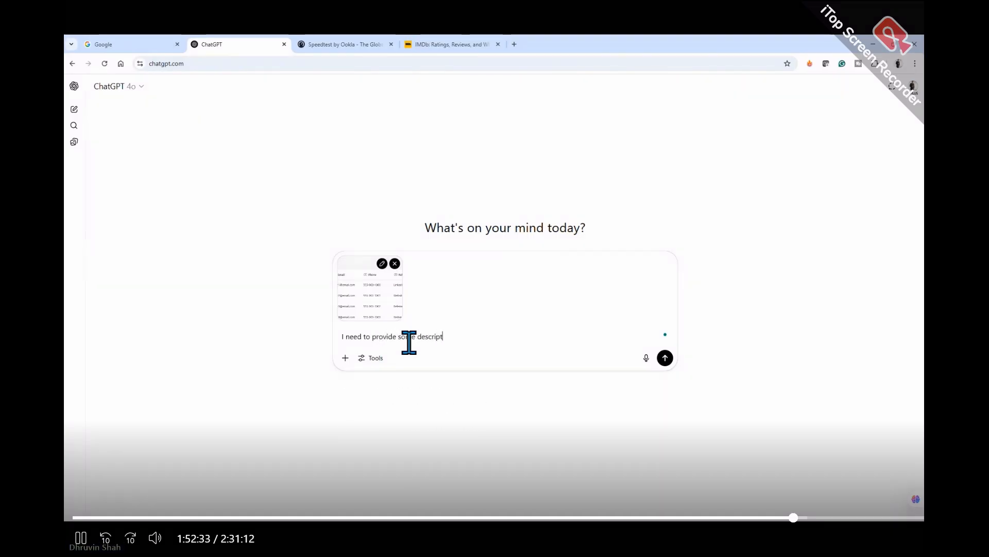
type("ion about what this dat")
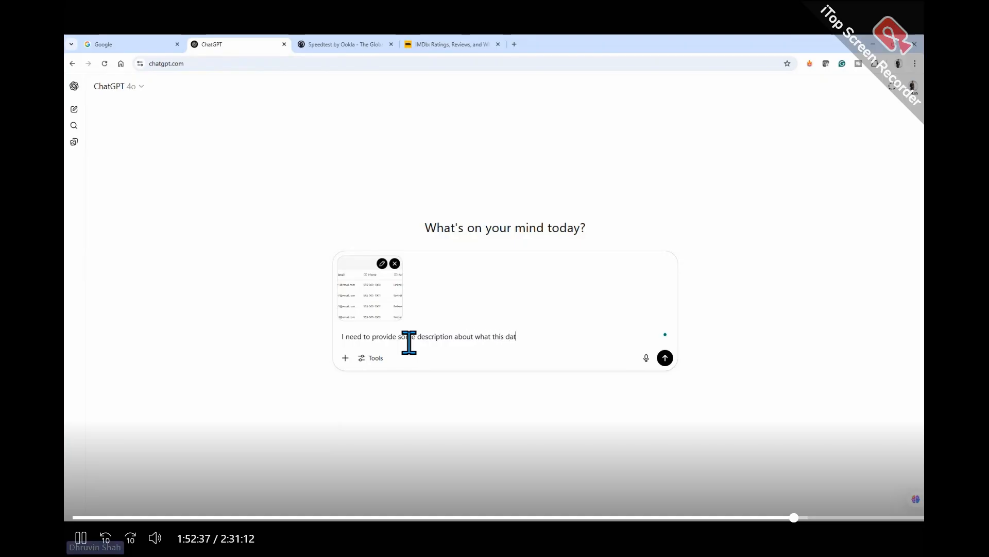
type("a source all about.")
key("shift+Return")
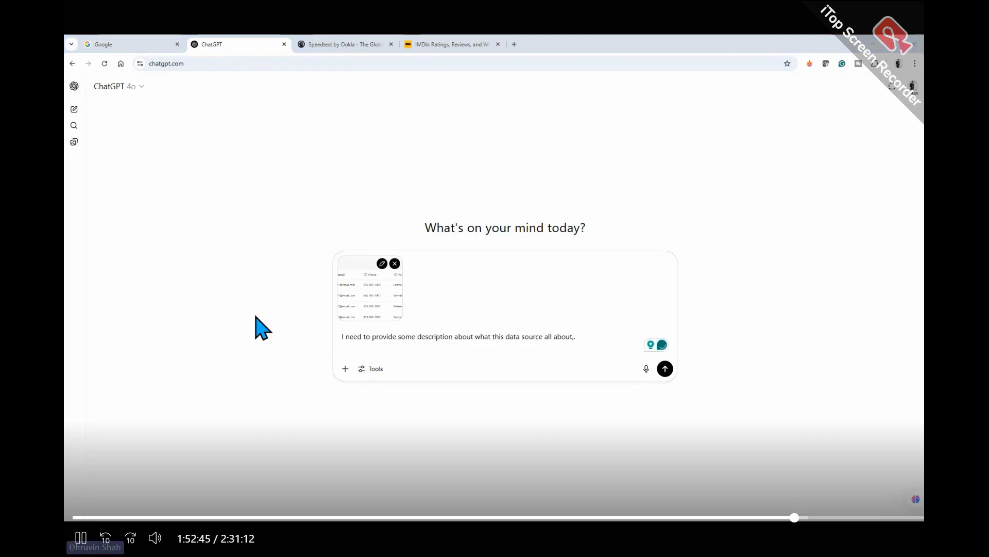
- Copy the knowledge source description from Copilot Studio into the ChatGPT prompt, label it "Example:" and submit the prompt
key("alt+Tab")
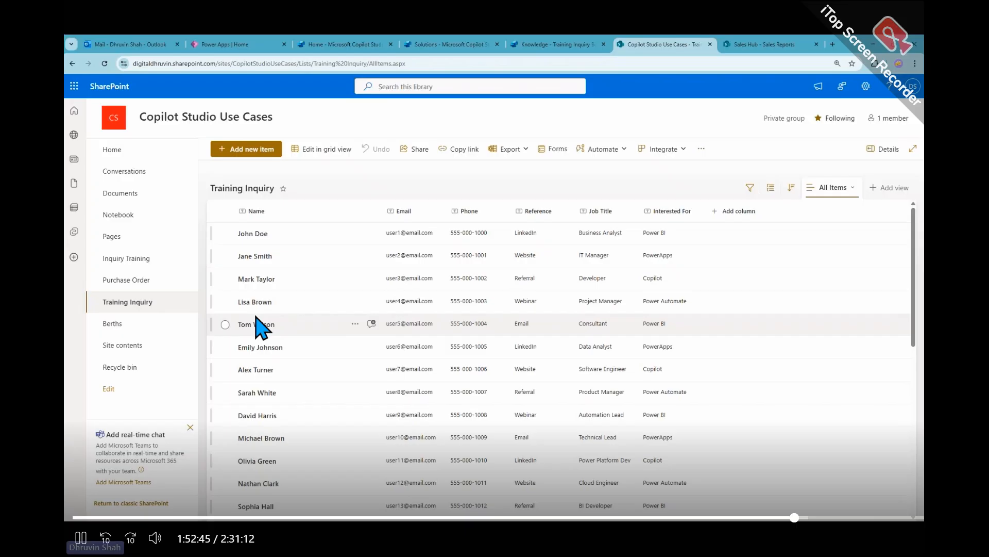
left_click(567, 49)
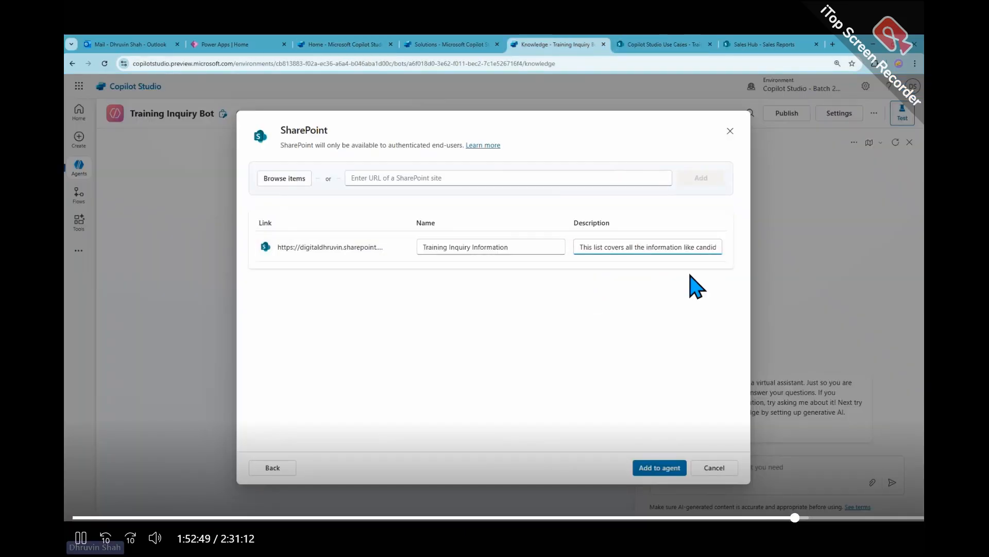
key("ctrl+a")
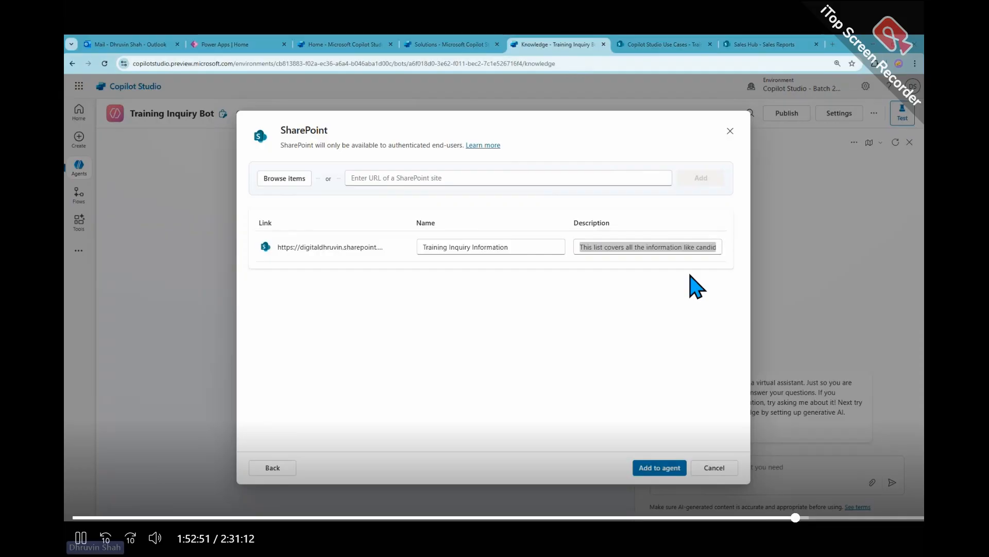
key("alt+Tab")
type("This list covers all the information like candidate name, reference from, email address, phone number, course where they are interested in  and their job title.")
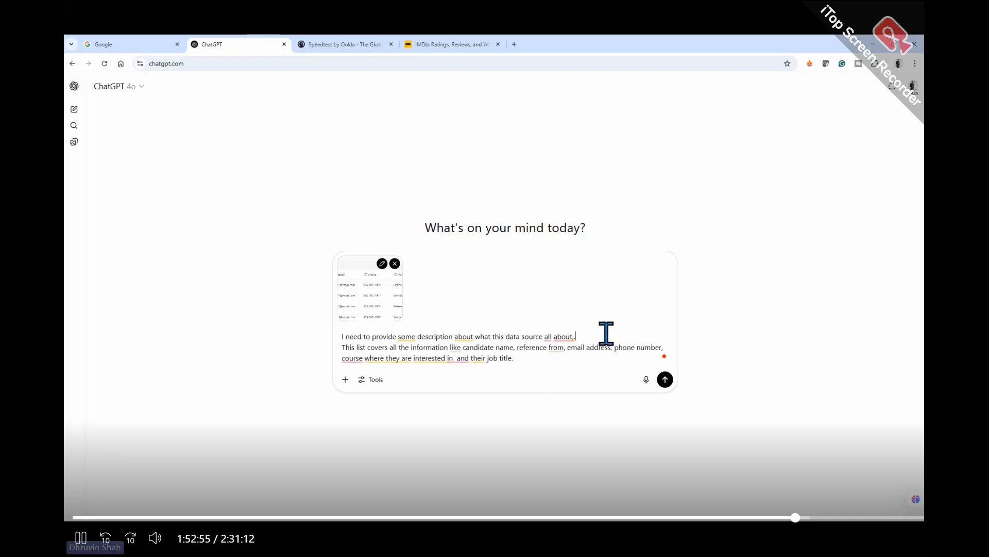
key("shift+Return")
type("Example:")
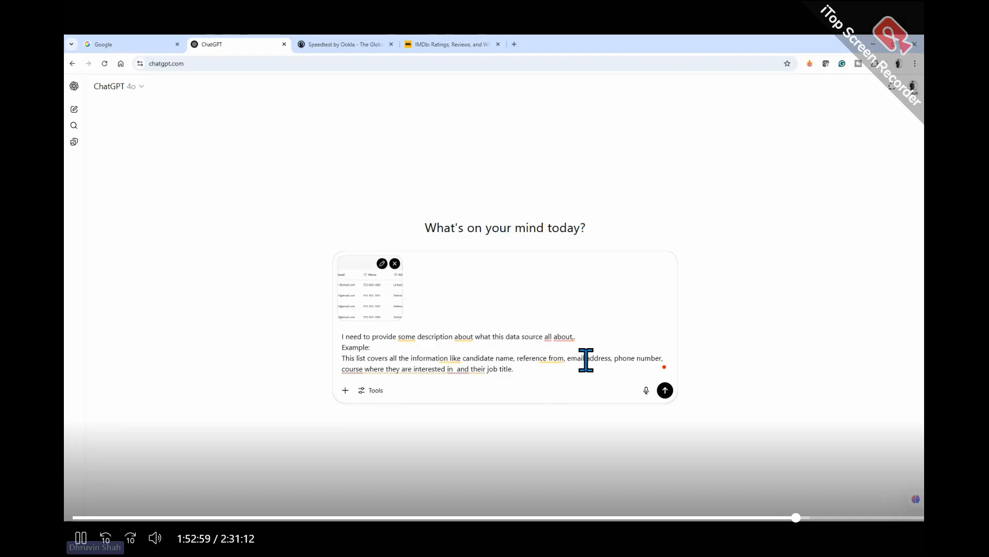
left_click(665, 390)
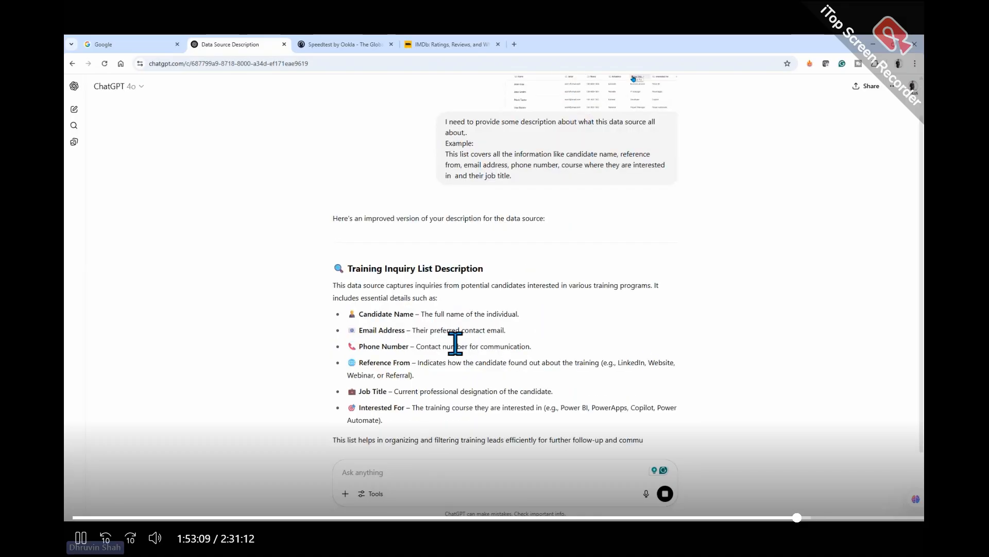
- Read ChatGPT's improved description and submit the follow-up prompt "make single paragraph not more than 150 words"
left_click_drag(335, 208, 589, 219)
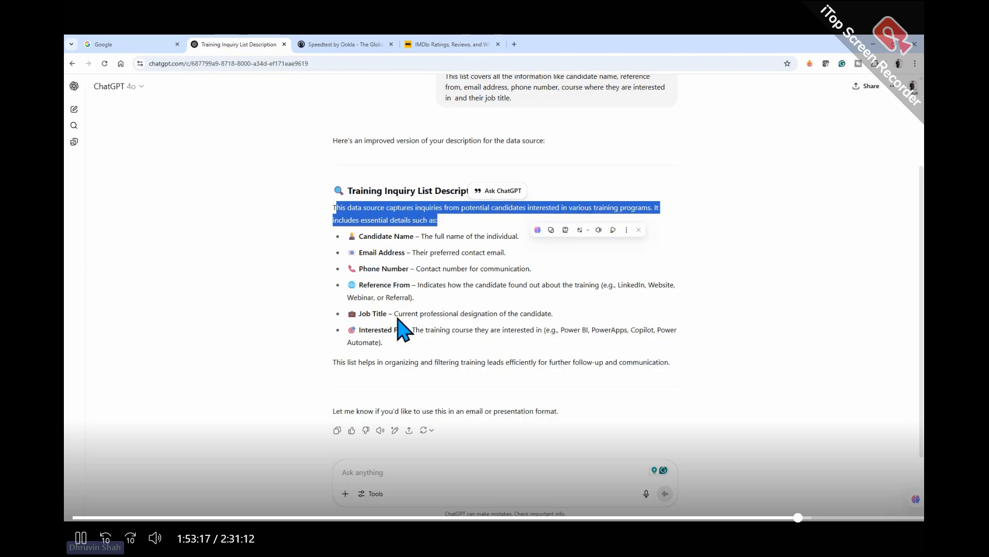
left_click(388, 476)
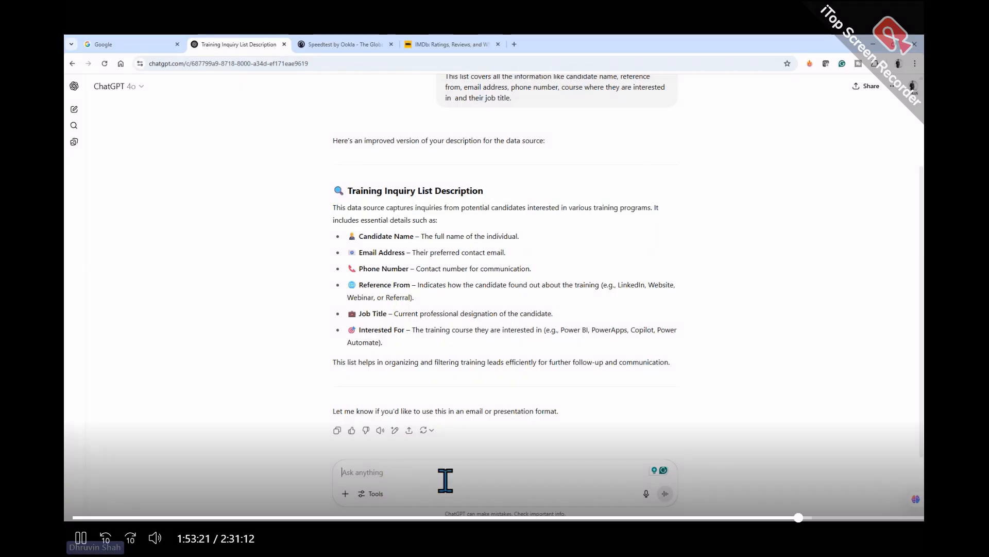
type("make")
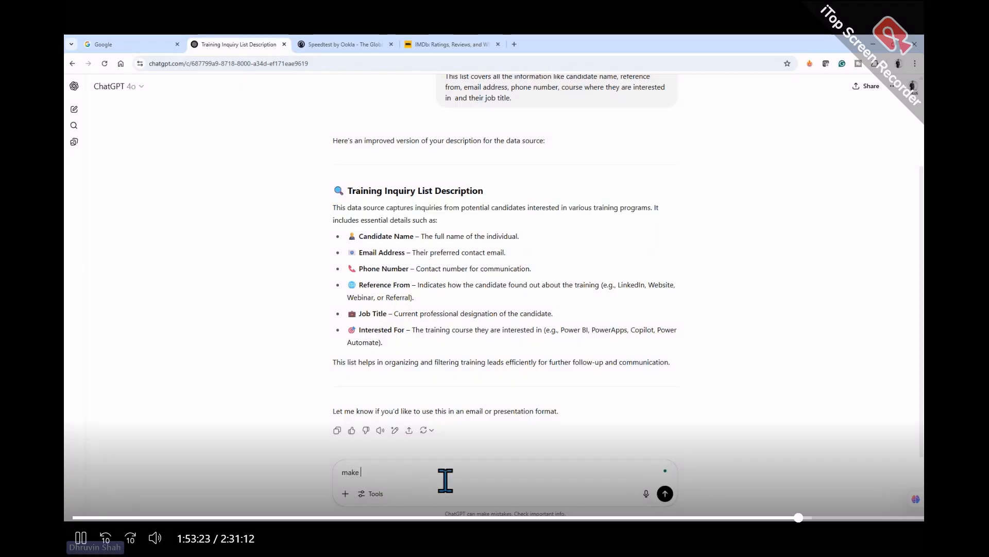
type(" single")
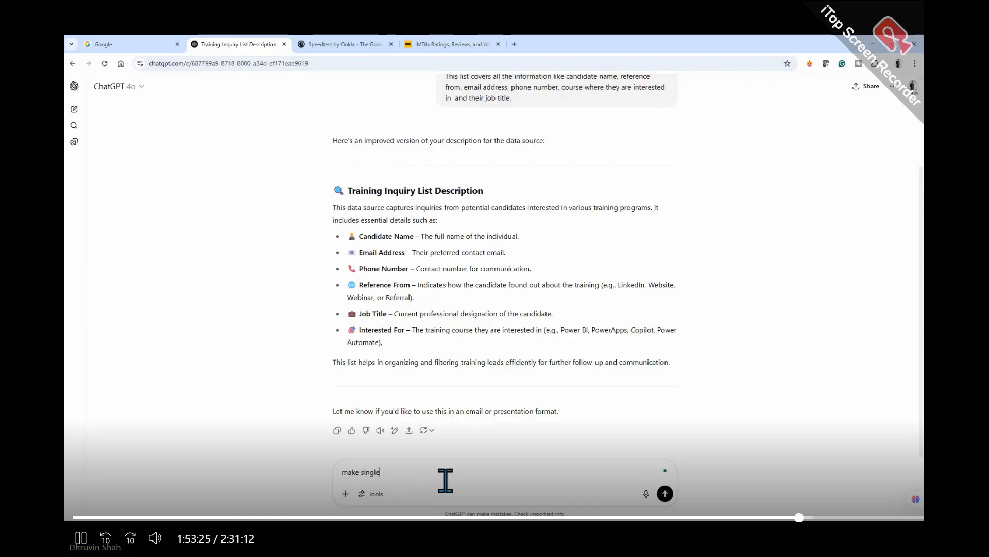
type(" para")
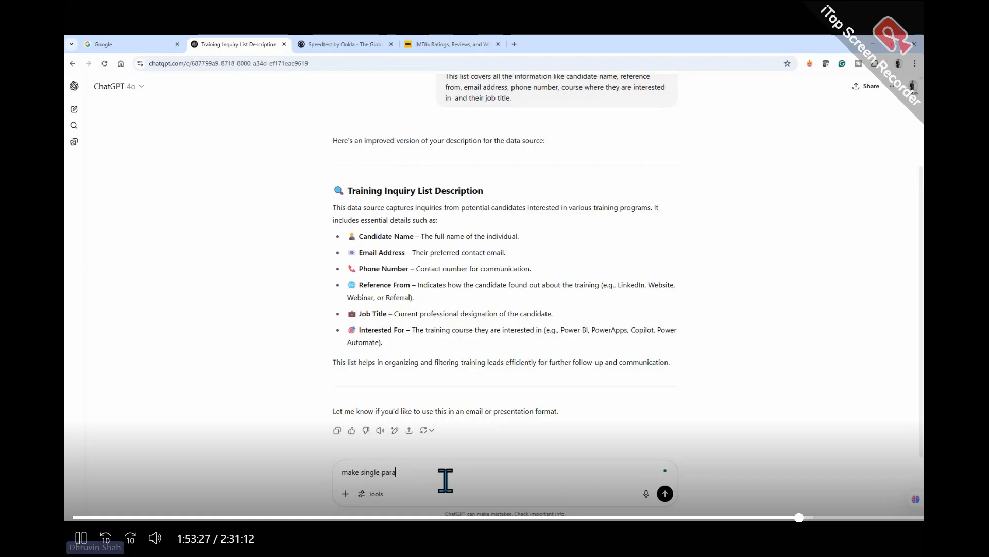
type("graph not m")
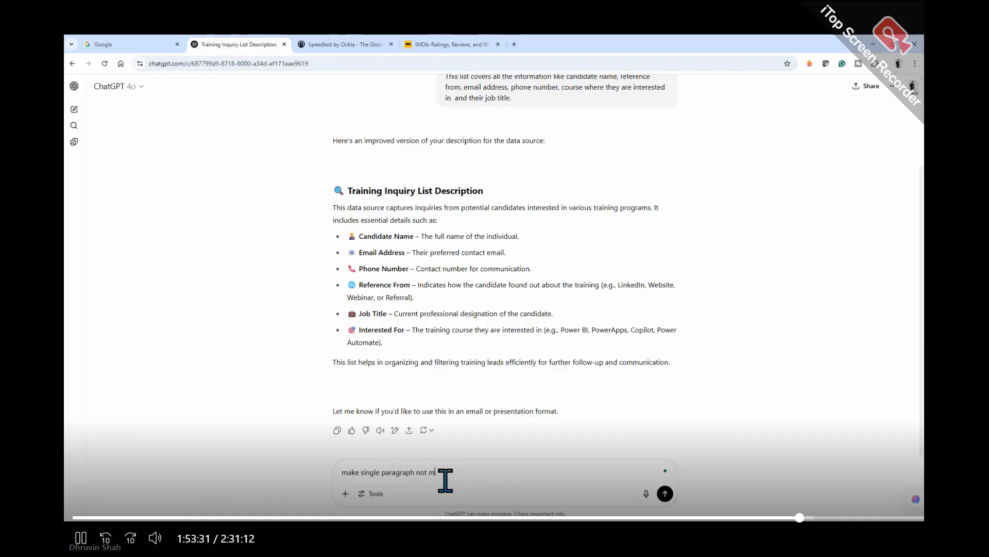
type("ore than 150 words")
key("Return")
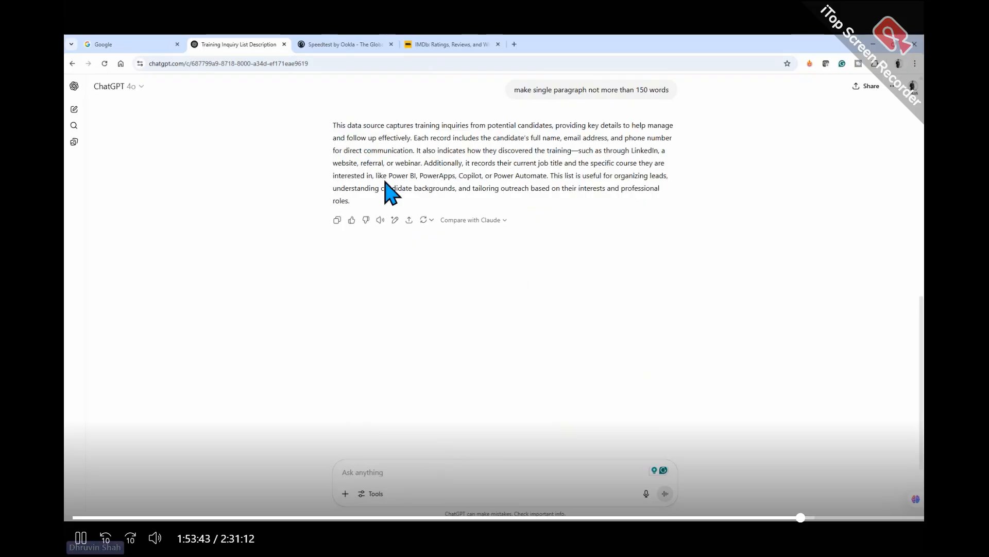
- Replace the Training Inquiry Information description in Copilot Studio with ChatGPT's condensed paragraph and add the knowledge source to the agent
left_click_drag(347, 201, 334, 127)
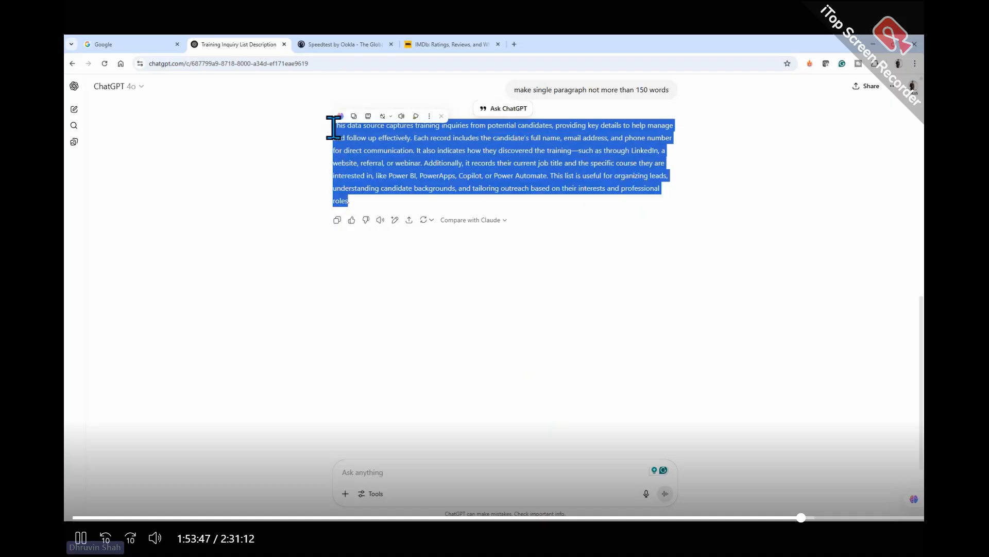
key("alt+Tab")
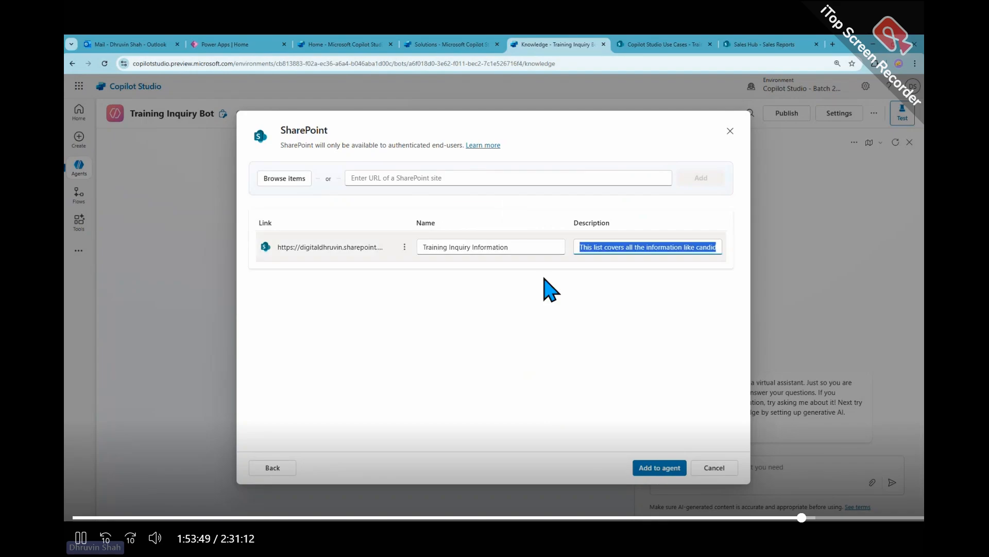
left_click(719, 247)
key("ctrl+a")
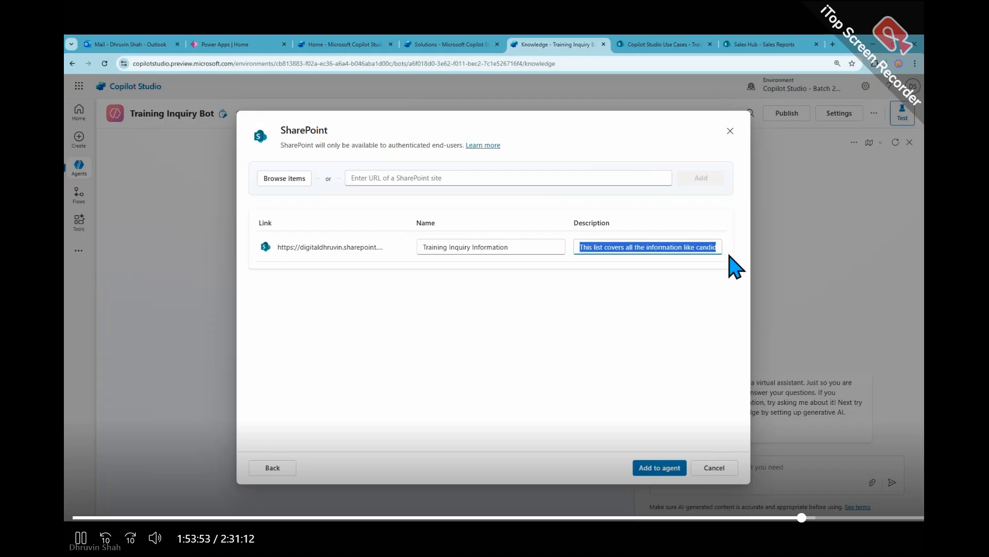
key("BackSpace")
key("ctrl+v")
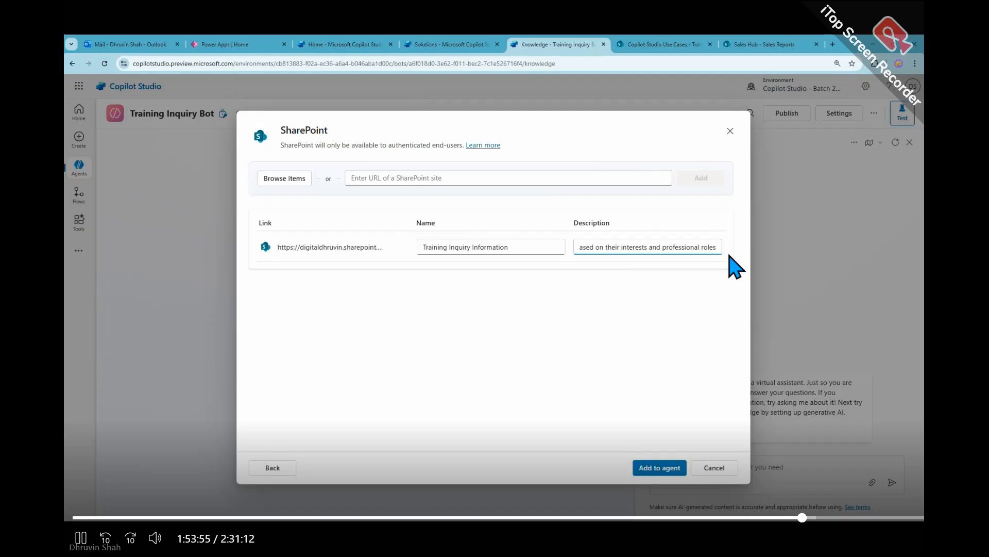
left_click(654, 463)
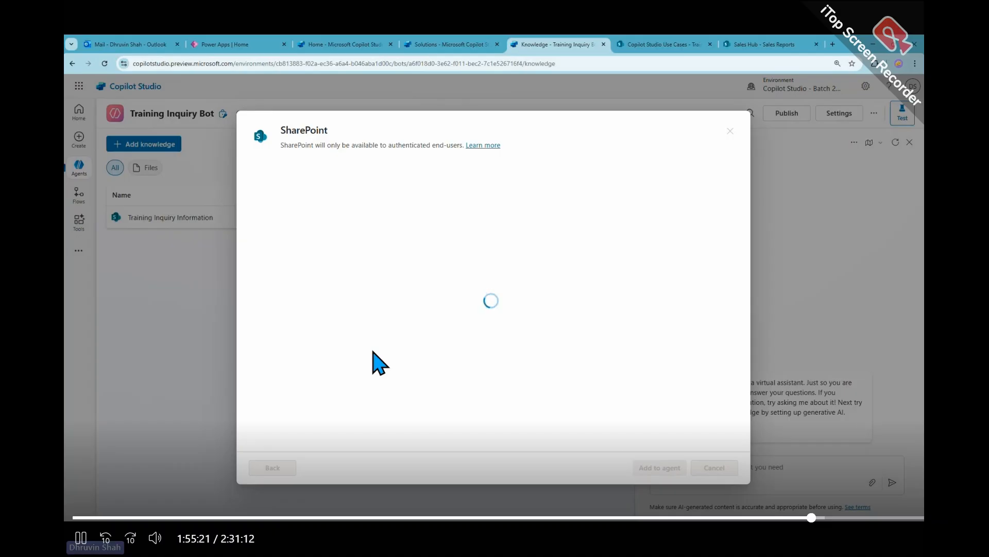
- Switch to SharePoint, view the Copilot Studio Use Cases site contents and open the Training Inquiry list from there
left_click(665, 44)
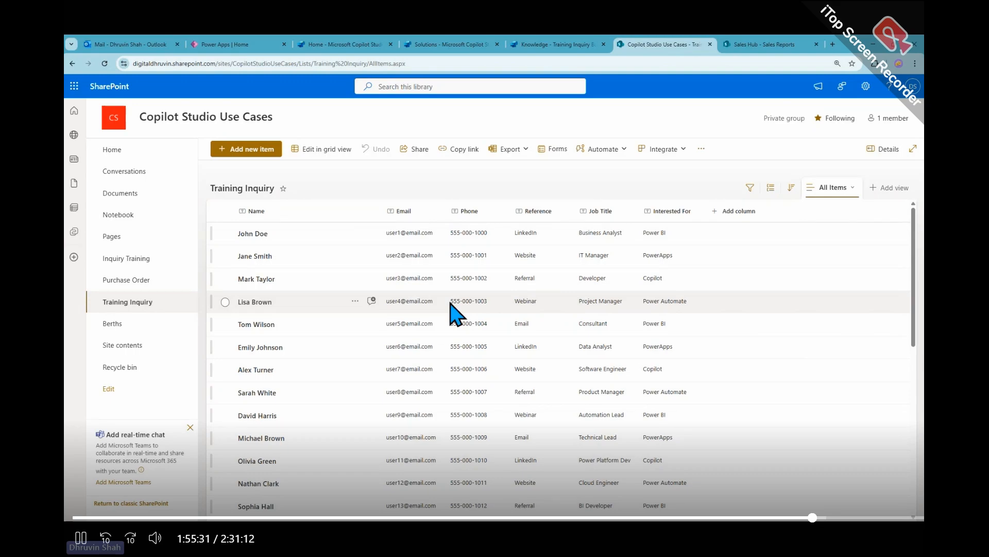
left_click(870, 97)
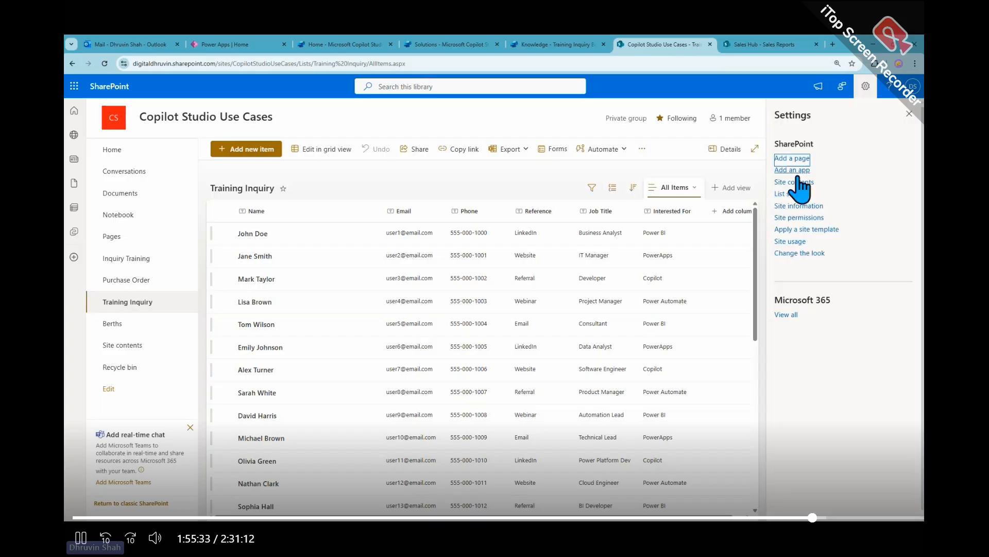
left_click(799, 183)
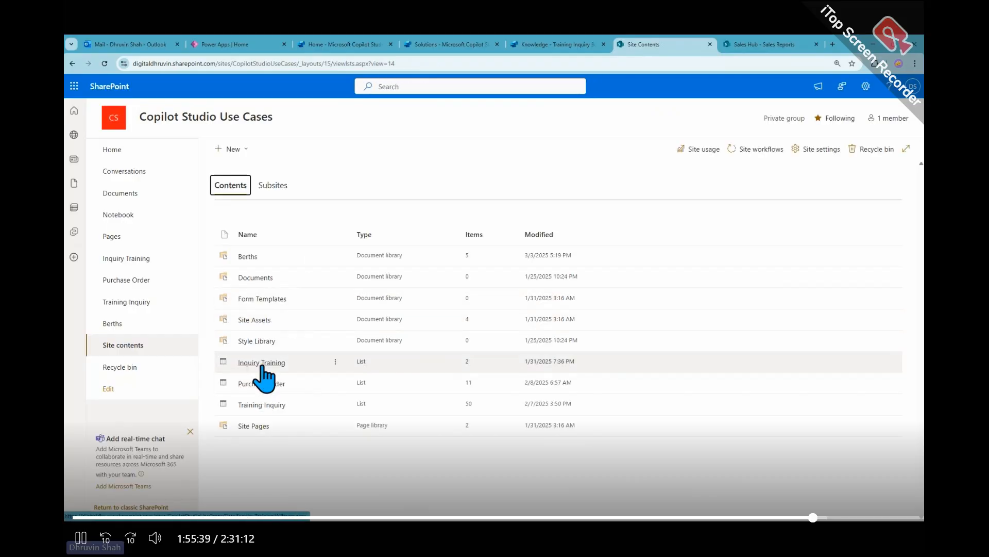
left_click(271, 407)
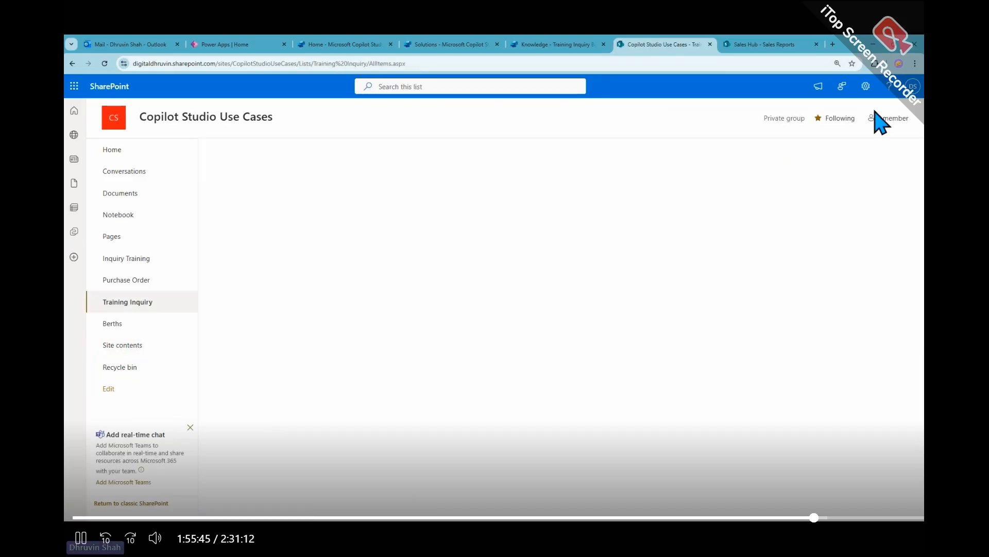
- Open the Training Inquiry list settings, examine the primary column choices for a new index and cancel its creation
left_click(868, 95)
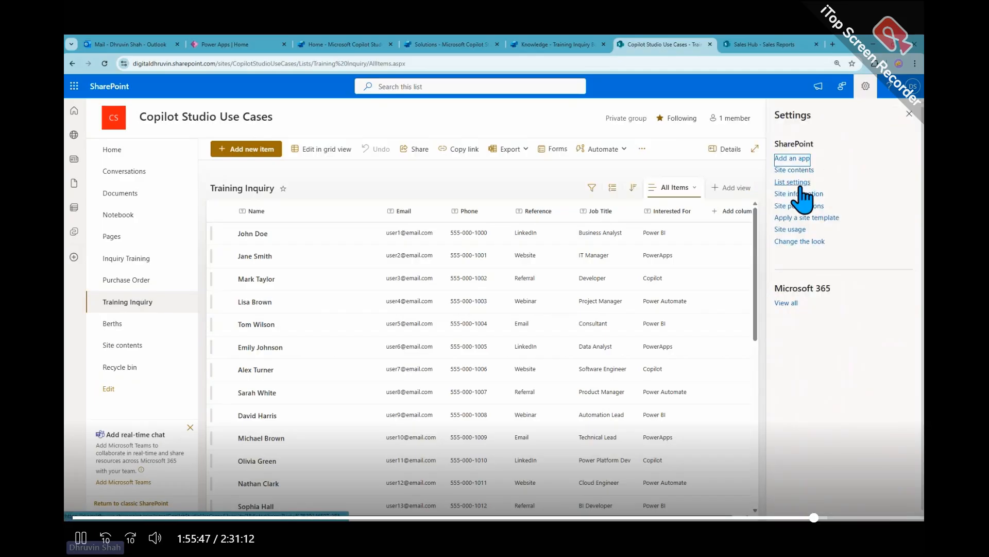
left_click(799, 183)
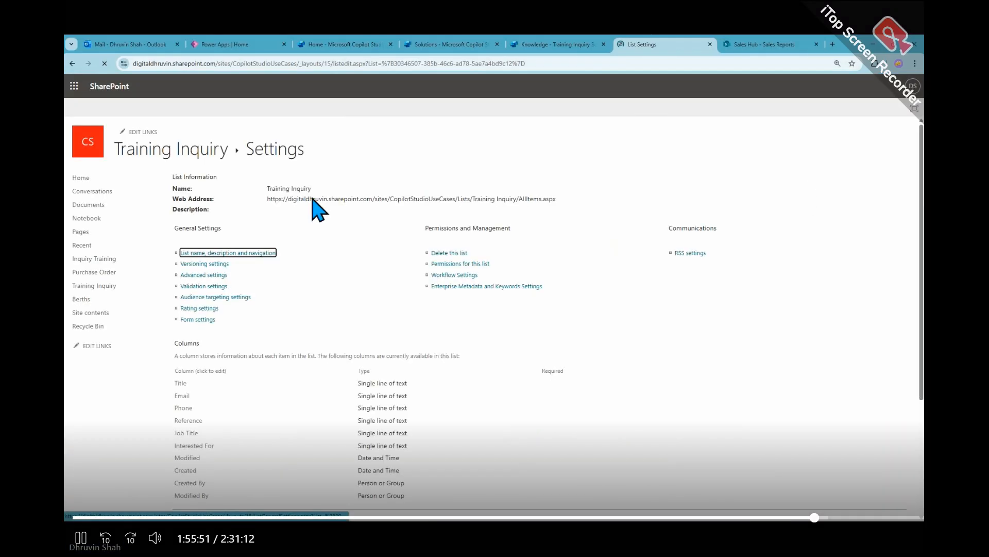
scroll(299, 237, "down", 3)
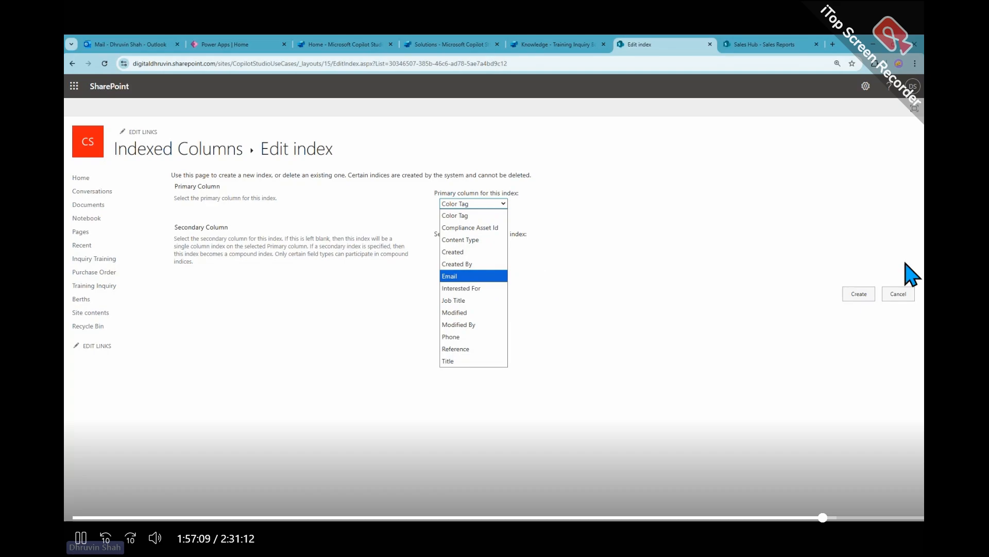
left_click(900, 297)
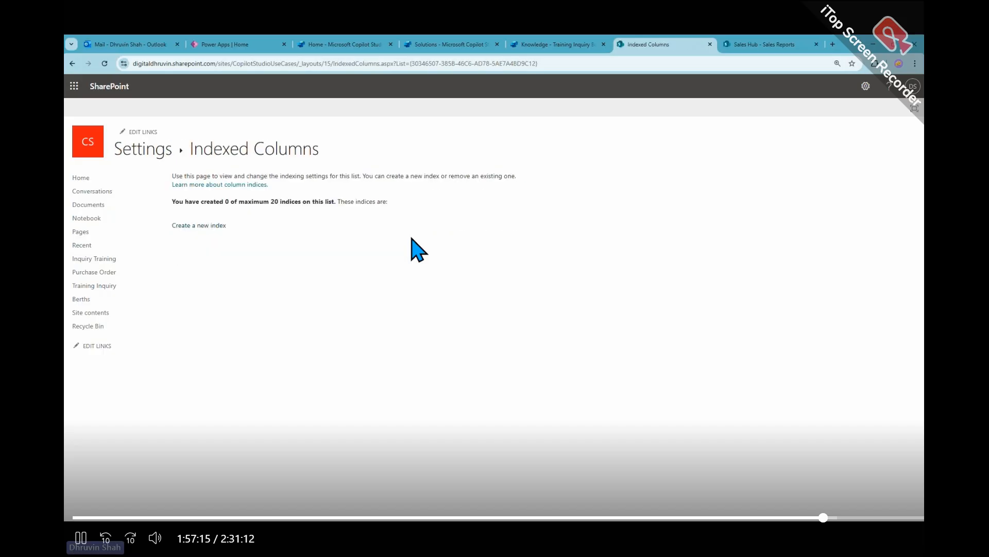
- Return to Training Inquiry Bot in Copilot Studio, open the activity map for the test conversation and start a test message
left_click(550, 45)
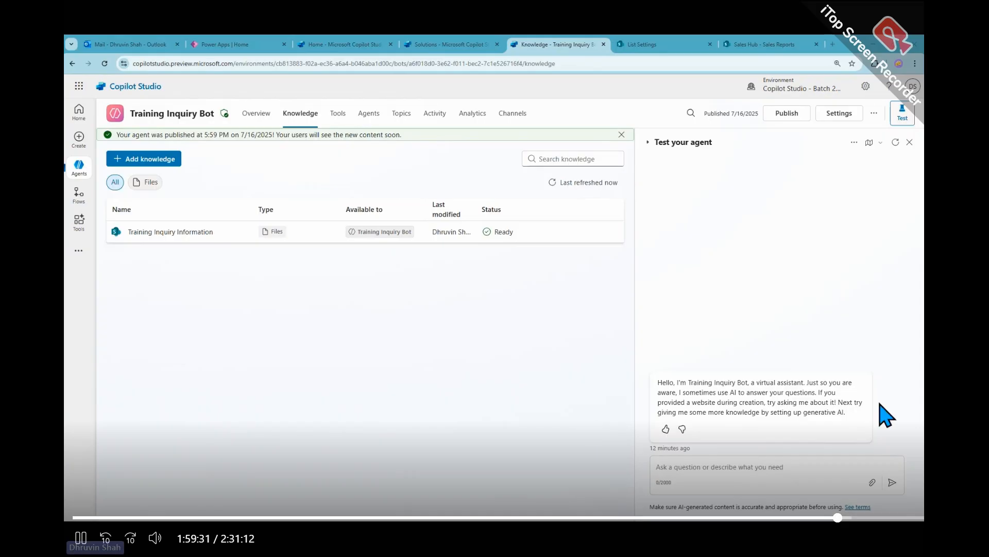
left_click_drag(657, 383, 907, 435)
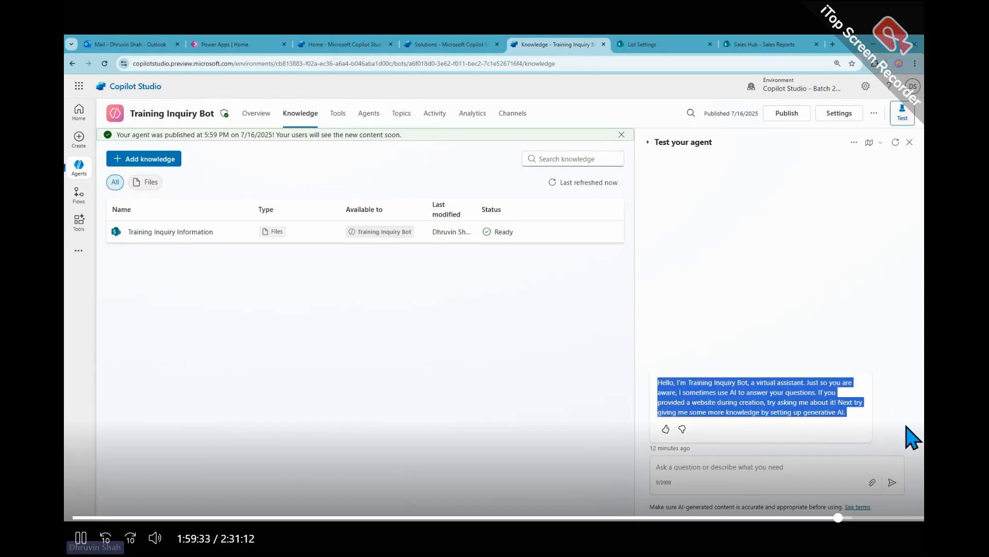
left_click(868, 143)
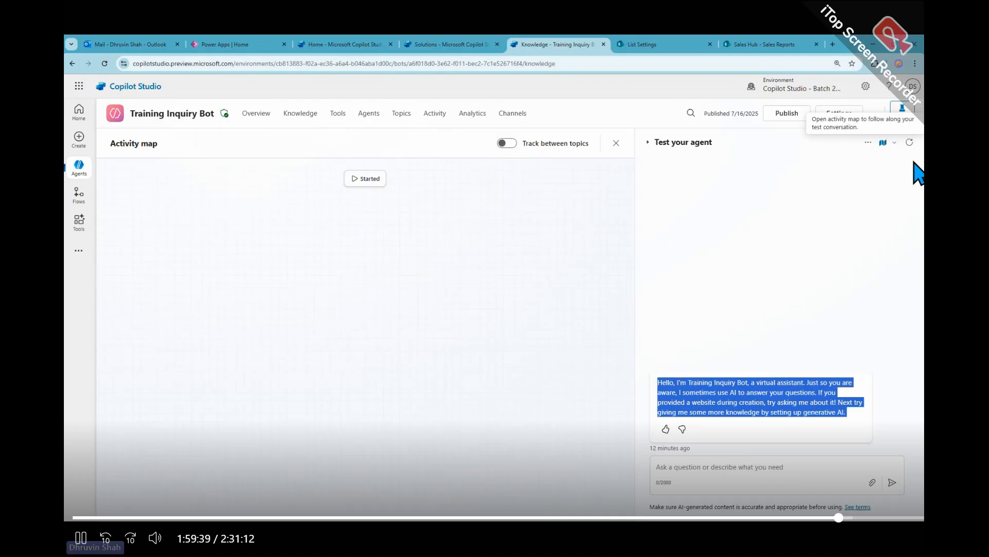
left_click(754, 341)
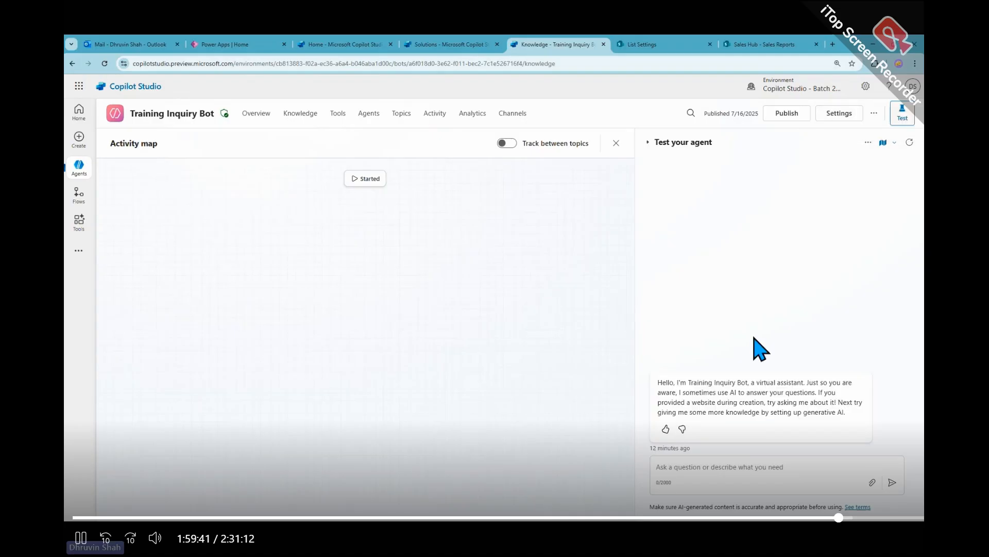
left_click(766, 466)
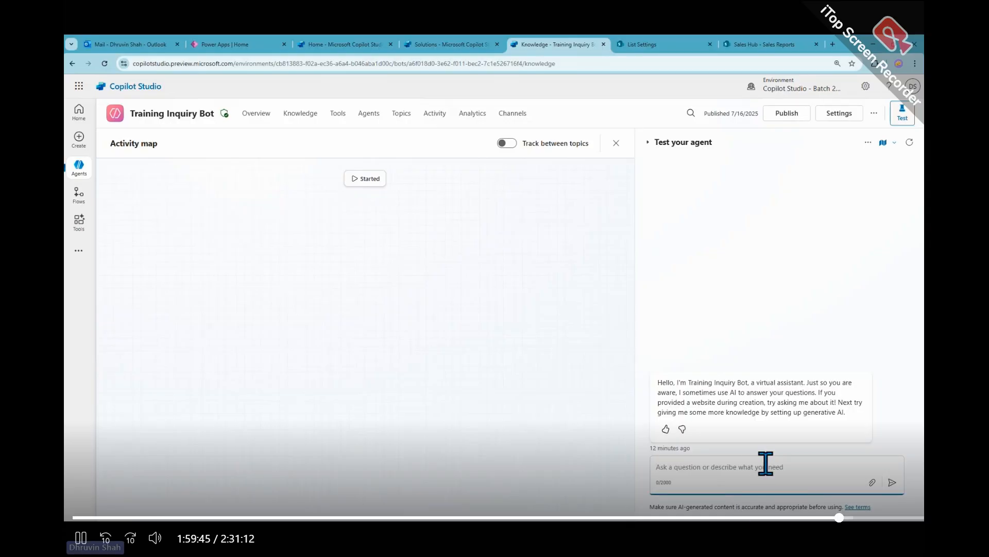
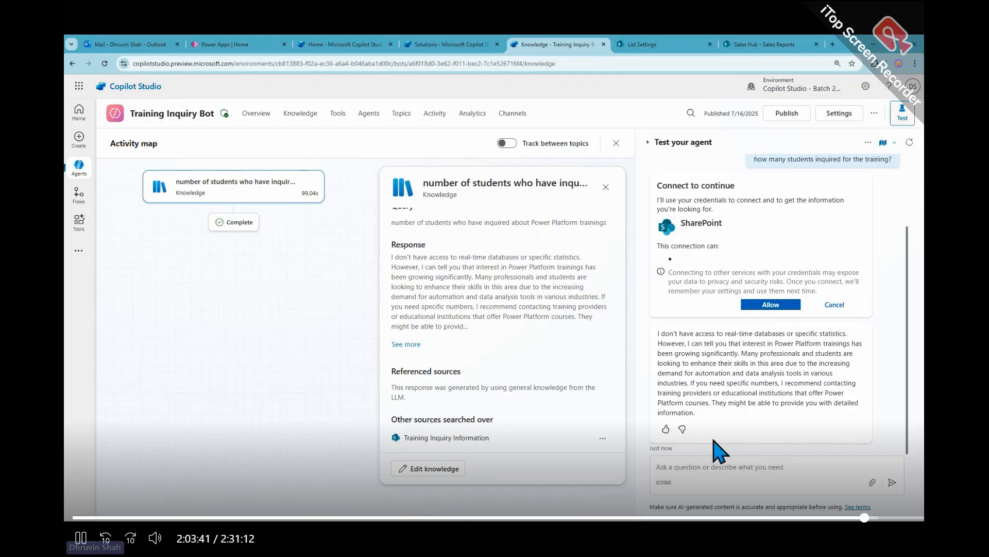
- Allow the SharePoint connection, reload the agent for a fresh test conversation and ask "how many students inquired for the training?"
left_click(776, 307)
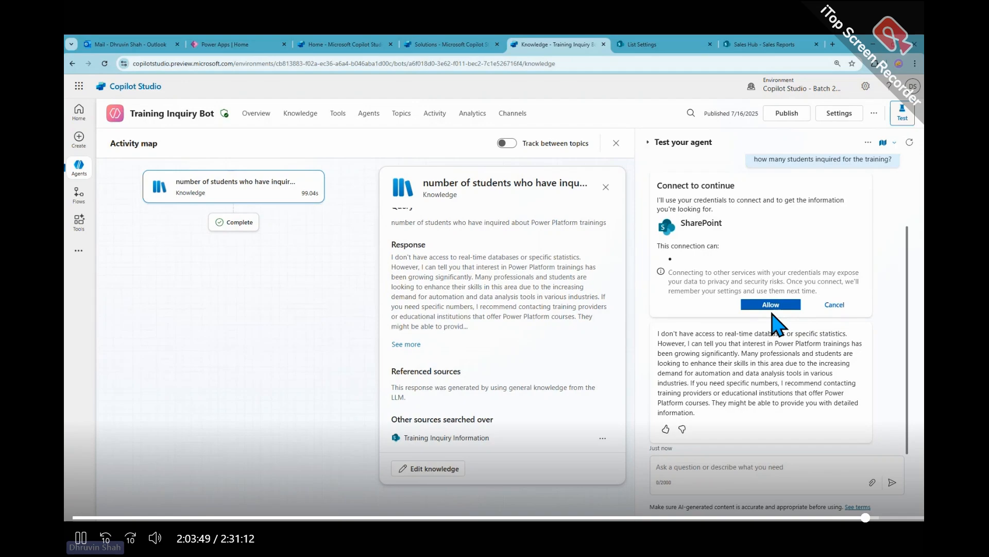
left_click(910, 142)
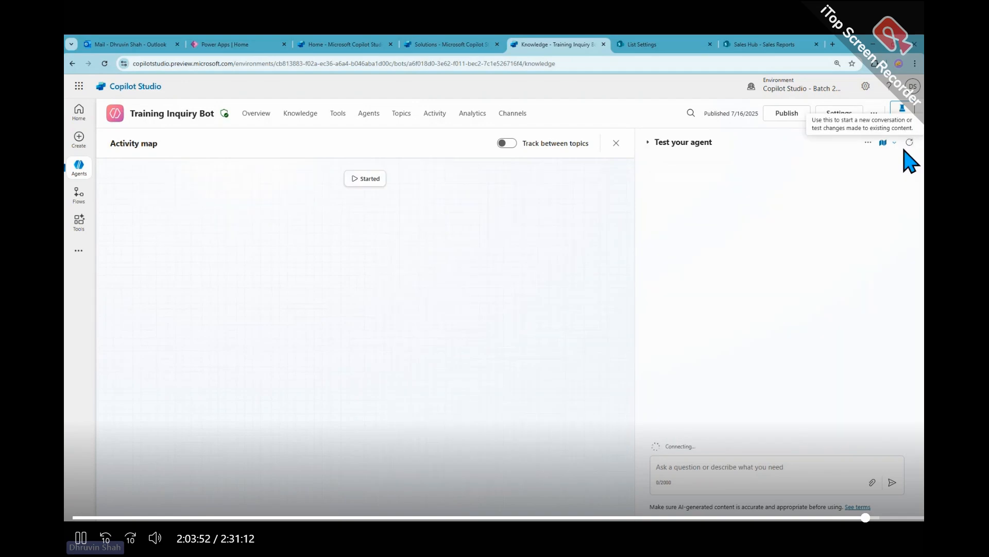
right_click(198, 85)
left_click(104, 63)
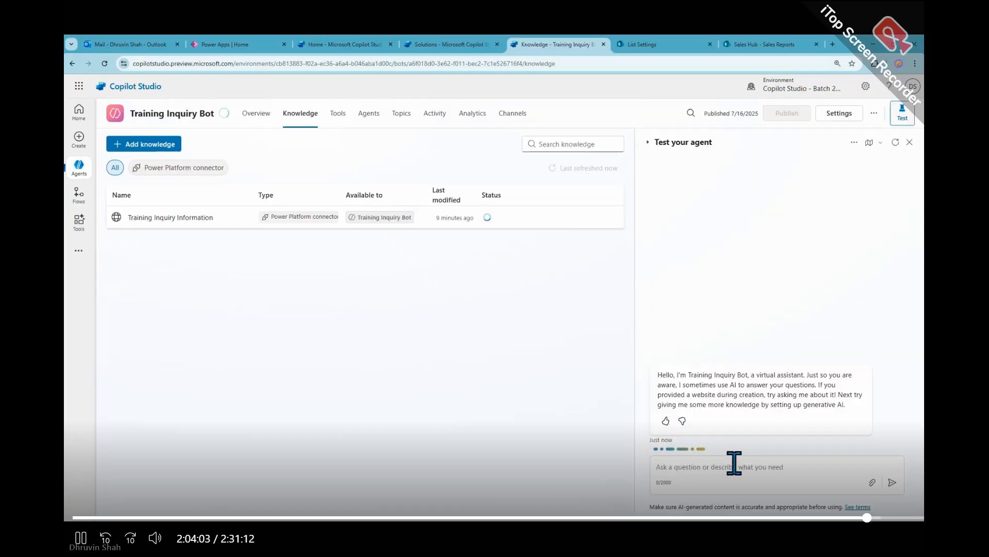
type("how many students inquired for the training?")
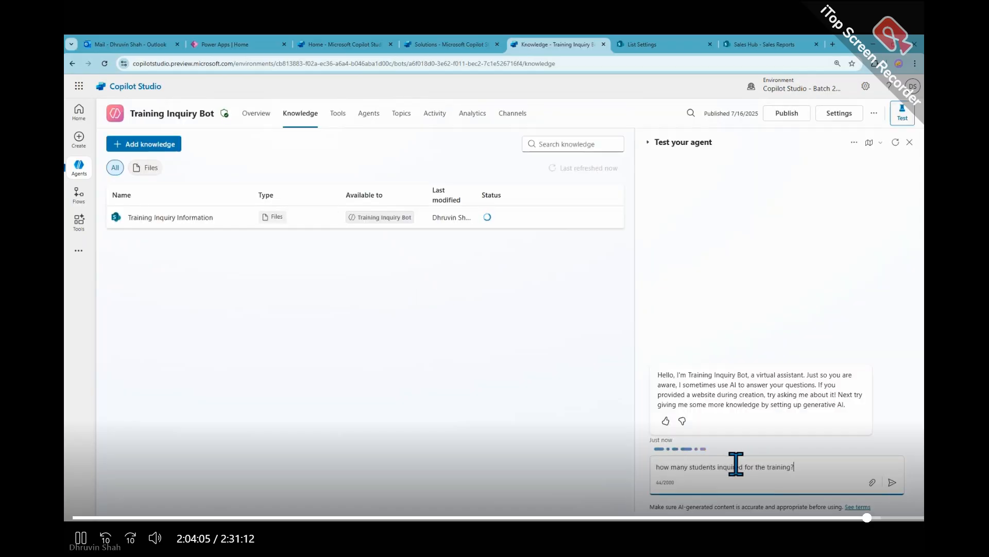
left_click(892, 483)
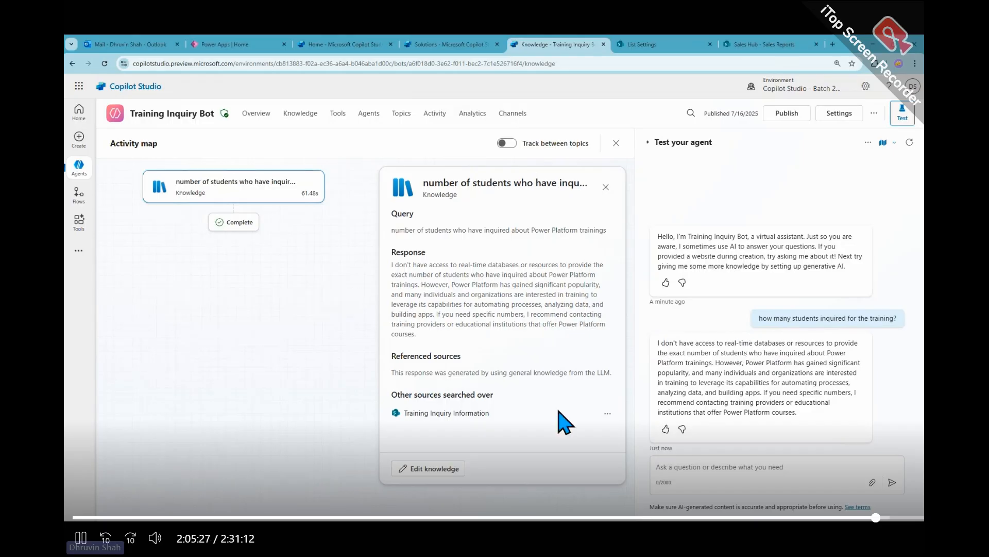
- Examine the Training Inquiry Information knowledge details, check the linked SharePoint list and return to the agent's knowledge sources
left_click(607, 414)
left_click(622, 430)
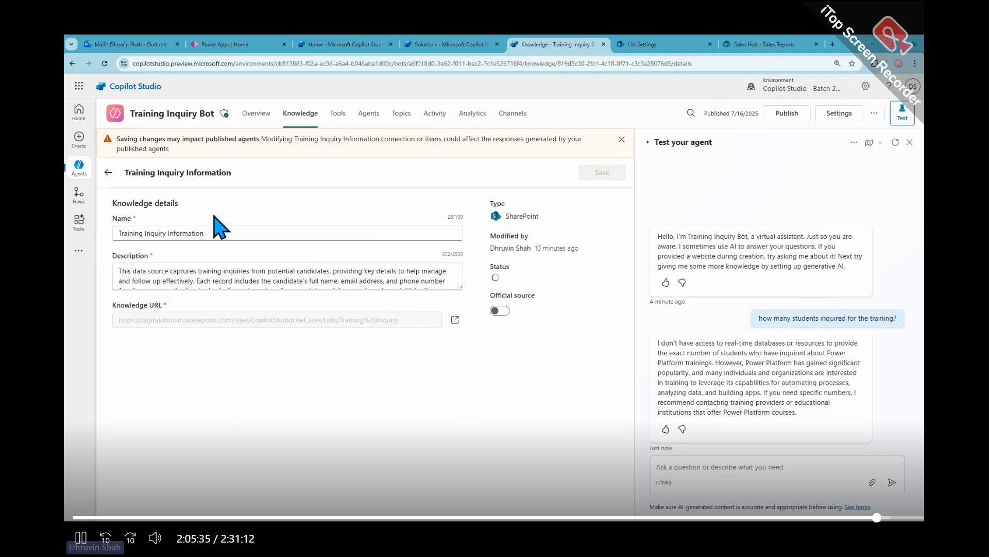
left_click(455, 320)
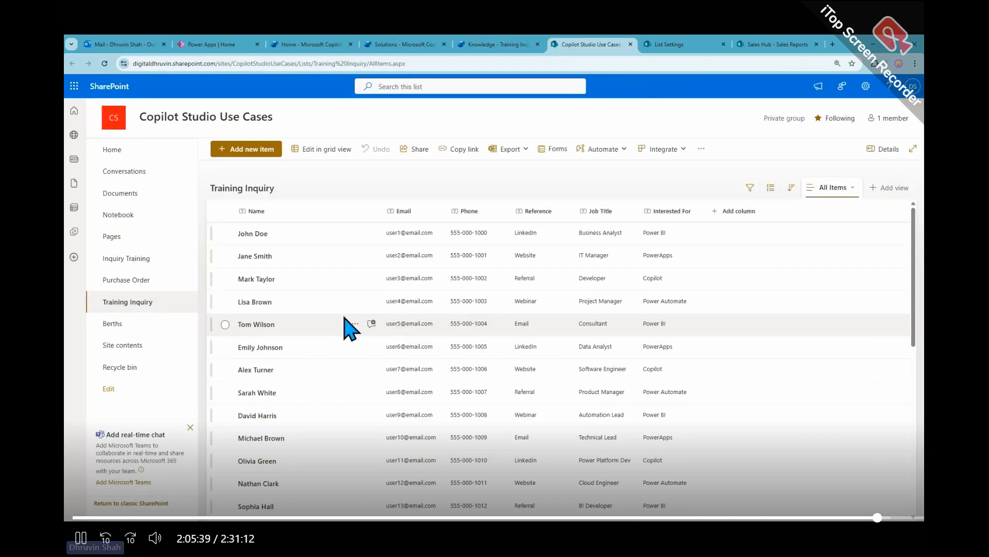
left_click(504, 45)
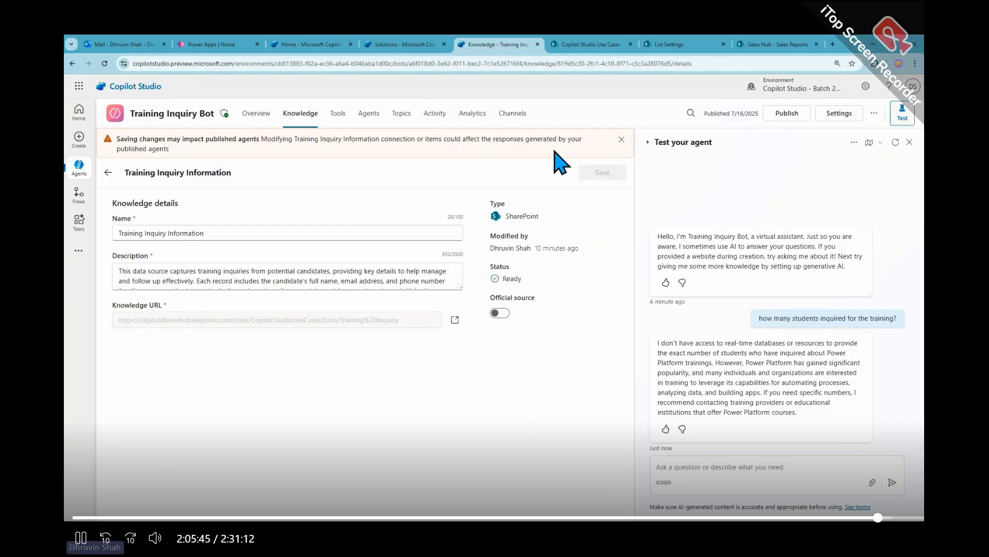
left_click(241, 234)
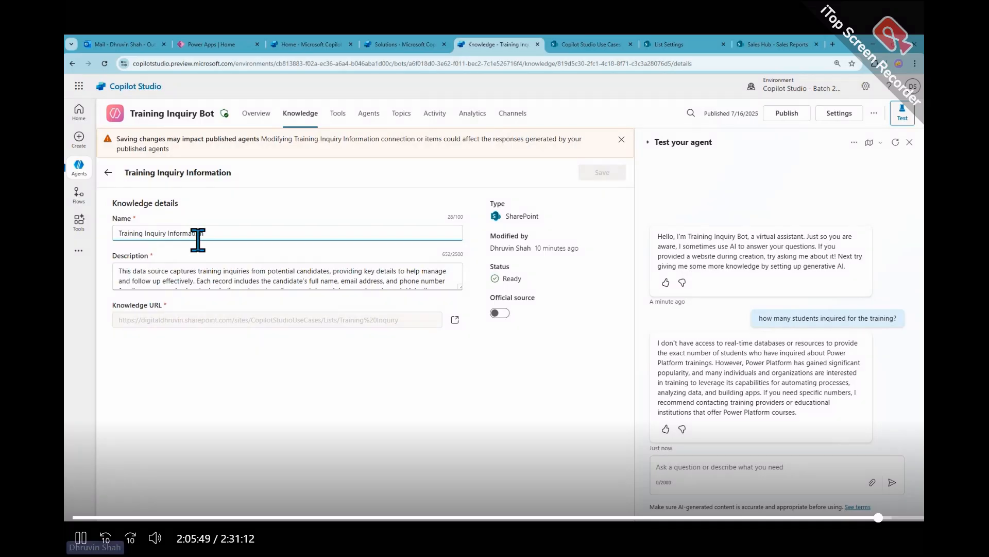
left_click(792, 122)
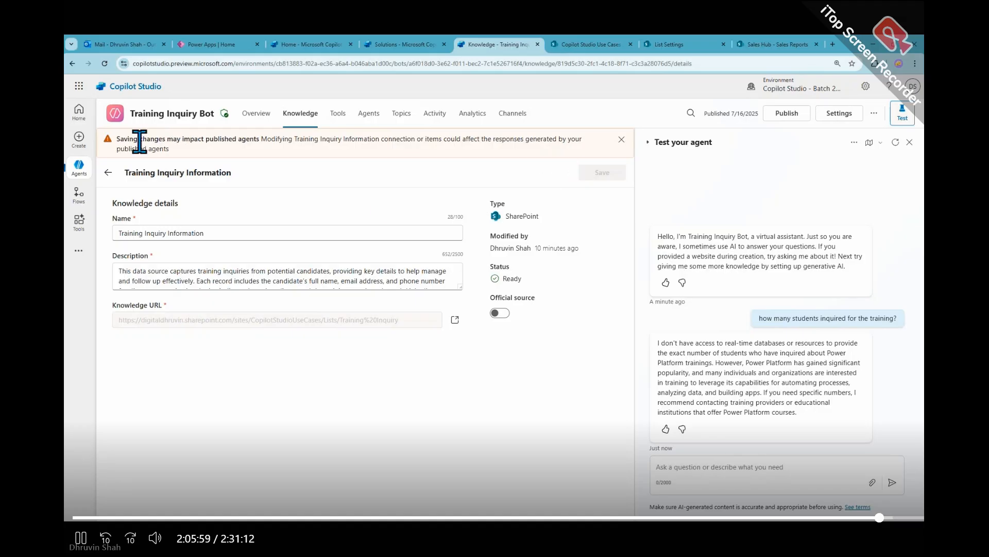
left_click(109, 173)
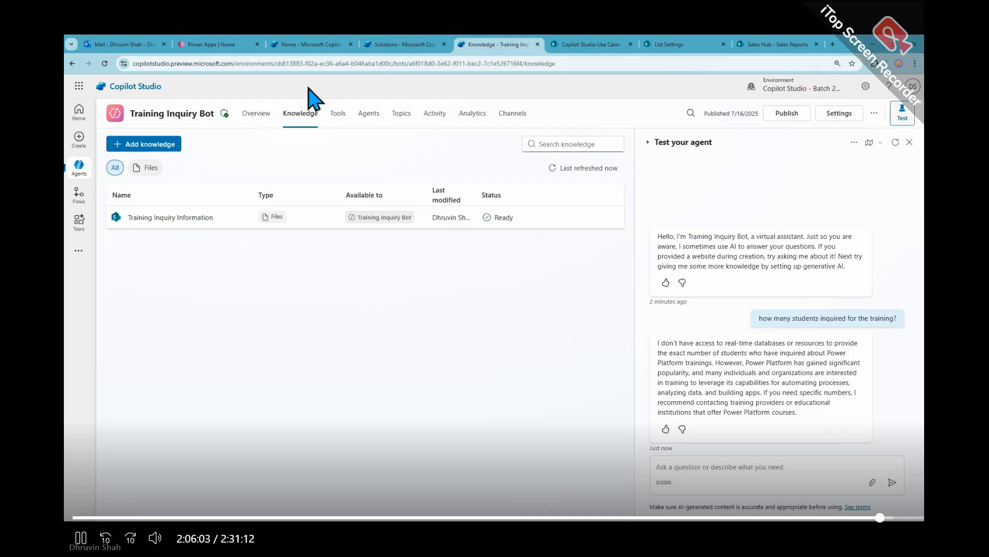
- Publish Training Inquiry Bot from its overview
left_click(340, 119)
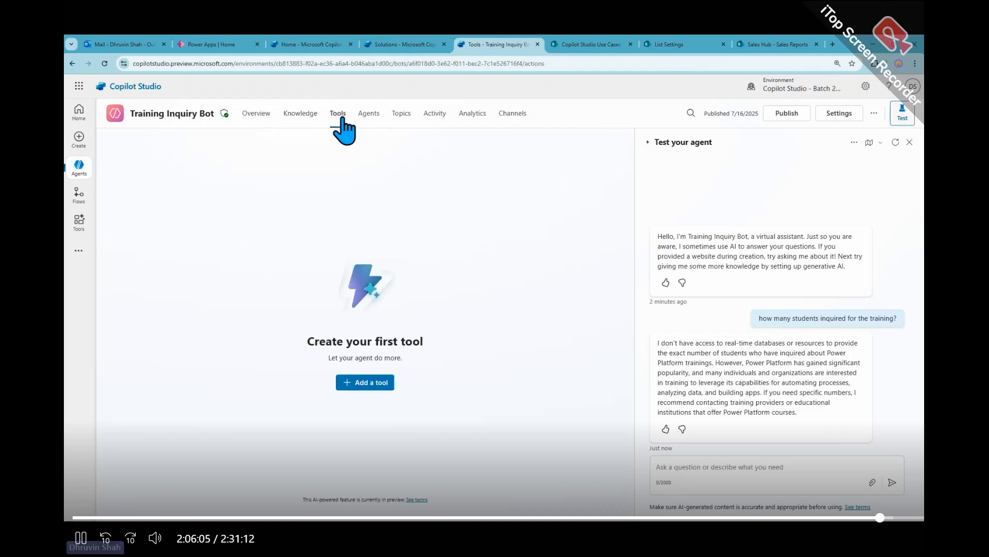
left_click(254, 117)
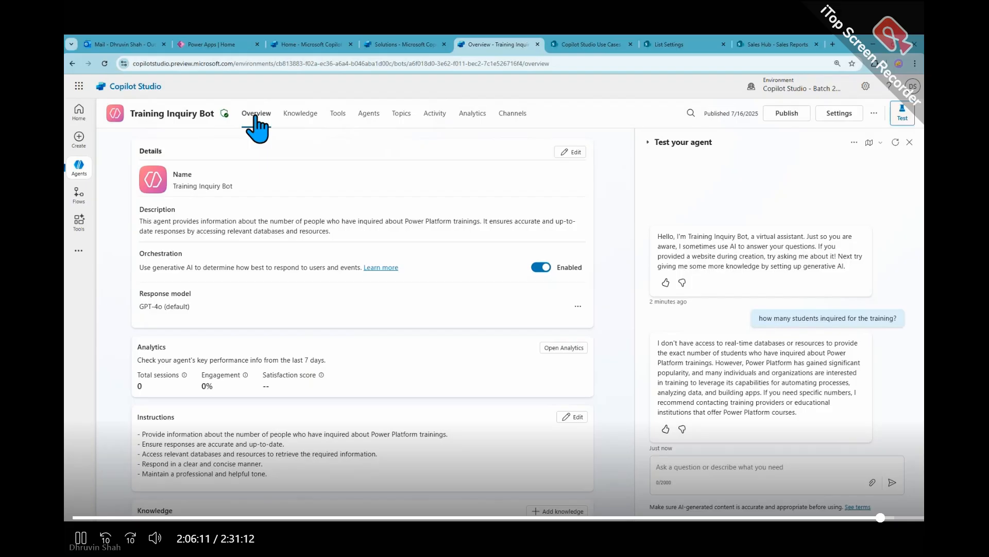
left_click(792, 114)
left_click(554, 326)
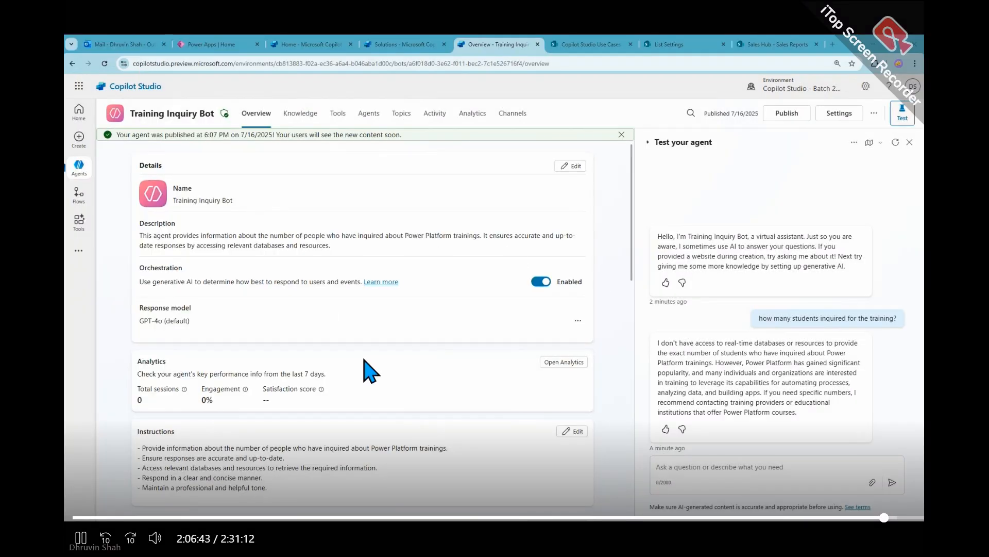
- Review the agent's overview, restart the test conversation and ask "how many students inquired for the training?" again
scroll(368, 366, "down", 6)
scroll(368, 366, "down", 2)
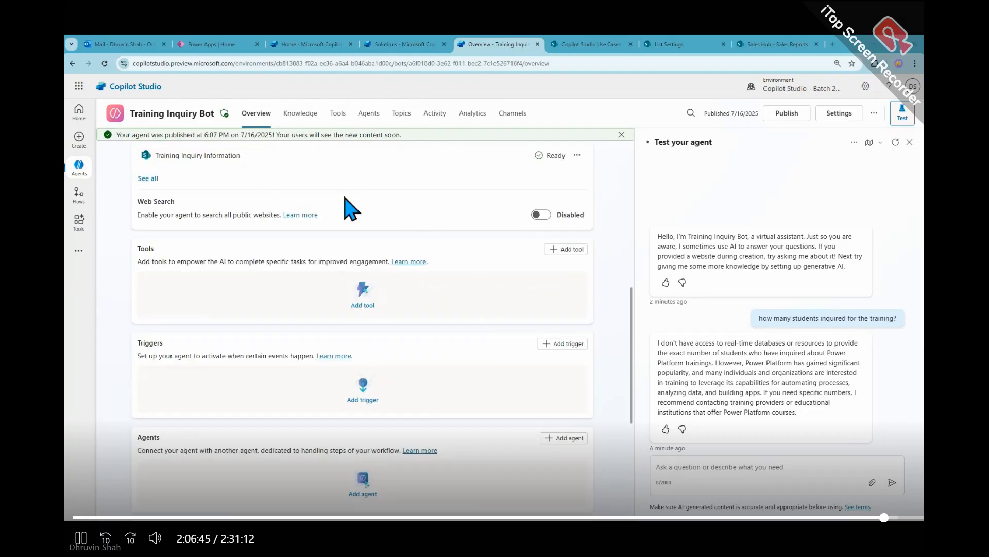
scroll(283, 189, "up", 1)
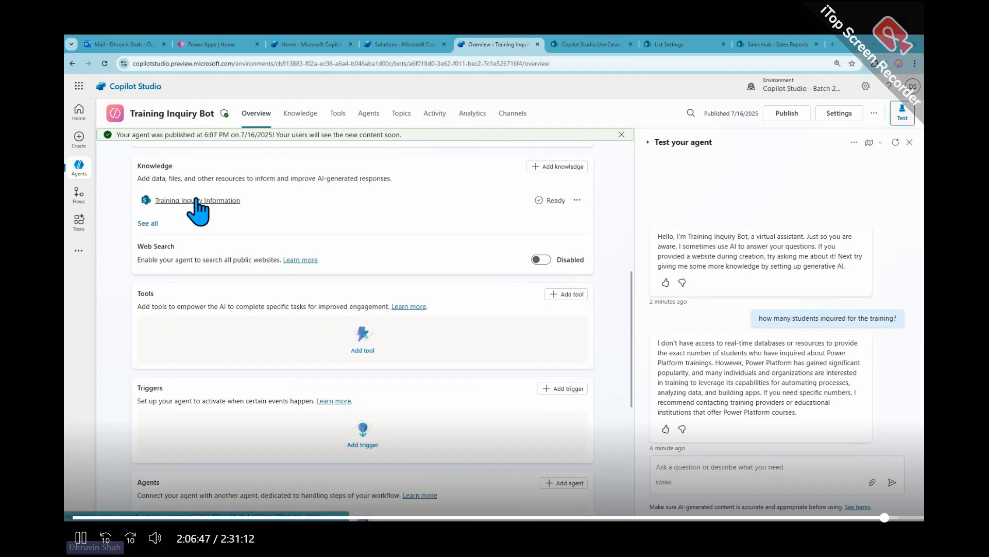
scroll(622, 314, "up", 8)
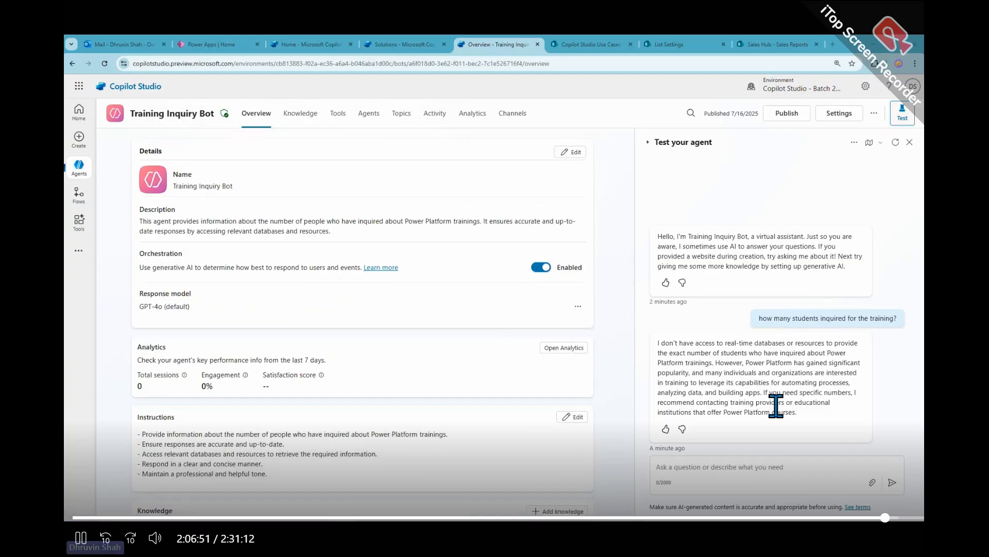
left_click(896, 143)
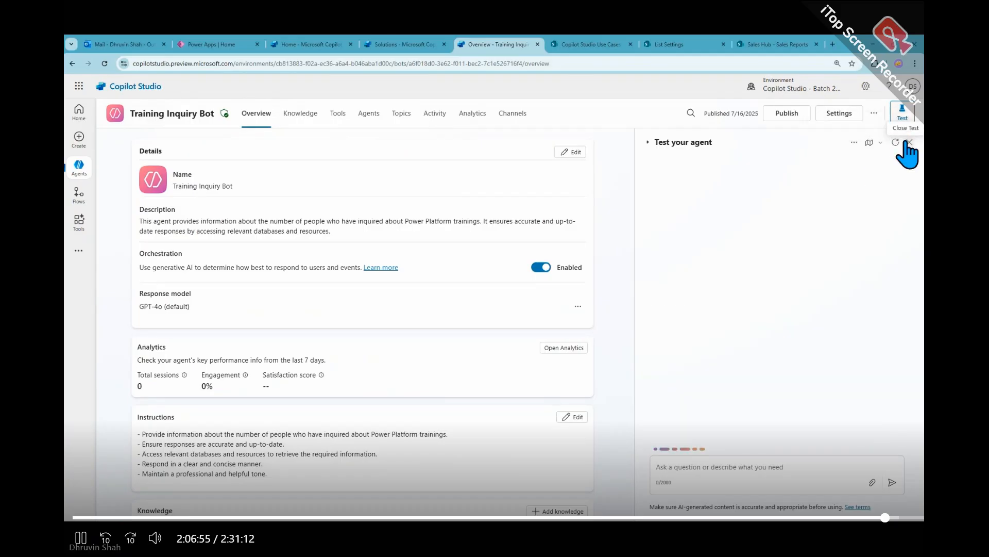
left_click(909, 143)
left_click(902, 111)
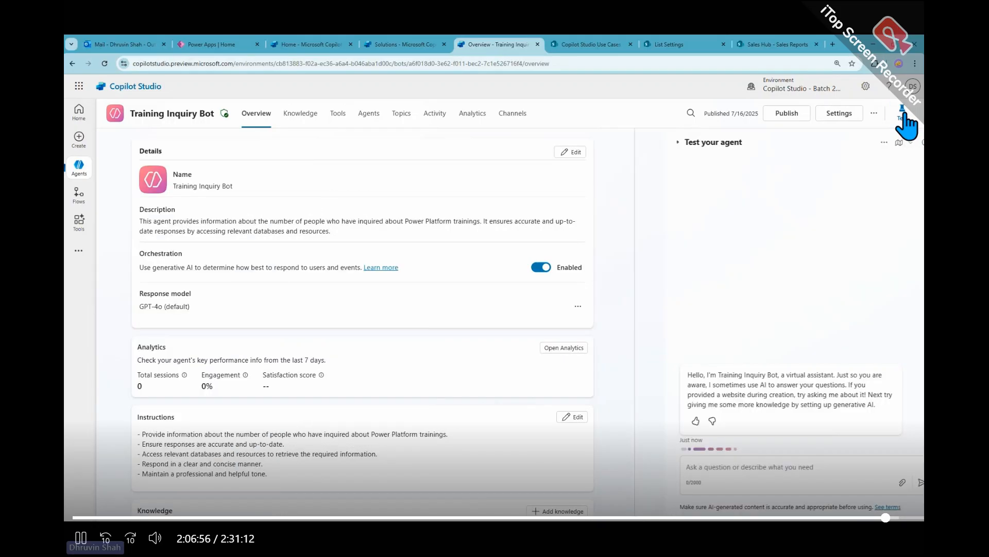
left_click(712, 468)
type("how many students inquired for the training?")
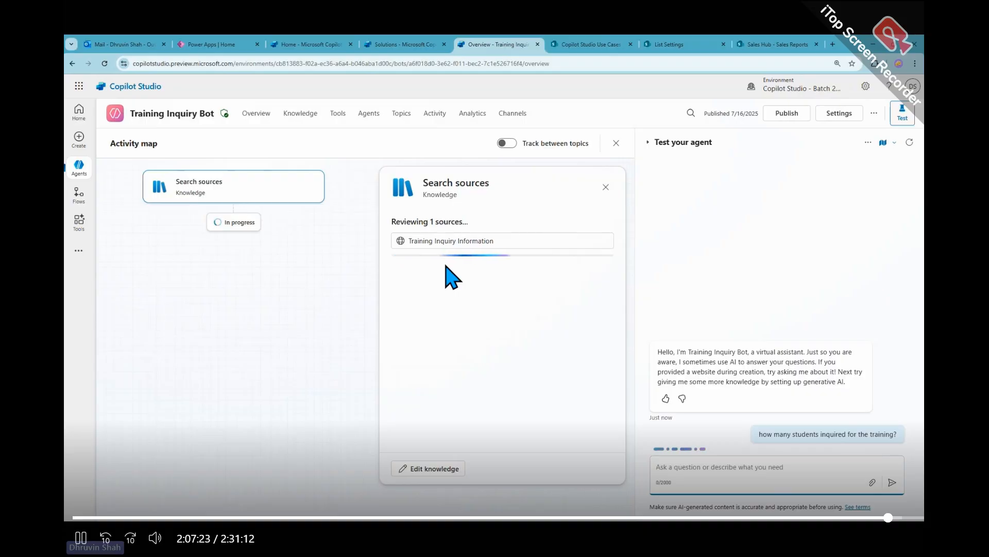
- Check the available environments without switching, and try a thumbs-down rating on the agent's answer, closing the feedback form without a comment
left_click(796, 89)
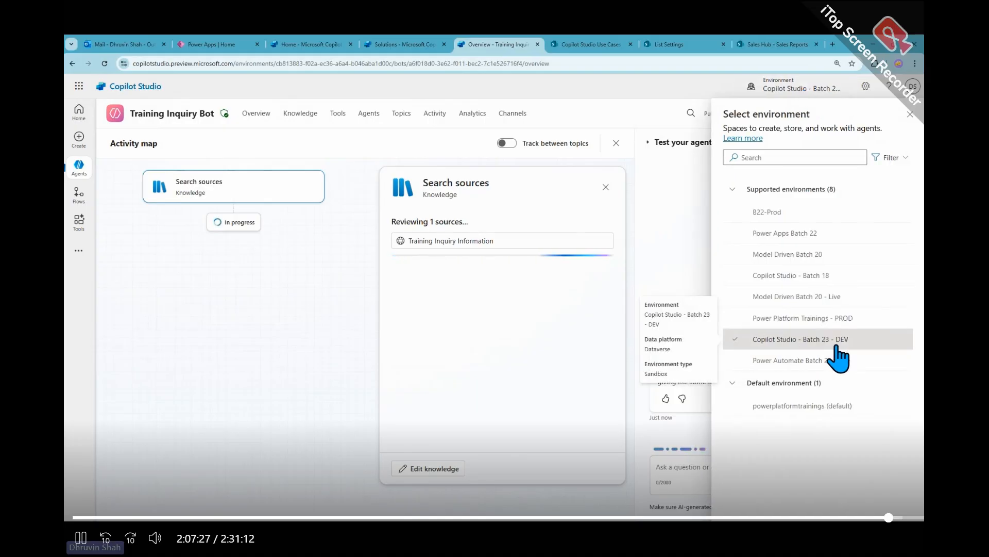
left_click(910, 114)
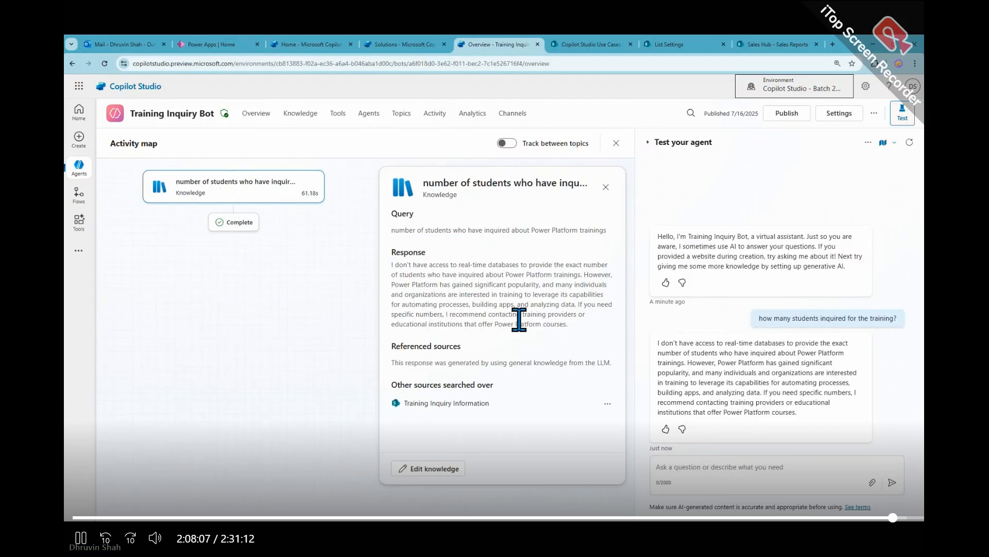
left_click(683, 429)
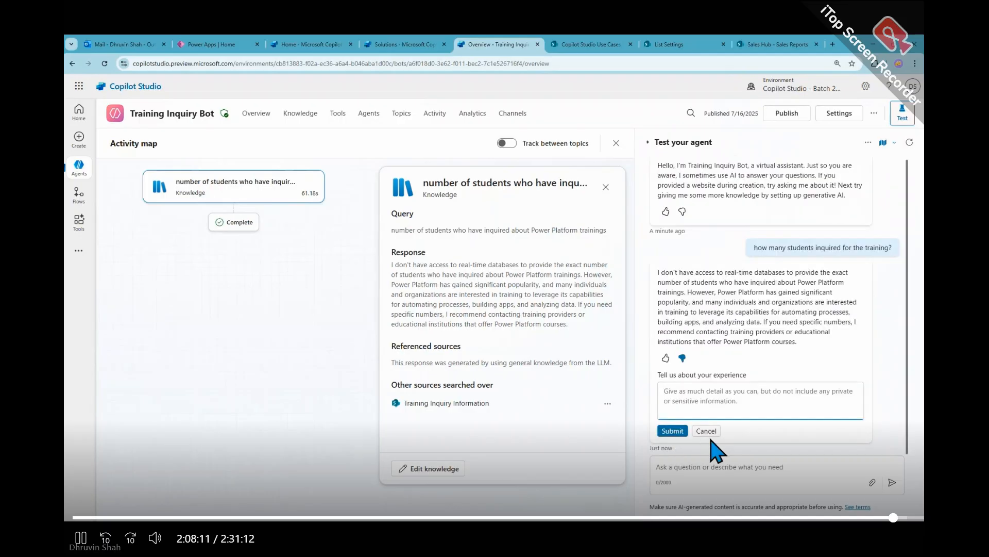
left_click(685, 433)
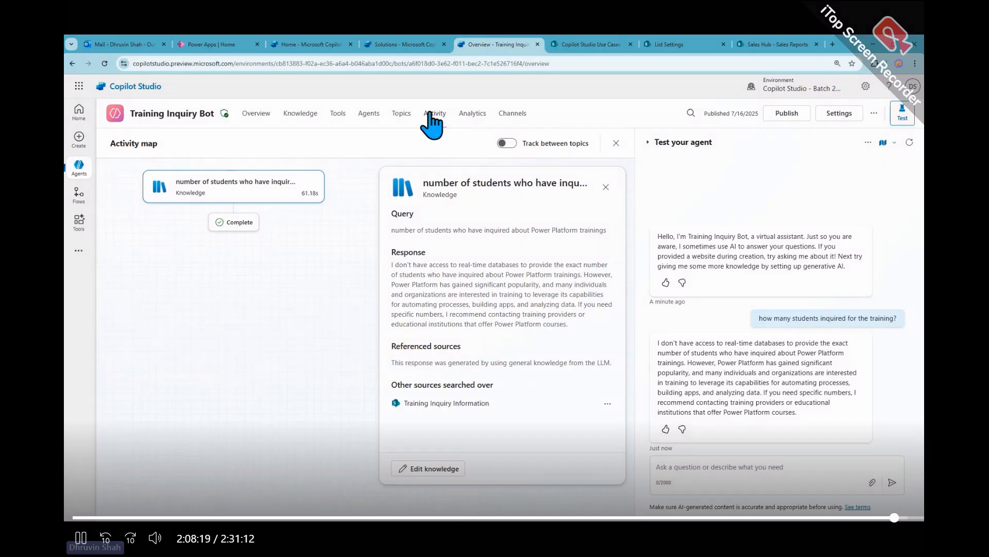
- Examine the agent's channels and the featured and advanced knowledge source types offered for it
left_click(513, 116)
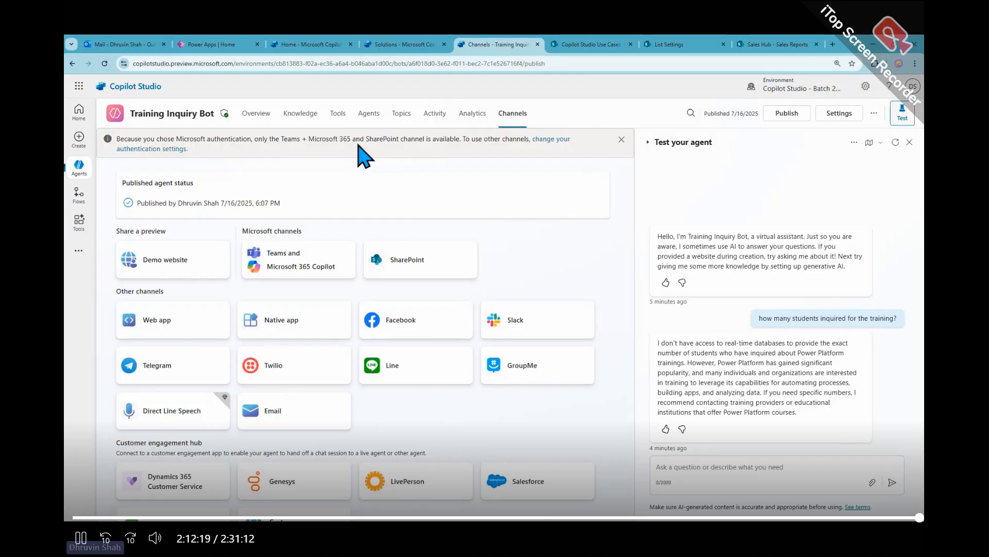
left_click(304, 116)
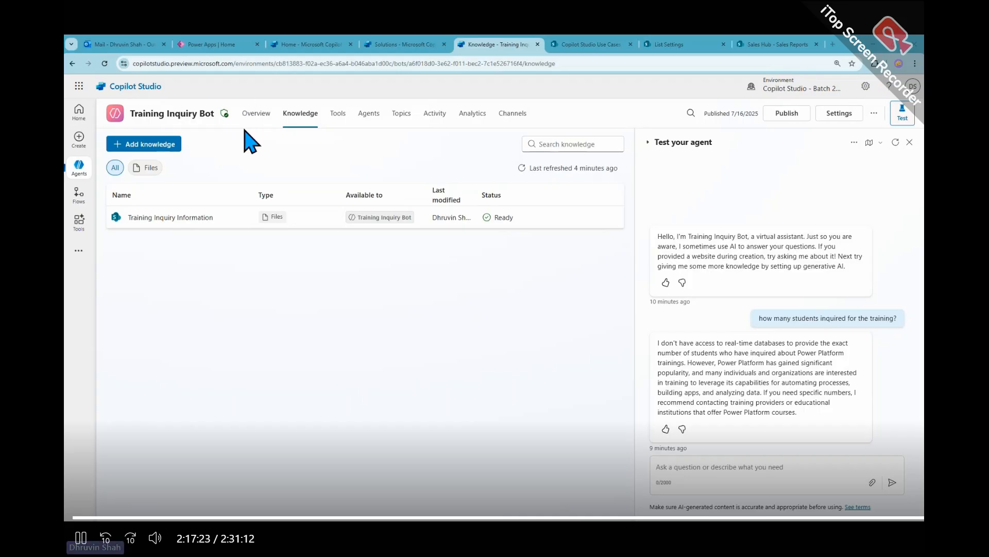
left_click(166, 147)
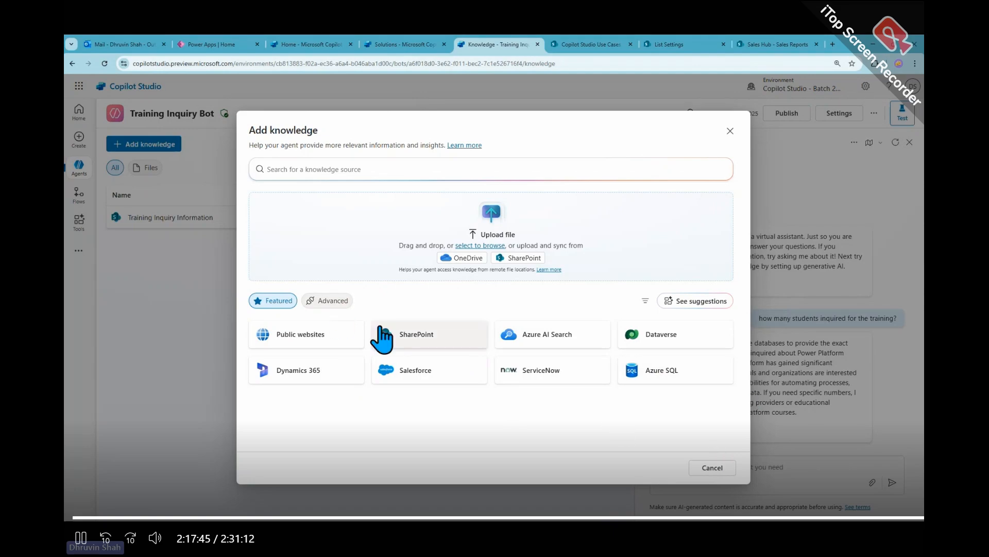
left_click(327, 300)
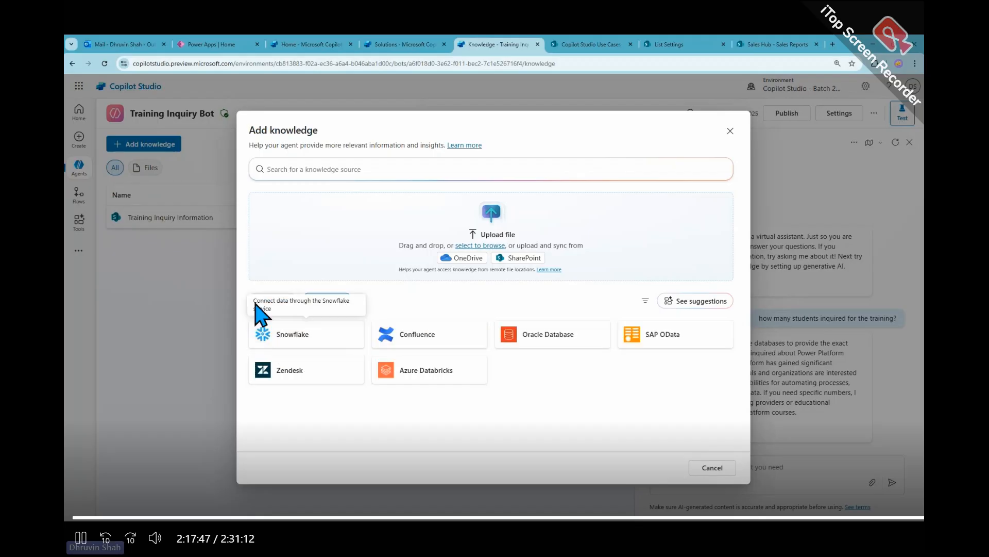
left_click(281, 302)
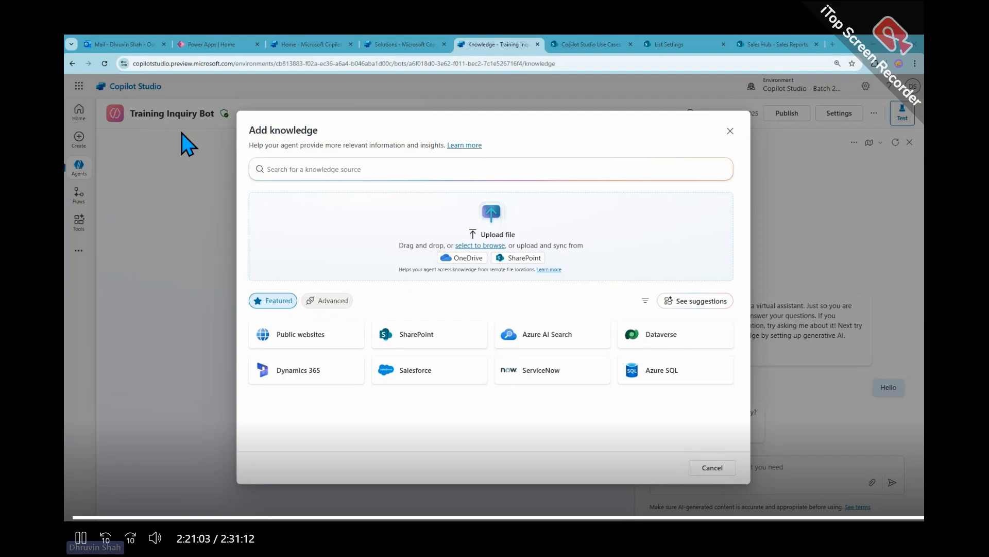
- Close the knowledge source selection and highlight the agent's response model in its overview
left_click(731, 130)
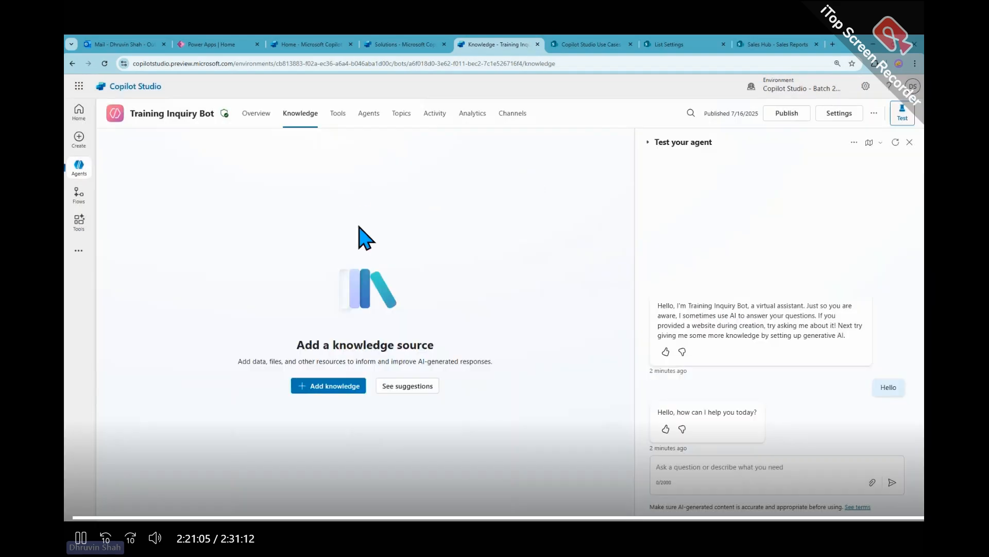
left_click(256, 114)
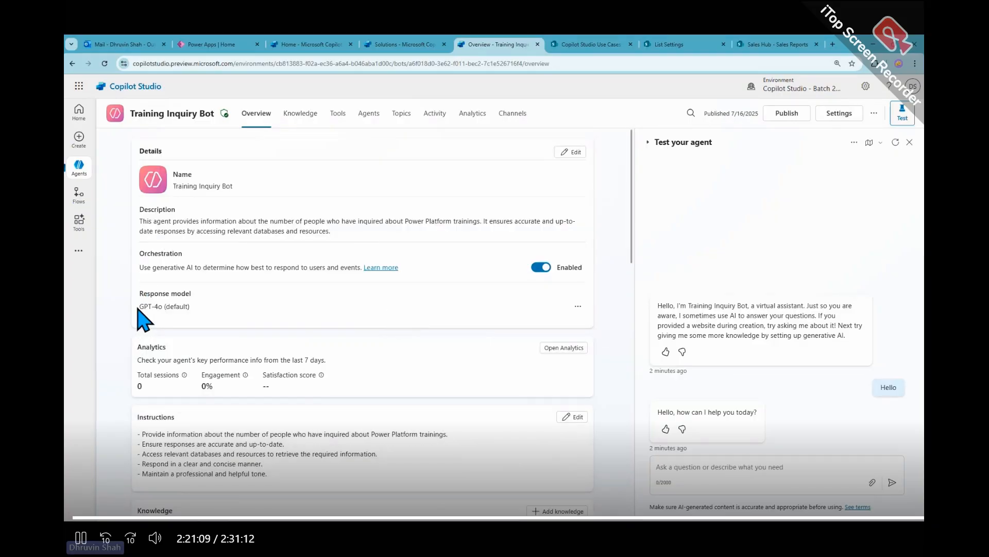
left_click_drag(138, 308, 194, 313)
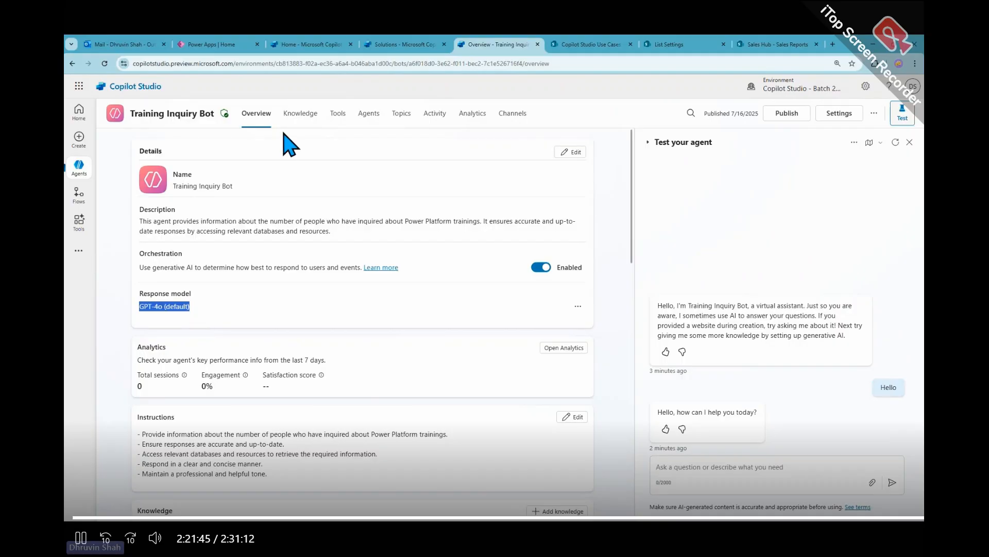
- Add the SharePoint list as knowledge named "Training Inquiry Information", with the copied description starting "This data source captures training inquiries"
left_click(310, 122)
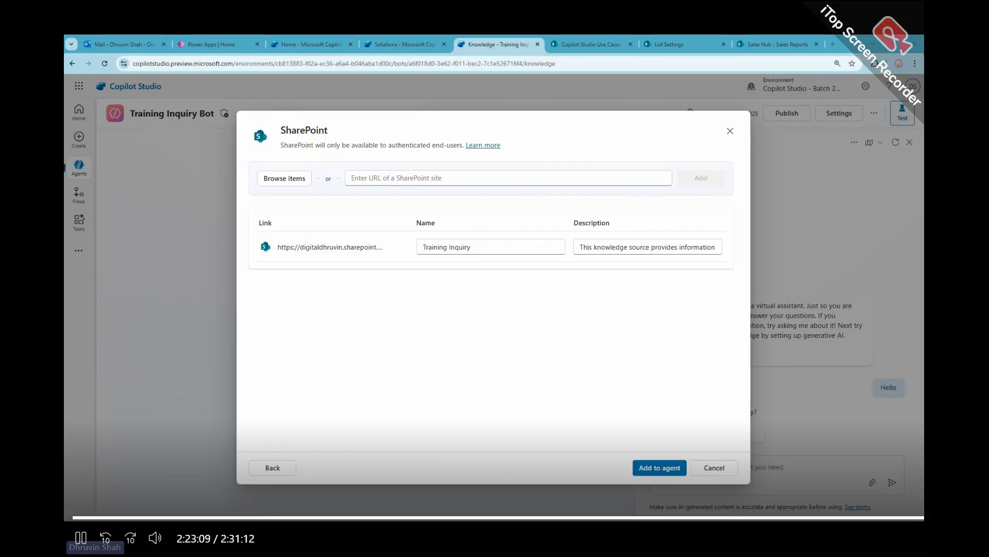
triple_click(626, 247)
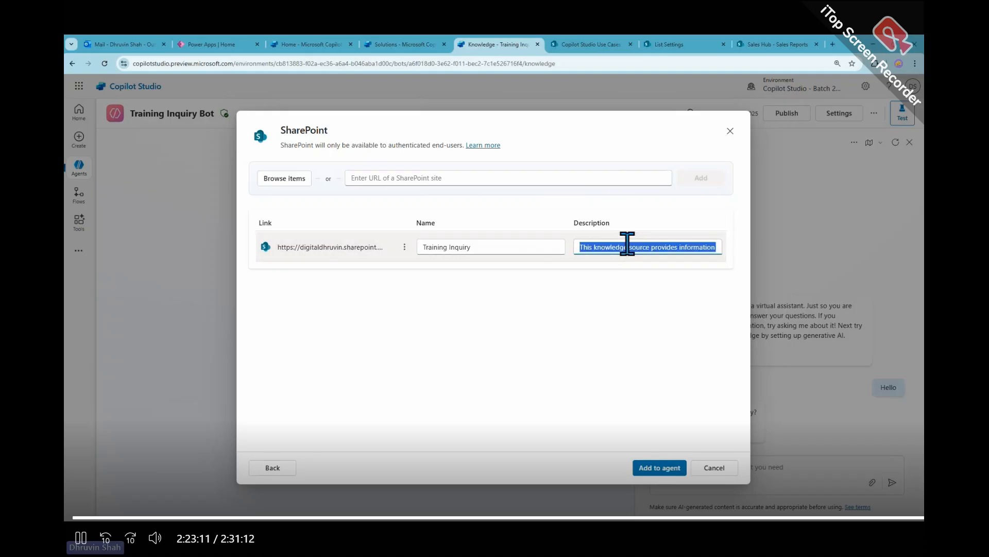
key("ctrl+v")
left_click(495, 246)
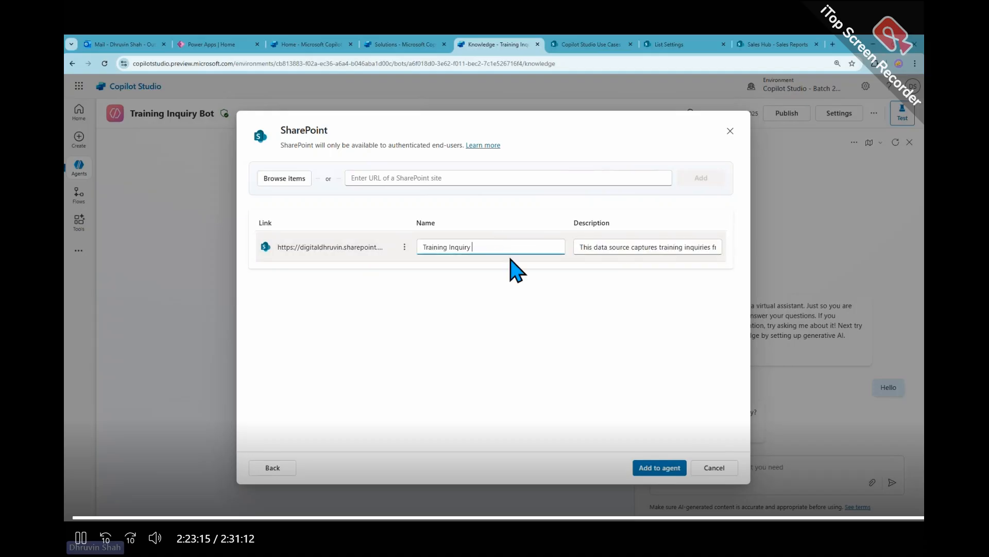
type("Informat")
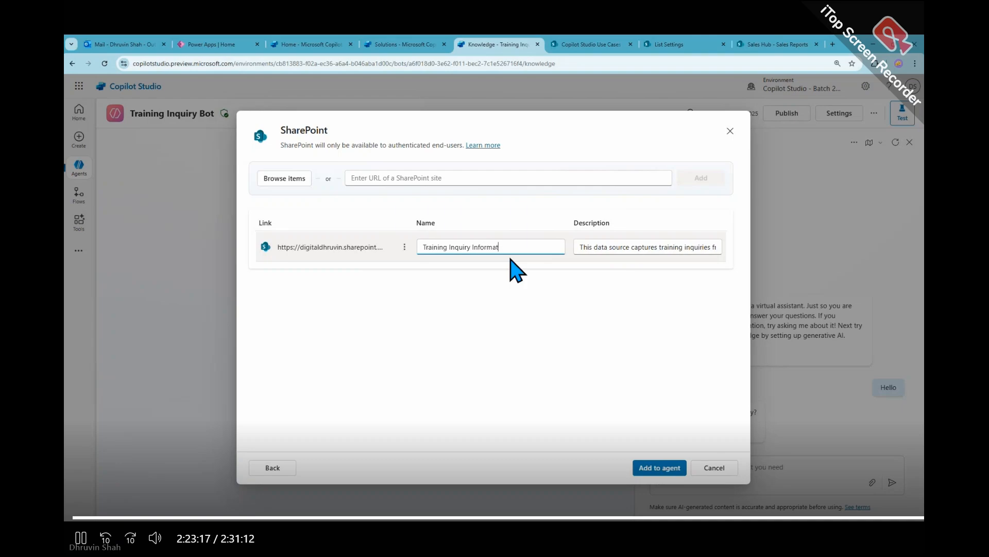
type("ion")
left_click(663, 468)
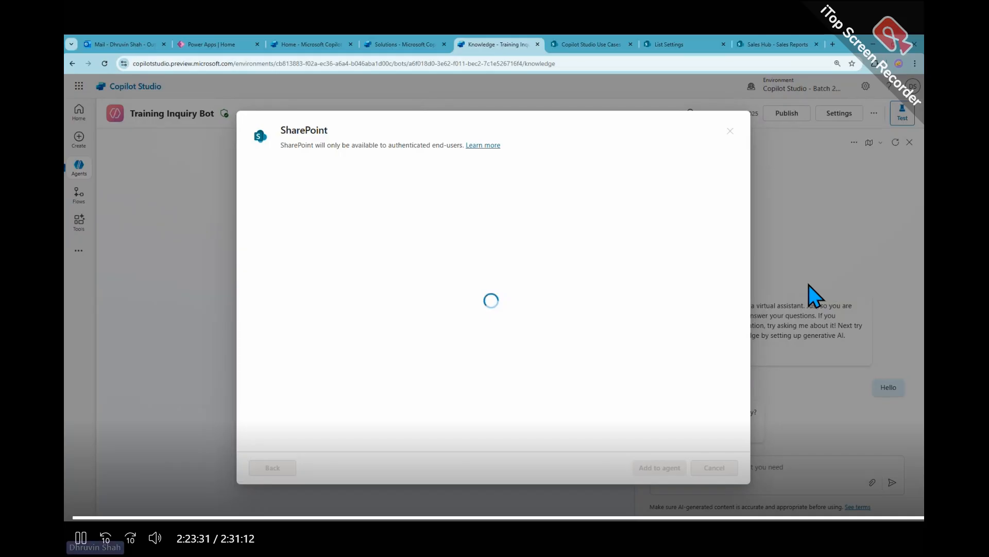
- From the separate Copilot Studio home page, check the agents list and switch to the Copilot Studio - Batch 18 environment
left_click(320, 47)
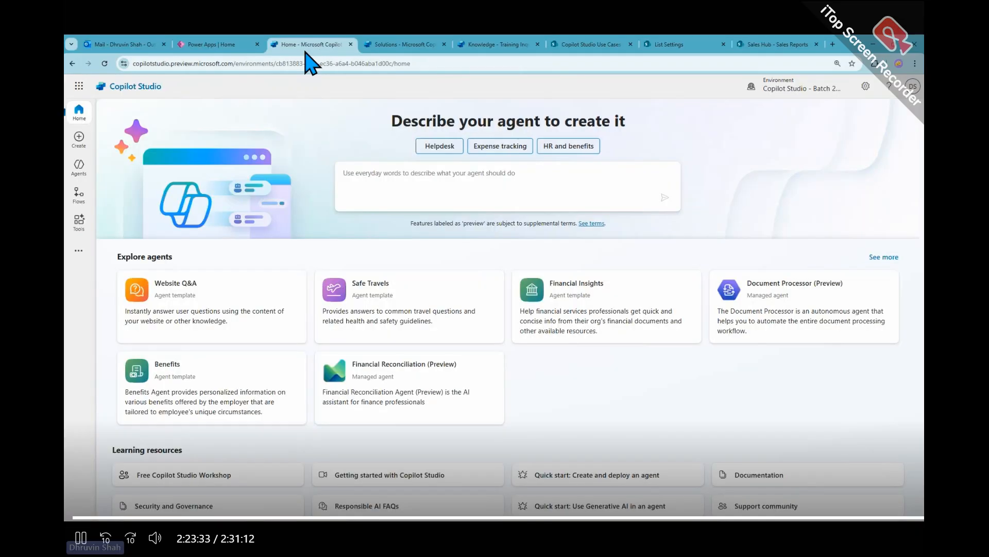
left_click(80, 177)
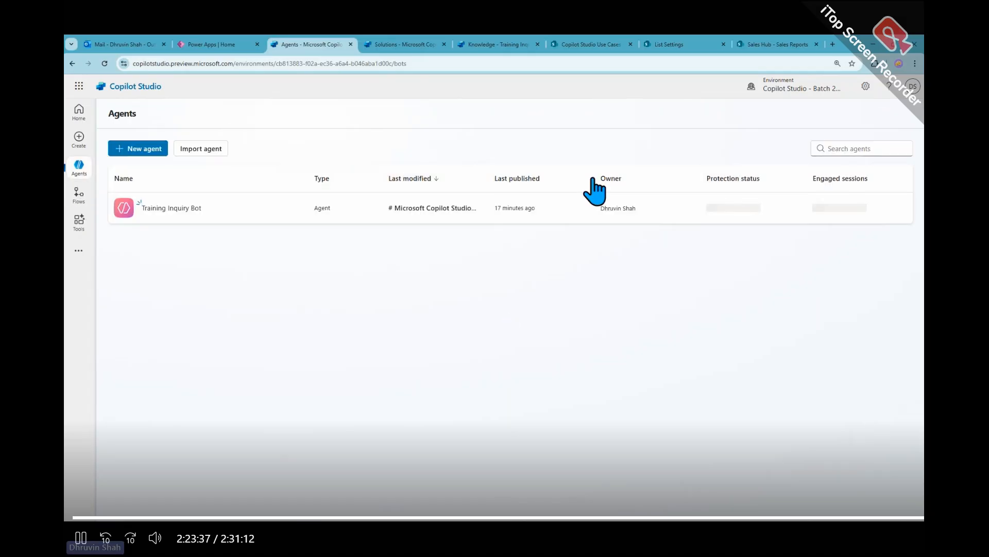
left_click(801, 91)
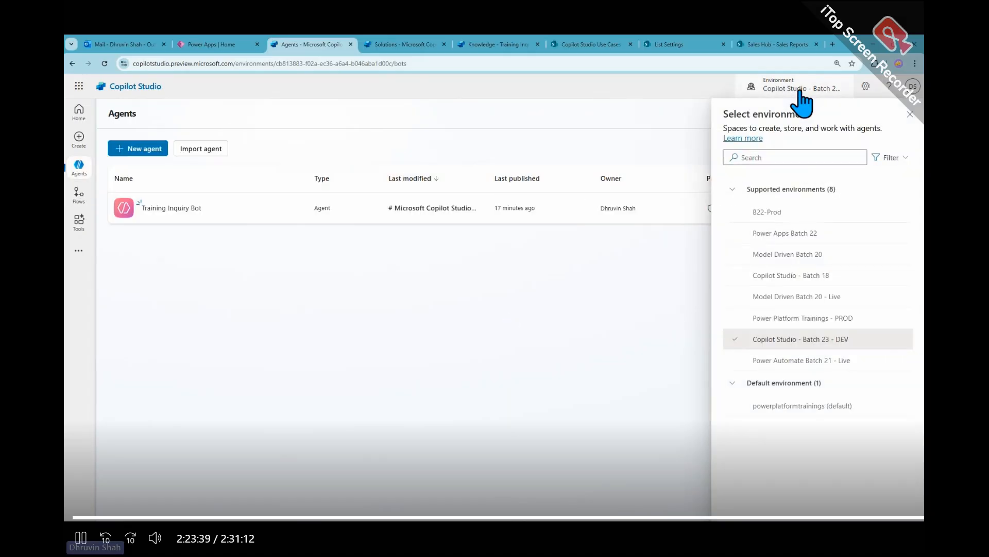
left_click(809, 276)
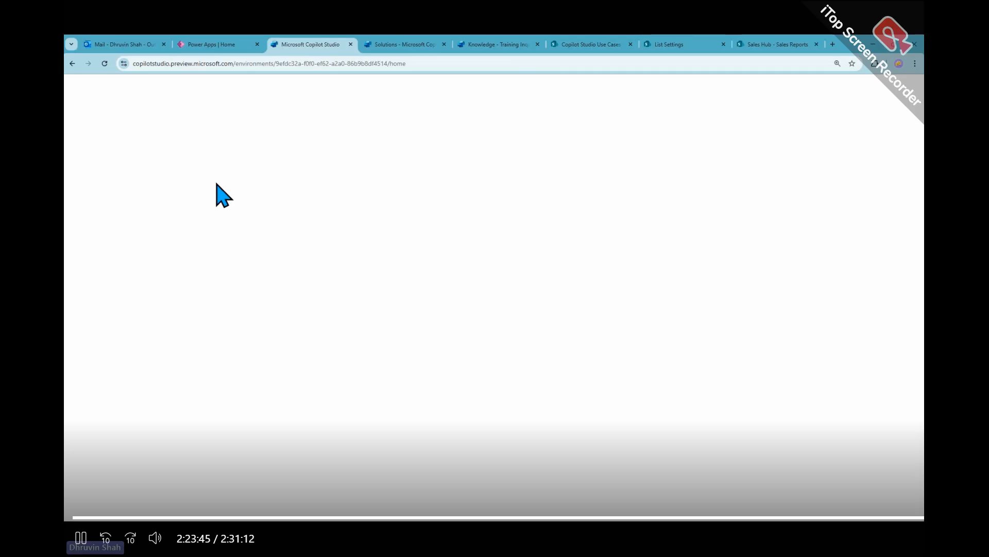
- Open the agent named Agent in the Batch 18 environment and review its instructions and knowledge source
left_click(497, 44)
left_click(309, 45)
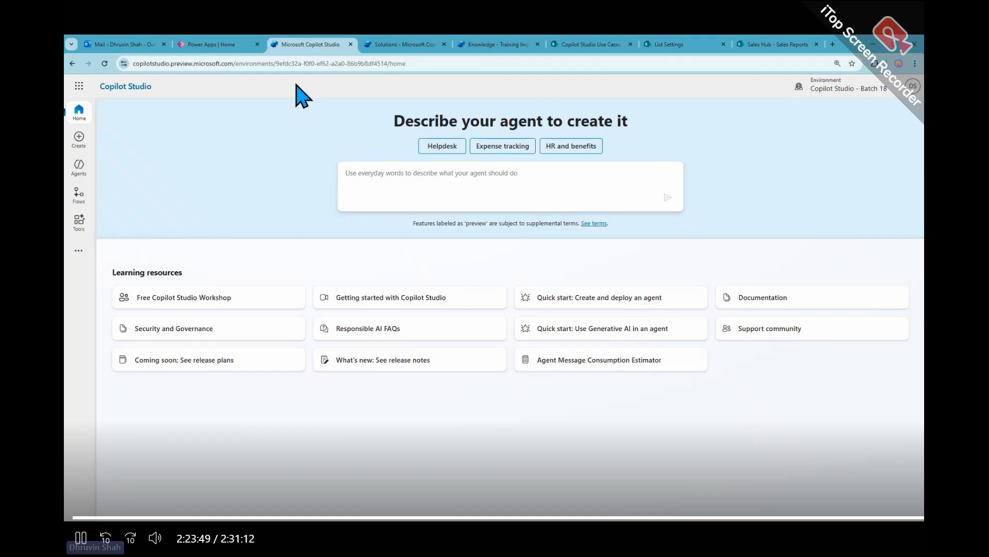
left_click(79, 168)
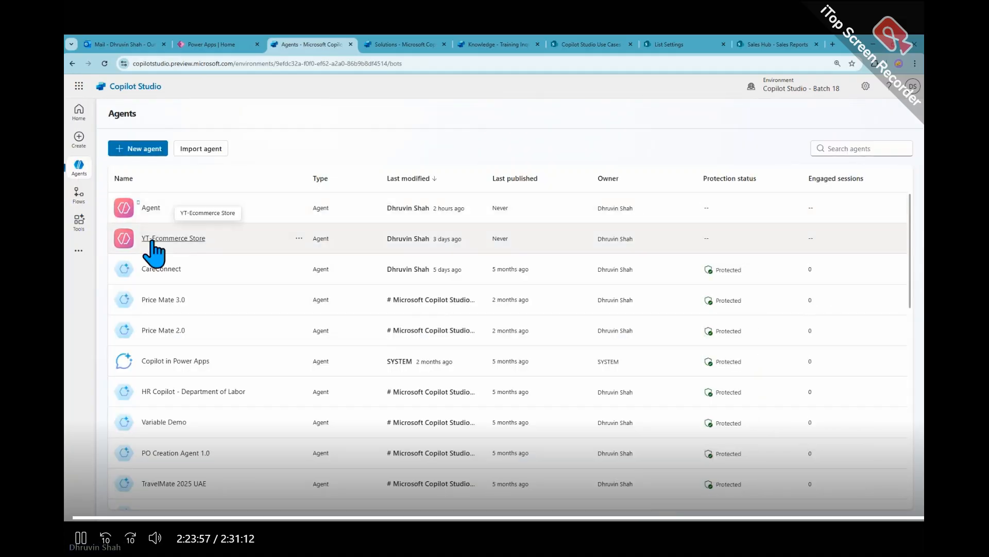
left_click(153, 210)
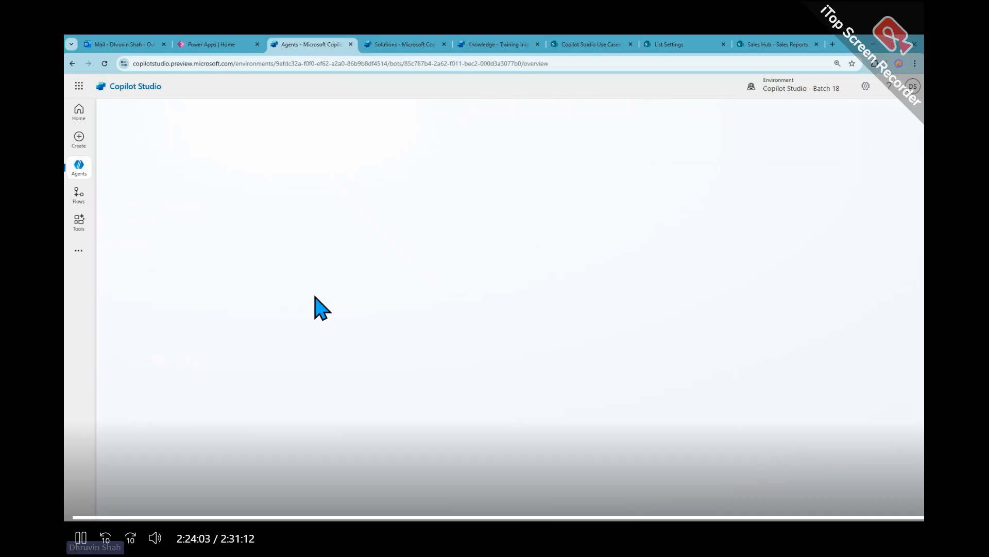
left_click(392, 46)
left_click(561, 341)
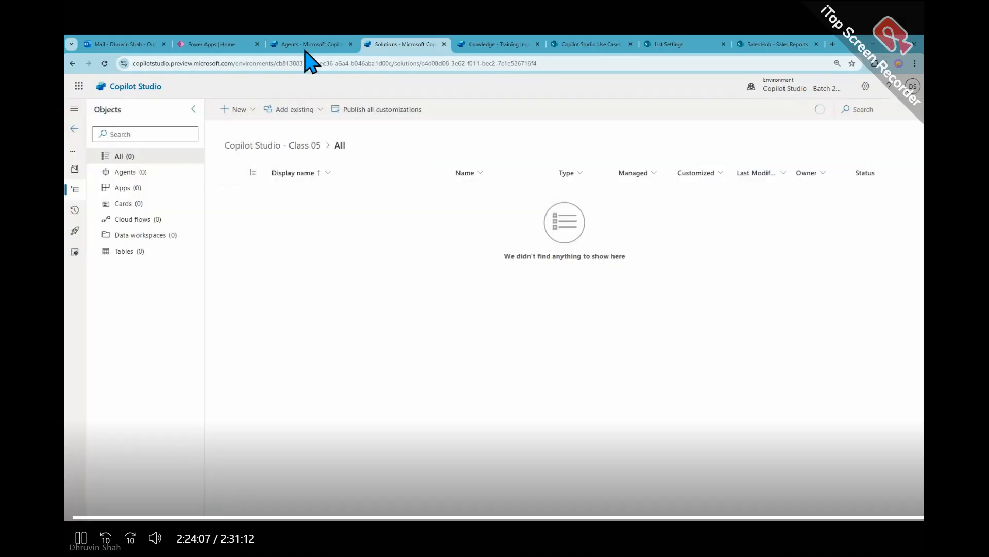
left_click(312, 47)
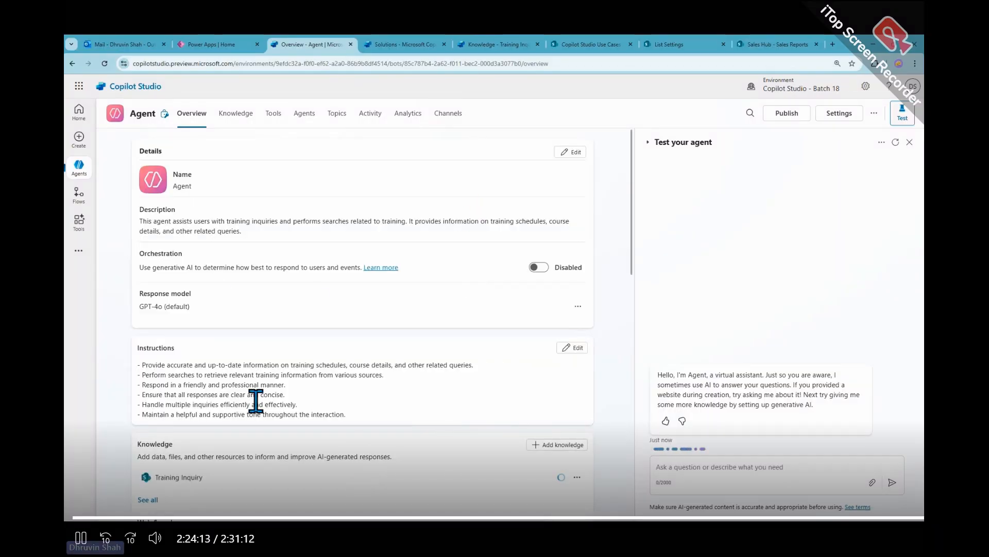
scroll(254, 401, "down", 2)
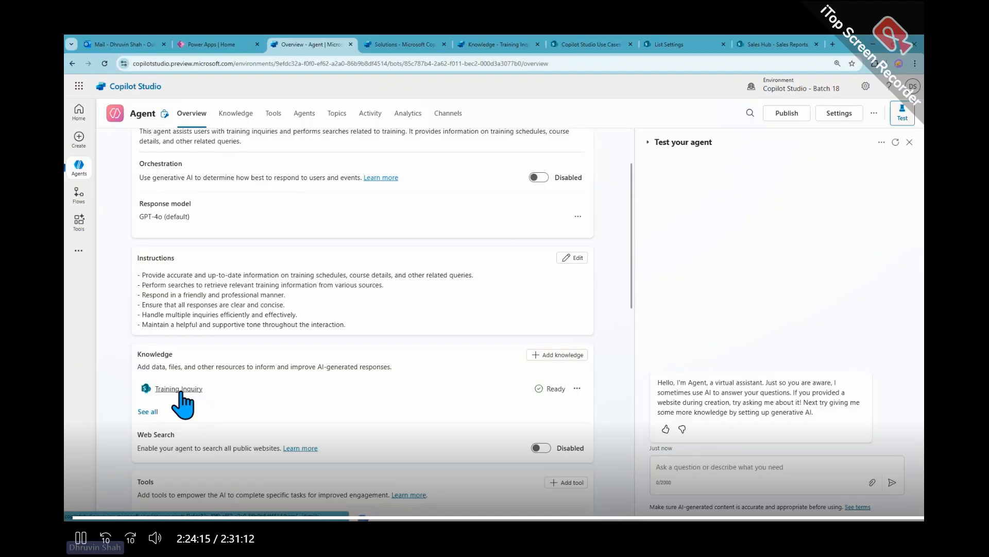
- Ask the Batch 18 agent "how many users inquired for the training?" in its test conversation
left_click(722, 470)
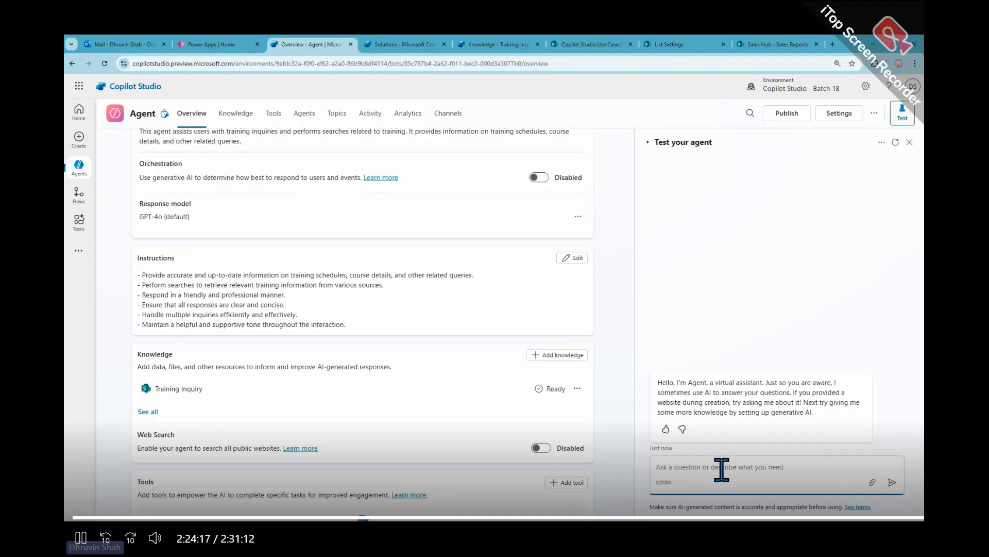
type("how many users ")
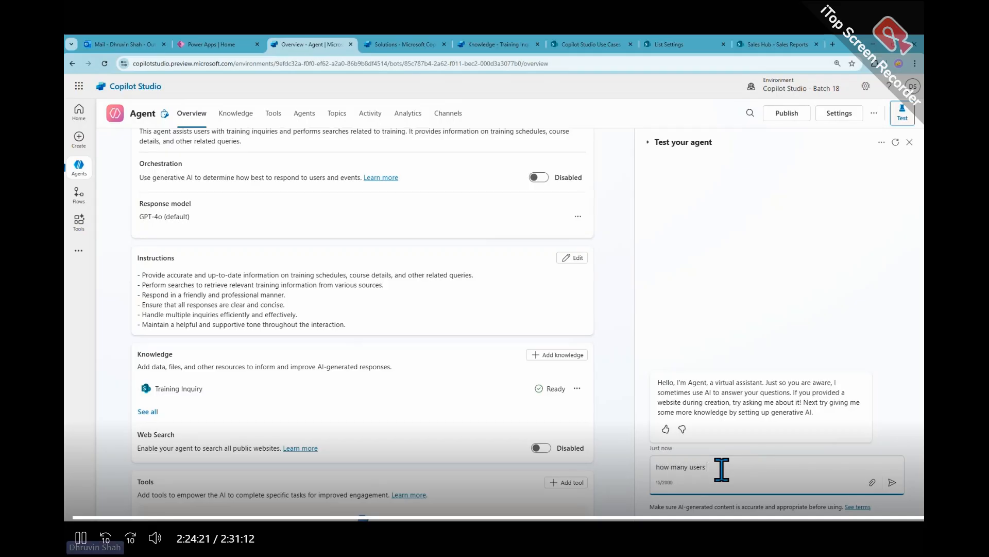
type("inquired for the training?")
key("Return")
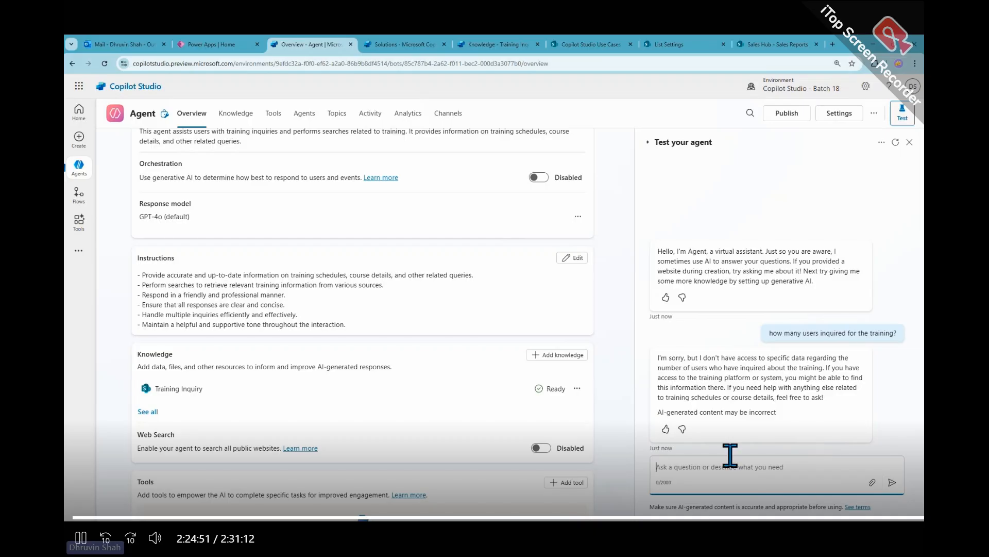
- Switch from the Batch 18 environment to powerplatformtrainings (default)
left_click(79, 167)
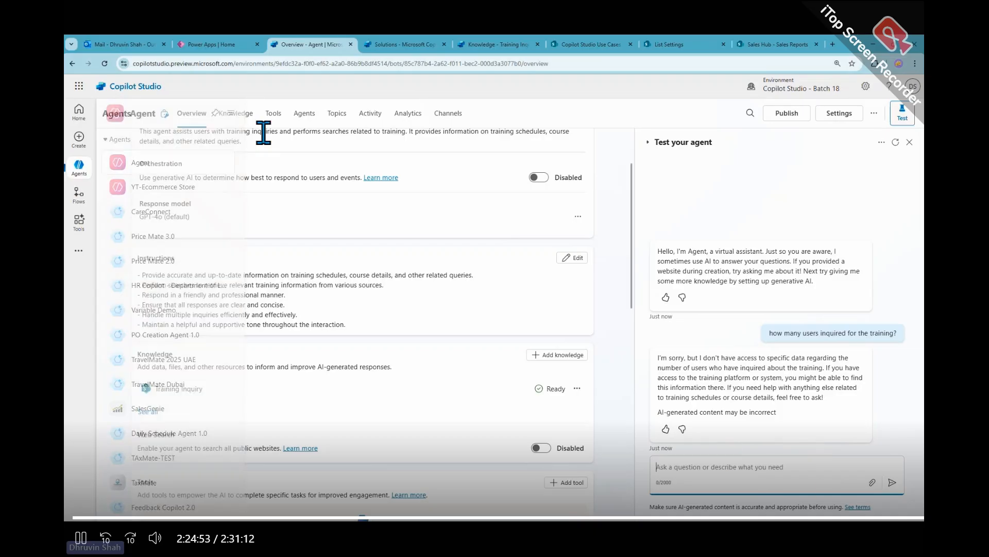
left_click(779, 88)
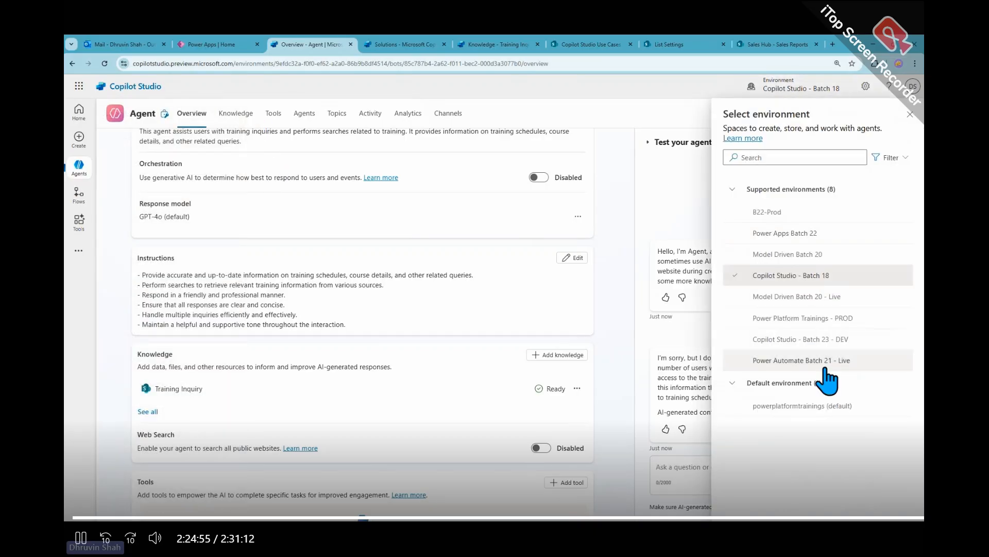
left_click(830, 411)
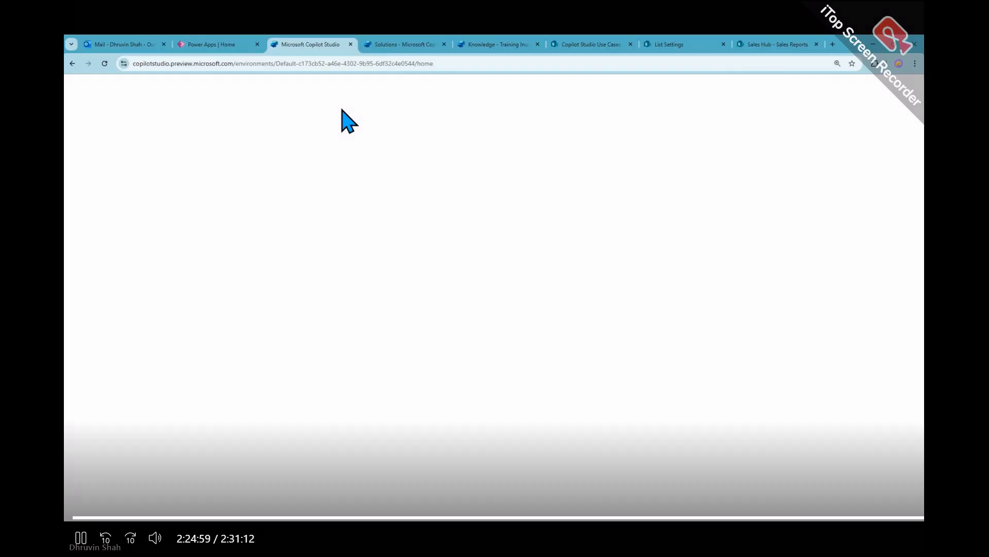
- Check the Class 05 solution's contents and reload Training Inquiry Bot's knowledge page to recheck its source status
left_click(417, 46)
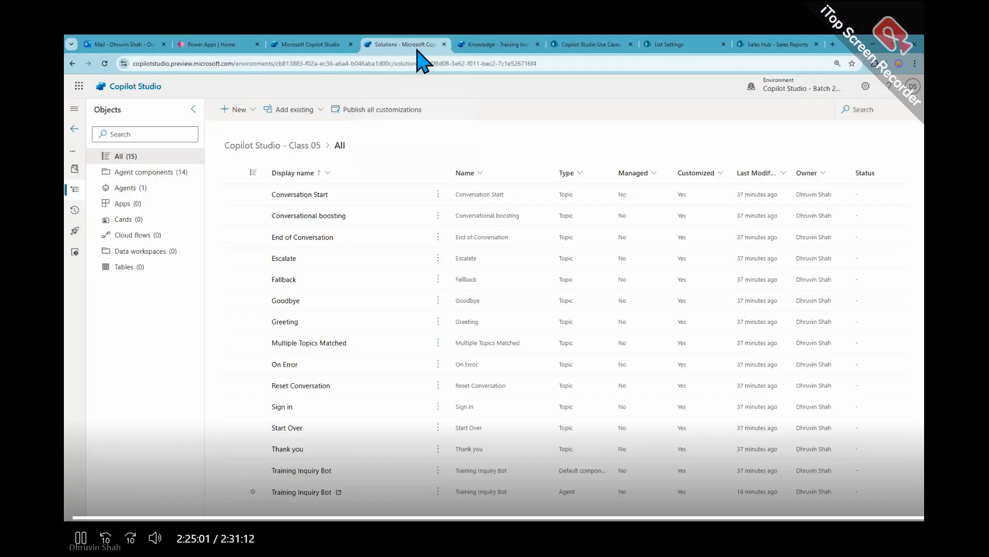
left_click(487, 44)
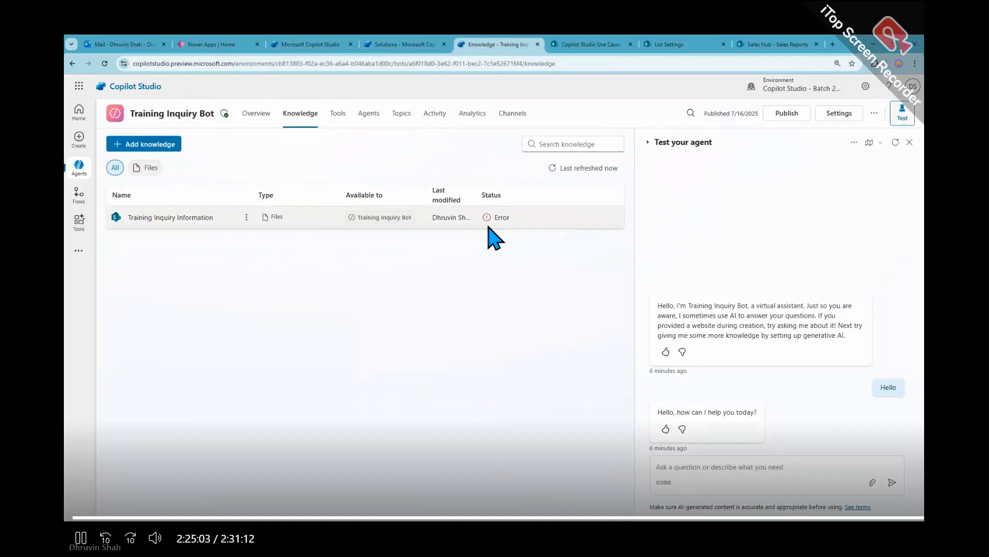
left_click(104, 63)
left_click(309, 45)
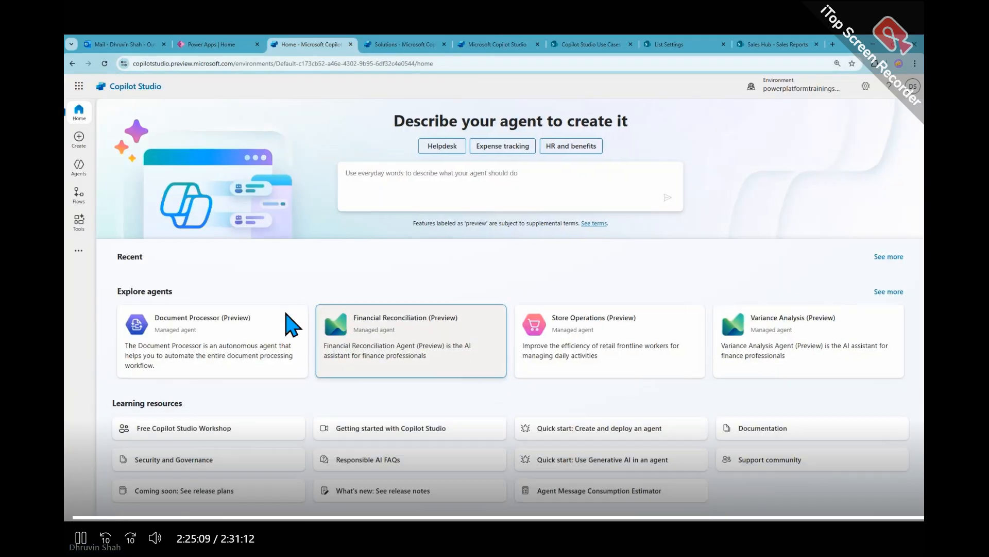
left_click(366, 45)
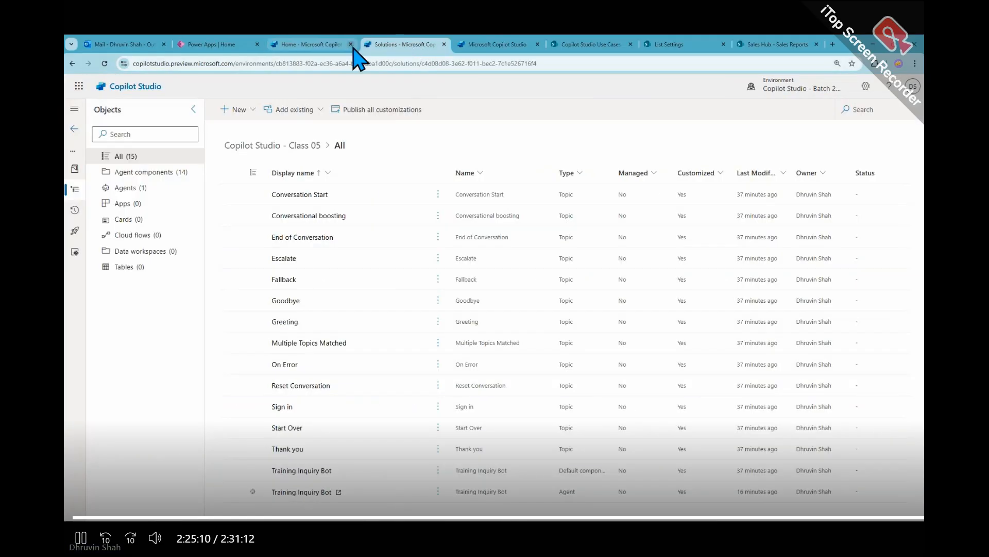
left_click(482, 44)
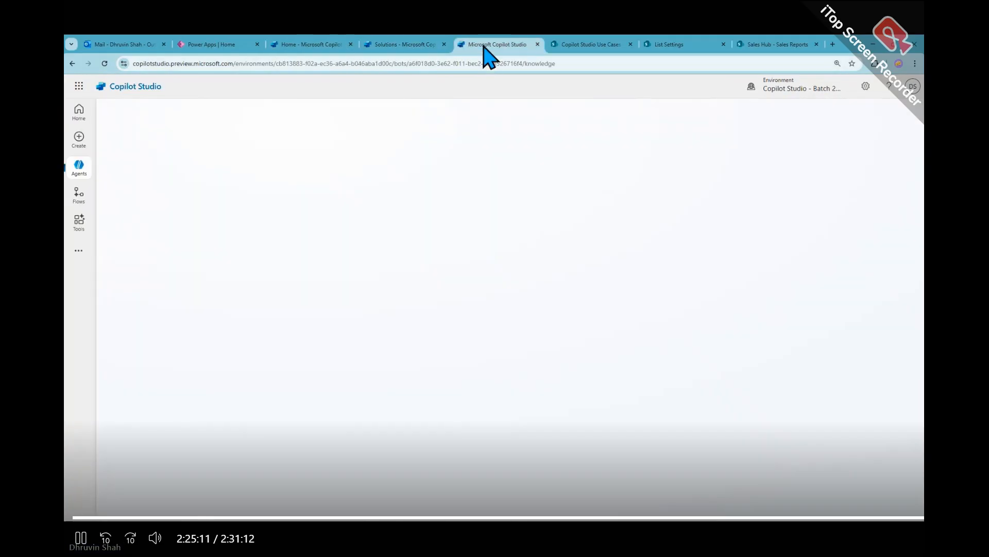
- Look over the environment choices without switching and list the agents in the default environment
left_click(302, 42)
left_click(801, 91)
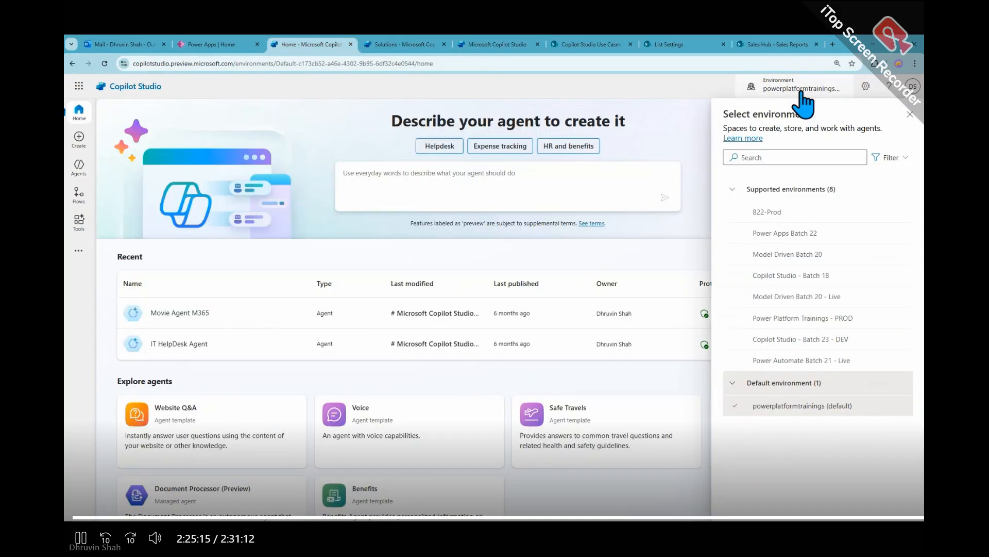
left_click(801, 91)
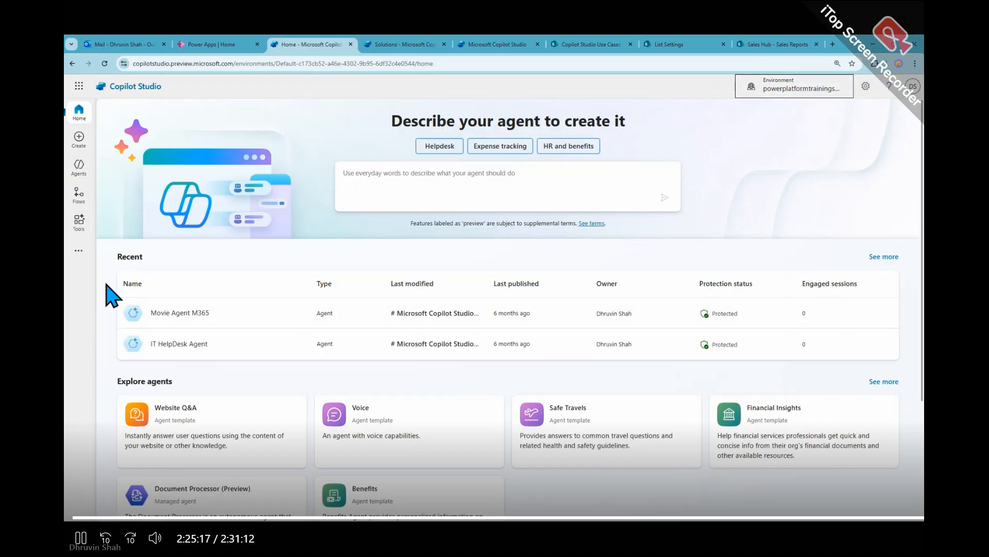
left_click(79, 166)
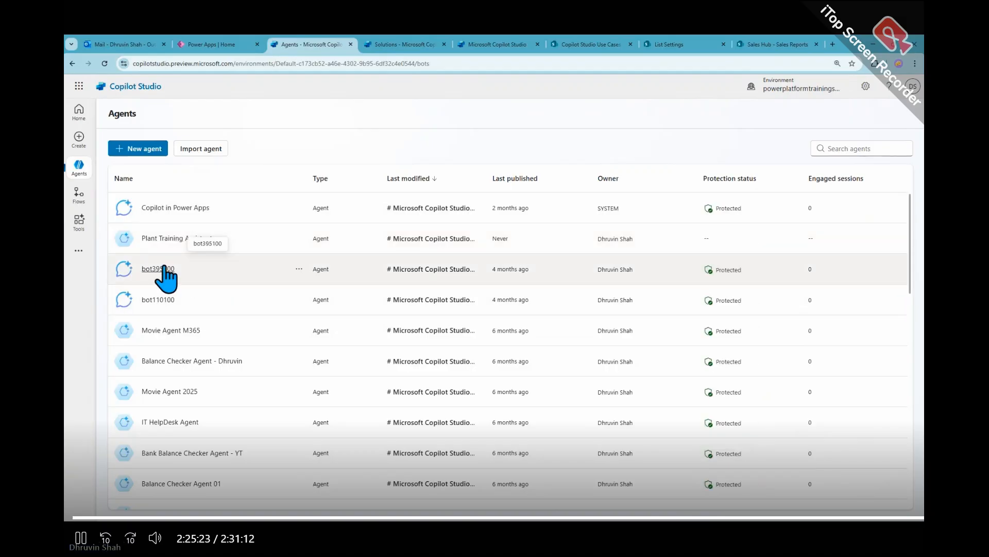
- Refresh Training Inquiry Bot's knowledge status, and open the Training Inquiry Information source with its description box enlarged for reading
left_click(387, 44)
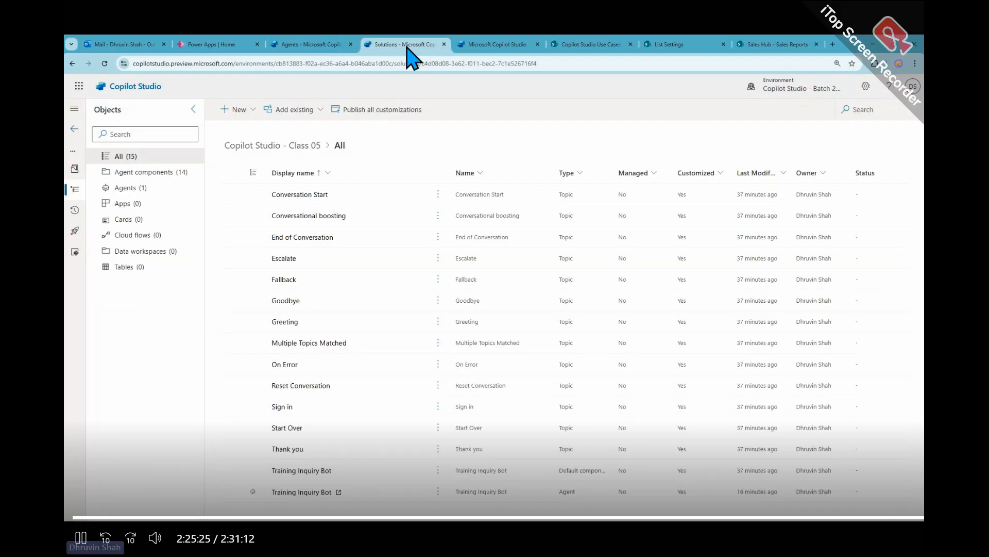
left_click(495, 44)
left_click(585, 45)
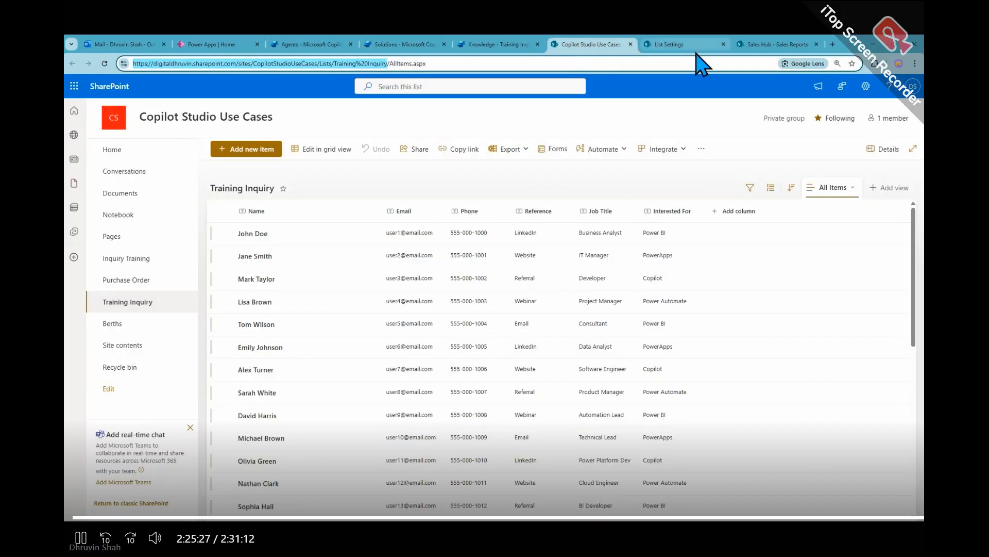
left_click(495, 45)
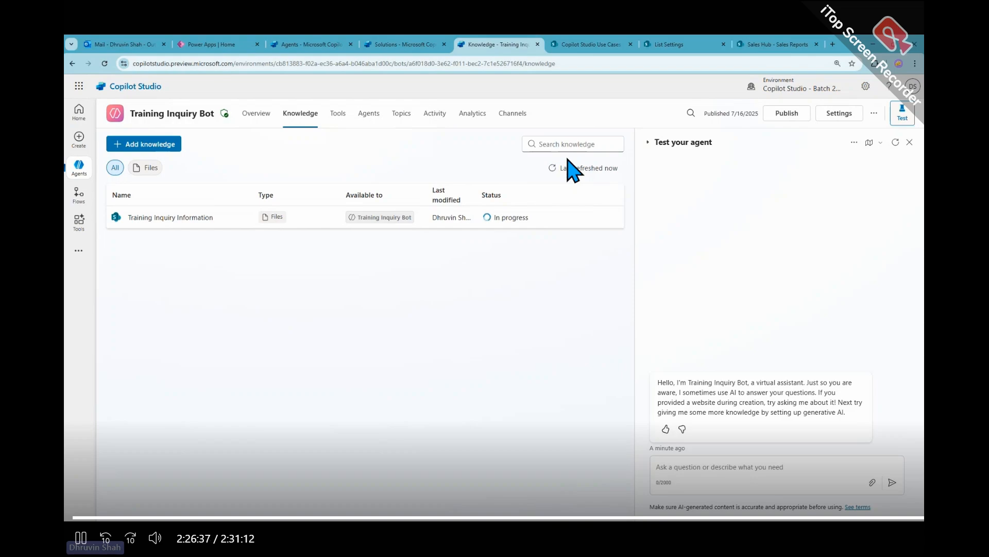
left_click(552, 171)
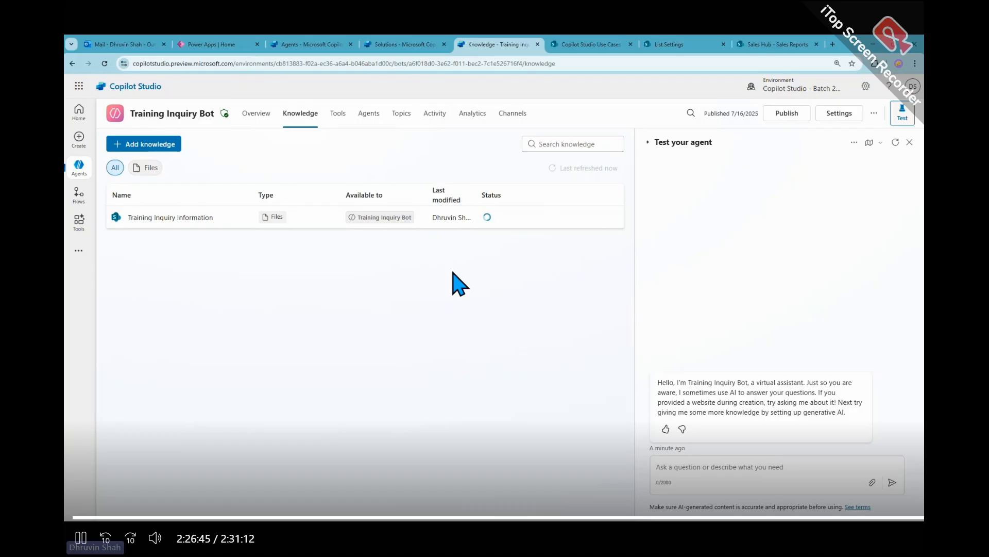
left_click(196, 219)
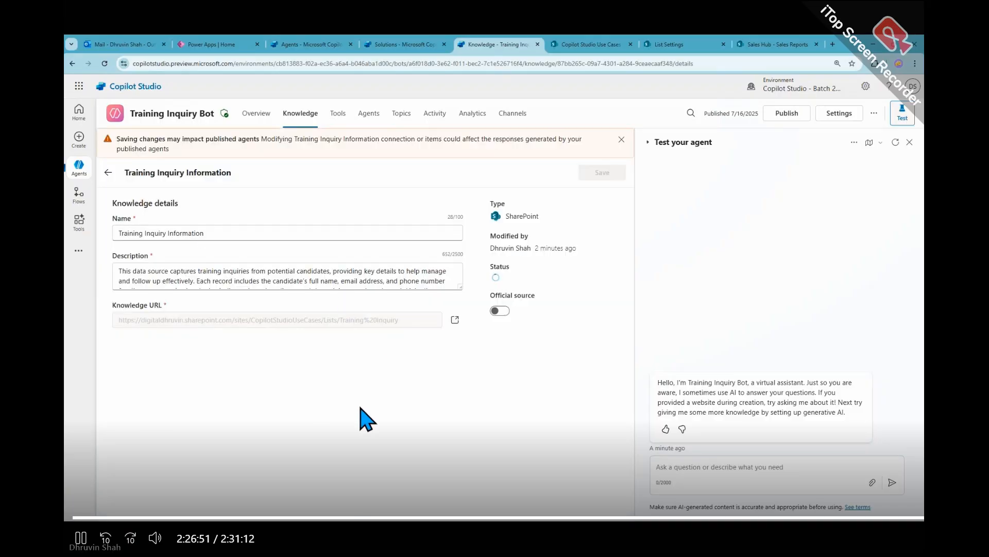
left_click_drag(460, 286, 466, 354)
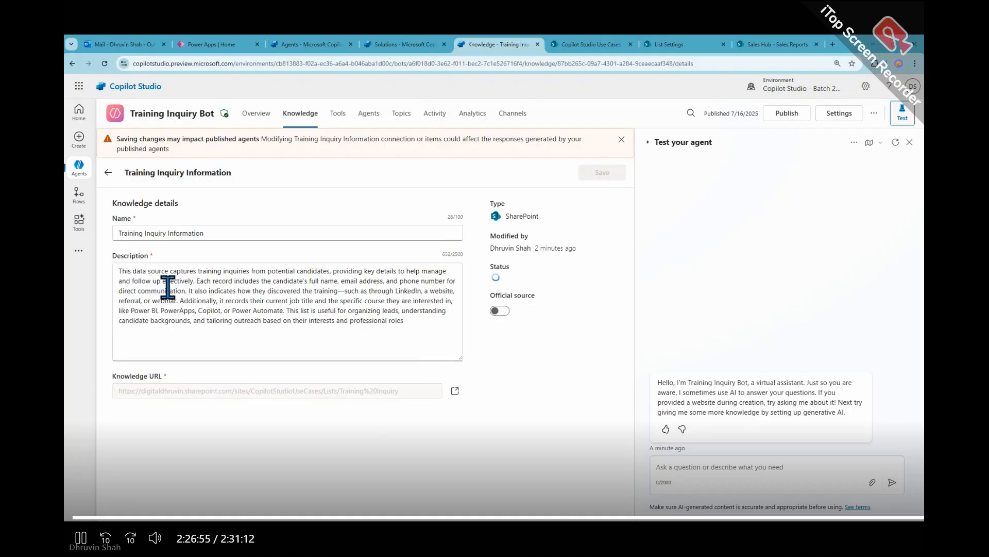
- Leave the knowledge source's details, ask the test agent "how many students inquired for training?" and allow its SharePoint connection
left_click(108, 172)
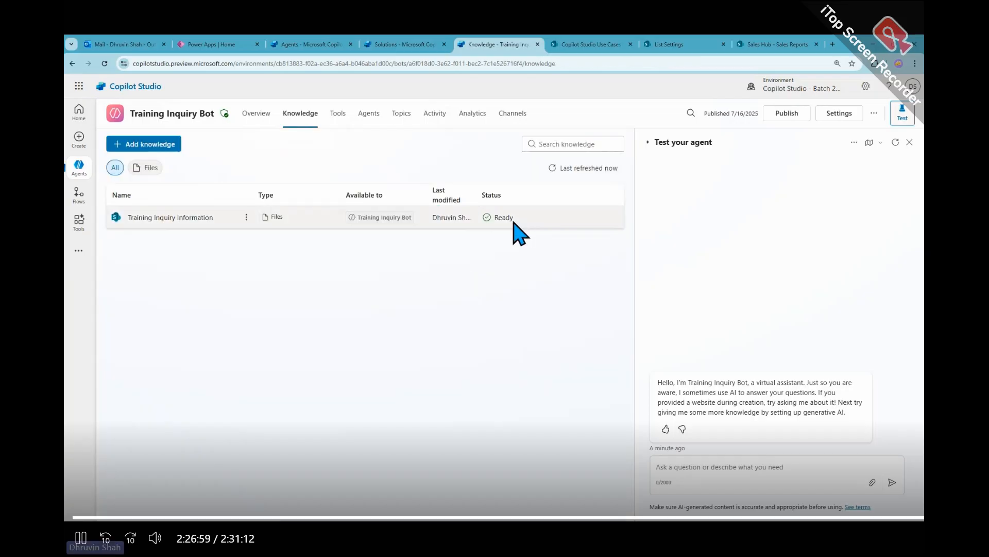
left_click(773, 468)
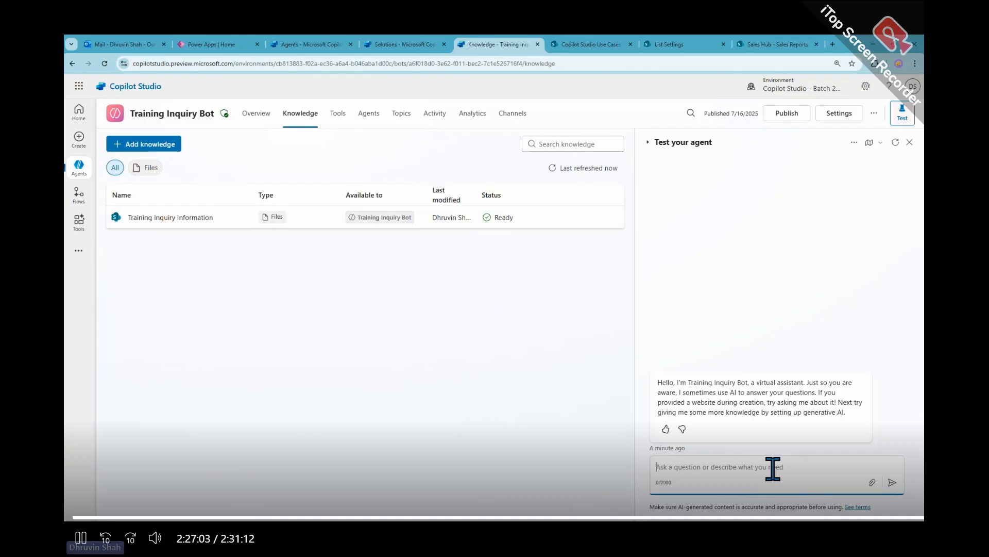
type("how many students inquired for")
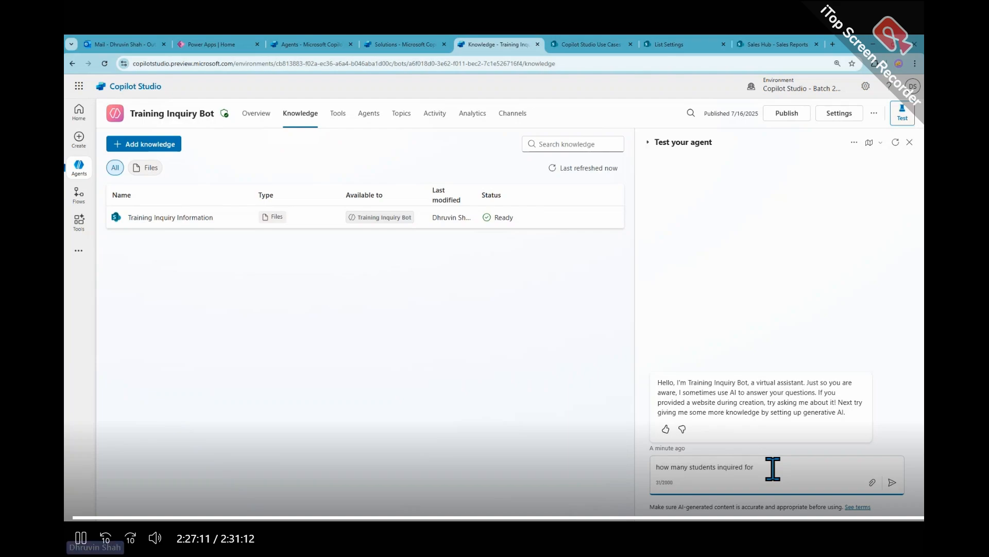
type("ining?")
key("Return")
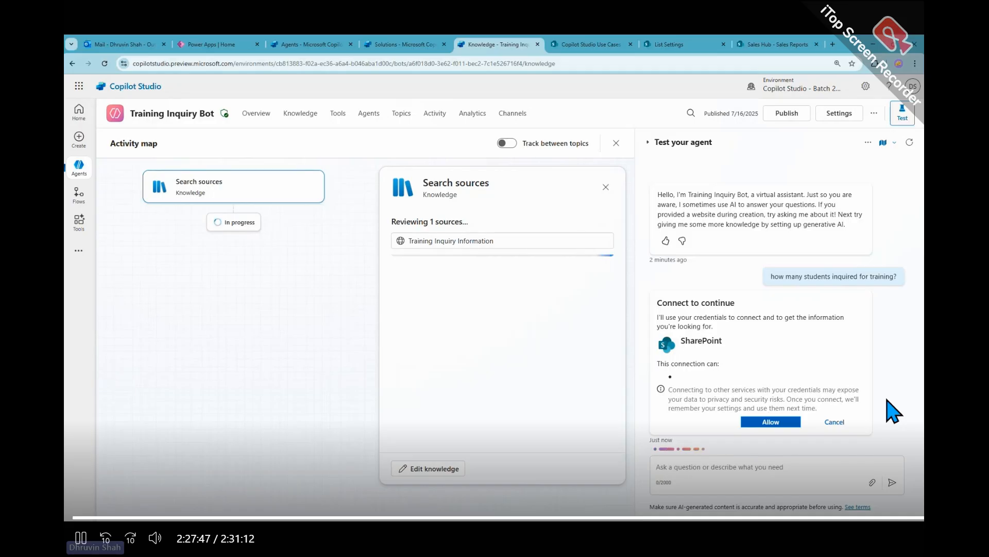
left_click(783, 423)
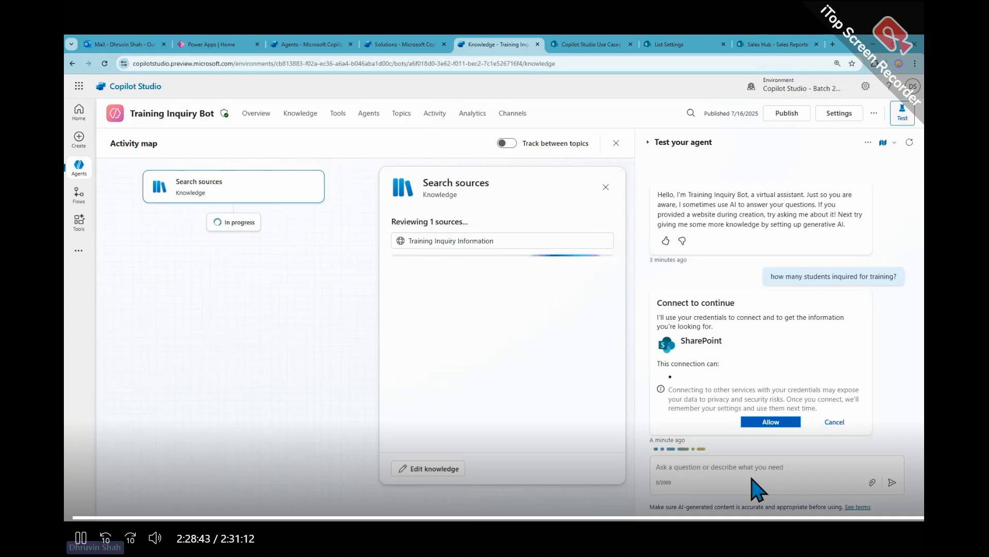
- Start a new test session, ask "how many student inquired?" and inspect the Search sources activity in the activity map
left_click(910, 142)
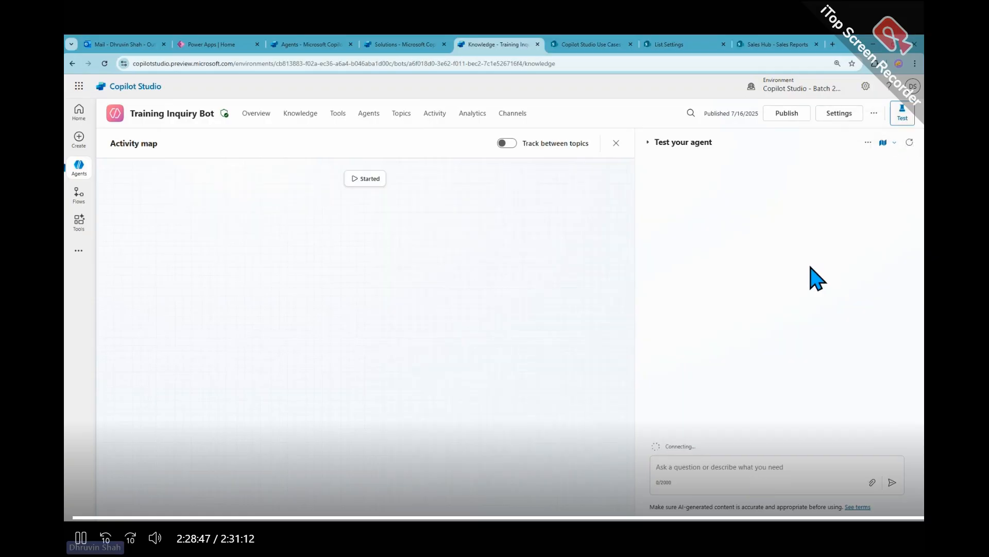
left_click(725, 471)
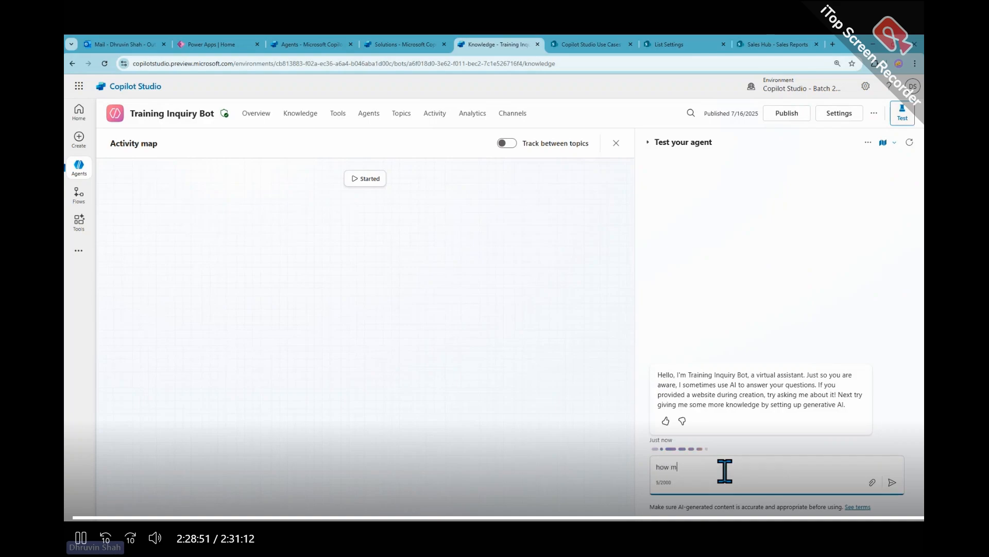
type("how many student")
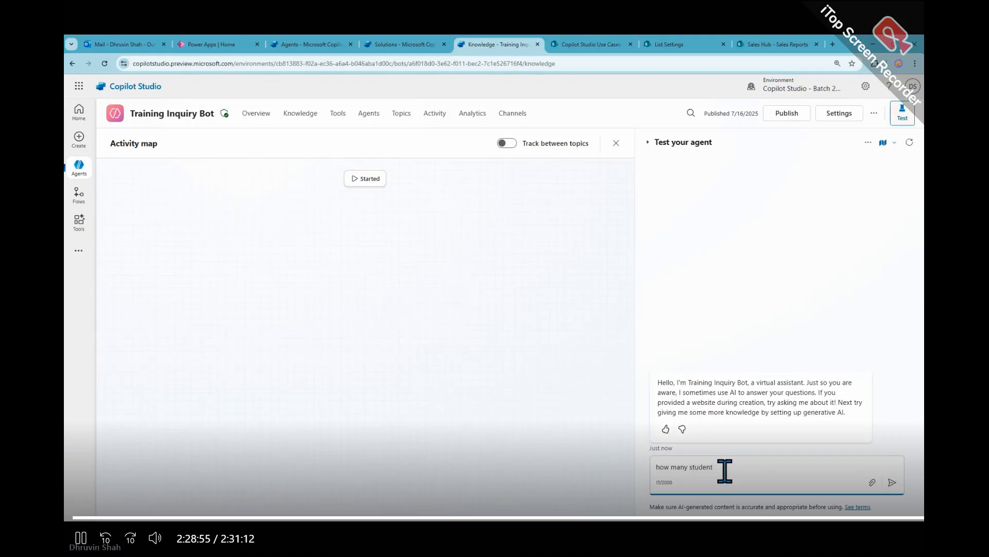
type(" inquired?")
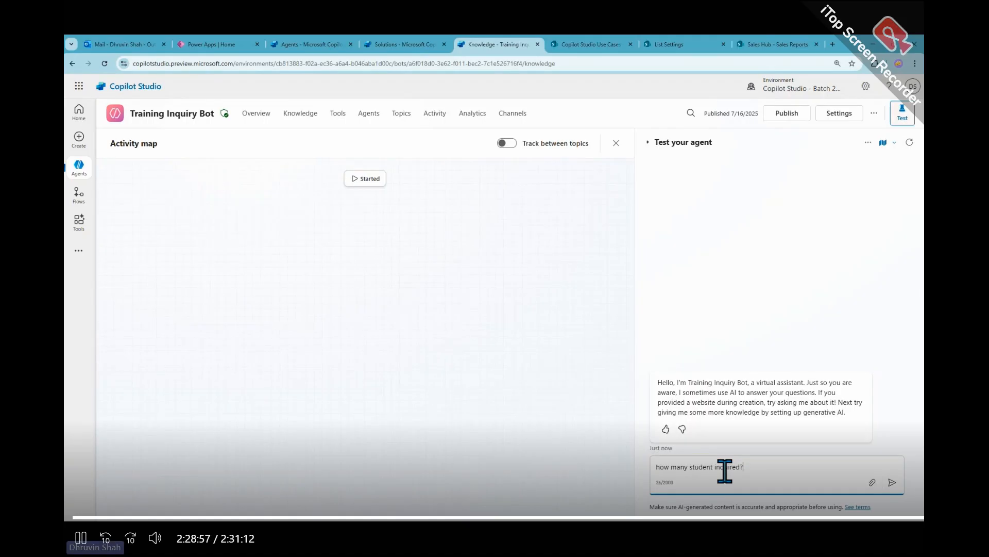
key("Return")
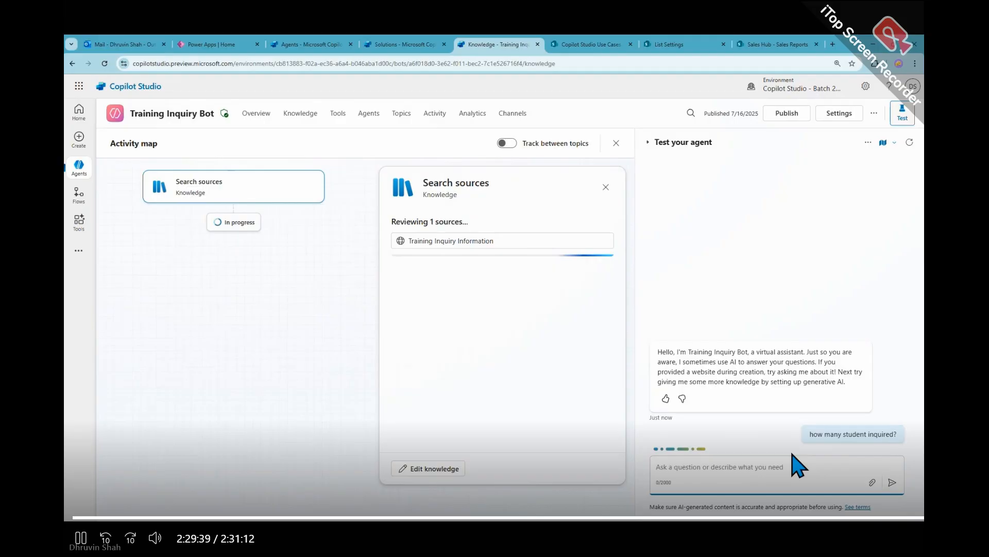
left_click(251, 192)
left_click(369, 196)
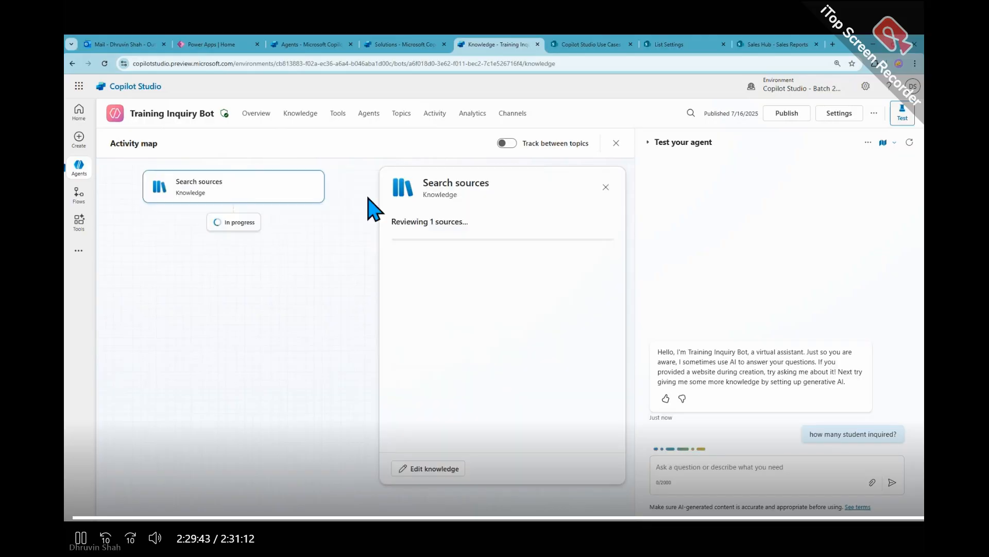